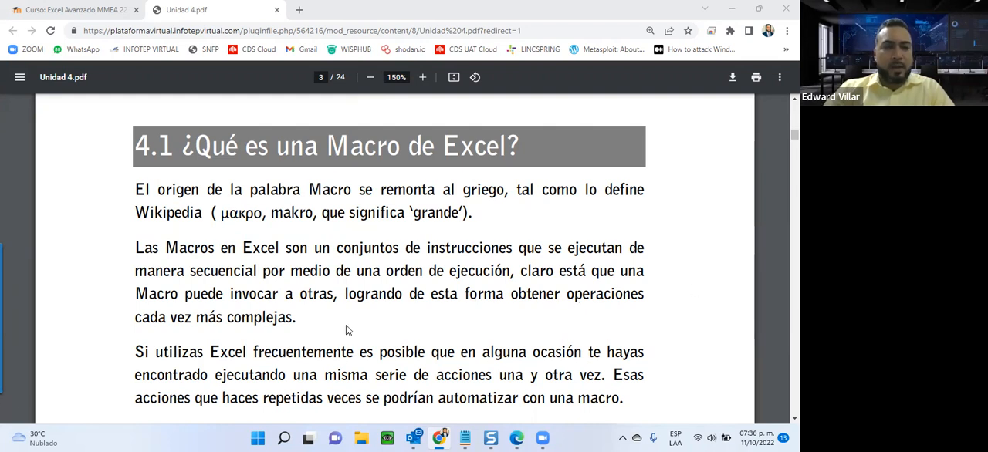
Read section 4.1 on what an Excel macro is, highlighting the heading "Un lenguaje de programación" and the term VBA.
{"action": "scroll", "coordinate": [348, 314], "scroll_direction": "down", "scroll_amount": 3}
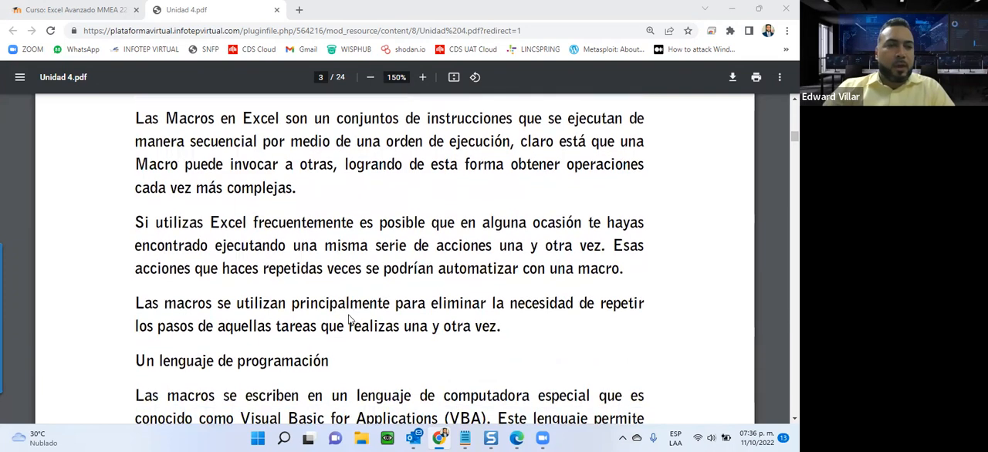
{"action": "scroll", "coordinate": [349, 318], "scroll_direction": "down", "scroll_amount": 1}
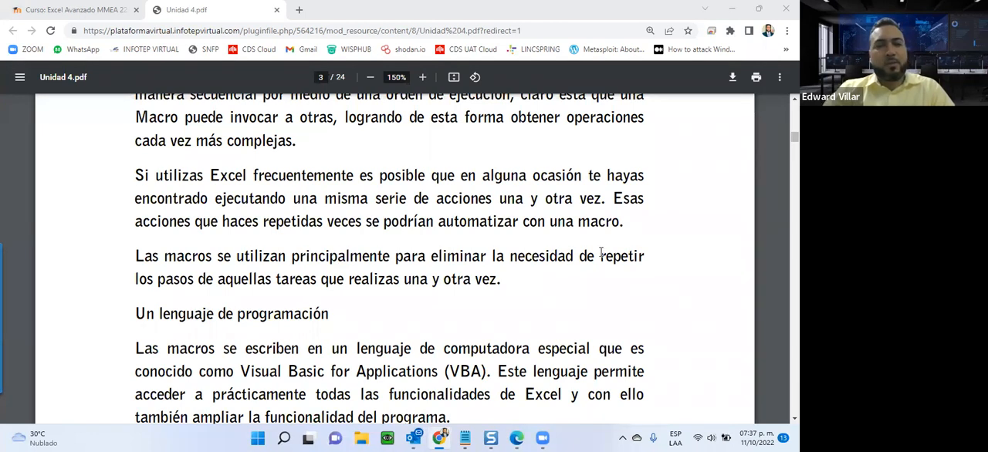
{"action": "scroll", "coordinate": [600, 251], "scroll_direction": "down", "scroll_amount": 3}
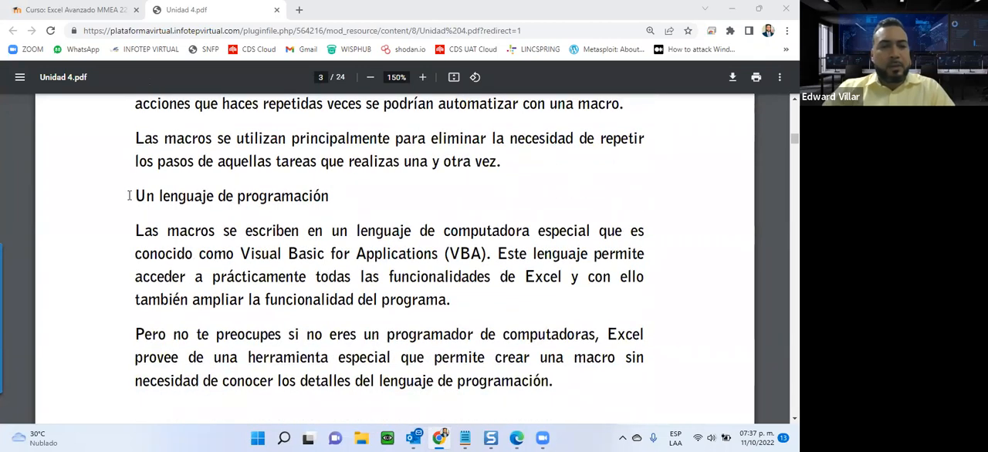
{"action": "left_click_drag", "start_coordinate": [133, 196], "coordinate": [349, 199]}
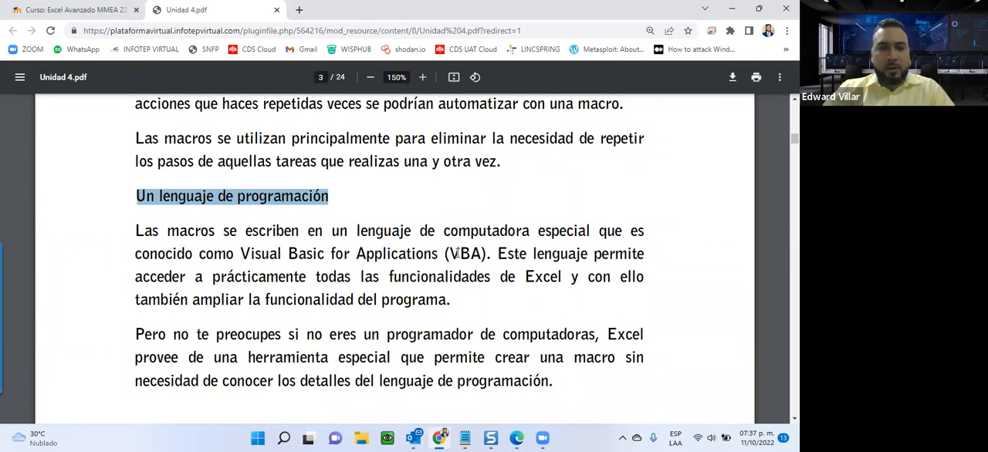
{"action": "left_click_drag", "start_coordinate": [447, 254], "coordinate": [487, 255]}
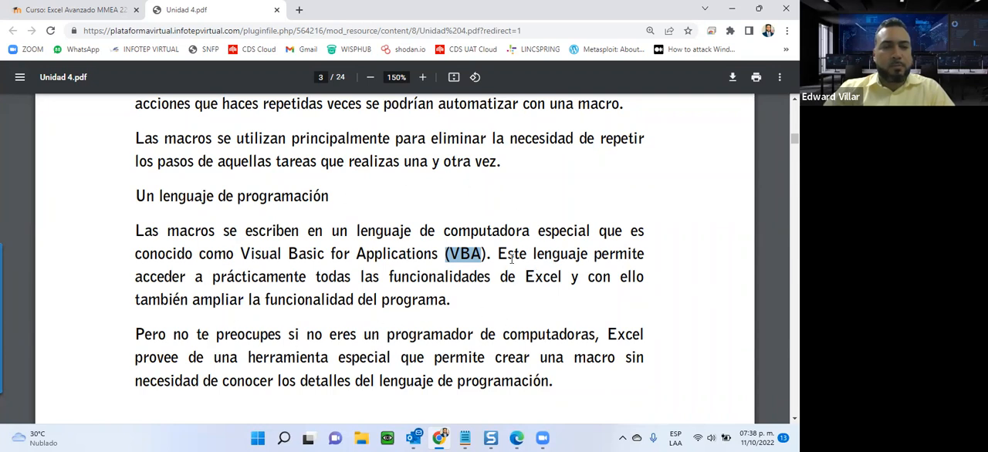
{"action": "scroll", "coordinate": [157, 367], "scroll_direction": "down", "scroll_amount": 3}
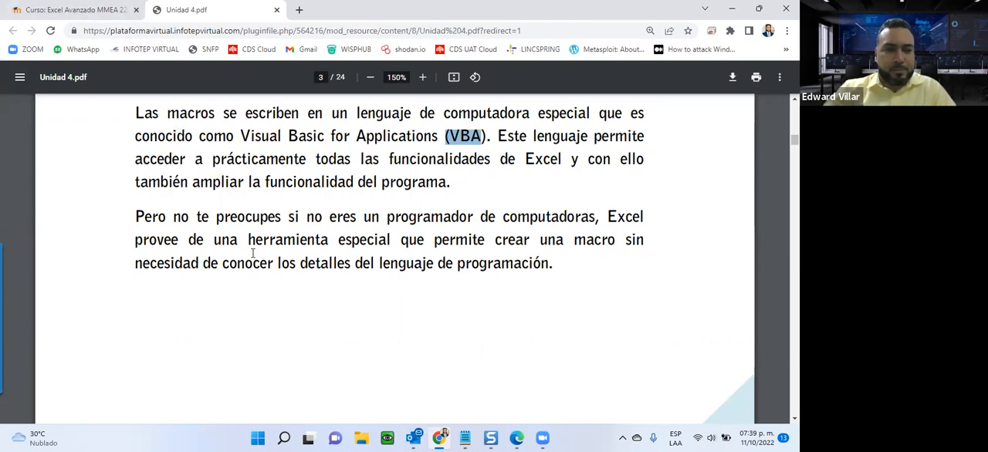
Review section 4.2 on showing the Desarrollador tab, from customizing the ribbon through the Centro de confianza settings.
{"action": "scroll", "coordinate": [248, 255], "scroll_direction": "down", "scroll_amount": 8}
{"action": "scroll", "coordinate": [248, 255], "scroll_direction": "down", "scroll_amount": 10}
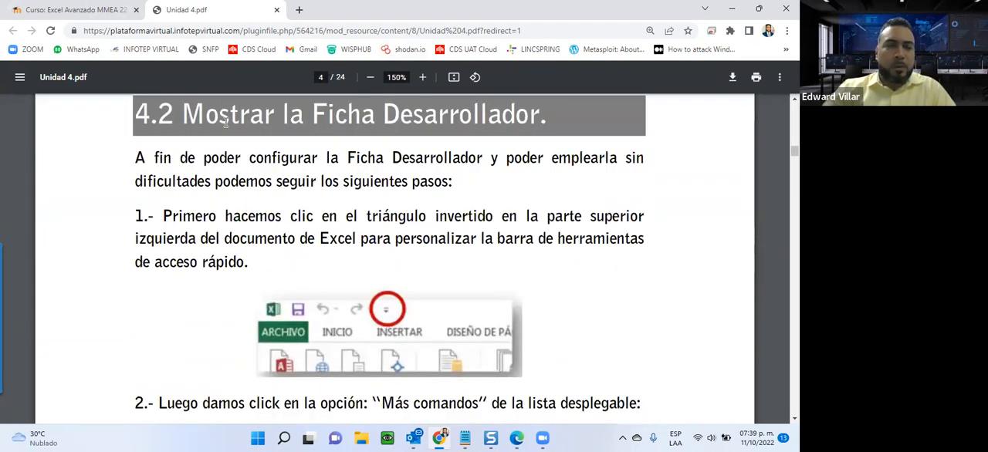
{"action": "scroll", "coordinate": [225, 124], "scroll_direction": "down", "scroll_amount": 5}
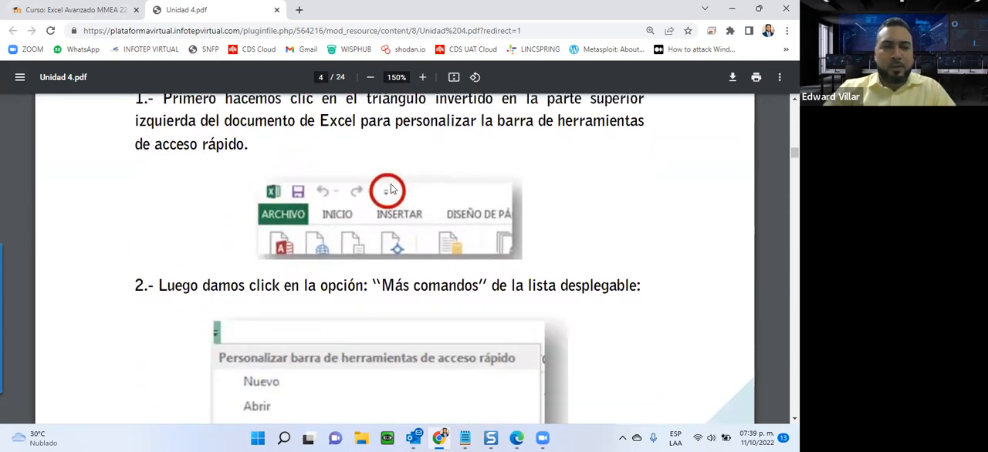
{"action": "scroll", "coordinate": [300, 201], "scroll_direction": "down", "scroll_amount": 8}
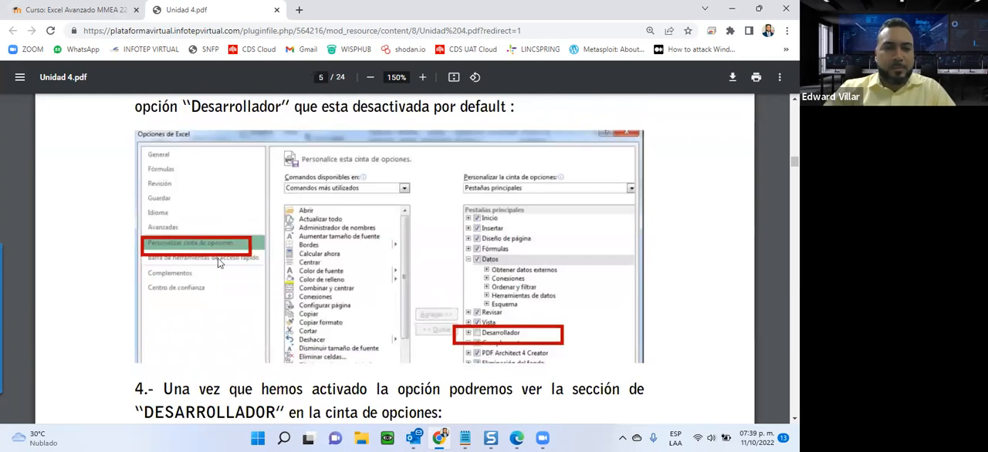
{"action": "scroll", "coordinate": [218, 262], "scroll_direction": "down", "scroll_amount": 5}
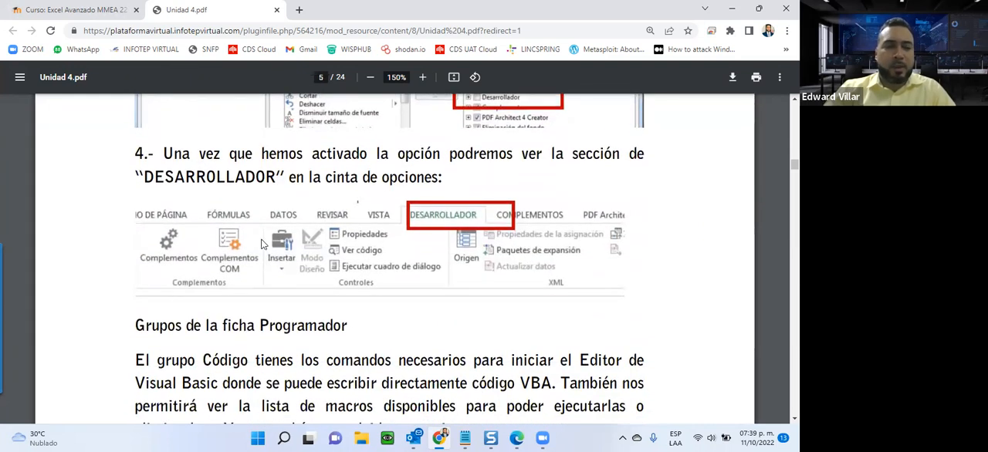
{"action": "scroll", "coordinate": [262, 244], "scroll_direction": "down", "scroll_amount": 10}
{"action": "scroll", "coordinate": [262, 243], "scroll_direction": "down", "scroll_amount": 5}
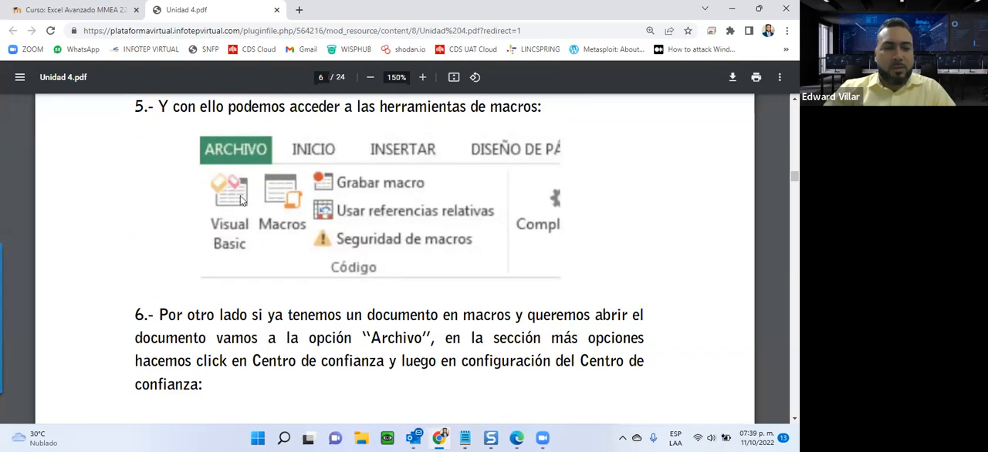
{"action": "scroll", "coordinate": [379, 249], "scroll_direction": "down", "scroll_amount": 2}
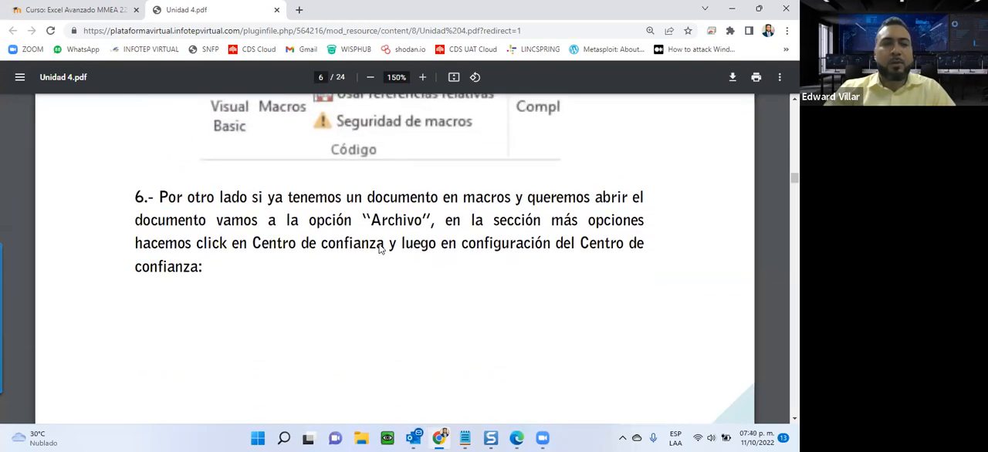
{"action": "scroll", "coordinate": [379, 248], "scroll_direction": "down", "scroll_amount": 10}
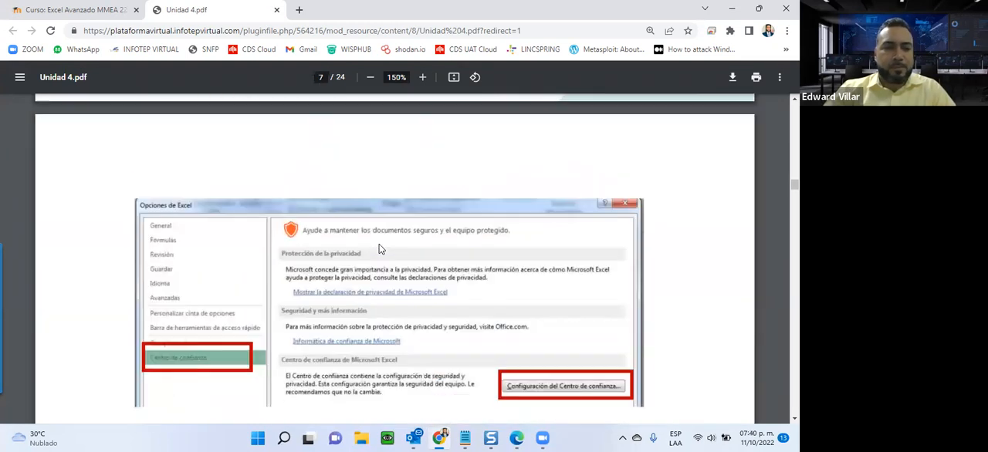
Review section 4.3 on creating a macro with the macro recorder, including the name, shortcut and storage options of Grabar macro.
{"action": "scroll", "coordinate": [379, 249], "scroll_direction": "down", "scroll_amount": 10}
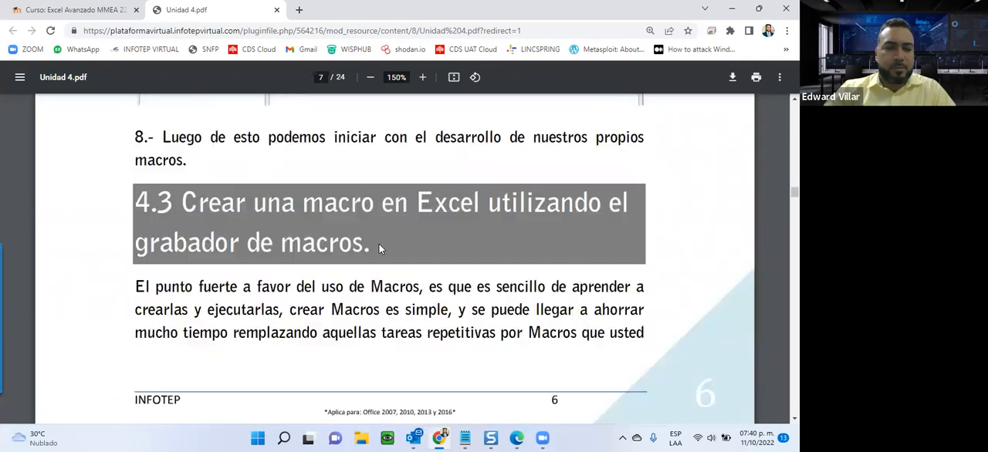
{"action": "scroll", "coordinate": [379, 248], "scroll_direction": "down", "scroll_amount": 1}
{"action": "scroll", "coordinate": [379, 248], "scroll_direction": "down", "scroll_amount": 1}
{"action": "scroll", "coordinate": [379, 249], "scroll_direction": "up", "scroll_amount": 1}
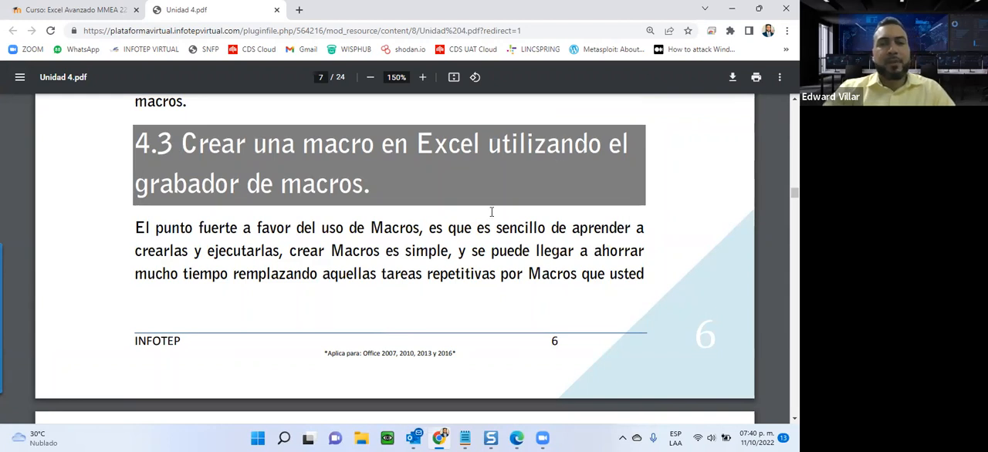
{"action": "scroll", "coordinate": [492, 211], "scroll_direction": "down", "scroll_amount": 3}
{"action": "scroll", "coordinate": [481, 219], "scroll_direction": "down", "scroll_amount": 5}
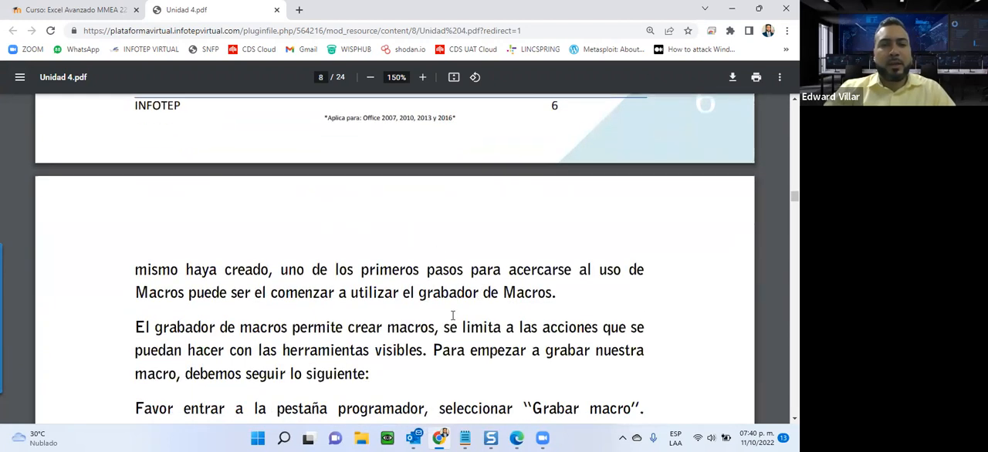
{"action": "scroll", "coordinate": [434, 321], "scroll_direction": "down", "scroll_amount": 2}
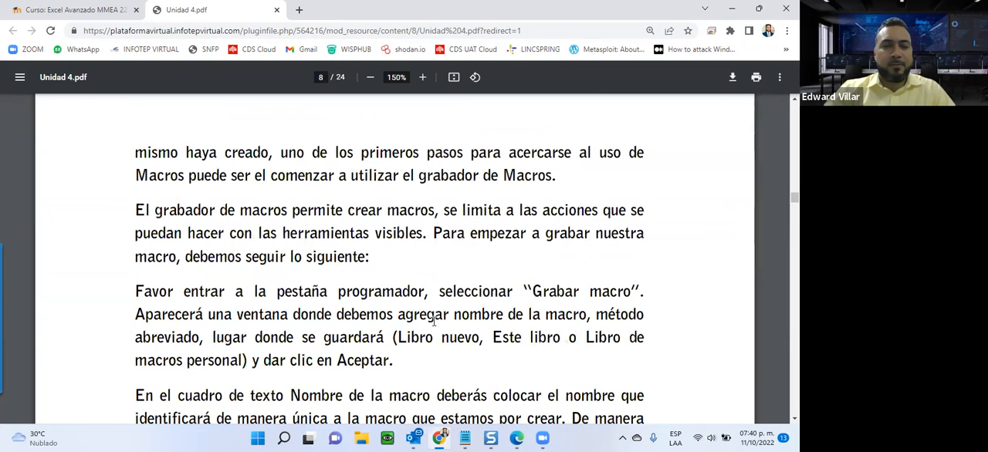
{"action": "scroll", "coordinate": [433, 321], "scroll_direction": "down", "scroll_amount": 1}
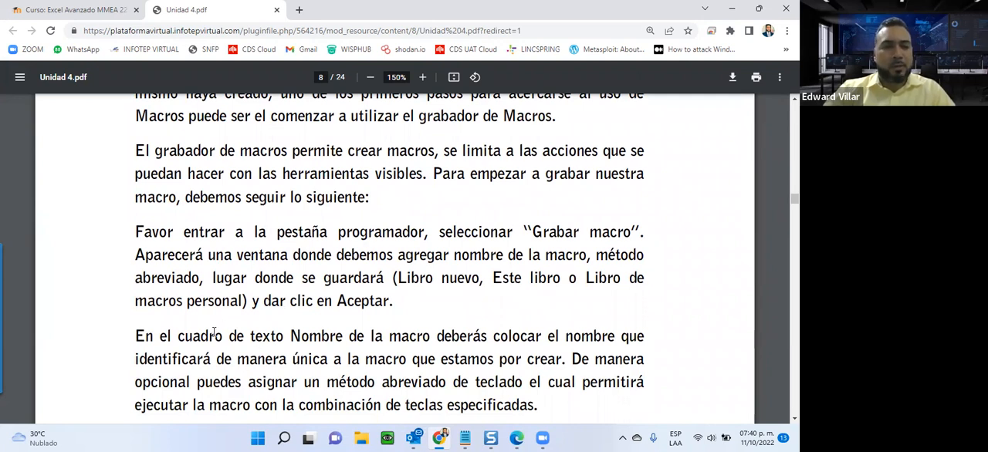
{"action": "scroll", "coordinate": [178, 398], "scroll_direction": "down", "scroll_amount": 4}
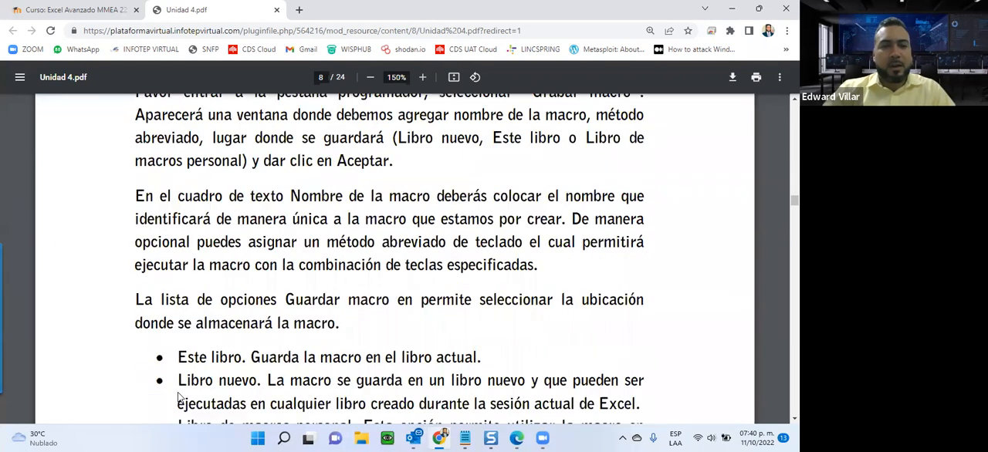
{"action": "scroll", "coordinate": [265, 225], "scroll_direction": "down", "scroll_amount": 6}
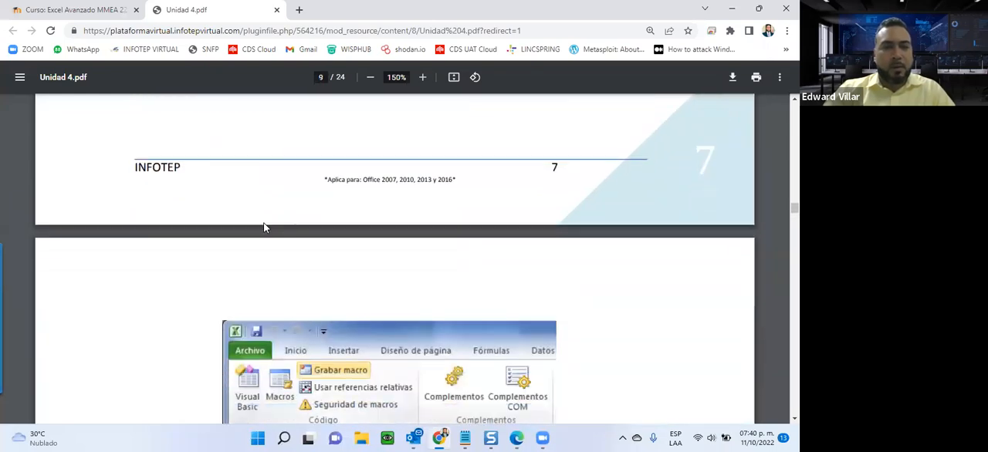
{"action": "scroll", "coordinate": [263, 228], "scroll_direction": "down", "scroll_amount": 5}
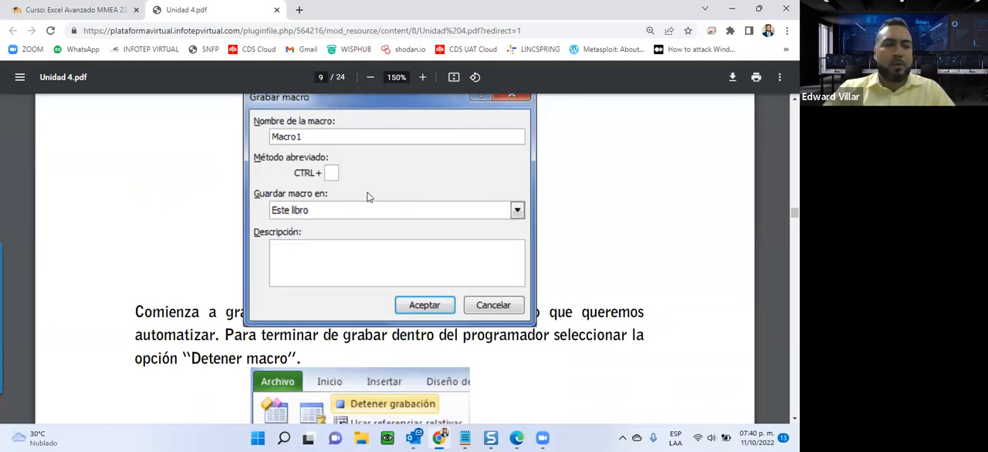
Skim the step-by-step instructions for editing and deleting macros, up to the heading of section 4.4 Excel Solver.
{"action": "scroll", "coordinate": [349, 199], "scroll_direction": "down", "scroll_amount": 5}
{"action": "scroll", "coordinate": [351, 201], "scroll_direction": "down", "scroll_amount": 10}
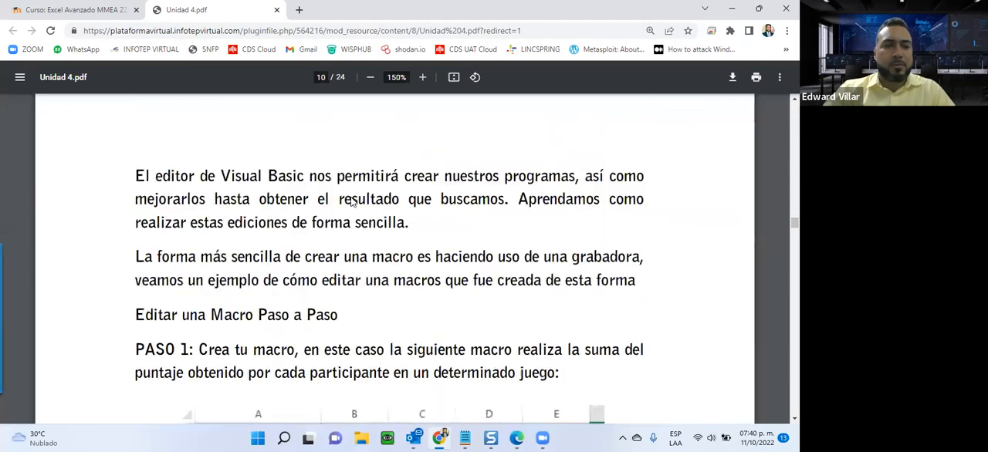
{"action": "scroll", "coordinate": [351, 201], "scroll_direction": "down", "scroll_amount": 6}
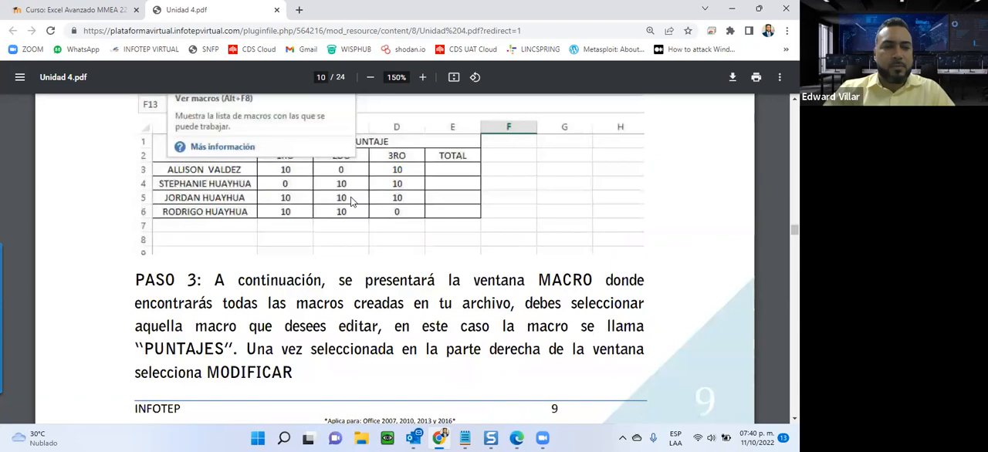
{"action": "scroll", "coordinate": [351, 201], "scroll_direction": "down", "scroll_amount": 15}
{"action": "scroll", "coordinate": [350, 202], "scroll_direction": "down", "scroll_amount": 15}
{"action": "scroll", "coordinate": [350, 201], "scroll_direction": "down", "scroll_amount": 15}
{"action": "scroll", "coordinate": [350, 201], "scroll_direction": "down", "scroll_amount": 15}
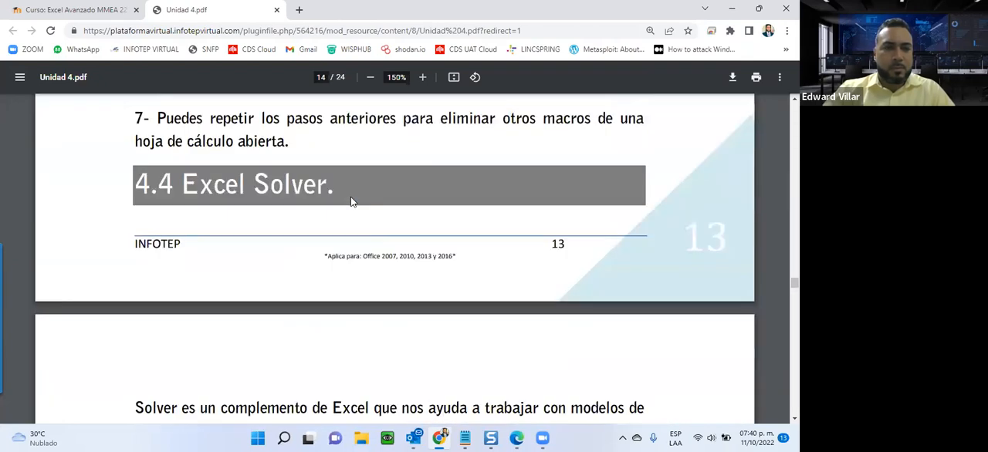
Review the section 4.4 instructions for activating the Solver add-in through Opciones de Excel and the Complementos dialog.
{"action": "scroll", "coordinate": [344, 200], "scroll_direction": "down", "scroll_amount": 3}
{"action": "scroll", "coordinate": [337, 198], "scroll_direction": "up", "scroll_amount": 4}
{"action": "scroll", "coordinate": [295, 192], "scroll_direction": "down", "scroll_amount": 4}
{"action": "scroll", "coordinate": [130, 288], "scroll_direction": "down", "scroll_amount": 2}
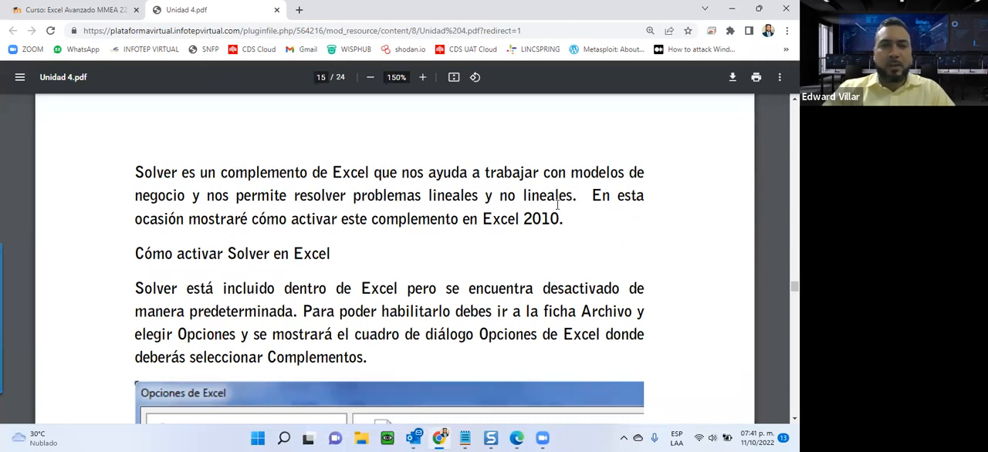
{"action": "scroll", "coordinate": [128, 234], "scroll_direction": "down", "scroll_amount": 4}
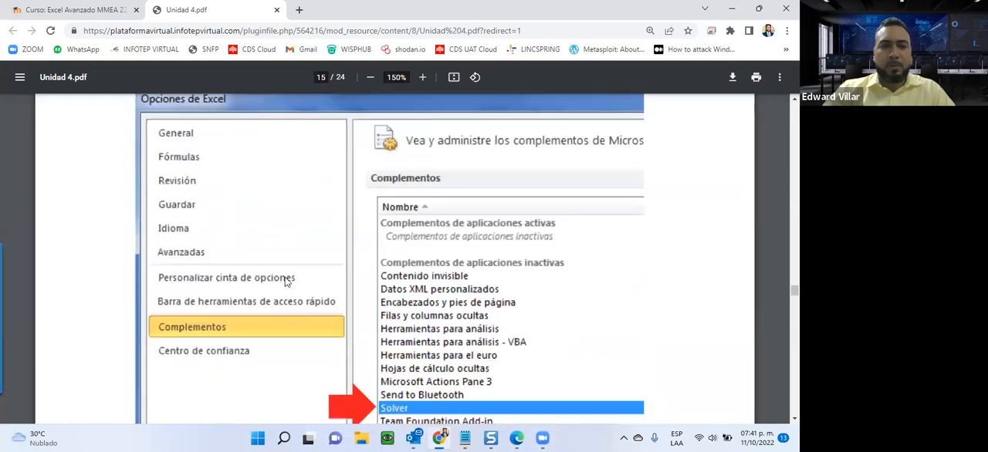
{"action": "scroll", "coordinate": [285, 281], "scroll_direction": "down", "scroll_amount": 2}
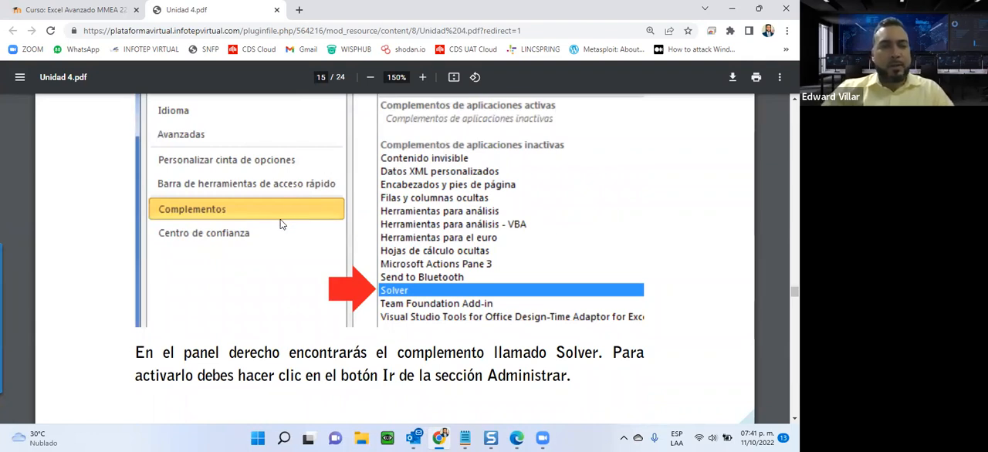
{"action": "scroll", "coordinate": [282, 224], "scroll_direction": "down", "scroll_amount": 2}
{"action": "scroll", "coordinate": [282, 224], "scroll_direction": "down", "scroll_amount": 7}
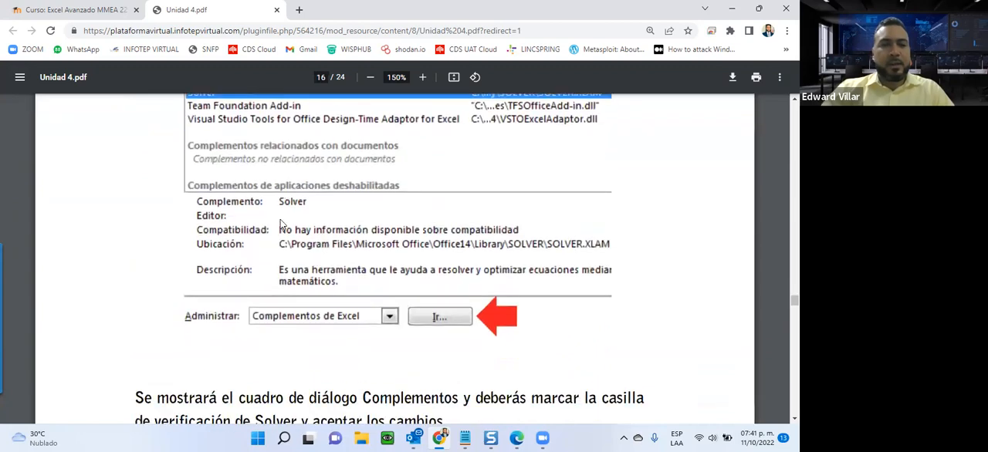
{"action": "scroll", "coordinate": [282, 224], "scroll_direction": "down", "scroll_amount": 4}
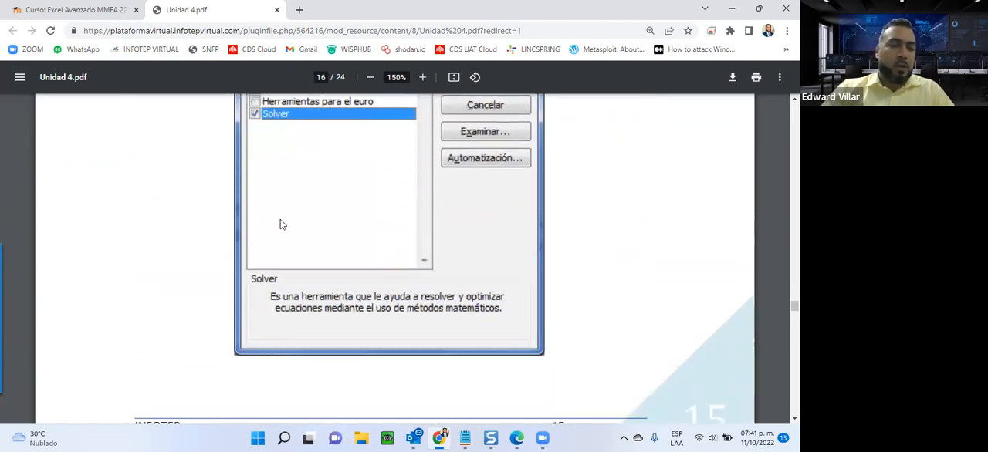
Examine how Solver is started from the Datos tab and the fields of the Parámetros de Solver dialog.
{"action": "scroll", "coordinate": [281, 223], "scroll_direction": "down", "scroll_amount": 7}
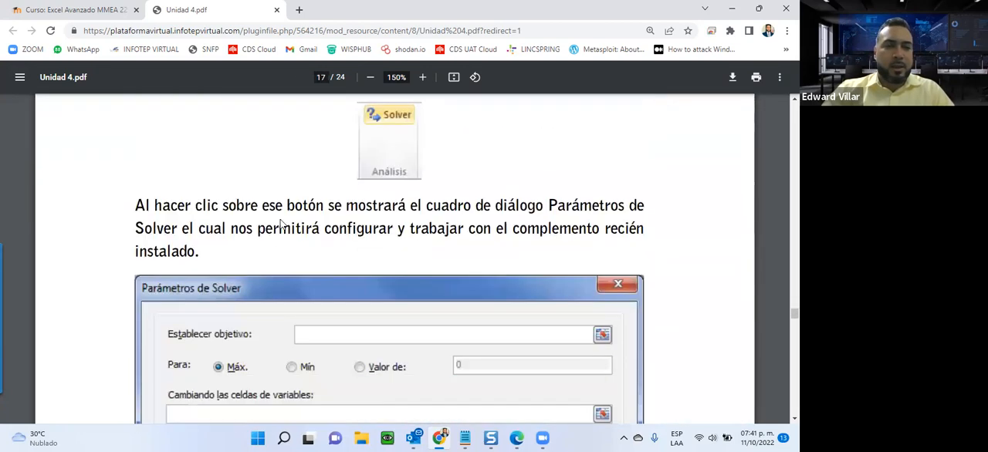
{"action": "scroll", "coordinate": [281, 224], "scroll_direction": "down", "scroll_amount": 6}
{"action": "scroll", "coordinate": [282, 224], "scroll_direction": "up", "scroll_amount": 7}
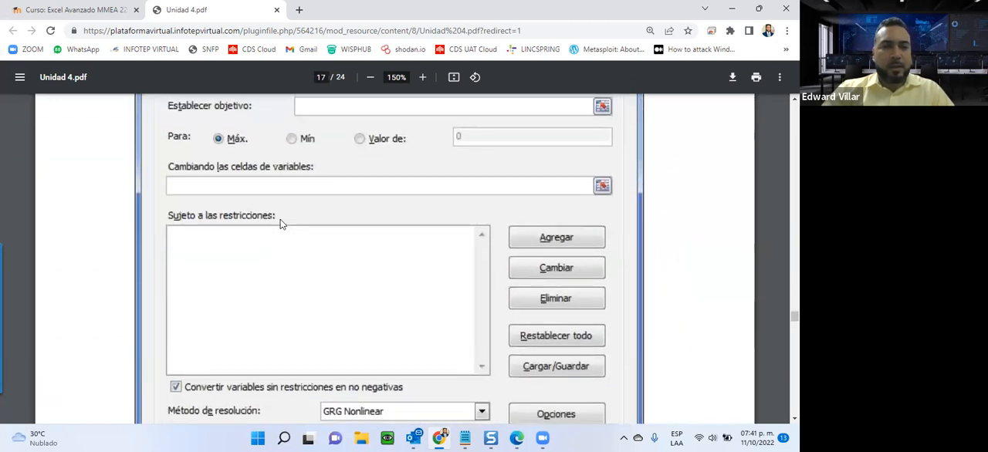
{"action": "scroll", "coordinate": [282, 224], "scroll_direction": "up", "scroll_amount": 2}
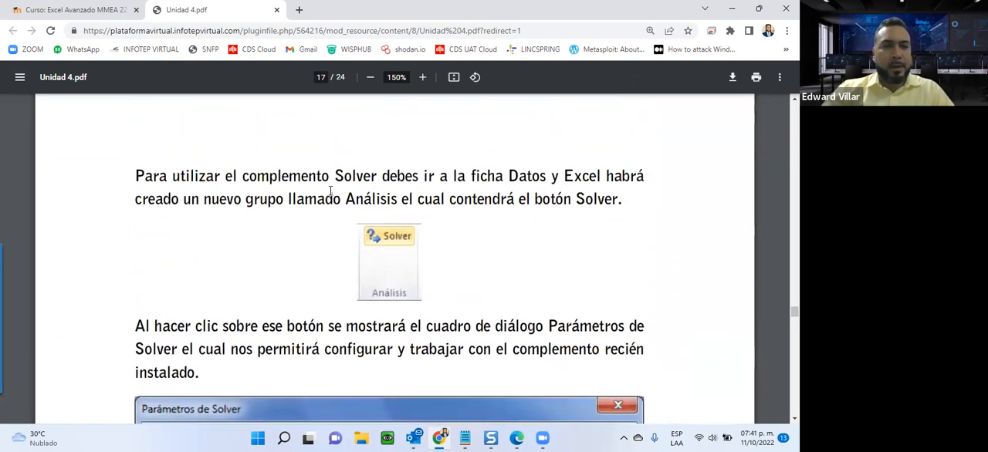
{"action": "scroll", "coordinate": [331, 190], "scroll_direction": "down", "scroll_amount": 3}
{"action": "scroll", "coordinate": [330, 190], "scroll_direction": "down", "scroll_amount": 5}
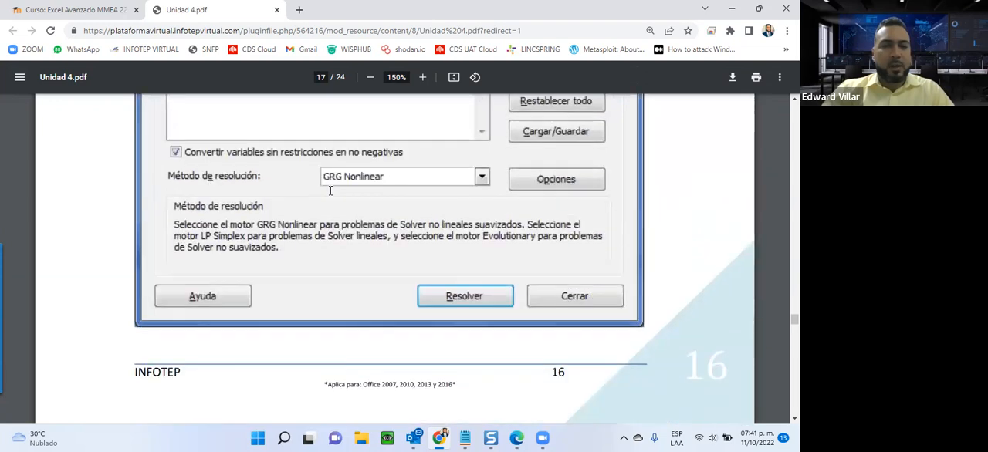
Review the pizza sales example of Solver in the PDF and close both the PDF and the Guia de la Unidad 4 viewer.
{"action": "scroll", "coordinate": [330, 190], "scroll_direction": "down", "scroll_amount": 9}
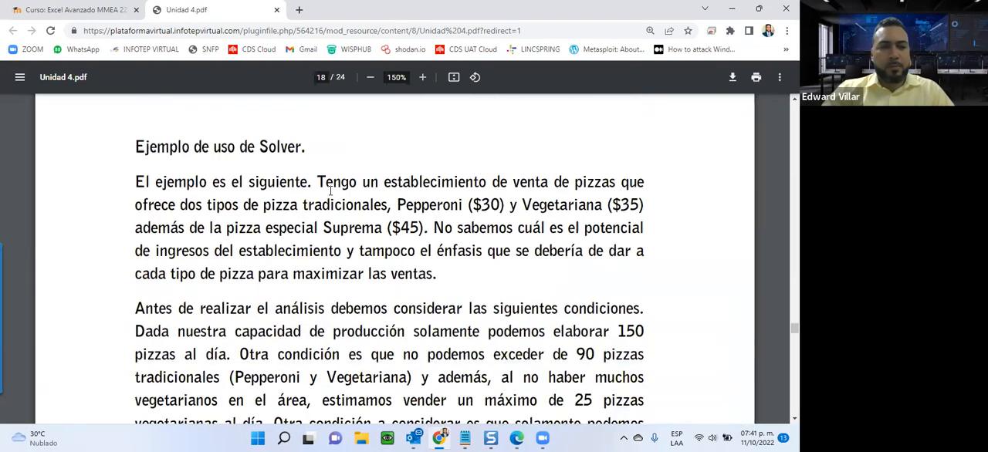
{"action": "scroll", "coordinate": [331, 191], "scroll_direction": "down", "scroll_amount": 4}
{"action": "scroll", "coordinate": [331, 190], "scroll_direction": "down", "scroll_amount": 10}
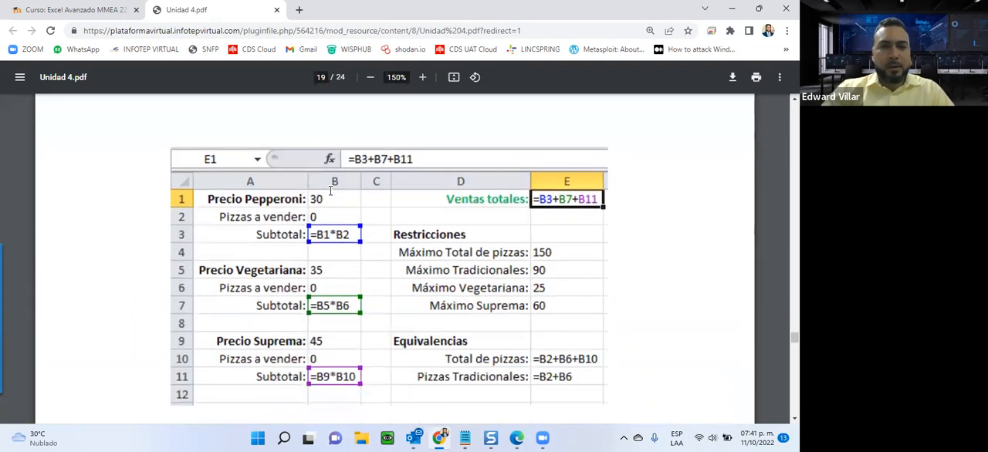
{"action": "scroll", "coordinate": [173, 144], "scroll_direction": "down", "scroll_amount": 3}
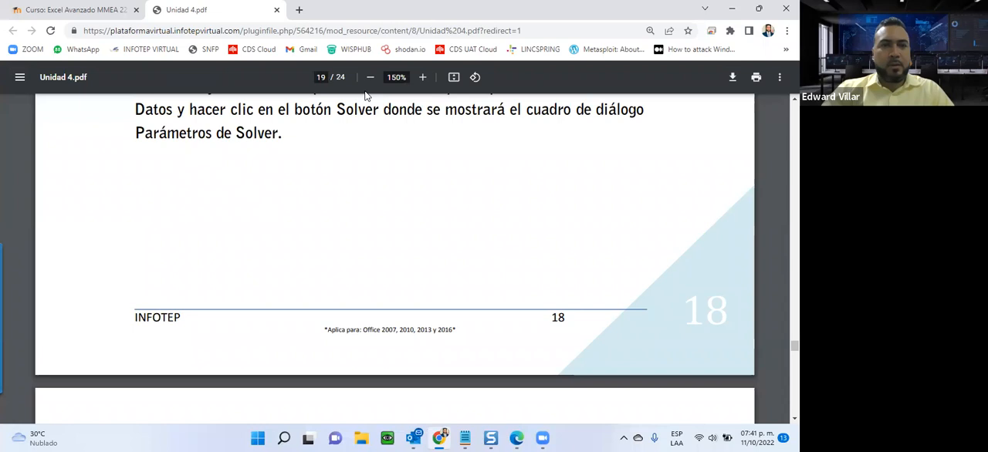
{"action": "key", "text": "ctrl+w"}
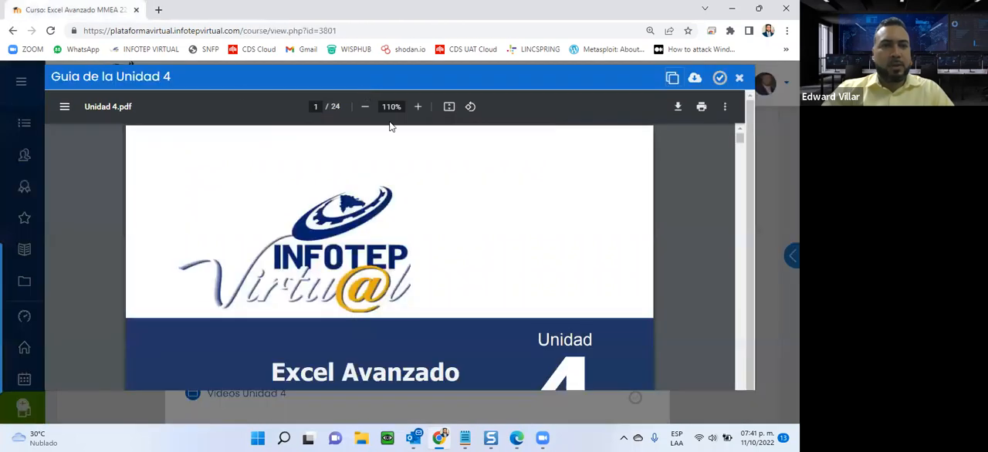
{"action": "left_click", "coordinate": [740, 77]}
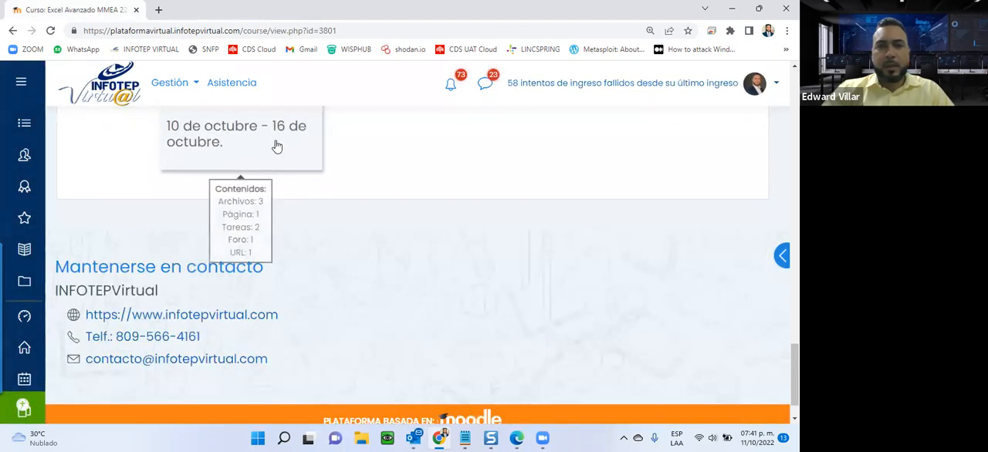
Open the Videos Unidad 4 page from the 10 de octubre - 16 de octubre section in a separate browser tab.
{"action": "scroll", "coordinate": [108, 255], "scroll_direction": "down", "scroll_amount": 1}
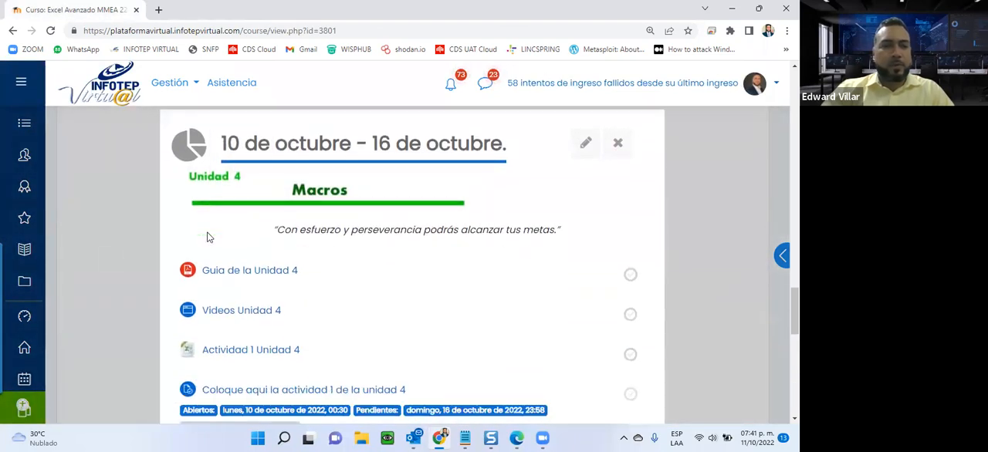
{"action": "right_click", "coordinate": [223, 314]}
{"action": "left_click", "coordinate": [281, 220]}
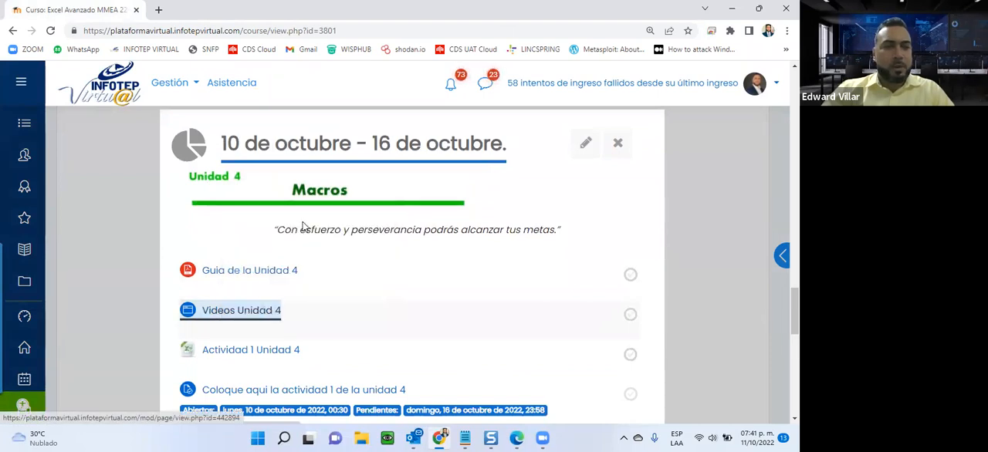
{"action": "left_click", "coordinate": [216, 10]}
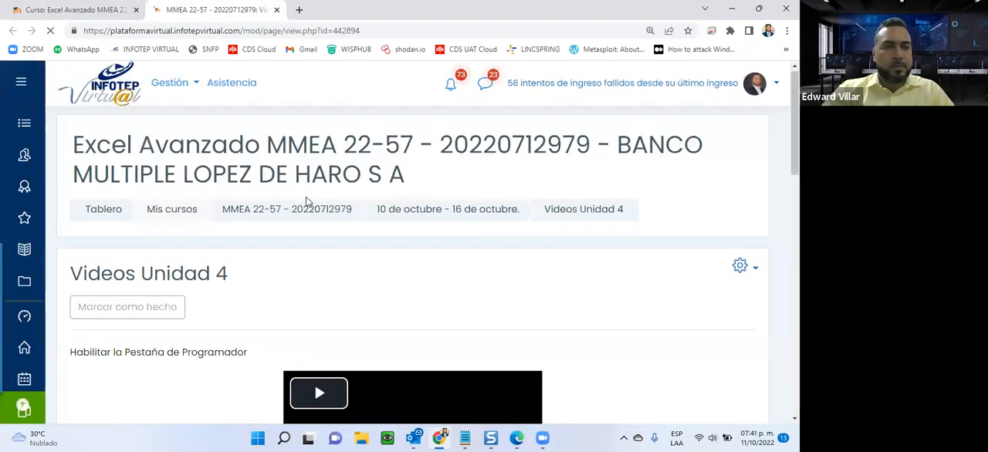
Look through the Unidad 4 videos, highlight the title Habilitar la Pestaña de Programador, and close the page.
{"action": "scroll", "coordinate": [306, 197], "scroll_direction": "down", "scroll_amount": 6}
{"action": "scroll", "coordinate": [305, 202], "scroll_direction": "down", "scroll_amount": 3}
{"action": "scroll", "coordinate": [188, 221], "scroll_direction": "up", "scroll_amount": 10}
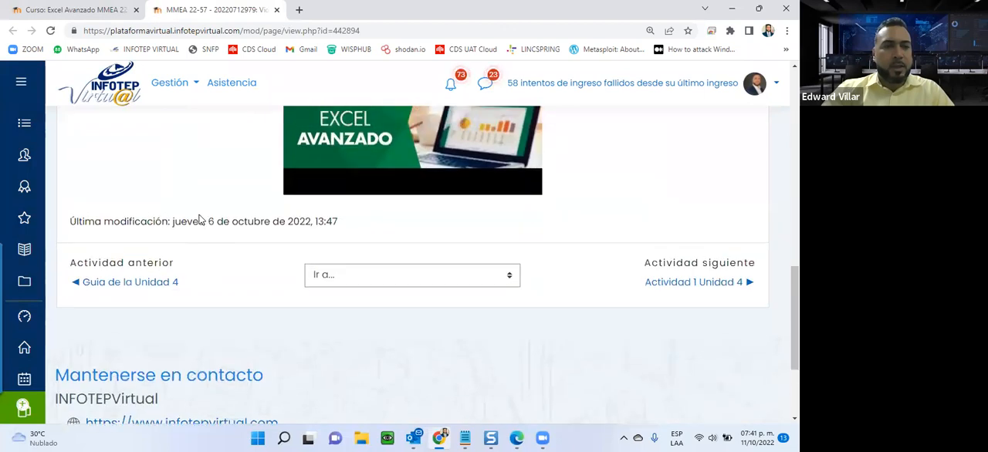
{"action": "scroll", "coordinate": [188, 221], "scroll_direction": "down", "scroll_amount": 1}
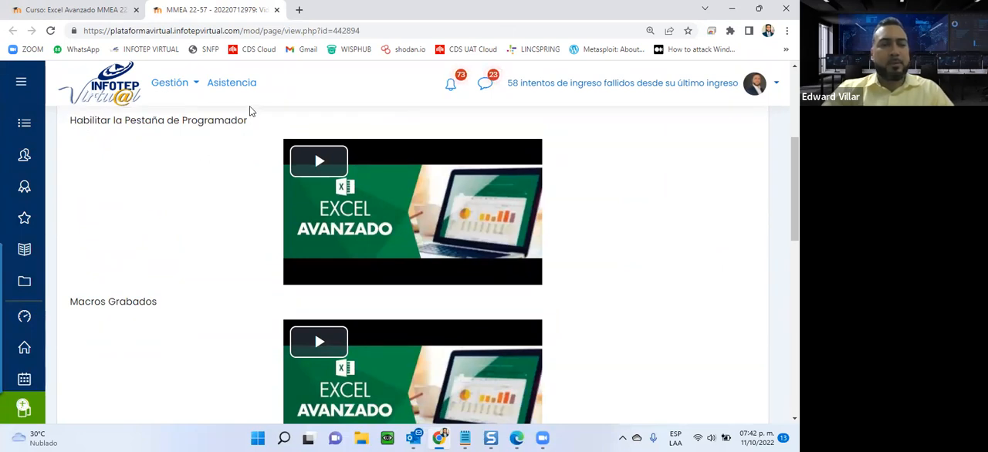
{"action": "scroll", "coordinate": [178, 258], "scroll_direction": "down", "scroll_amount": 2}
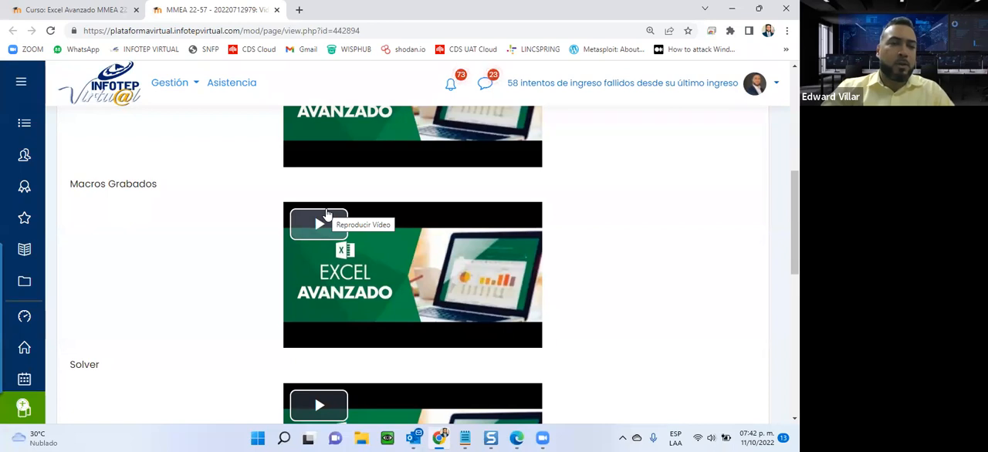
{"action": "scroll", "coordinate": [327, 214], "scroll_direction": "up", "scroll_amount": 3}
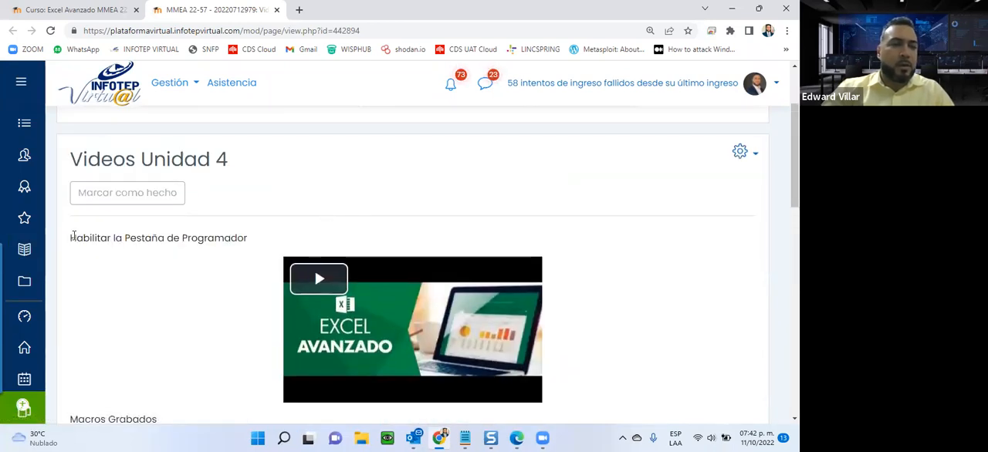
{"action": "left_click_drag", "start_coordinate": [70, 238], "coordinate": [262, 245]}
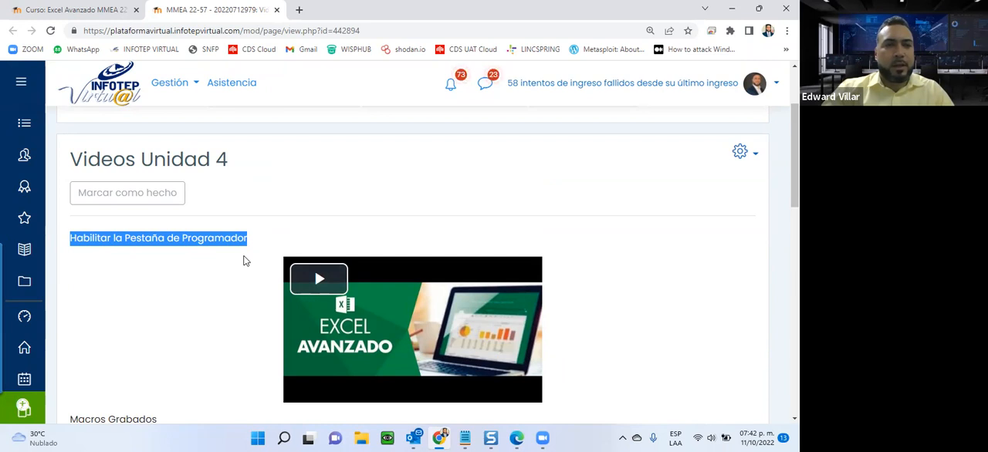
{"action": "key", "text": "ctrl+w"}
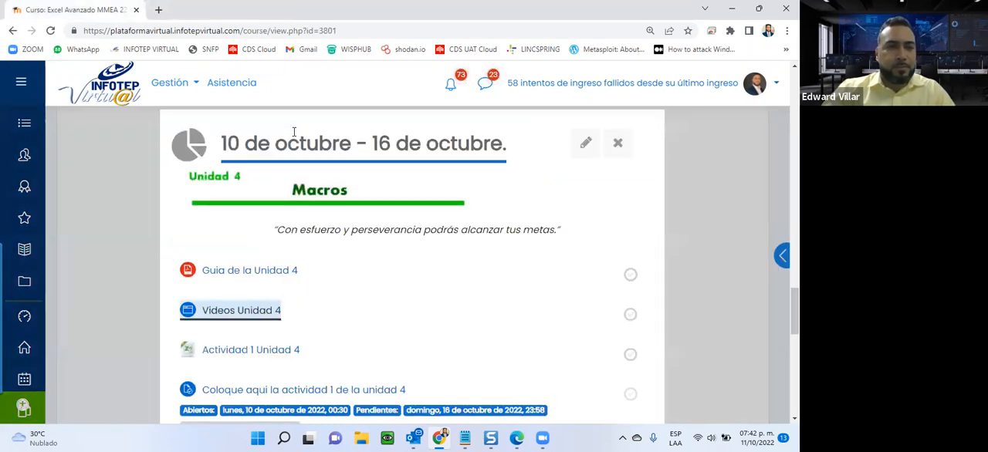
Open the Actividad 1 Unidad 4 workbook in Excel with editing enabled and dismiss the macro security warning.
{"action": "scroll", "coordinate": [336, 133], "scroll_direction": "down", "scroll_amount": 1}
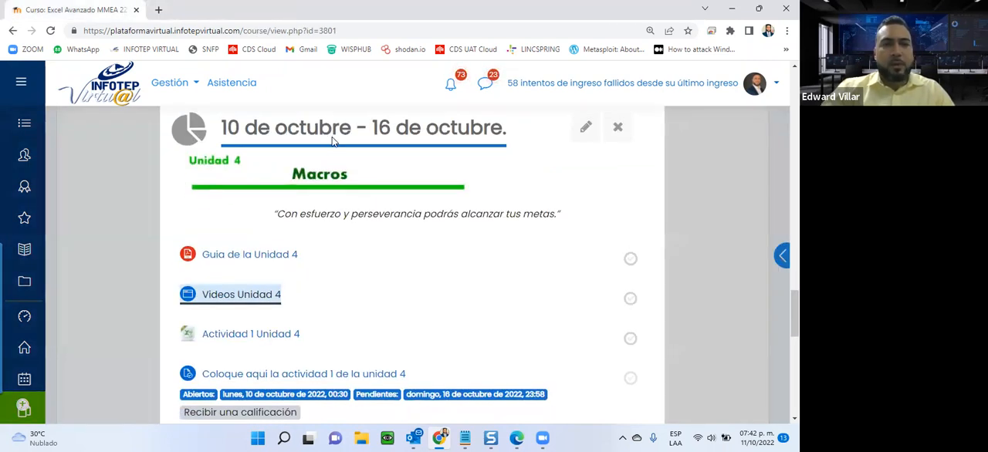
{"action": "scroll", "coordinate": [334, 141], "scroll_direction": "down", "scroll_amount": 2}
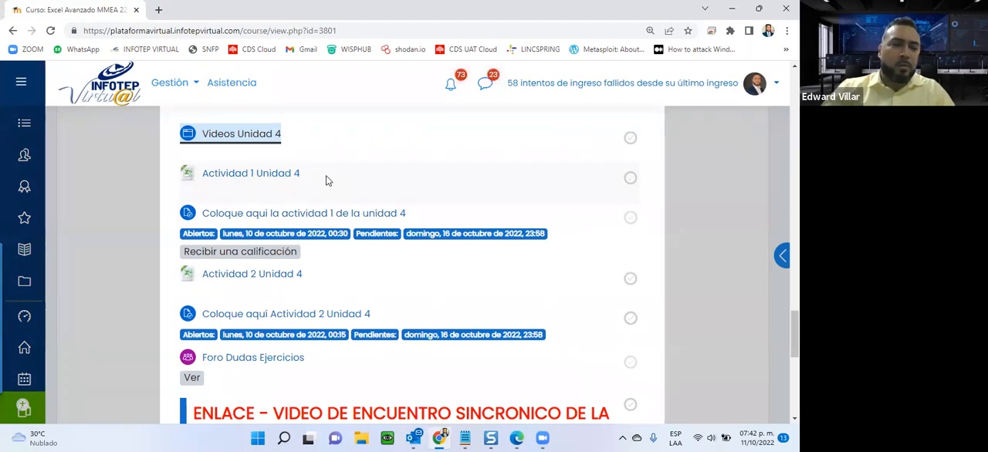
{"action": "left_click", "coordinate": [255, 172]}
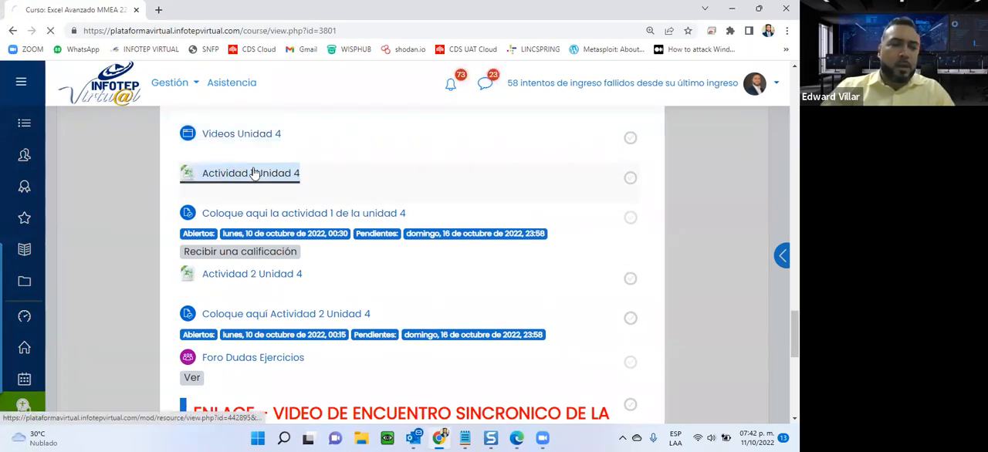
{"action": "left_click", "coordinate": [48, 414]}
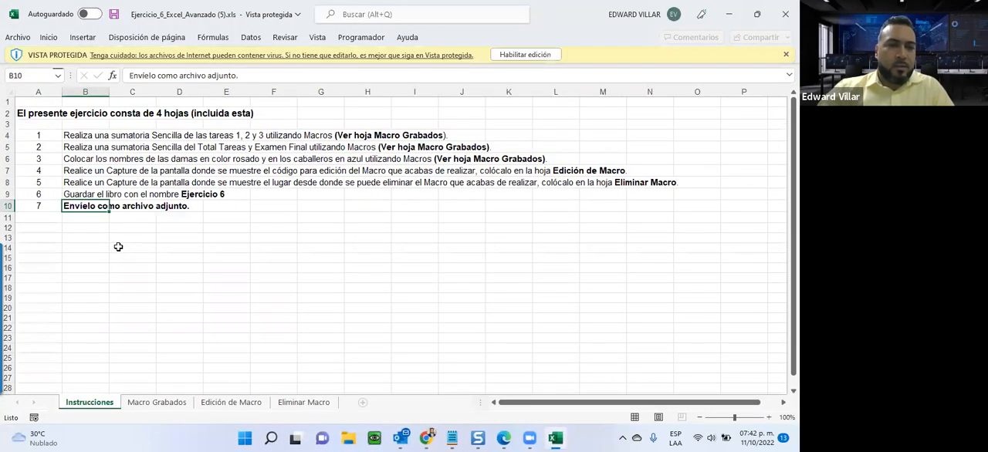
{"action": "left_click", "coordinate": [536, 57]}
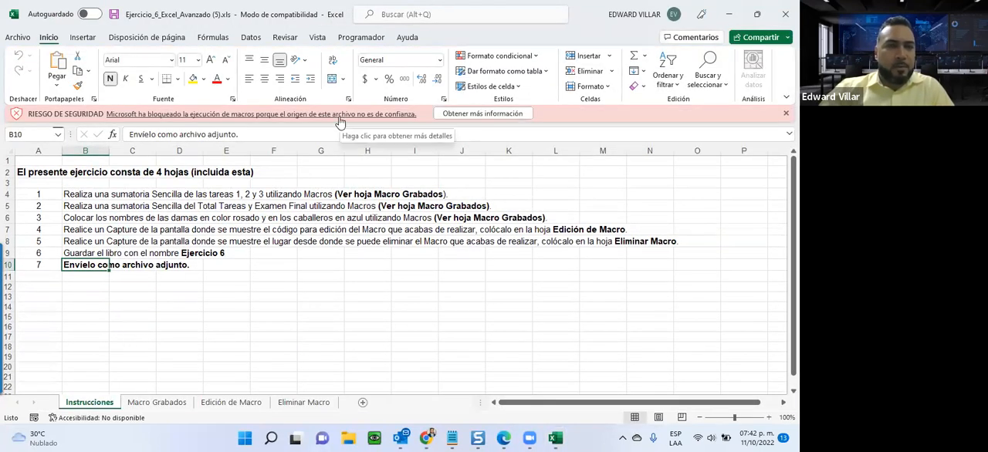
{"action": "left_click", "coordinate": [786, 114]}
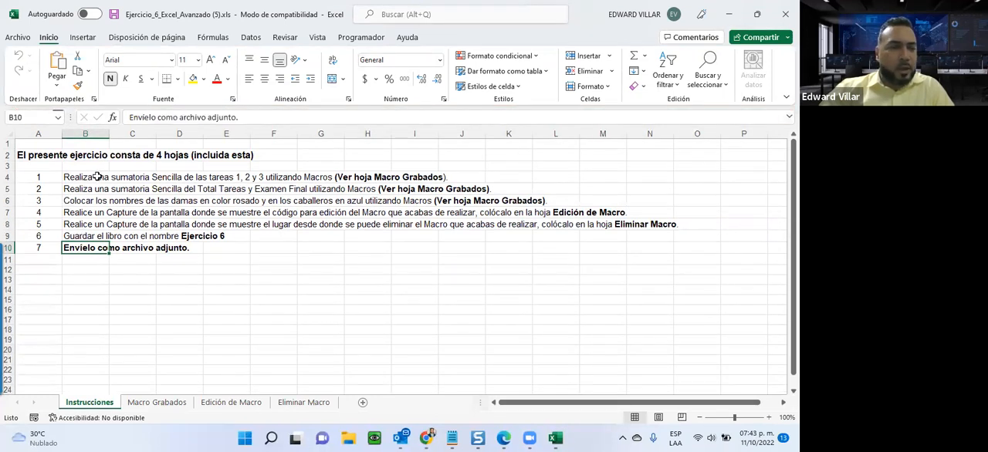
Examine the Macro Grabados, Edición de Macro and Eliminar Macro sheets and highlight the first three tasks on the Instrucciones sheet.
{"action": "left_click", "coordinate": [68, 179]}
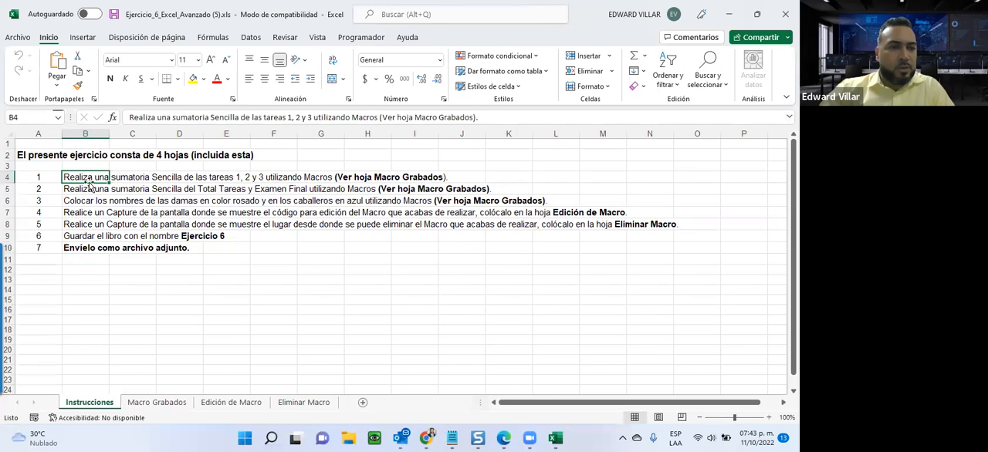
{"action": "left_click", "coordinate": [193, 402]}
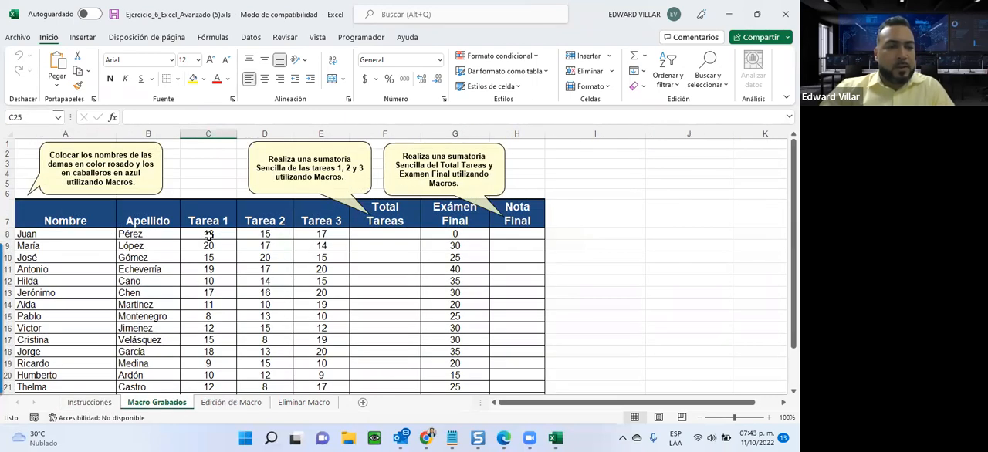
{"action": "left_click", "coordinate": [229, 402]}
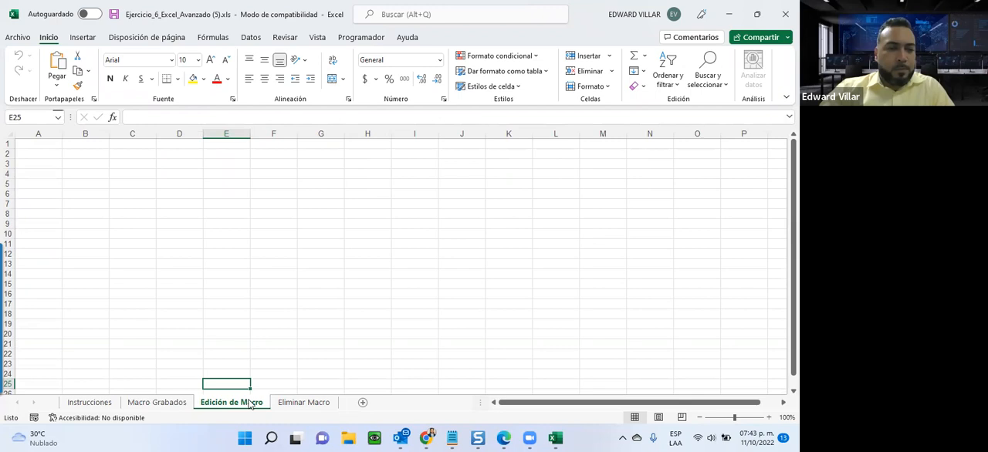
{"action": "left_click", "coordinate": [300, 403]}
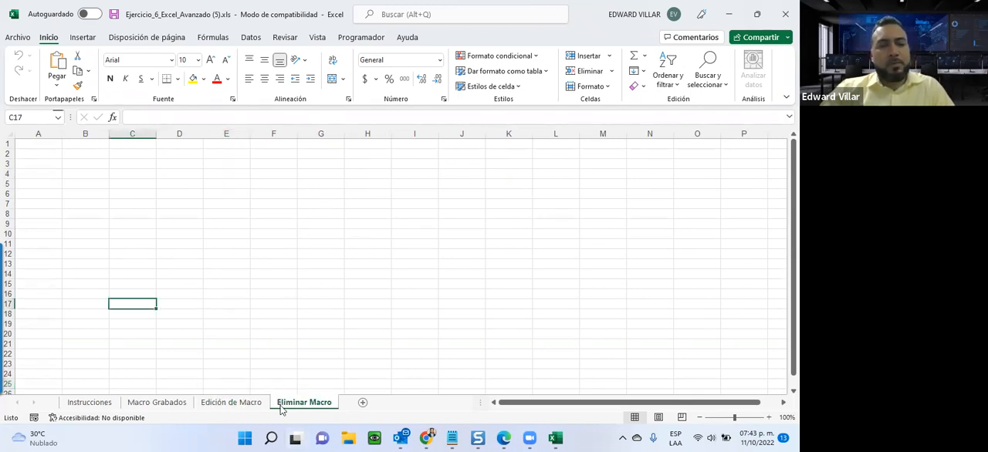
{"action": "left_click", "coordinate": [91, 402]}
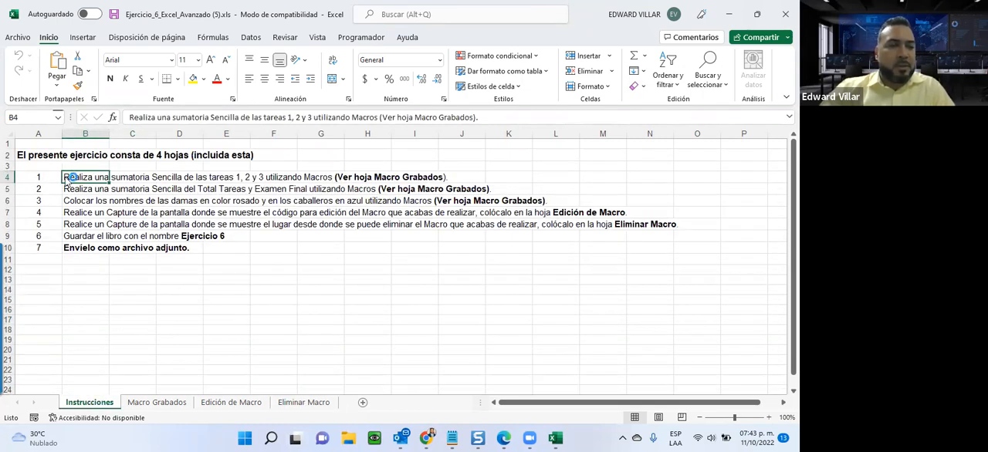
{"action": "left_click_drag", "start_coordinate": [82, 178], "coordinate": [553, 204]}
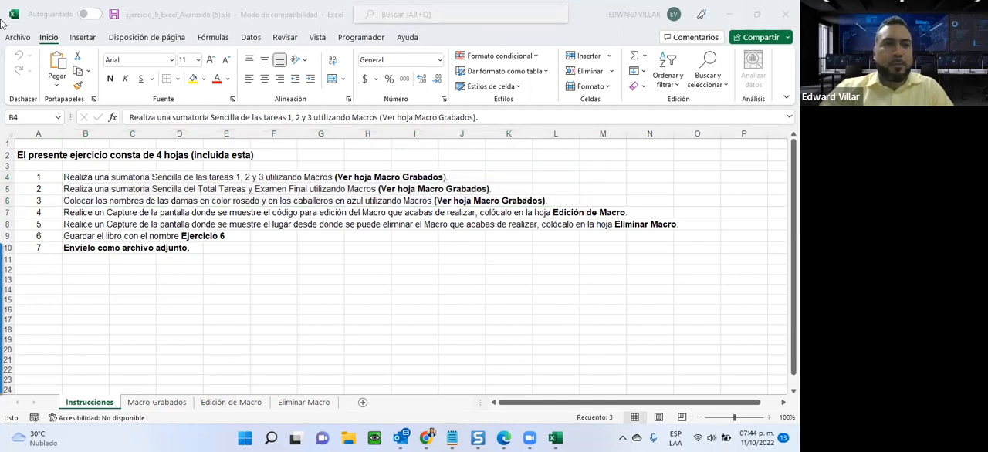
Hide the Programador tab from the ribbon through the ribbon customization settings in Opciones de Excel.
{"action": "left_click", "coordinate": [19, 43]}
{"action": "left_click", "coordinate": [20, 41]}
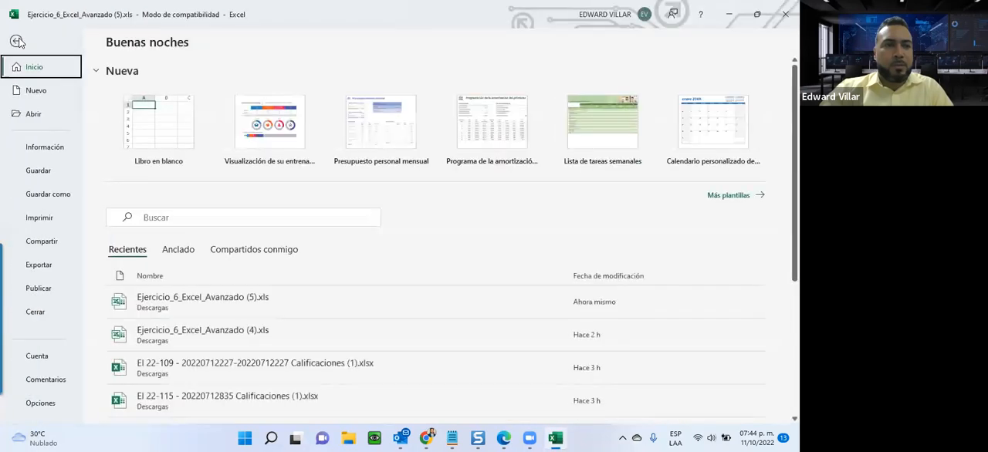
{"action": "left_click", "coordinate": [40, 403]}
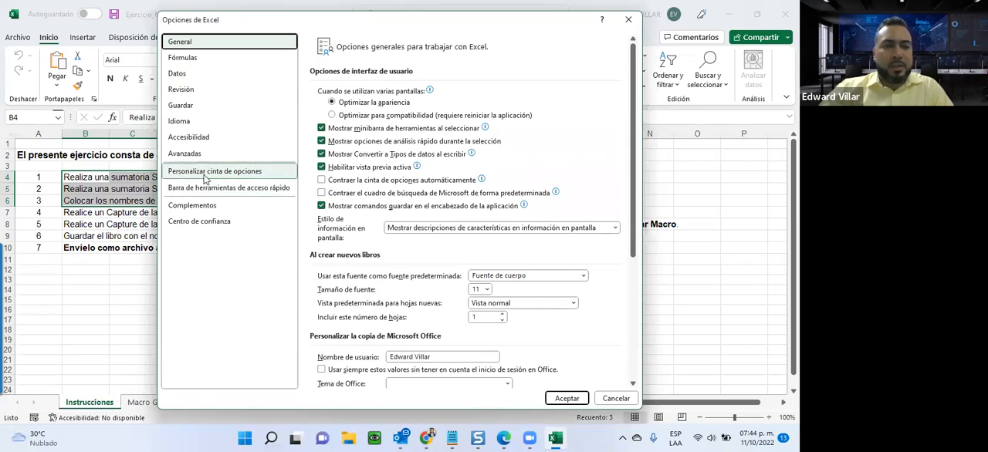
{"action": "left_click", "coordinate": [248, 178]}
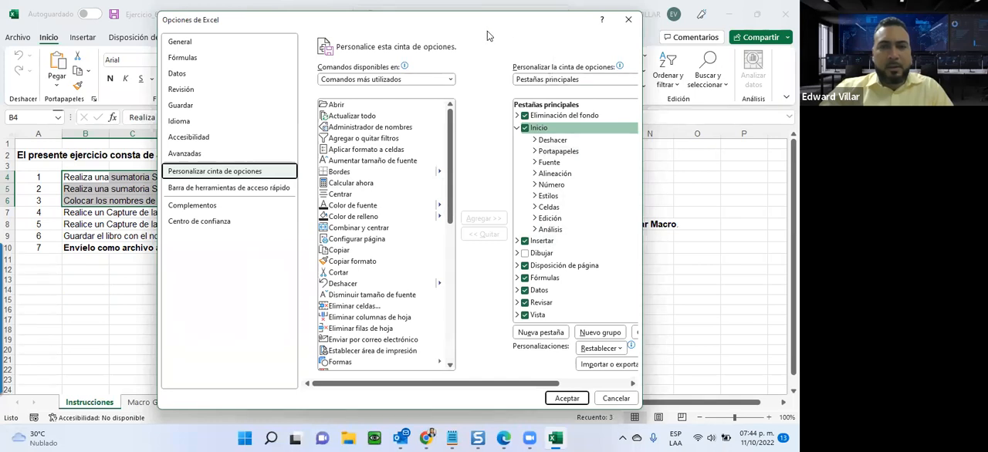
{"action": "left_click_drag", "start_coordinate": [491, 24], "coordinate": [410, 111]}
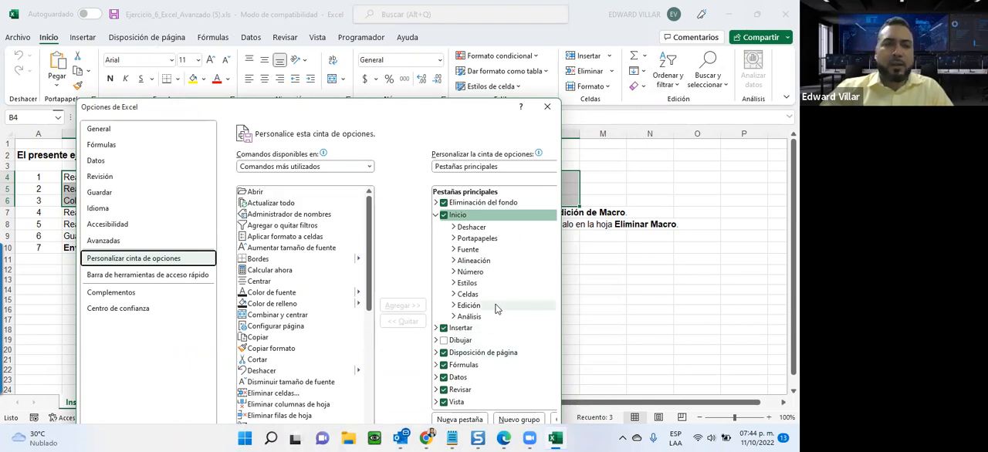
{"action": "scroll", "coordinate": [494, 307], "scroll_direction": "down", "scroll_amount": 1}
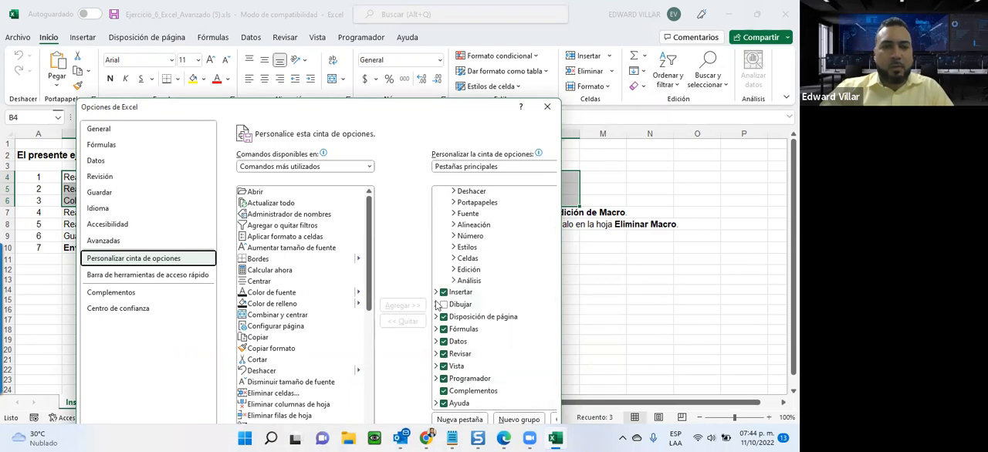
{"action": "left_click", "coordinate": [444, 378]}
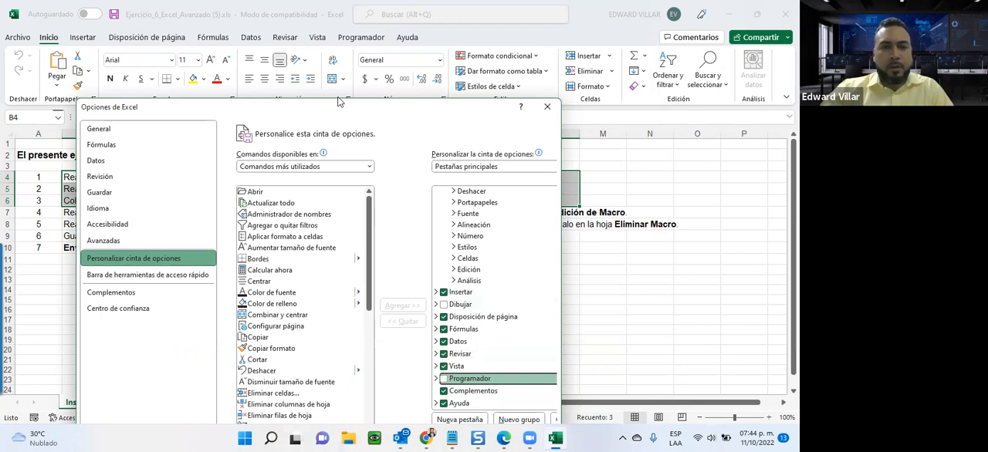
{"action": "left_click_drag", "start_coordinate": [339, 102], "coordinate": [338, 6]}
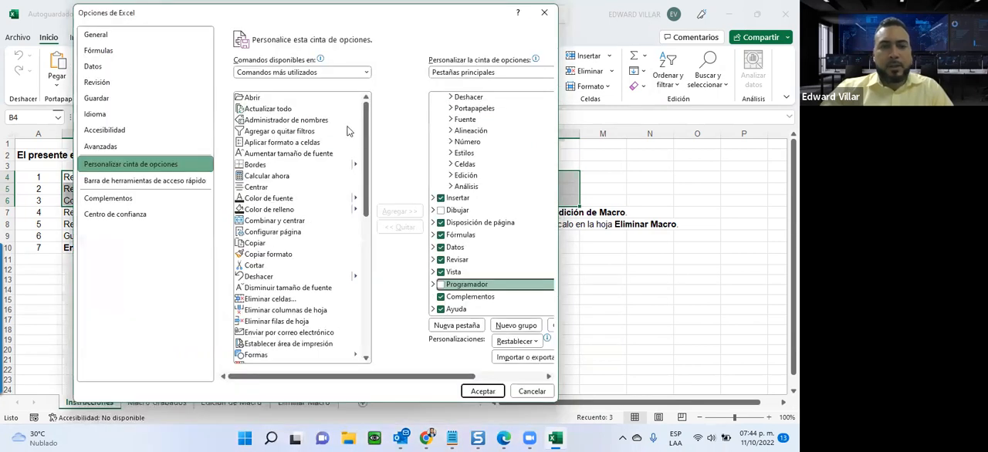
{"action": "left_click", "coordinate": [470, 391]}
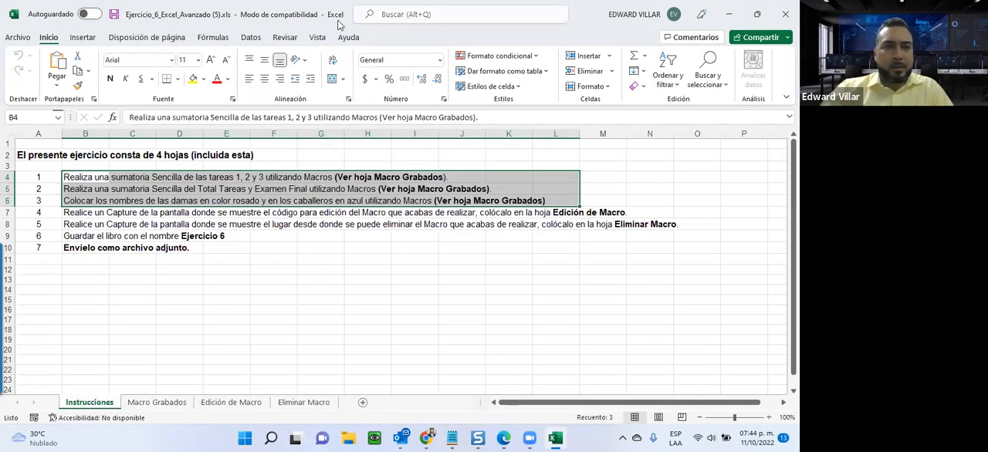
Show the Programador tab on the ribbon again through the ribbon customization settings in Opciones de Excel.
{"action": "left_click", "coordinate": [17, 37]}
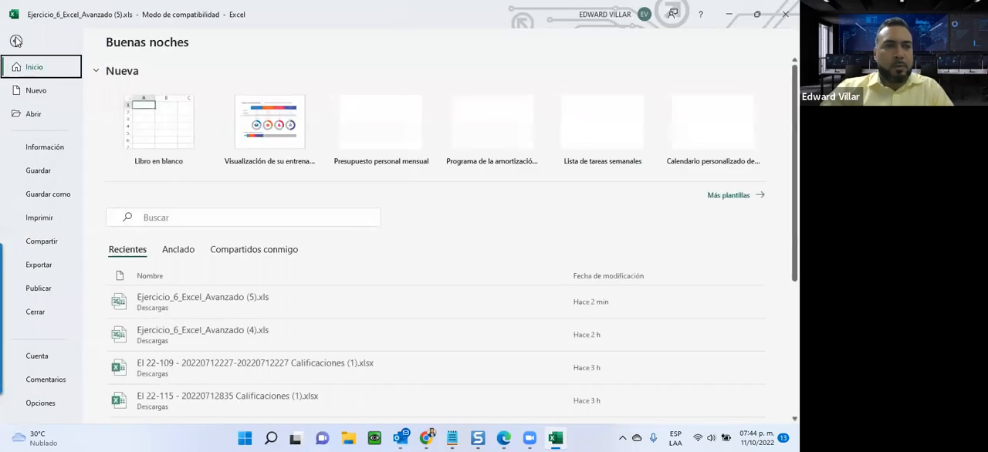
{"action": "left_click", "coordinate": [28, 404]}
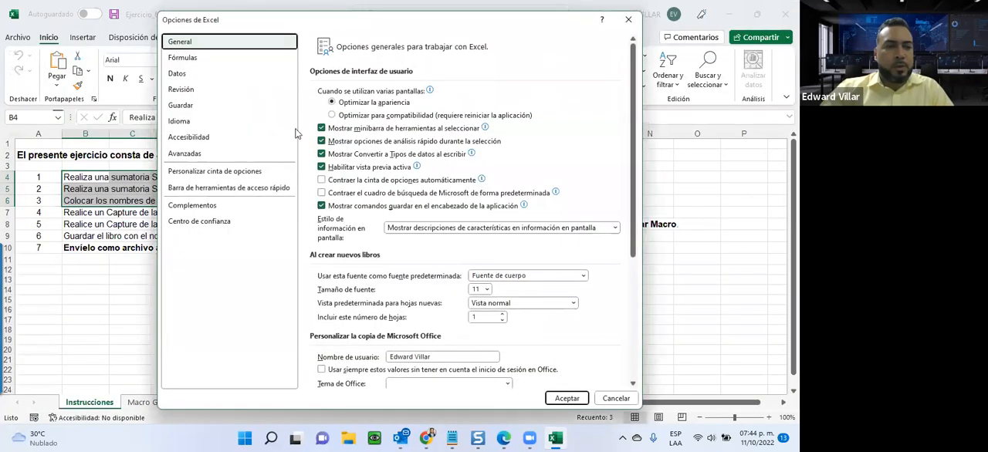
{"action": "left_click", "coordinate": [185, 171]}
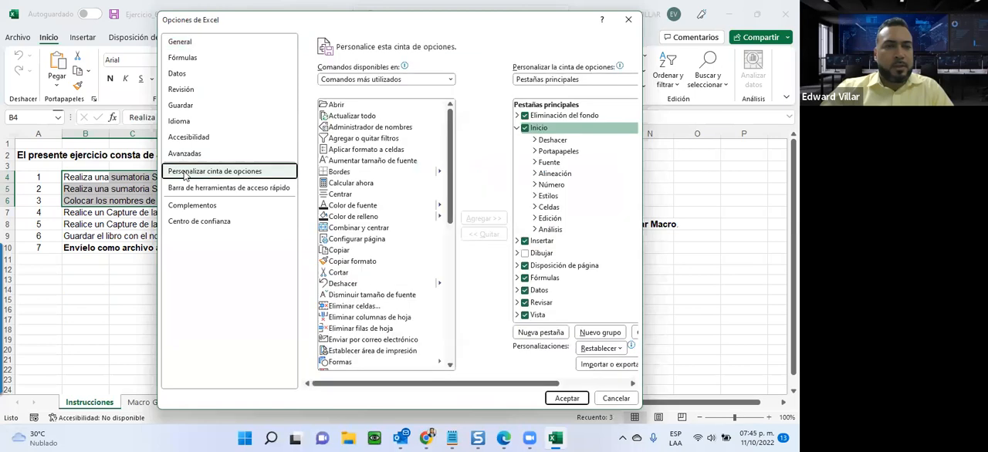
{"action": "scroll", "coordinate": [540, 247], "scroll_direction": "down", "scroll_amount": 1}
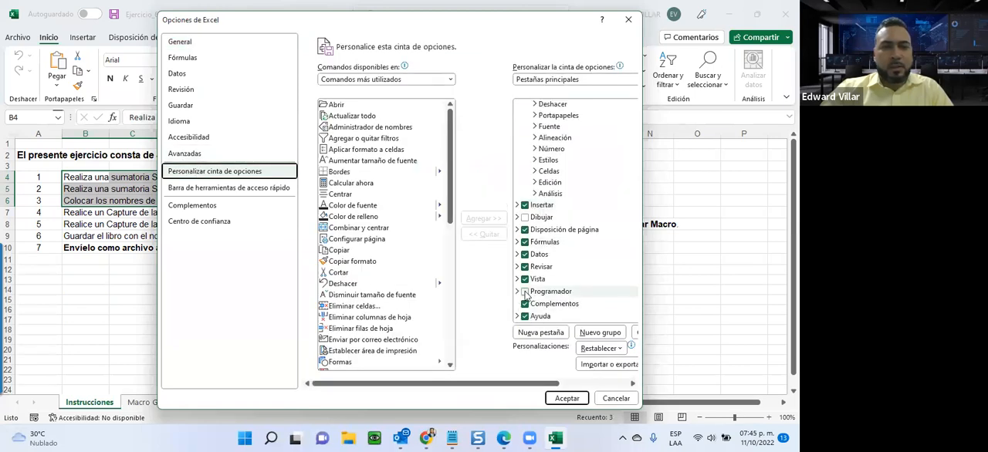
{"action": "left_click", "coordinate": [525, 292]}
{"action": "left_click", "coordinate": [567, 398]}
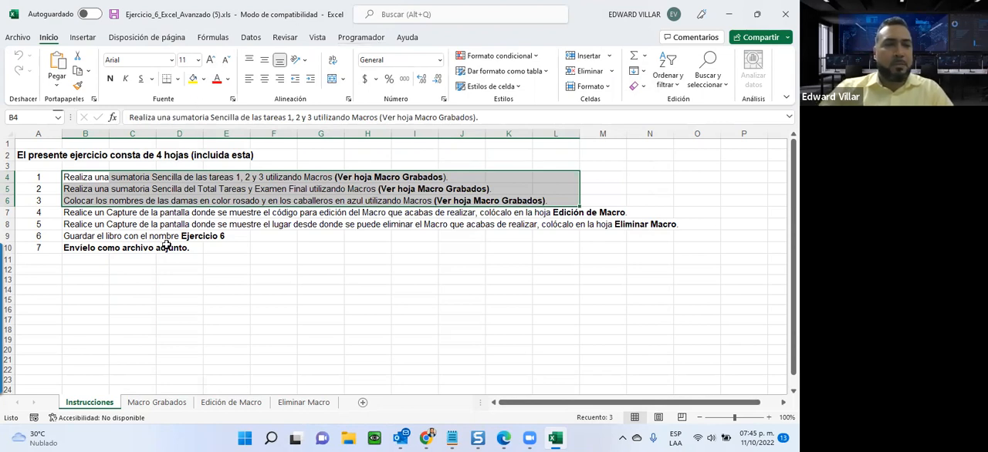
Compare the first task on Instrucciones with the Macro Grabados table, highlighting C8:E8 and the Total Tareas cell F8.
{"action": "left_click", "coordinate": [164, 403]}
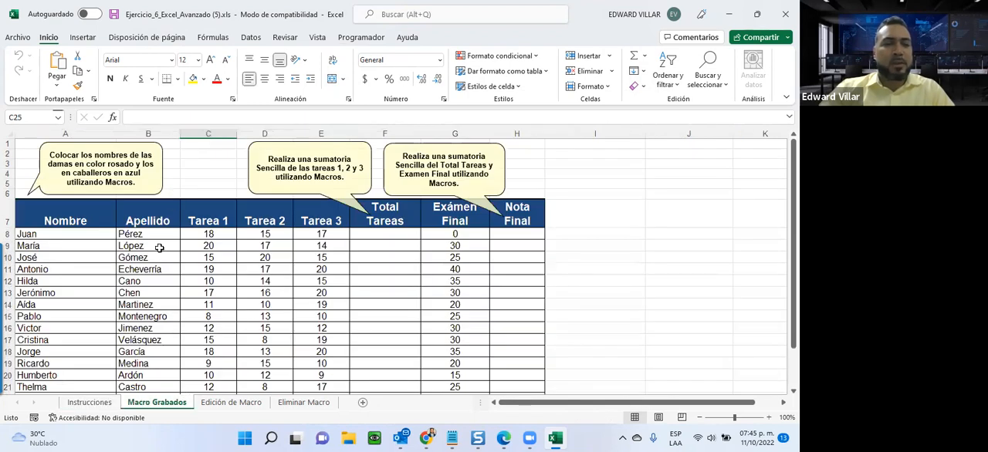
{"action": "scroll", "coordinate": [159, 247], "scroll_direction": "down", "scroll_amount": 2}
{"action": "scroll", "coordinate": [159, 249], "scroll_direction": "up", "scroll_amount": 1}
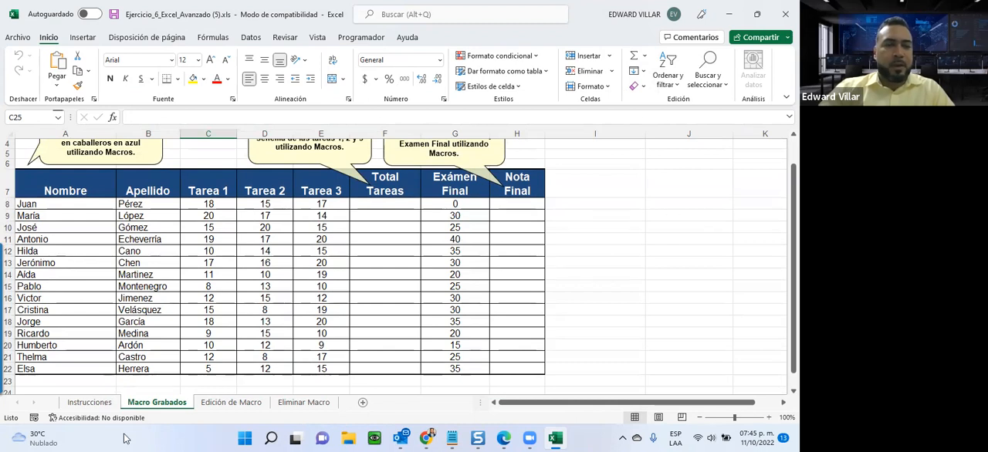
{"action": "left_click", "coordinate": [67, 406]}
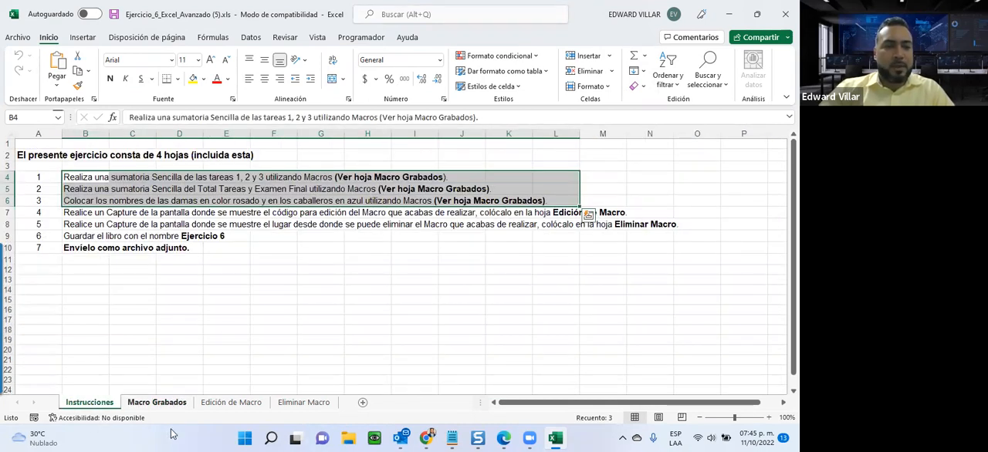
{"action": "left_click", "coordinate": [156, 402]}
{"action": "left_click_drag", "start_coordinate": [209, 207], "coordinate": [323, 205]}
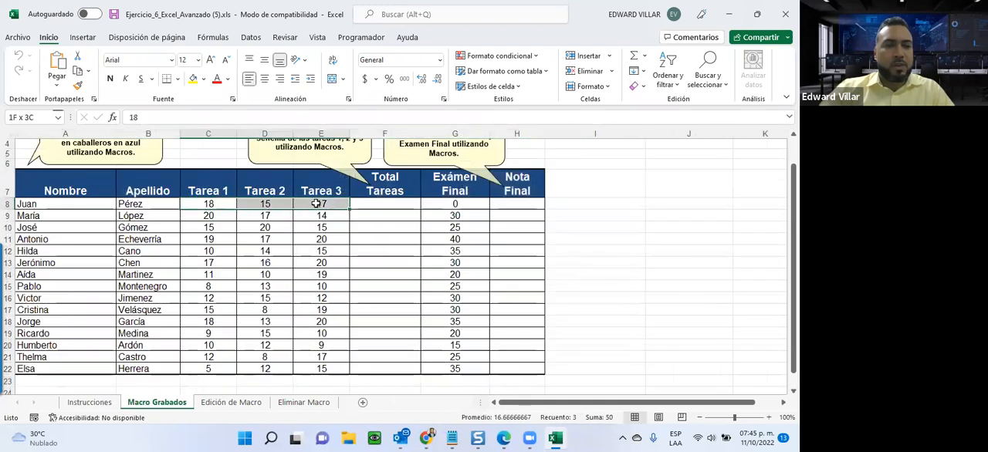
{"action": "left_click", "coordinate": [387, 202]}
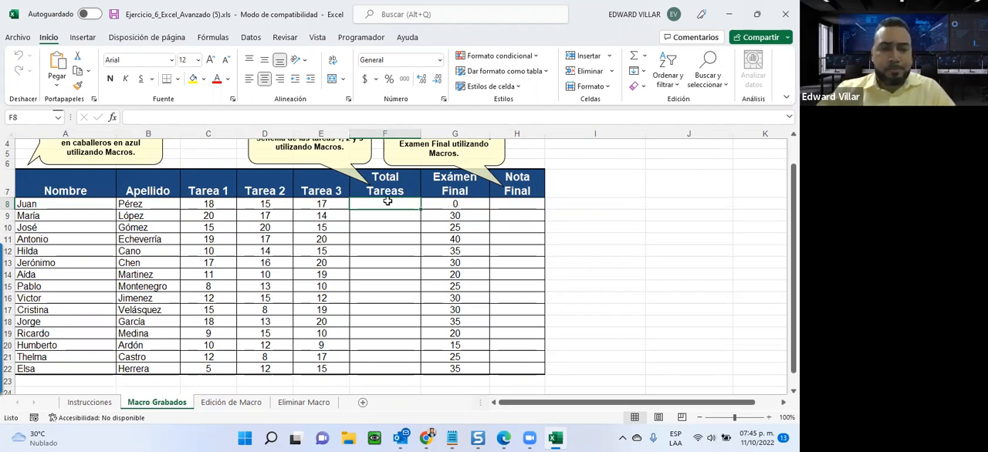
Review the second task on Instrucciones and locate its target, Nota Final cell H8, on the Macro Grabados sheet.
{"action": "left_click", "coordinate": [85, 404]}
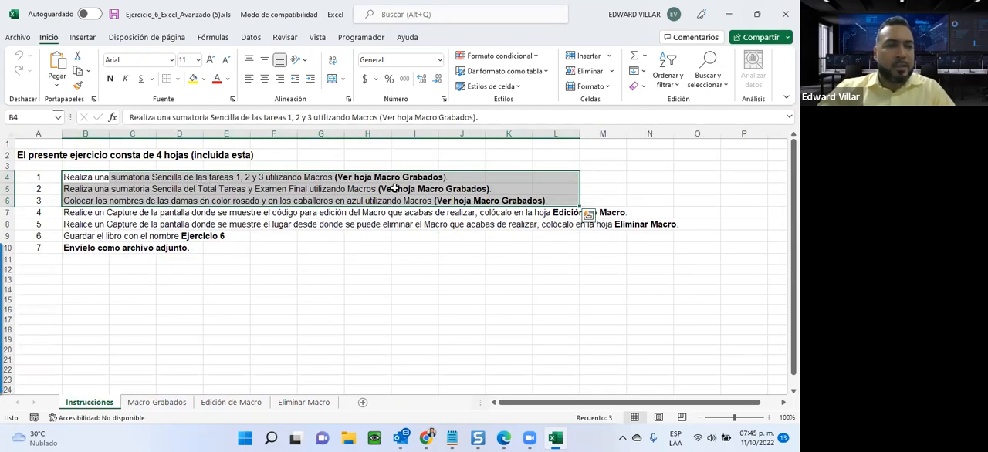
{"action": "left_click", "coordinate": [156, 403]}
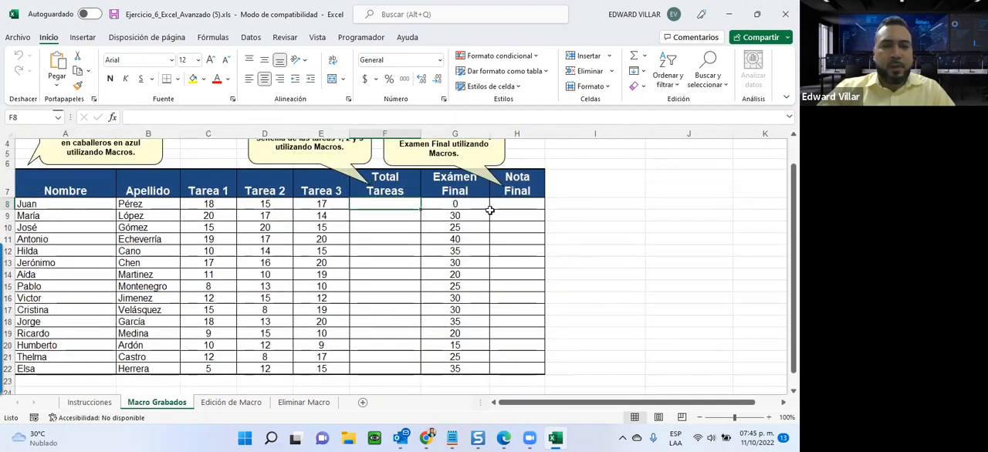
{"action": "left_click", "coordinate": [520, 204]}
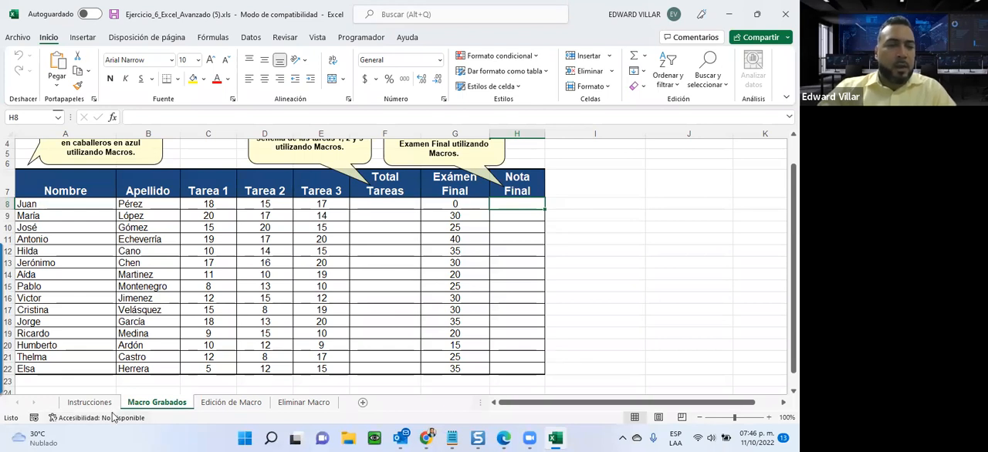
Review the third task on Instrucciones and examine the Nombre entries in A8:A22 on the Macro Grabados sheet.
{"action": "left_click", "coordinate": [88, 402]}
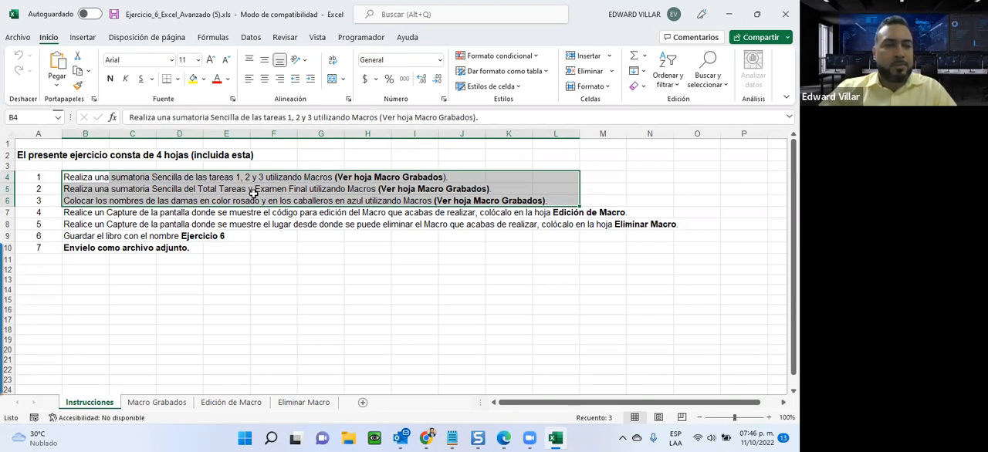
{"action": "key", "text": "ctrl+Page_Down"}
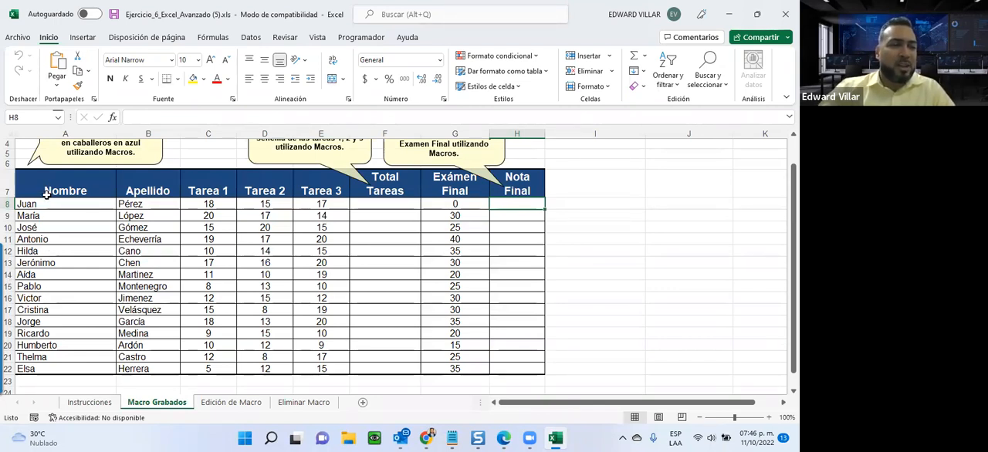
{"action": "left_click_drag", "start_coordinate": [29, 207], "coordinate": [38, 368]}
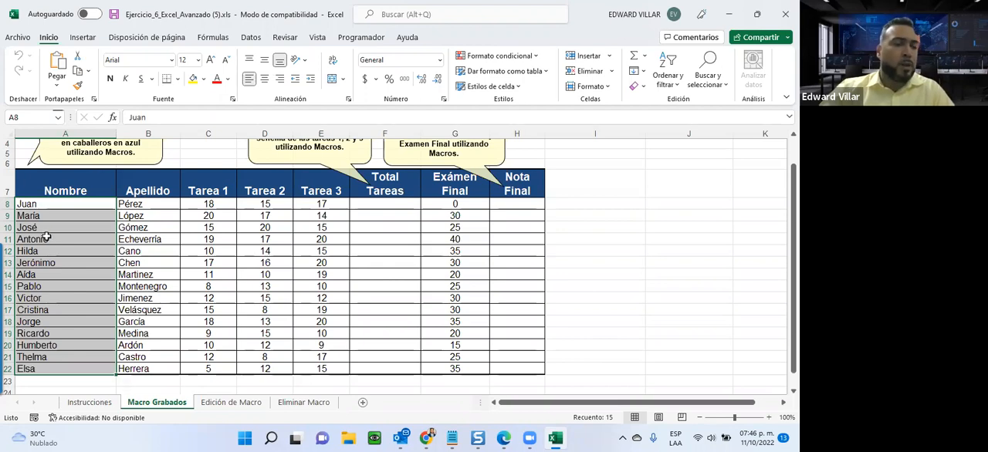
{"action": "left_click", "coordinate": [54, 206]}
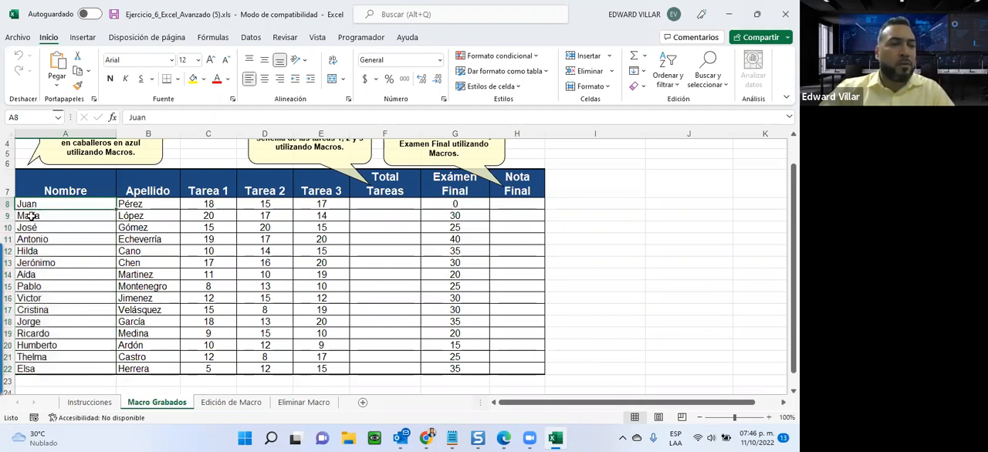
{"action": "left_click", "coordinate": [31, 217]}
{"action": "left_click", "coordinate": [41, 206]}
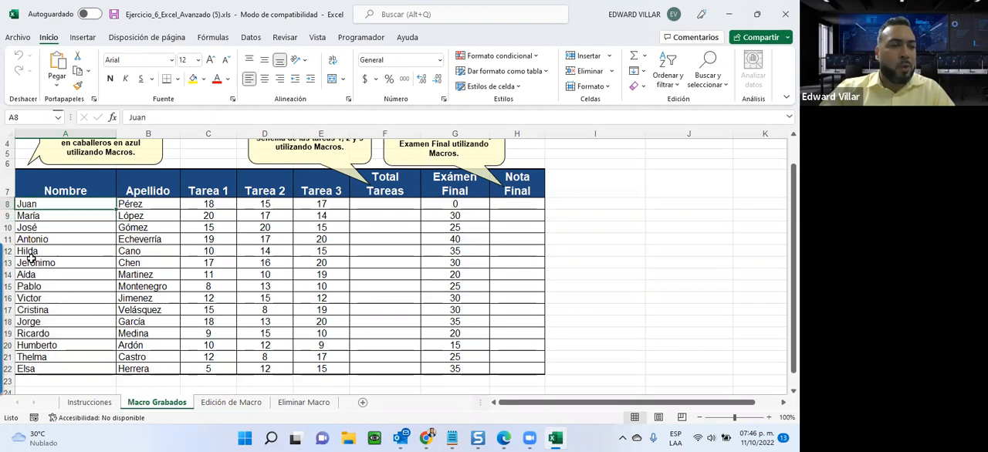
{"action": "left_click", "coordinate": [33, 228]}
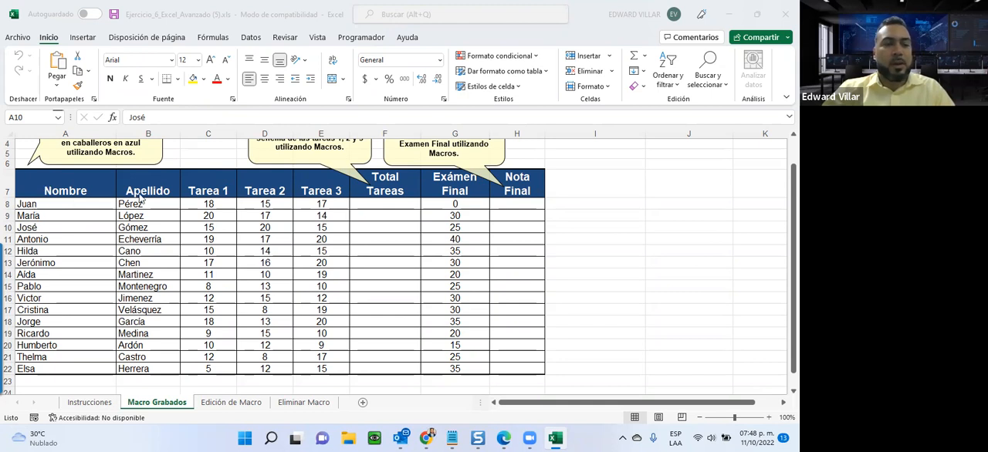
Append the letter M to the name in cell A8 and color only that letter white.
{"action": "left_click", "coordinate": [35, 203]}
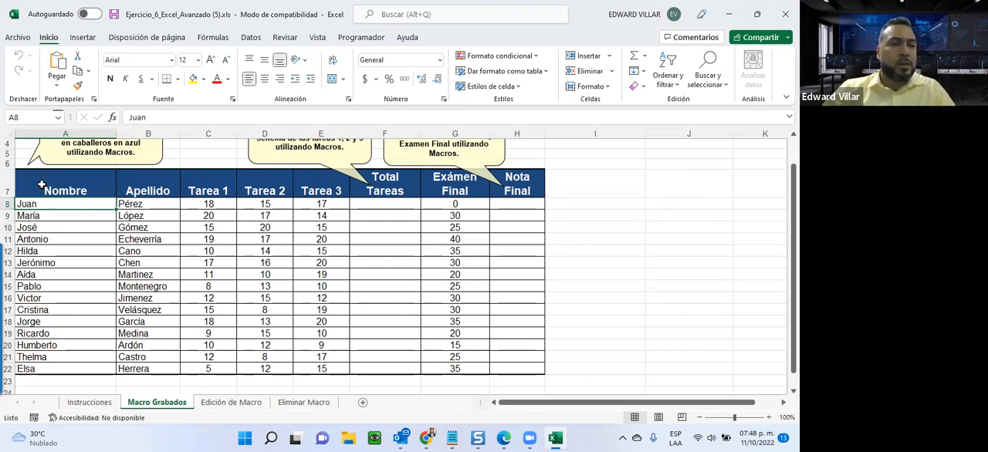
{"action": "left_click", "coordinate": [190, 116]}
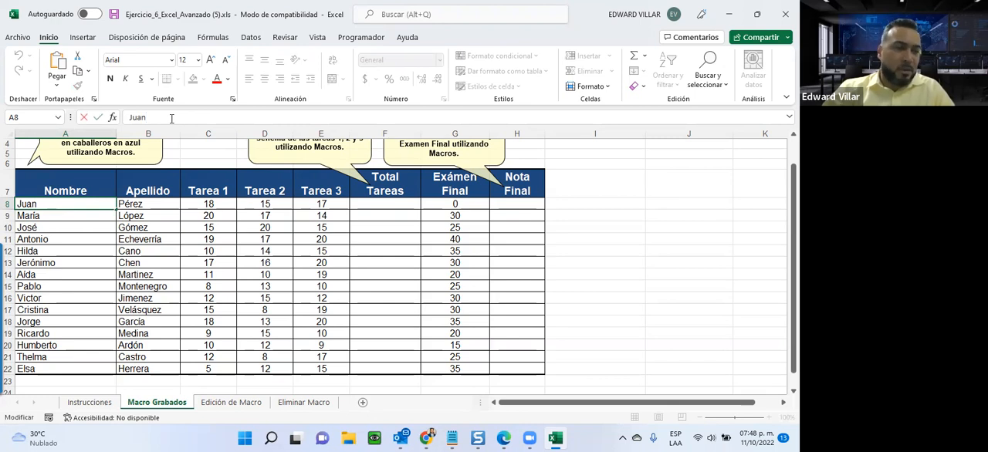
{"action": "mouse_move", "coordinate": [14, 348]}
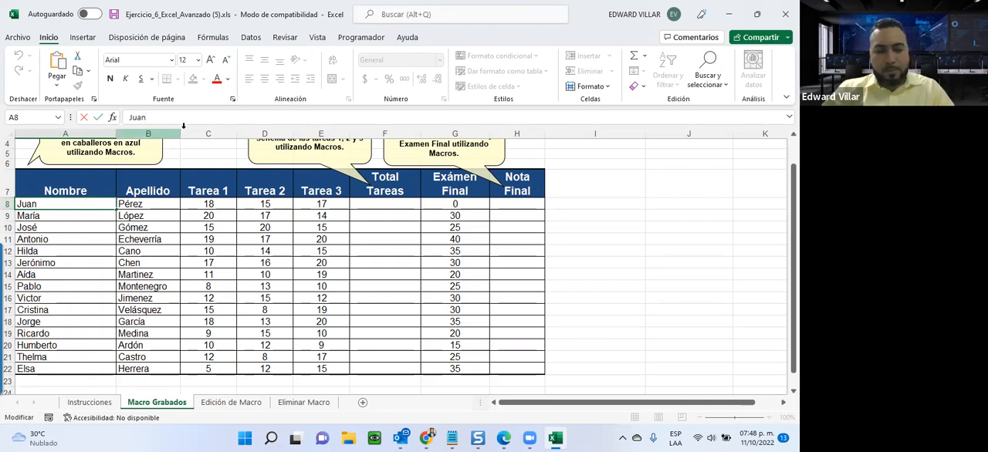
{"action": "type", "text": "M"}
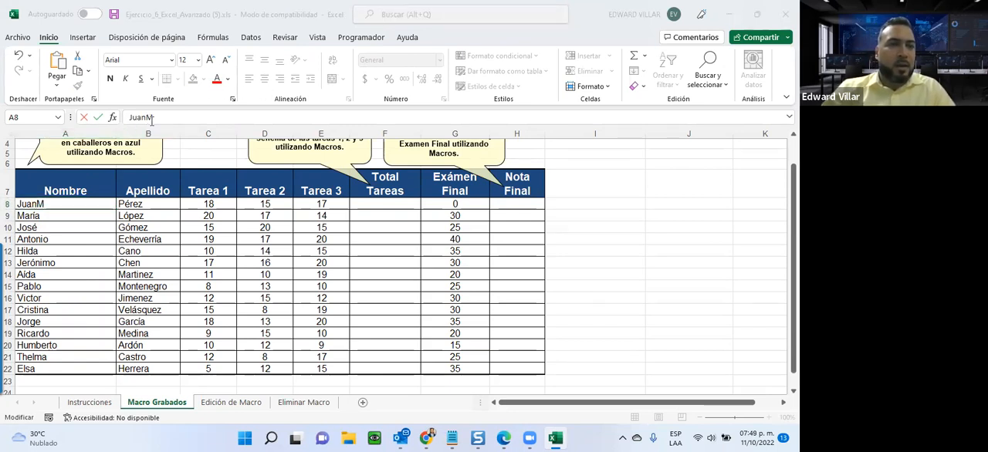
{"action": "left_click_drag", "start_coordinate": [153, 119], "coordinate": [147, 119]}
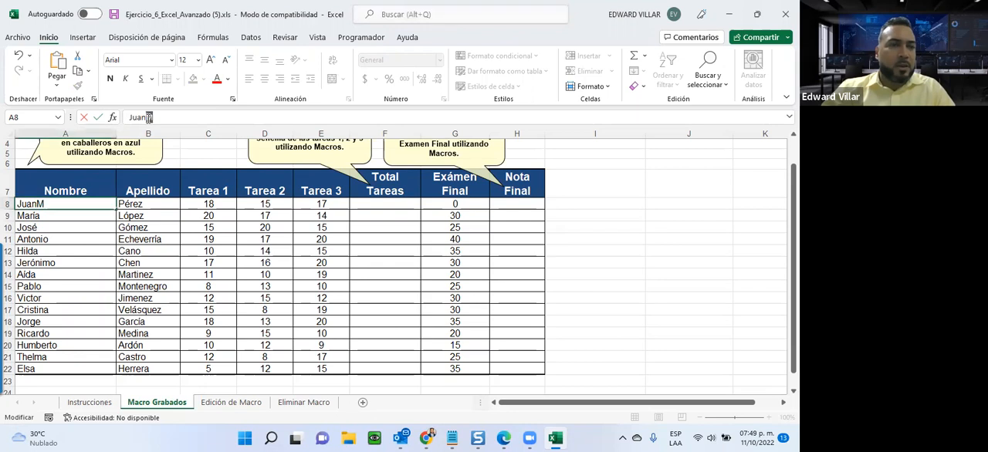
{"action": "left_click", "coordinate": [228, 80]}
{"action": "left_click", "coordinate": [217, 128]}
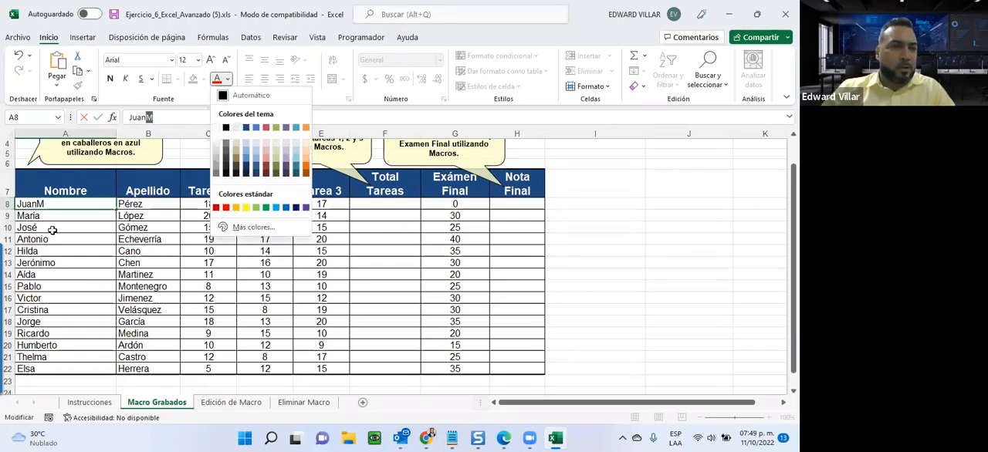
{"action": "left_click", "coordinate": [50, 214]}
{"action": "left_click", "coordinate": [51, 204]}
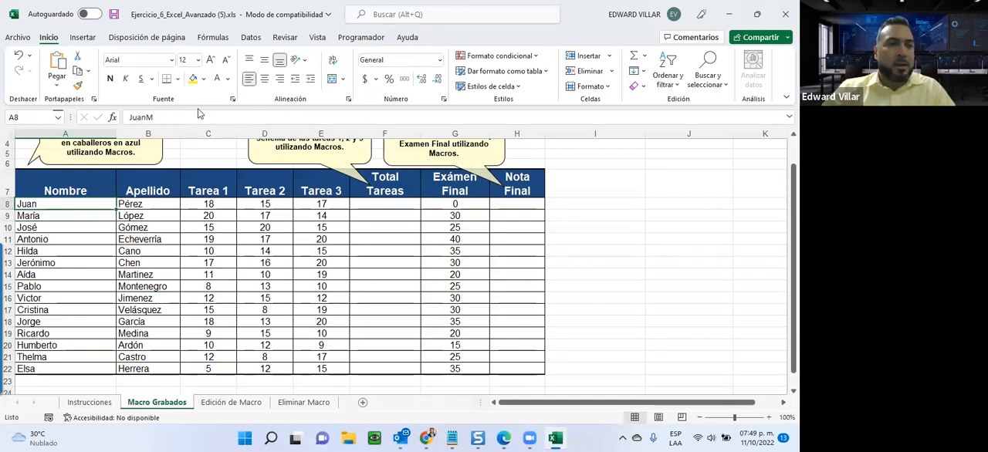
Append the letter F to the name in cell A9 and color only that letter white.
{"action": "left_click", "coordinate": [64, 216]}
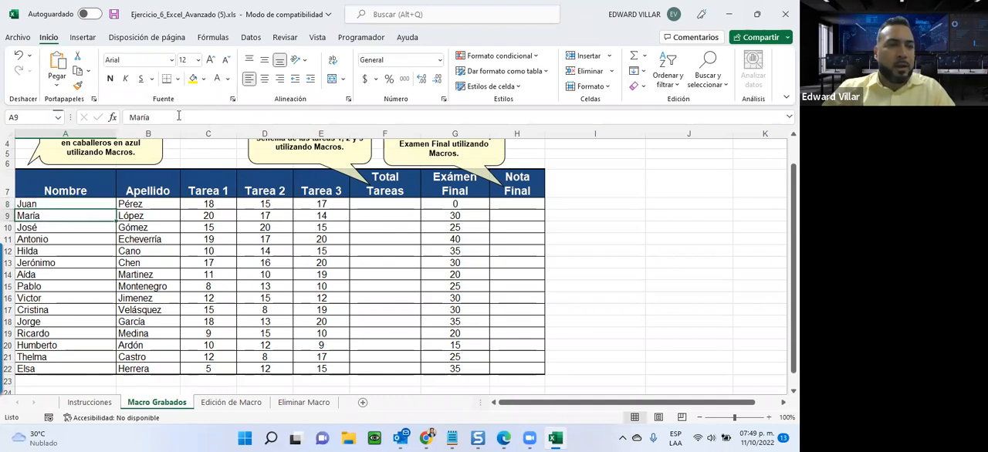
{"action": "left_click", "coordinate": [178, 116]}
{"action": "type", "text": "F"}
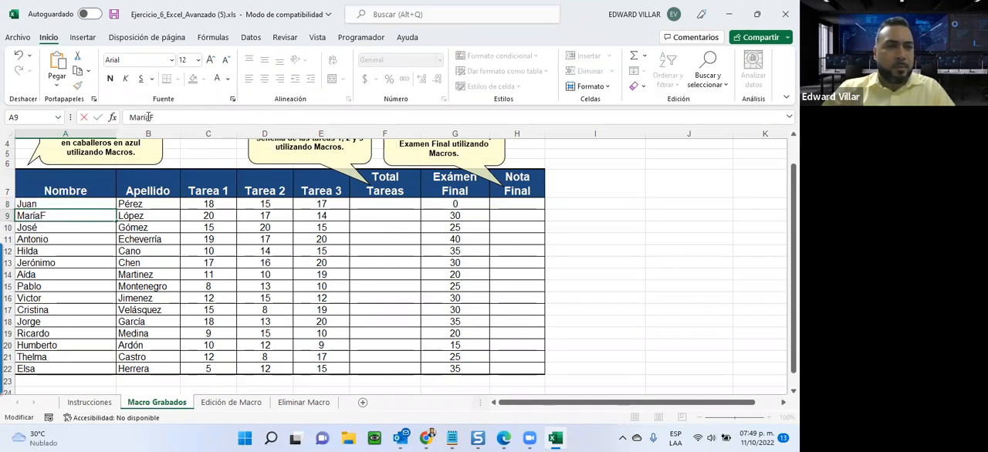
{"action": "key", "text": "BackSpace"}
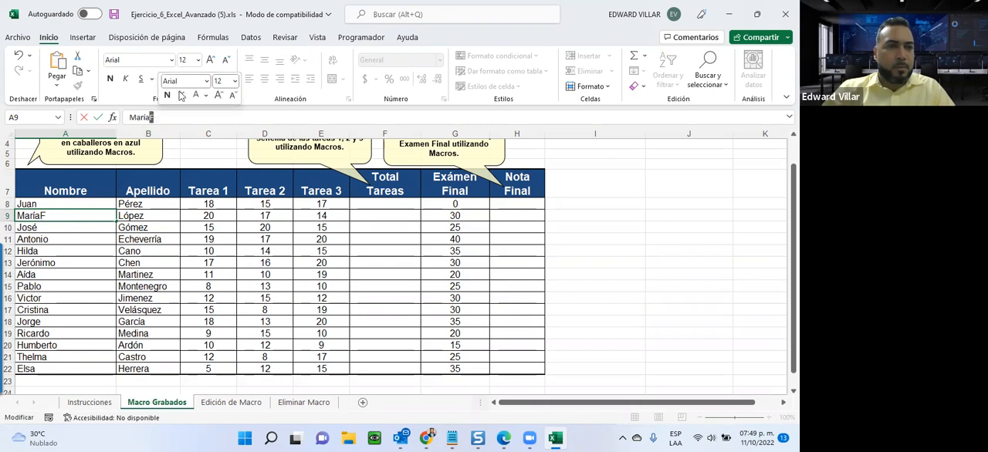
Append the letter M to the name in cell A10 and color only that letter white.
{"action": "left_click", "coordinate": [42, 230]}
{"action": "left_click", "coordinate": [176, 117]}
{"action": "type", "text": "M"}
{"action": "left_click_drag", "start_coordinate": [148, 117], "coordinate": [152, 118]}
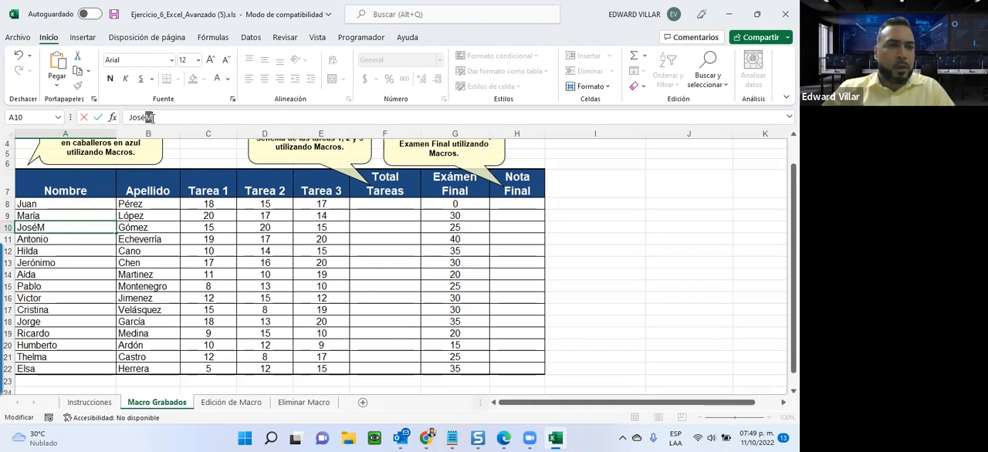
{"action": "key", "text": "Delete"}
Append the letter M to the name in cell A11 and color only that letter white.
{"action": "left_click", "coordinate": [55, 239]}
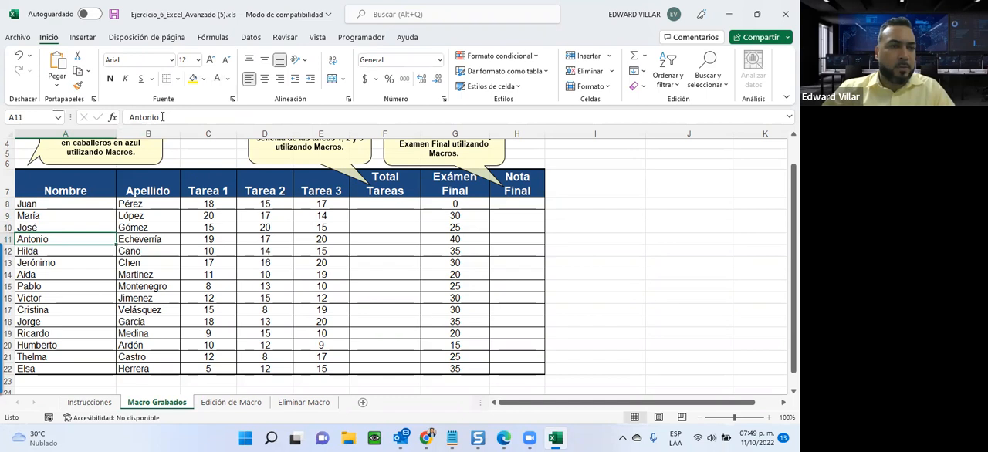
{"action": "left_click", "coordinate": [160, 116]}
{"action": "type", "text": "M"}
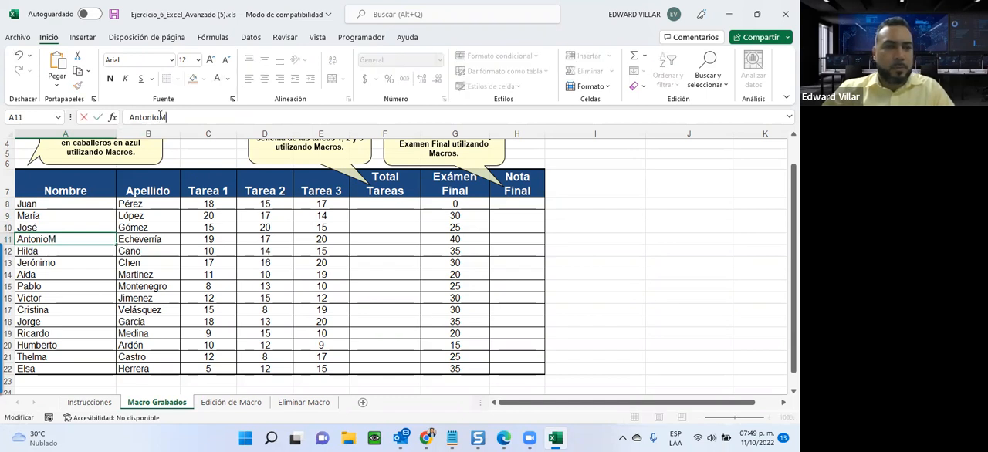
{"action": "left_click_drag", "start_coordinate": [174, 116], "coordinate": [161, 117]}
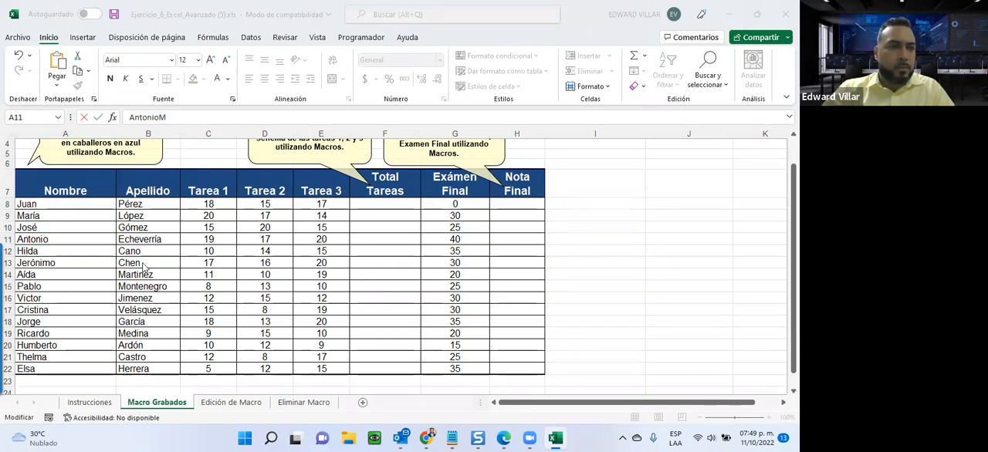
{"action": "left_click", "coordinate": [88, 272]}
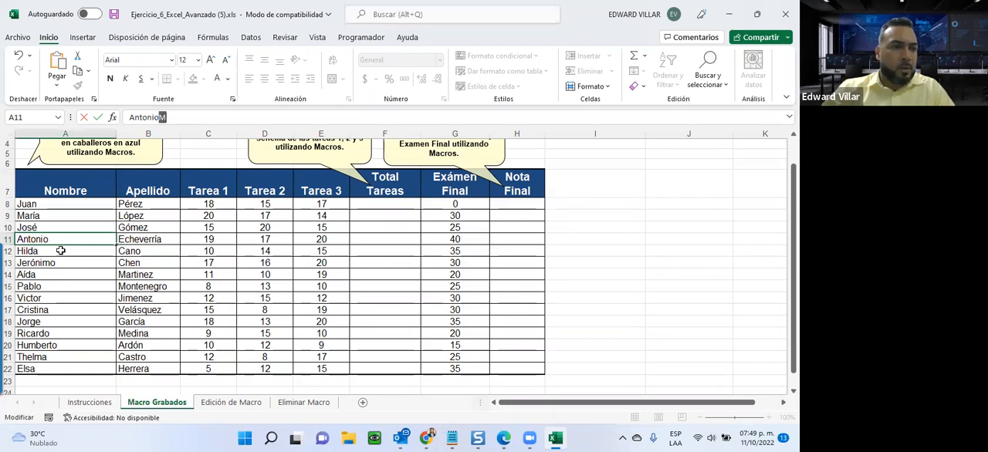
Append the letter F to the name in cell A12 and color only that letter white.
{"action": "key", "text": "Return"}
{"action": "left_click", "coordinate": [200, 114]}
{"action": "type", "text": "F"}
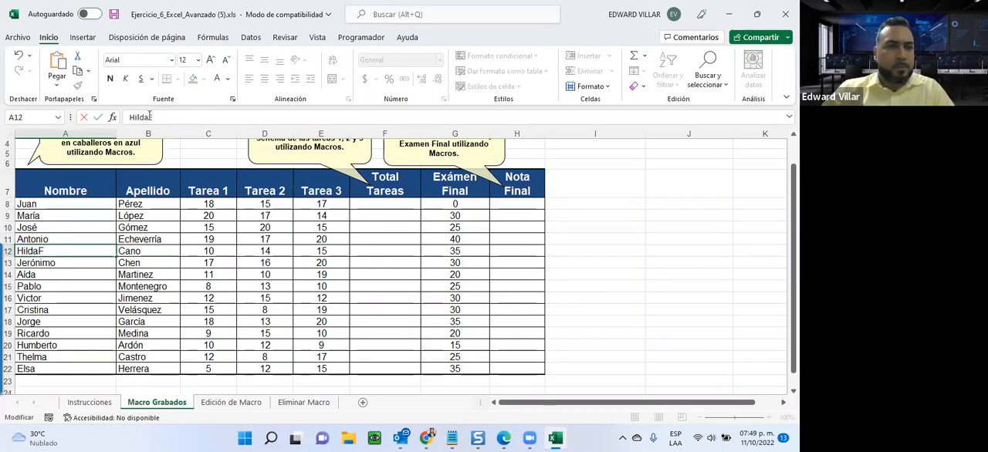
{"action": "left_click_drag", "start_coordinate": [151, 116], "coordinate": [154, 117]}
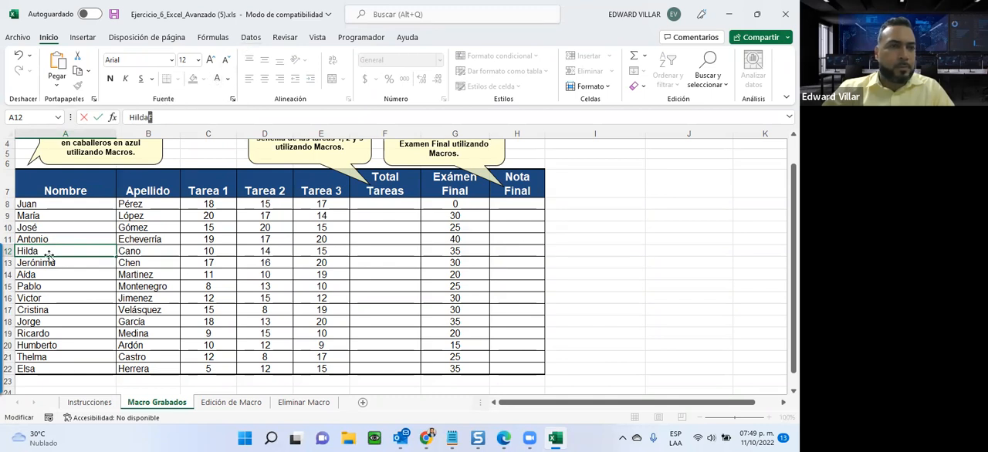
{"action": "key", "text": "Return"}
Append the letter M to the name in cell A13 and color only that letter white.
{"action": "left_click", "coordinate": [165, 117]}
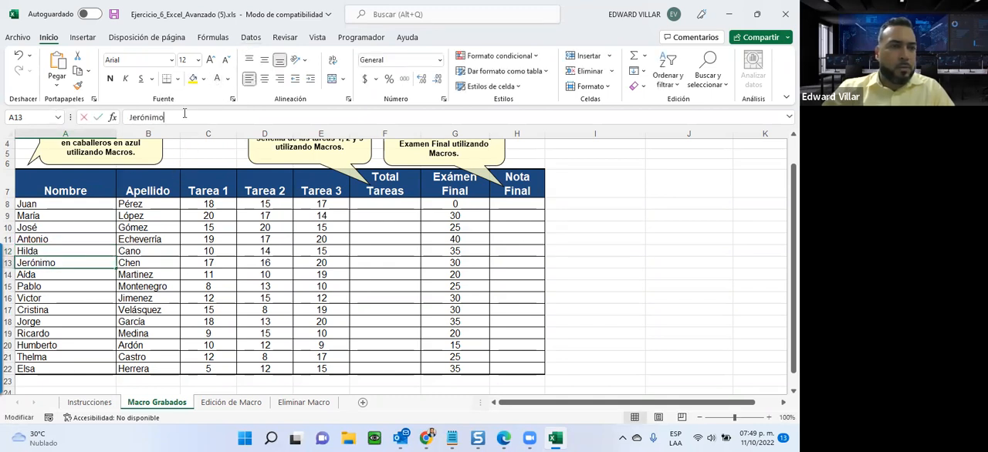
{"action": "type", "text": "M"}
{"action": "key", "text": "shift+Left"}
{"action": "key", "text": "BackSpace"}
{"action": "key", "text": "Return"}
Append the letter F to the name in cell A14 and color only that letter white.
{"action": "left_click", "coordinate": [204, 116]}
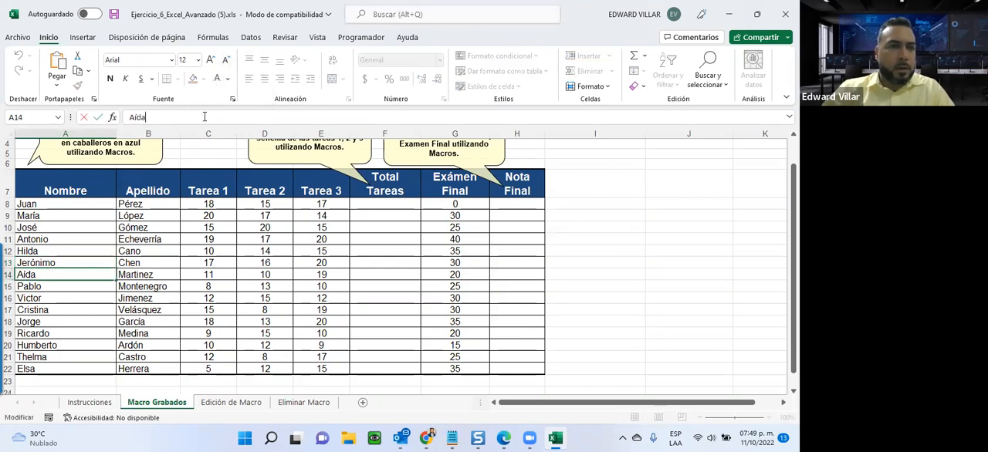
{"action": "type", "text": "F"}
{"action": "left_click_drag", "start_coordinate": [143, 117], "coordinate": [160, 119]}
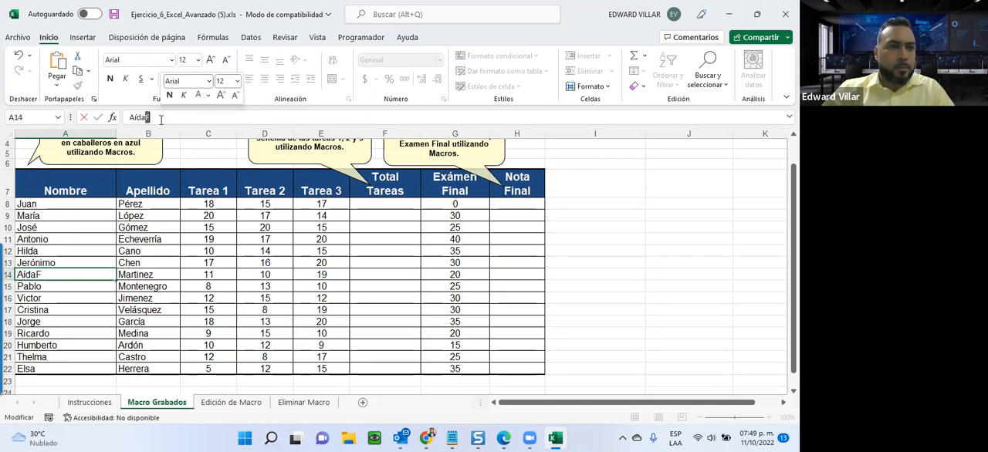
{"action": "key", "text": "BackSpace"}
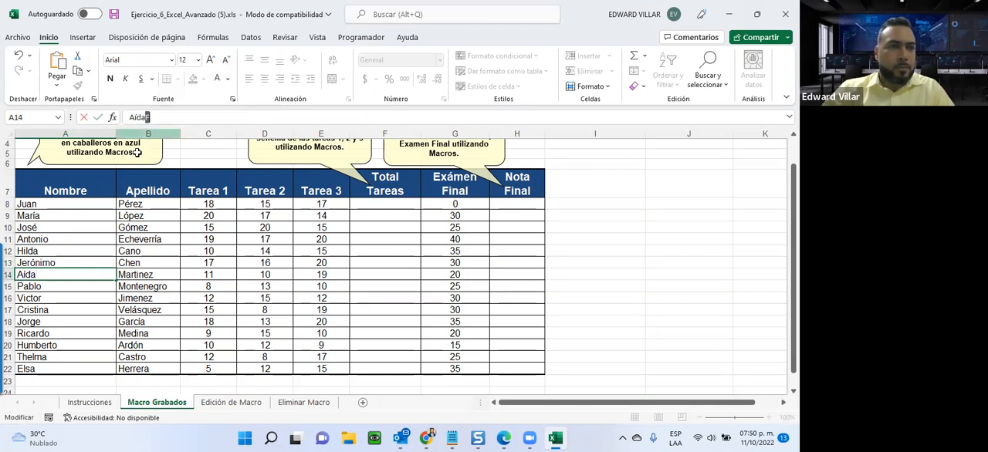
Append the letter M to the name in cell A15 and color only that letter white.
{"action": "left_click", "coordinate": [32, 284]}
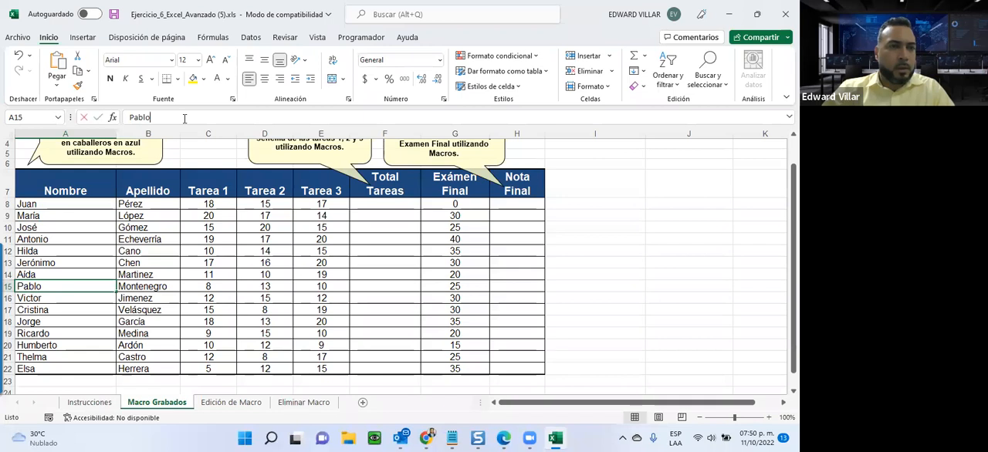
{"action": "left_click", "coordinate": [185, 118]}
{"action": "type", "text": "M"}
{"action": "left_click_drag", "start_coordinate": [161, 118], "coordinate": [151, 118]}
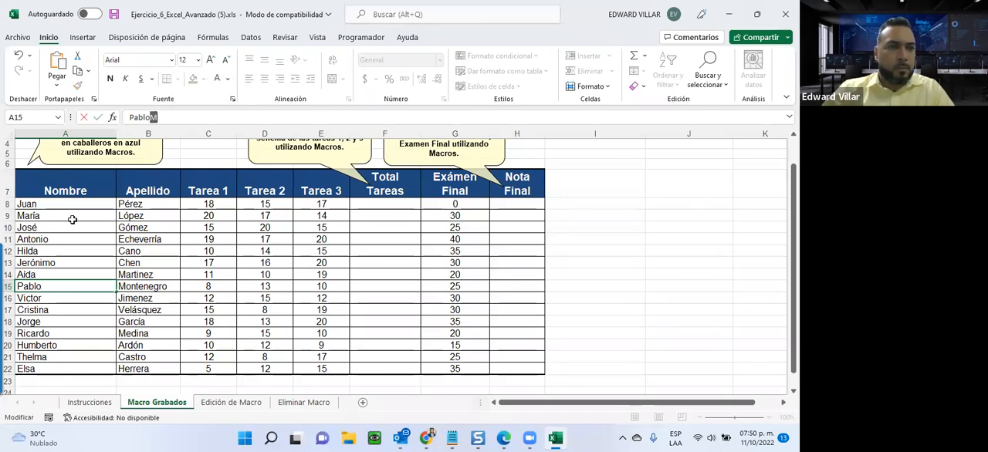
Append the letter M to the name in cell A16 and color only that letter white.
{"action": "left_click", "coordinate": [40, 303]}
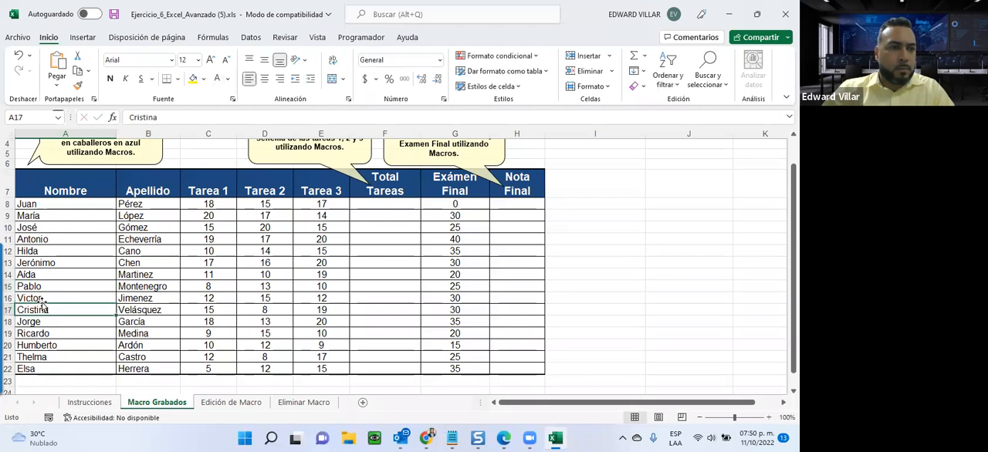
{"action": "left_click", "coordinate": [180, 114]}
{"action": "type", "text": "M"}
{"action": "left_click_drag", "start_coordinate": [161, 117], "coordinate": [152, 117]}
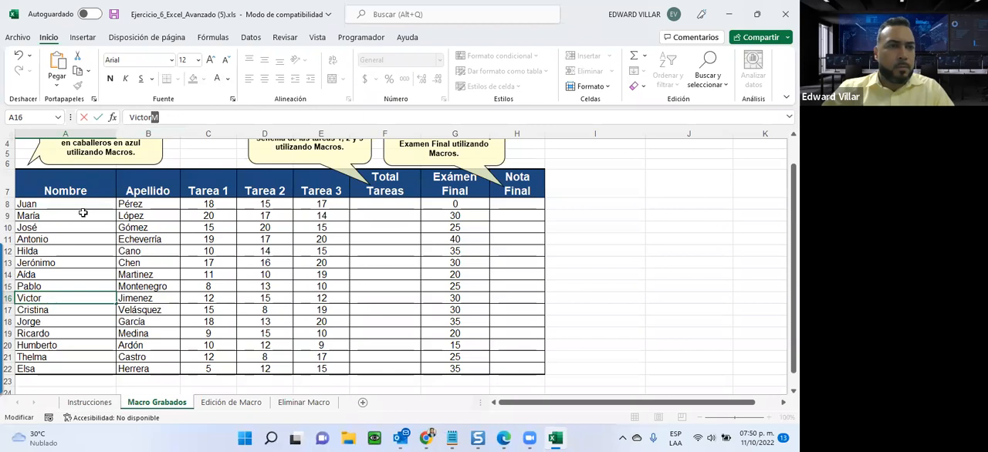
{"action": "key", "text": "Delete"}
Append the letter F to the name in cell A17 and color only that letter white.
{"action": "left_click", "coordinate": [39, 312]}
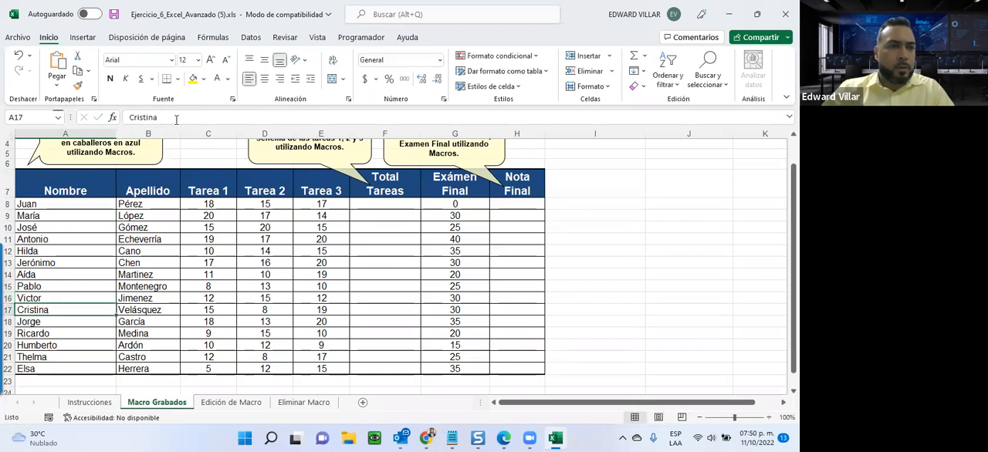
{"action": "left_click", "coordinate": [176, 119]}
{"action": "type", "text": "F"}
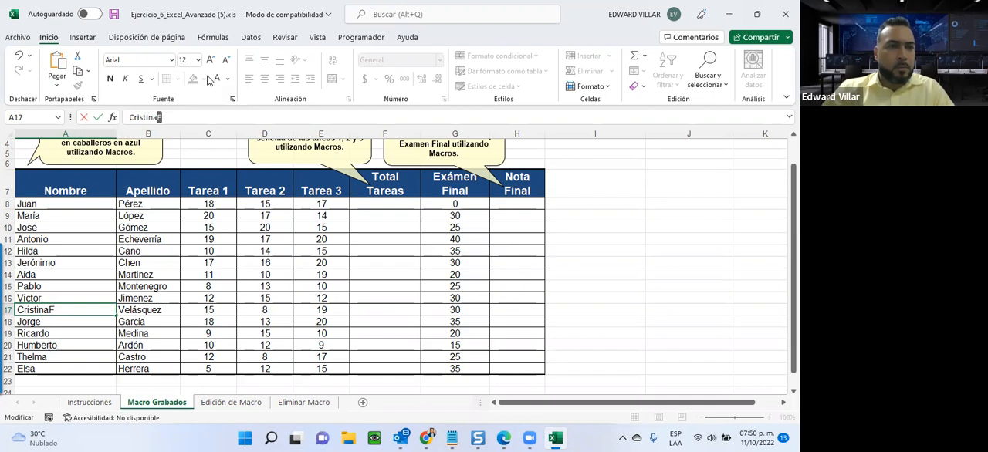
{"action": "key", "text": "Delete"}
{"action": "key", "text": "Return"}
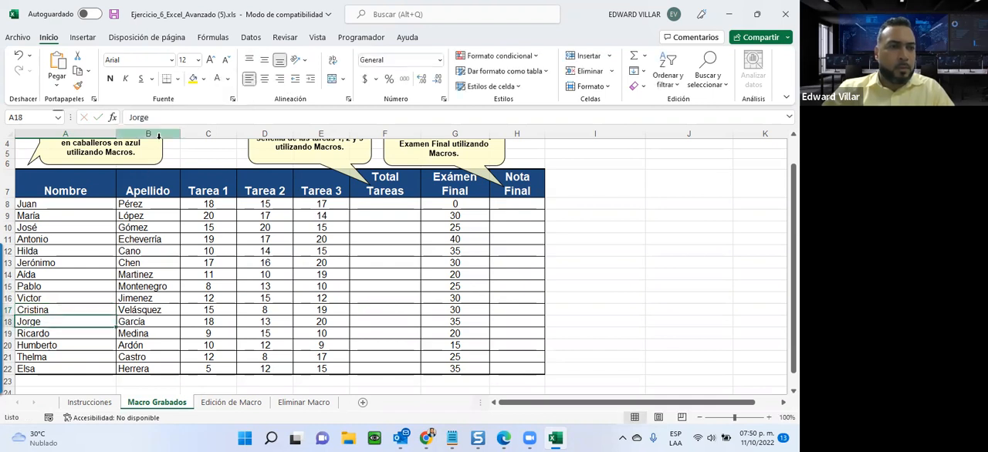
Append the letter M to the names in cells A18 and A19, coloring only the added letters white.
{"action": "type", "text": "M"}
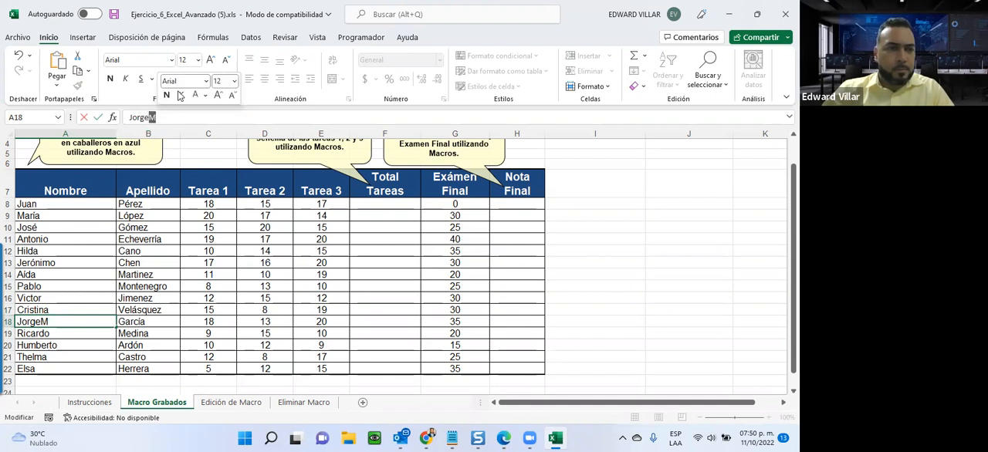
{"action": "left_click", "coordinate": [217, 79]}
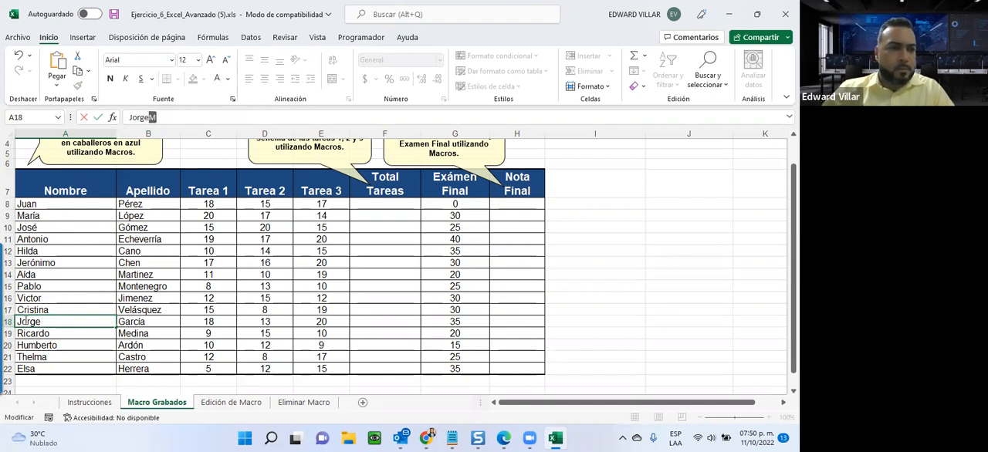
{"action": "left_click", "coordinate": [38, 332]}
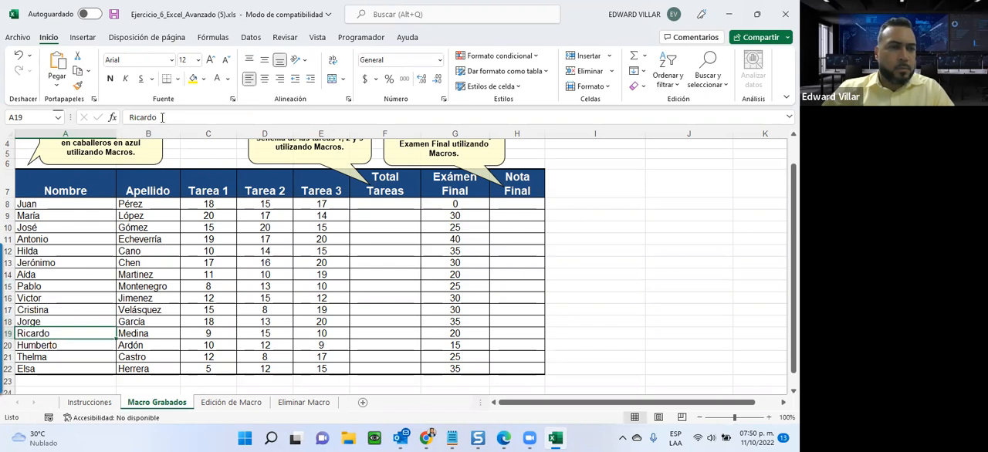
{"action": "left_click", "coordinate": [159, 118]}
{"action": "type", "text": "M"}
{"action": "key", "text": "shift+Left"}
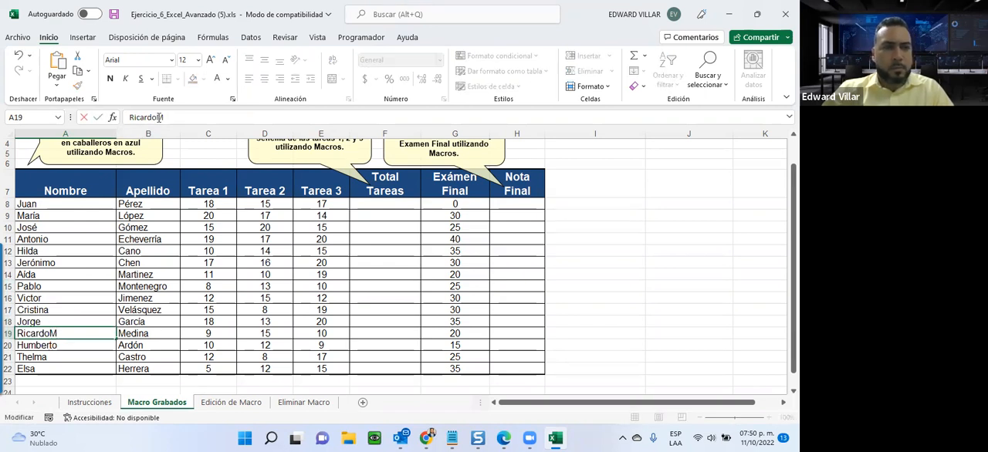
{"action": "left_click", "coordinate": [218, 80]}
Append the letter M to the name in cell A20 and color only that letter white.
{"action": "left_click", "coordinate": [47, 346]}
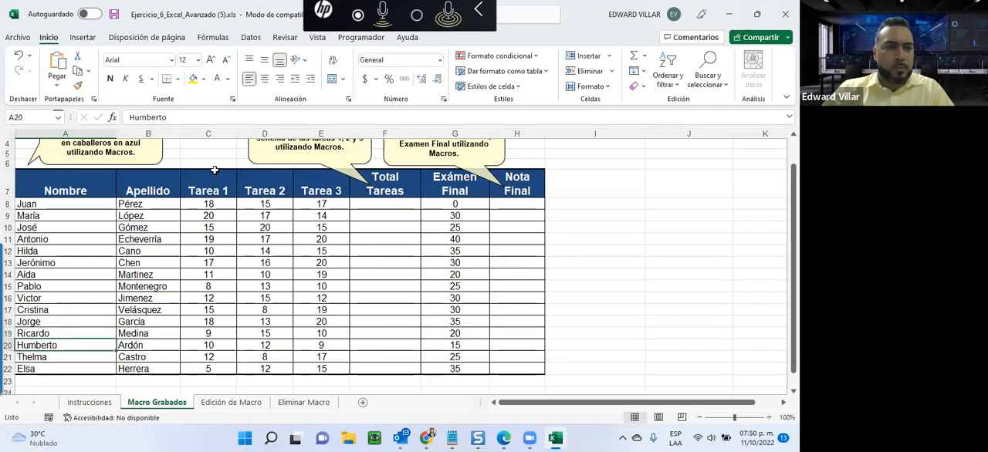
{"action": "left_click", "coordinate": [212, 117]}
{"action": "type", "text": "M"}
{"action": "key", "text": "shift+Left"}
{"action": "left_click", "coordinate": [218, 80]}
Append the letter F to the name in cell A21 and color only that letter white.
{"action": "left_click", "coordinate": [69, 357]}
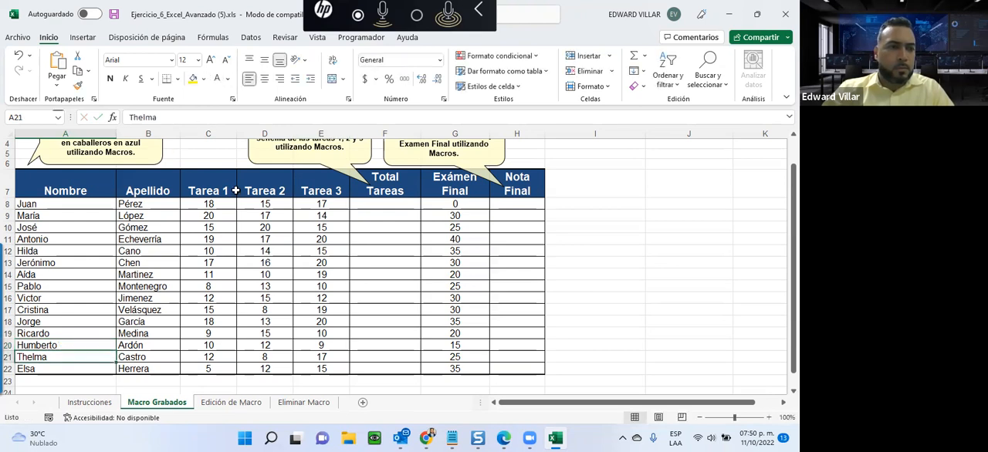
{"action": "left_click", "coordinate": [235, 116]}
{"action": "type", "text": "F"}
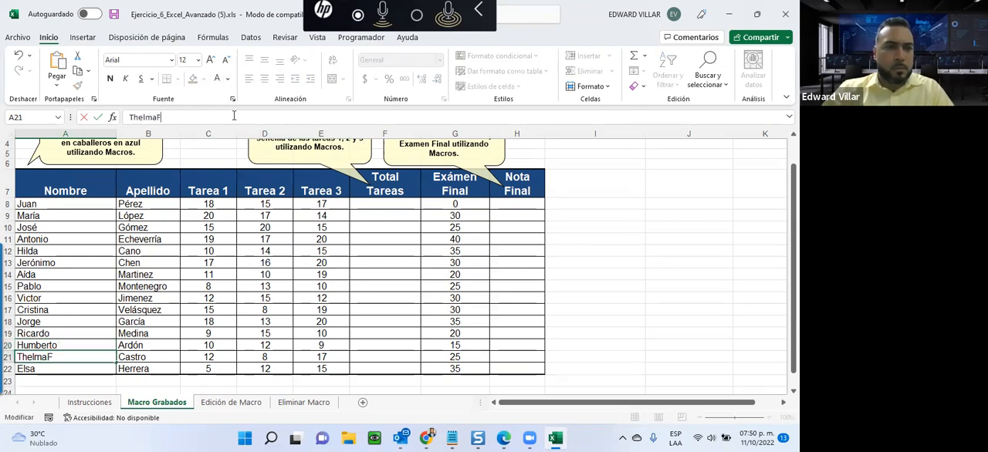
{"action": "key", "text": "shift+Left"}
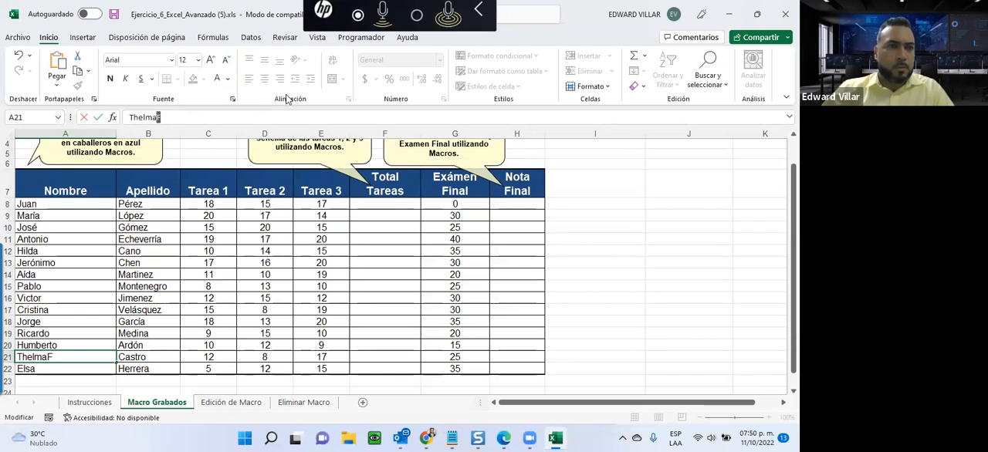
{"action": "left_click", "coordinate": [218, 79]}
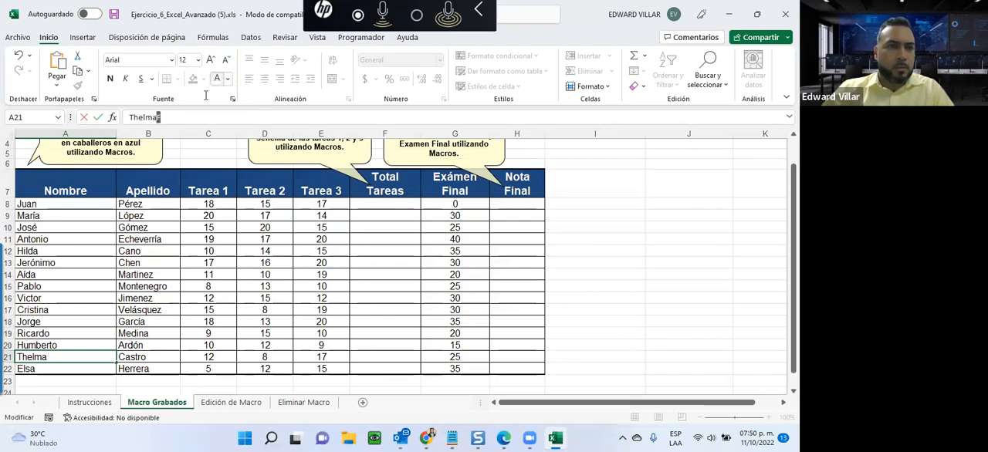
Append the letter F to the name in cell A22 and color only that letter white.
{"action": "left_click", "coordinate": [52, 368]}
{"action": "left_click", "coordinate": [196, 117]}
{"action": "type", "text": "F"}
{"action": "left_click_drag", "start_coordinate": [149, 118], "coordinate": [144, 118]}
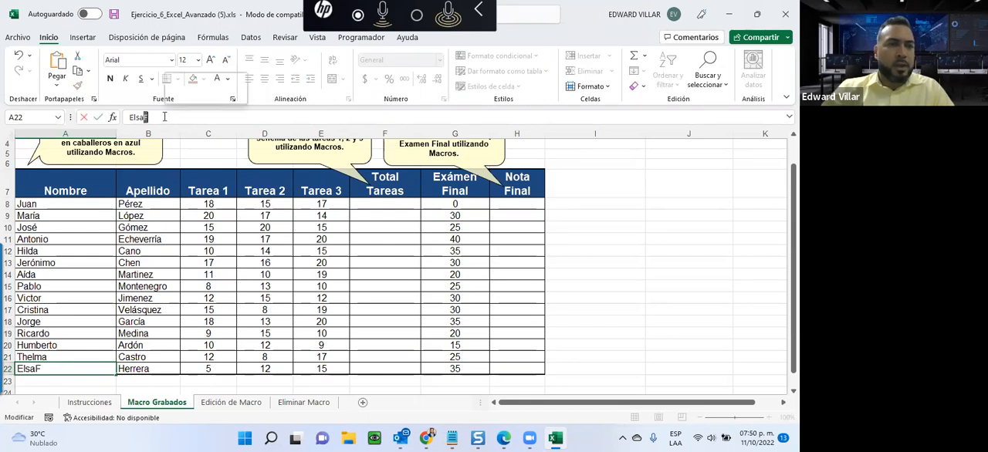
{"action": "left_click", "coordinate": [217, 81]}
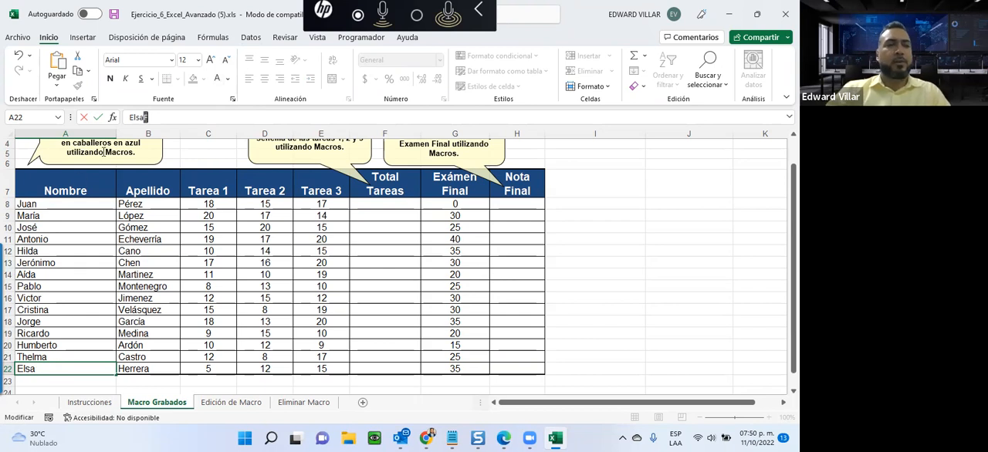
{"action": "left_click", "coordinate": [145, 285]}
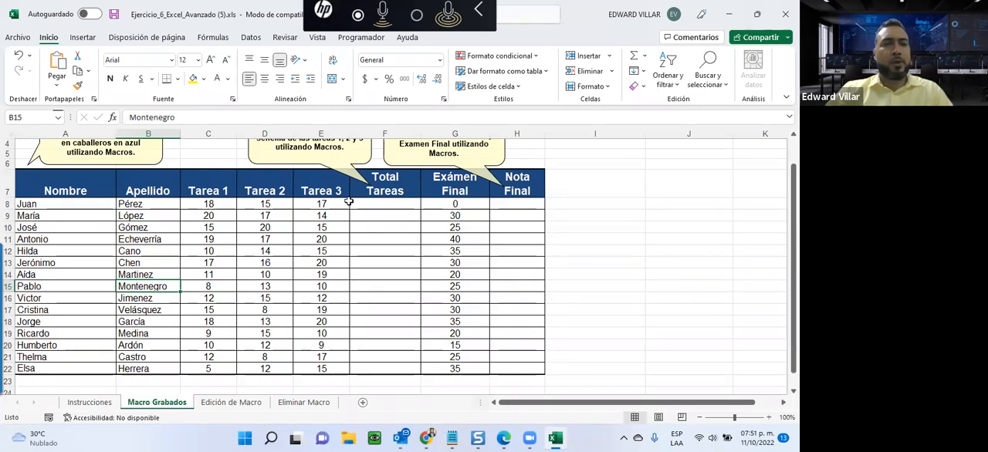
Set up a new macro recording and try to name the macro CALCULO DE CALIFICACIONES.
{"action": "left_click", "coordinate": [351, 38]}
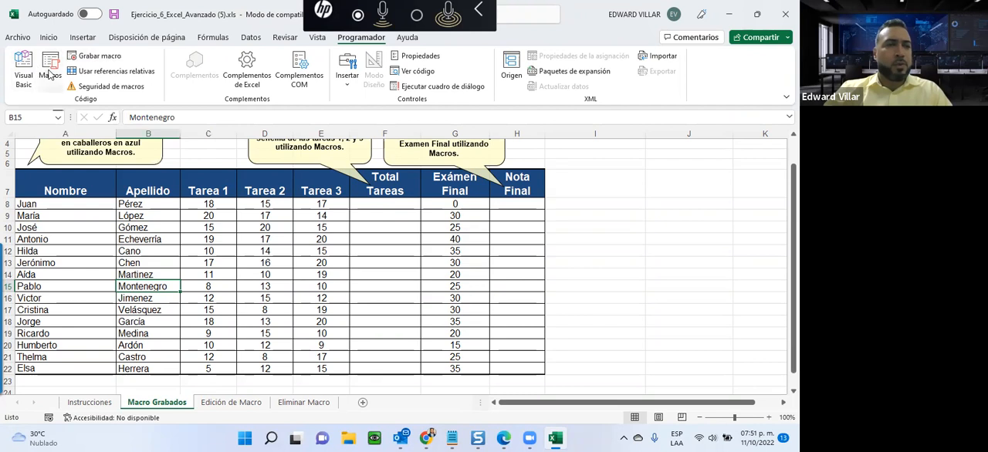
{"action": "left_click", "coordinate": [349, 89]}
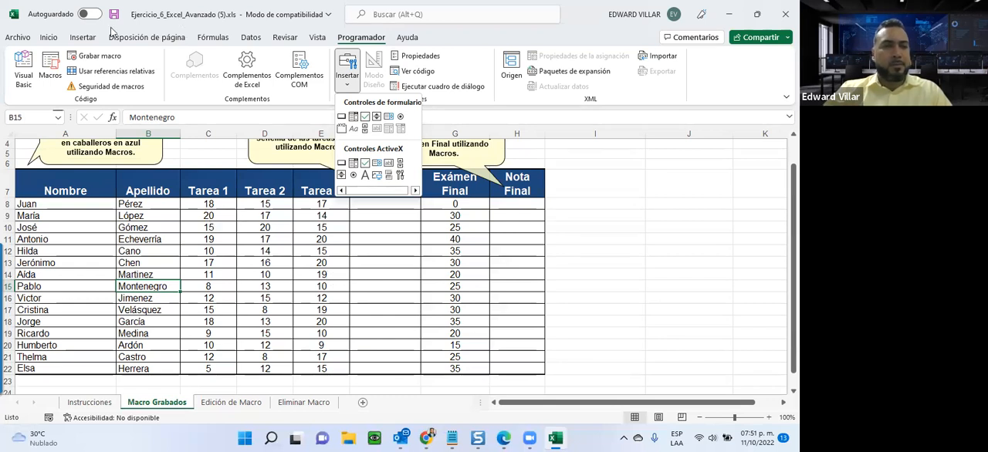
{"action": "left_click", "coordinate": [102, 61]}
{"action": "left_click", "coordinate": [102, 62]}
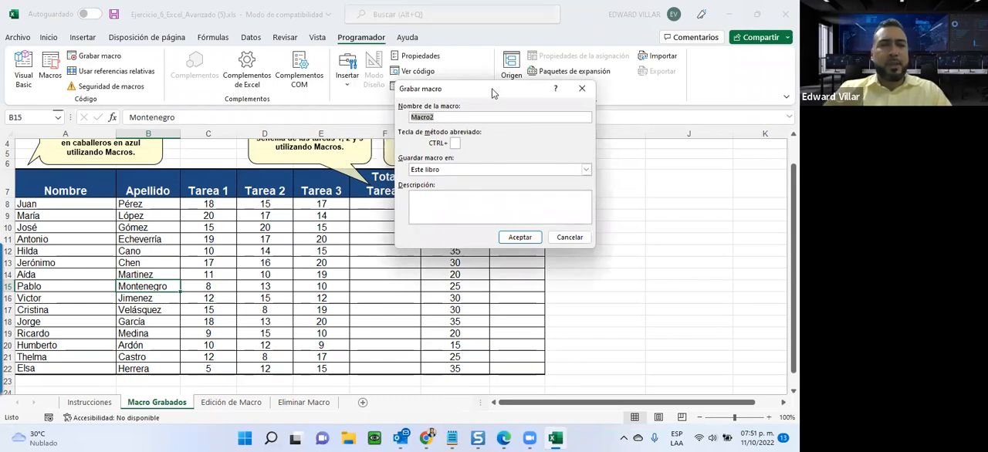
{"action": "left_click_drag", "start_coordinate": [488, 94], "coordinate": [445, 133]}
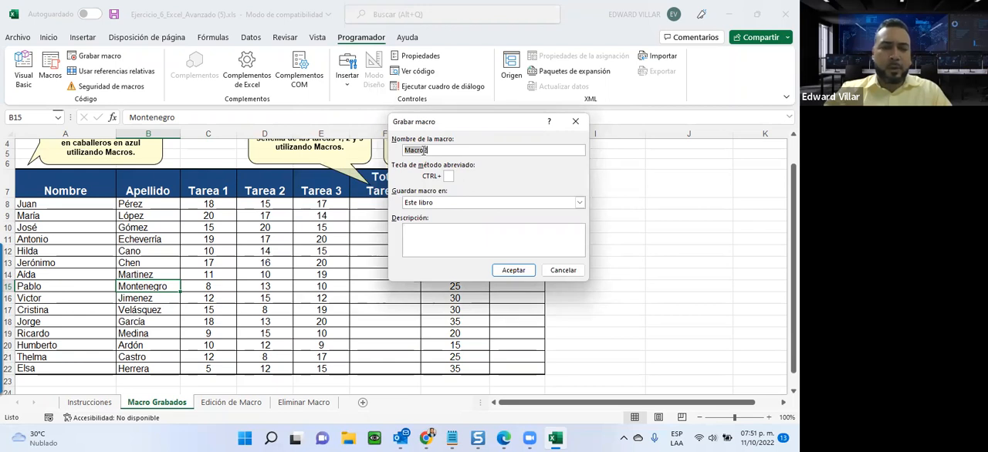
{"action": "type", "text": "CALCULO DE CALIFICACIONES"}
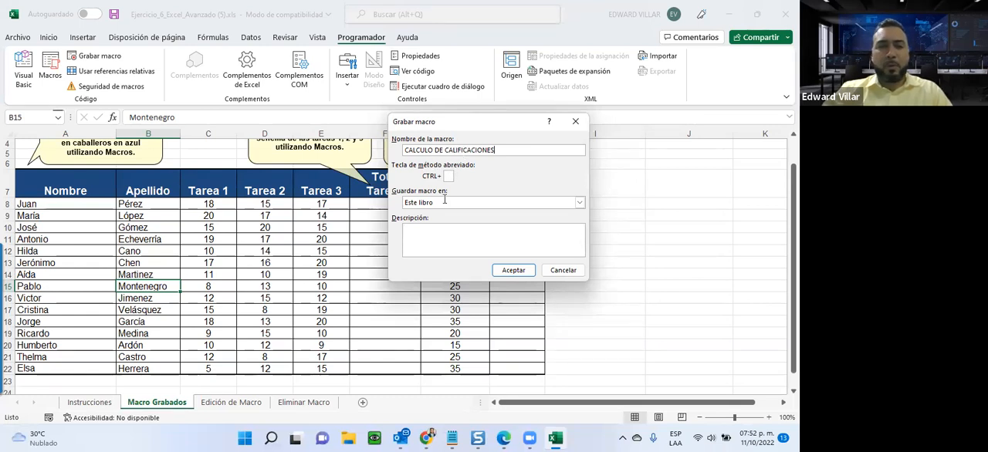
{"action": "left_click", "coordinate": [514, 271]}
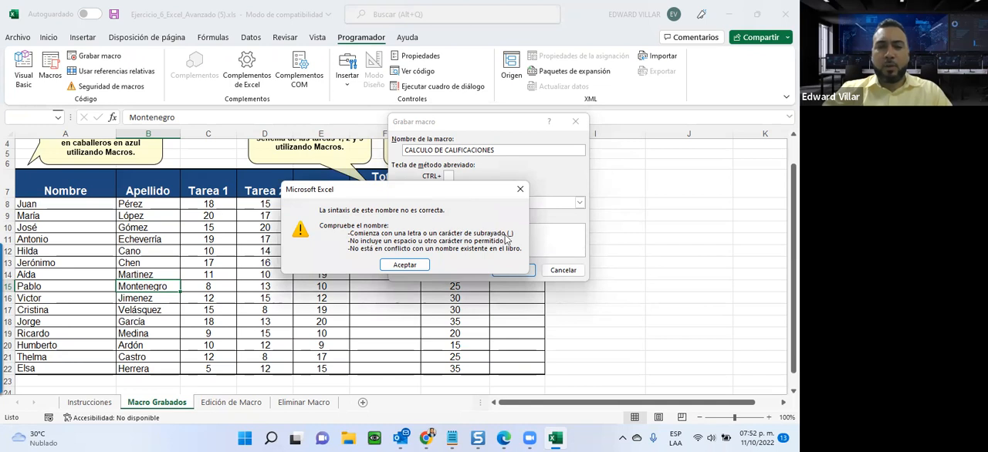
Correct the macro name to CALCULO_DE_CALIFICACIONES and assign it the shortcut letter E in uppercase.
{"action": "left_click", "coordinate": [396, 266]}
{"action": "left_click", "coordinate": [434, 151]}
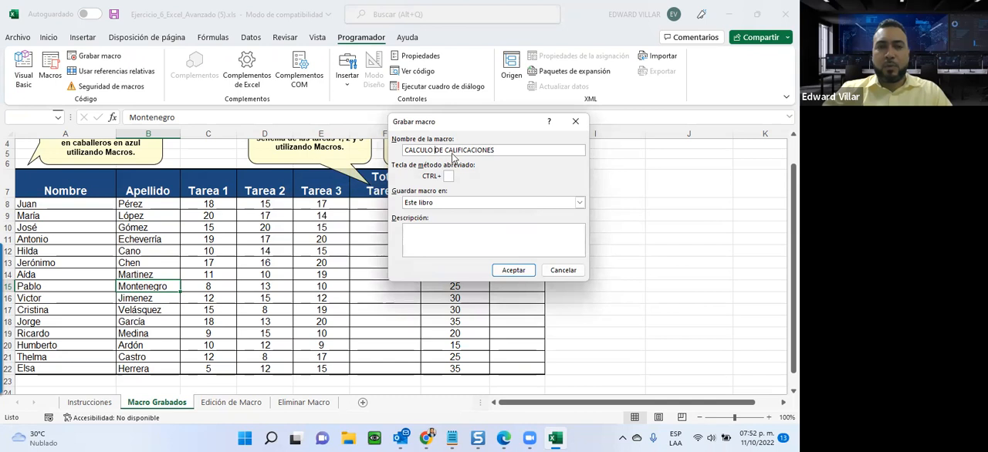
{"action": "key", "text": "BackSpace"}
{"action": "type", "text": "_"}
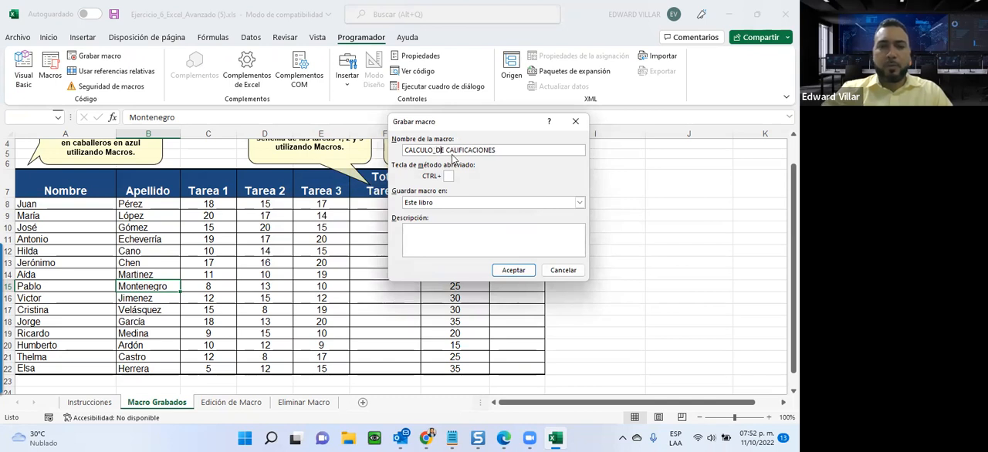
{"action": "key", "text": "BackSpace"}
{"action": "type", "text": "_"}
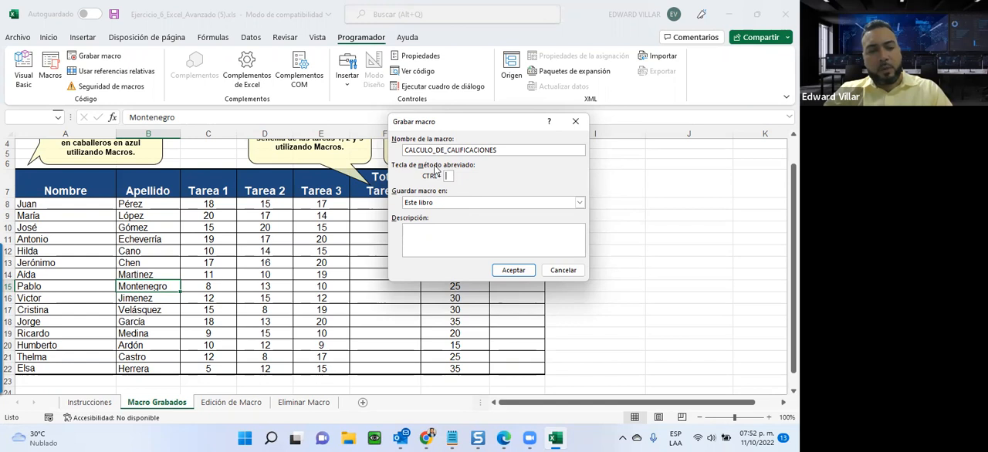
{"action": "type", "text": "E"}
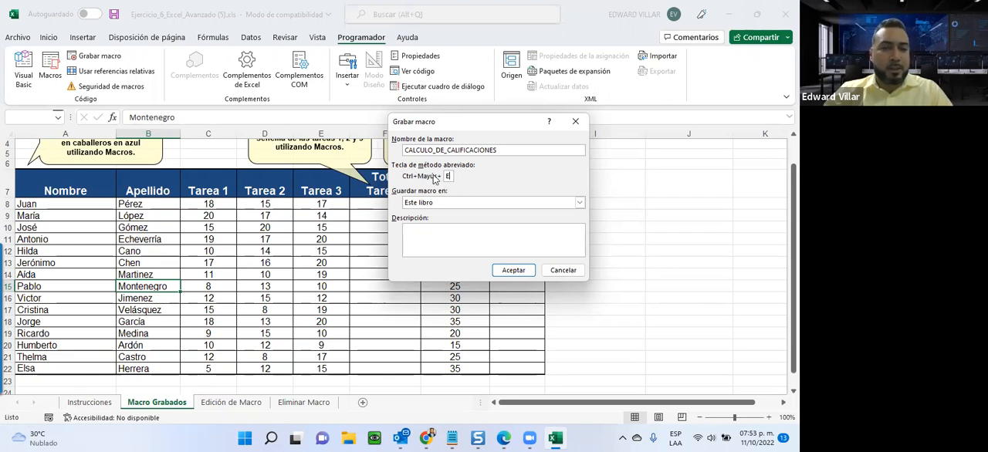
Change the macro's shortcut letter to lowercase e and keep Este libro as its storage location.
{"action": "key", "text": "BackSpace"}
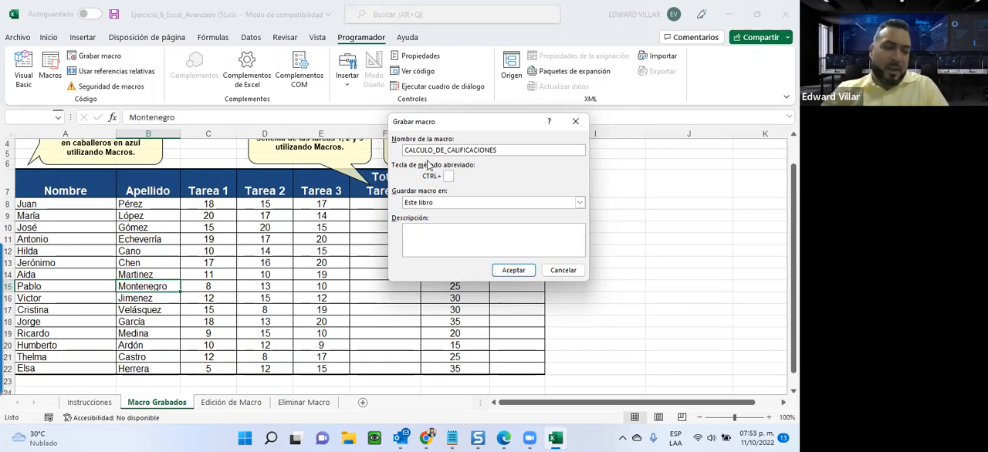
{"action": "type", "text": "e"}
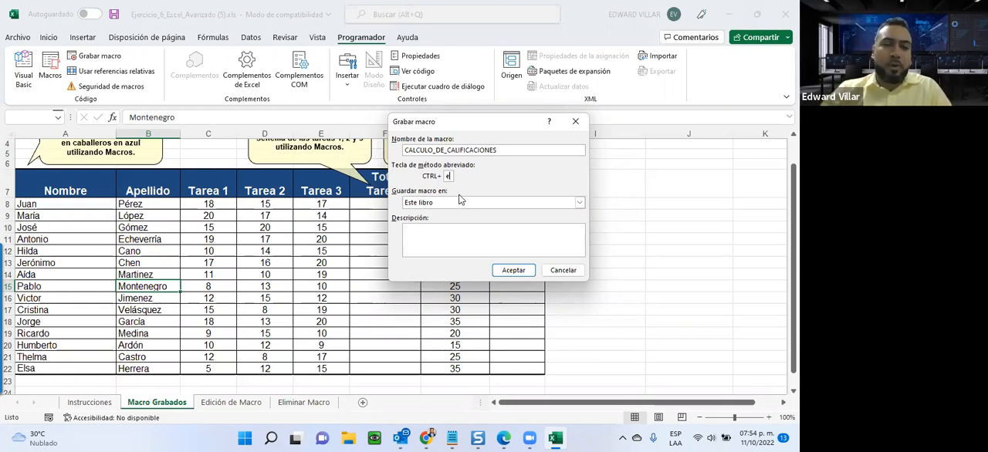
{"action": "left_click", "coordinate": [420, 204]}
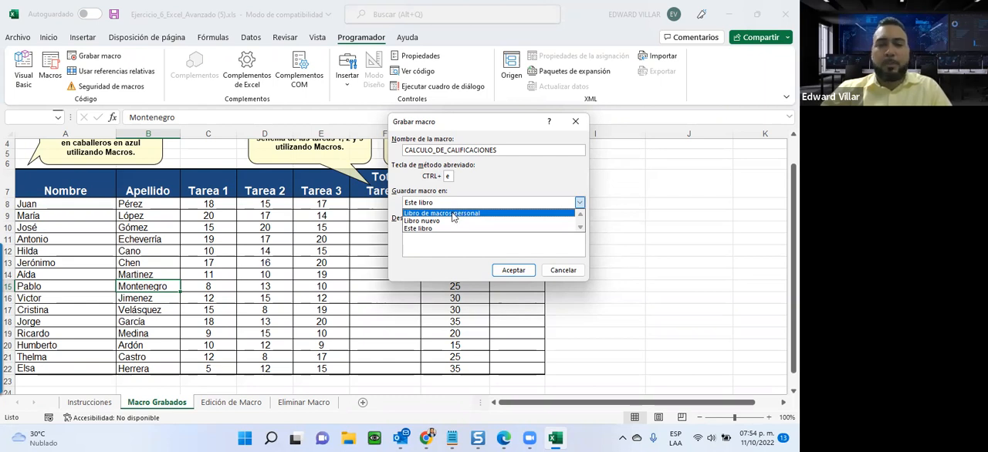
{"action": "left_click", "coordinate": [413, 230]}
Add the description "Macro utilizado para realizar el calculo de calificaciones." and start recording the macro.
{"action": "left_click", "coordinate": [461, 245]}
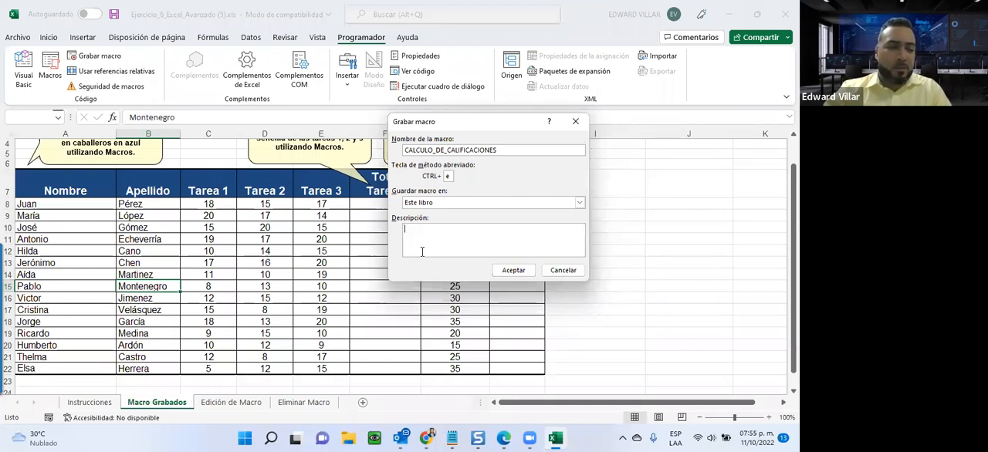
{"action": "type", "text": "Macro utilizado para realizar el calculo de calificaciones."}
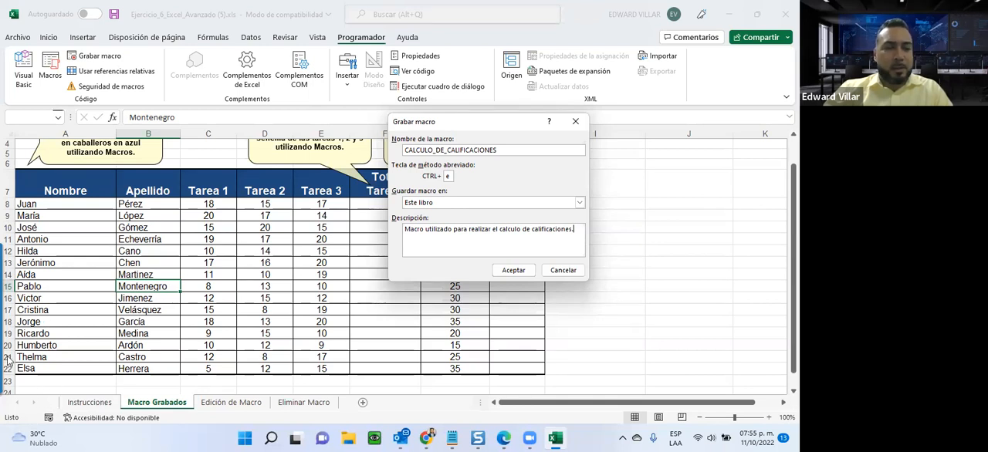
{"action": "left_click", "coordinate": [509, 272]}
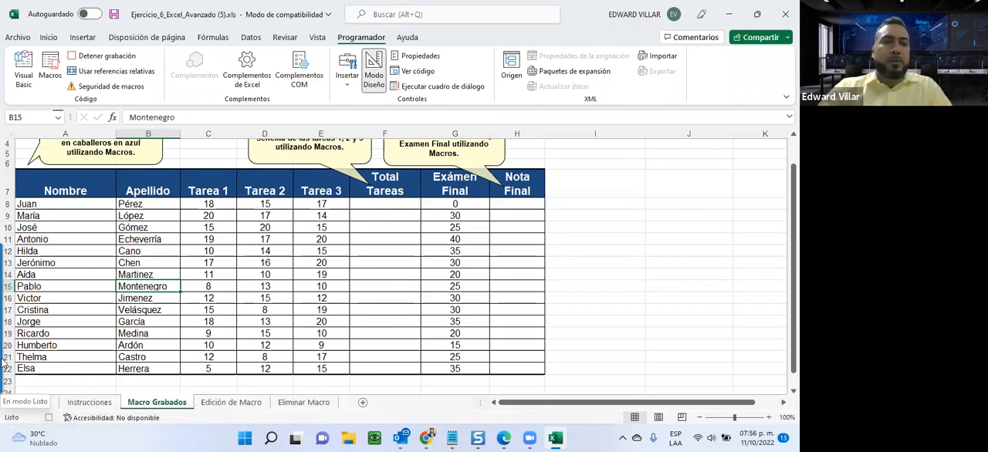
Sum Tarea 1 to Tarea 3 into F8 with AutoSum and fill the formula down to F22.
{"action": "left_click_drag", "start_coordinate": [189, 206], "coordinate": [379, 204]}
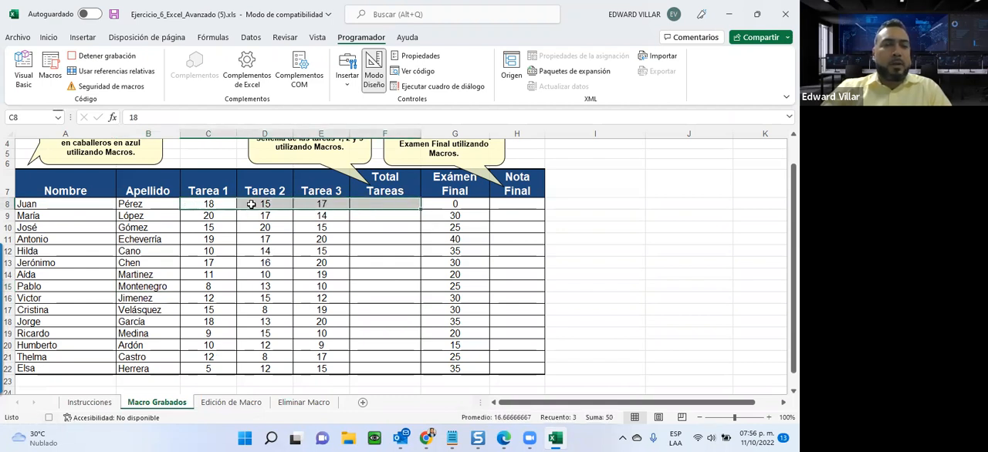
{"action": "left_click", "coordinate": [48, 37]}
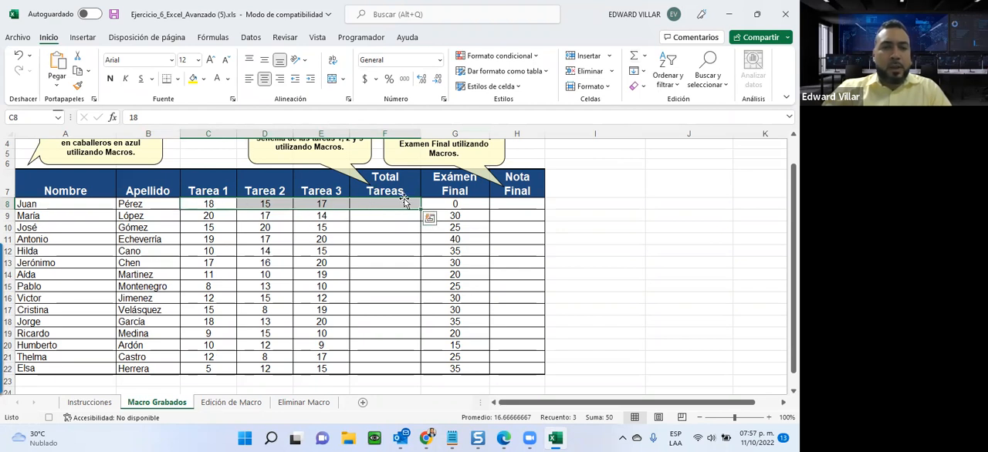
{"action": "left_click", "coordinate": [631, 58]}
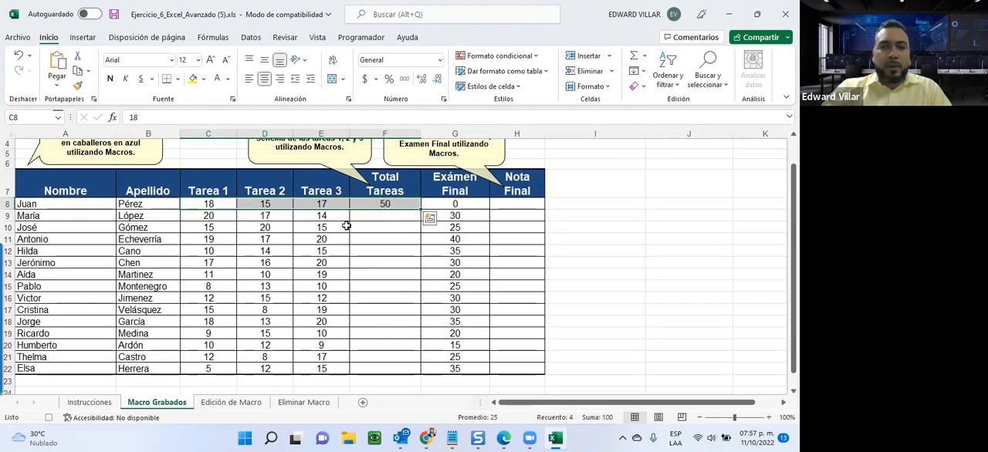
{"action": "left_click", "coordinate": [372, 204]}
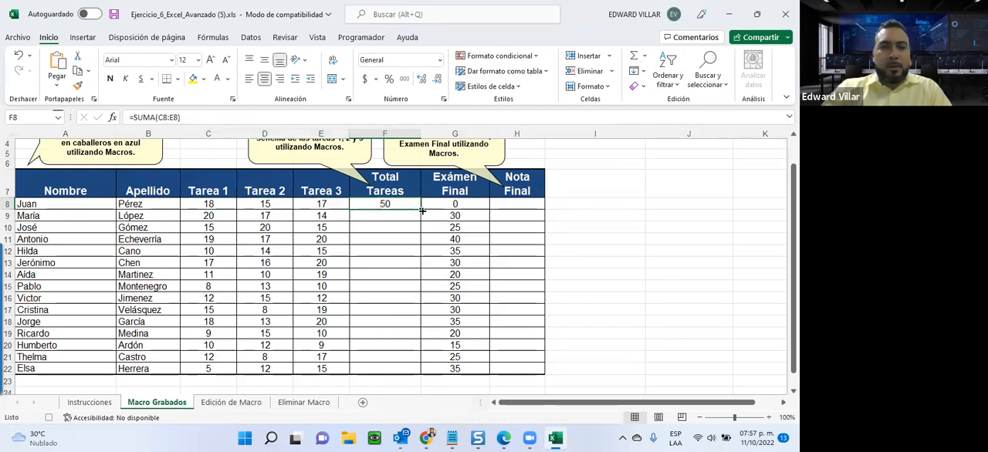
{"action": "left_click_drag", "start_coordinate": [420, 208], "coordinate": [401, 371]}
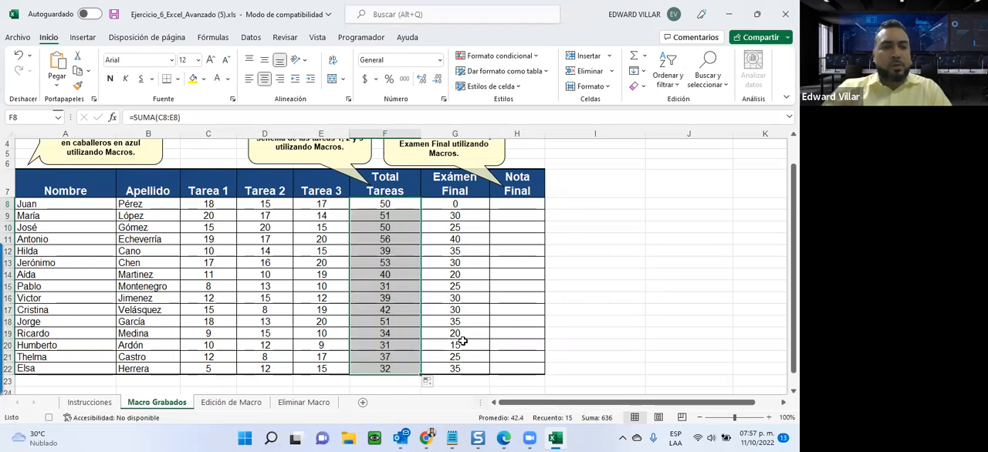
Sum Total Tareas and Exámen Final into H8 with AutoSum and fill the formula down to H22.
{"action": "left_click", "coordinate": [508, 205]}
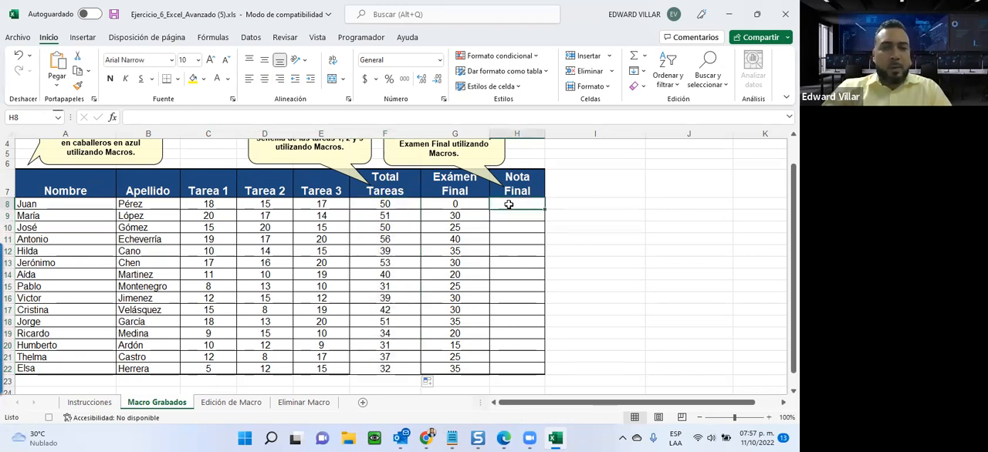
{"action": "left_click_drag", "start_coordinate": [402, 203], "coordinate": [516, 207]}
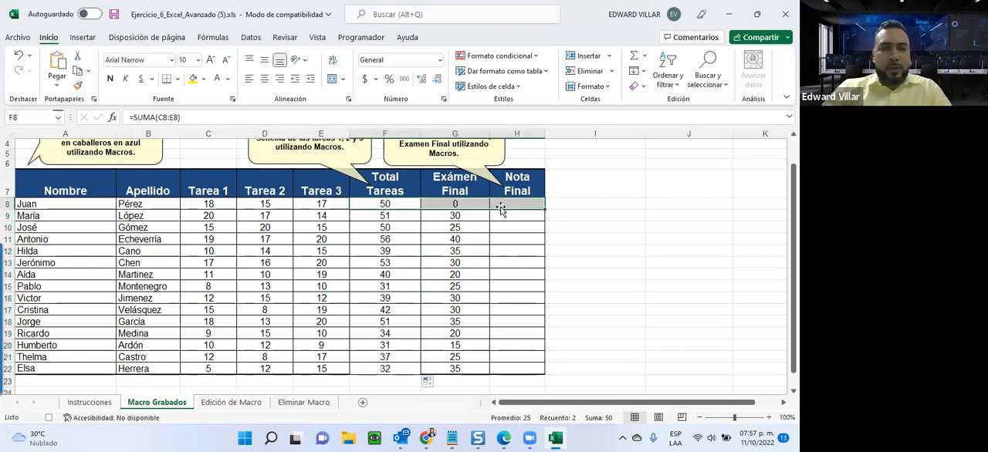
{"action": "left_click", "coordinate": [634, 57]}
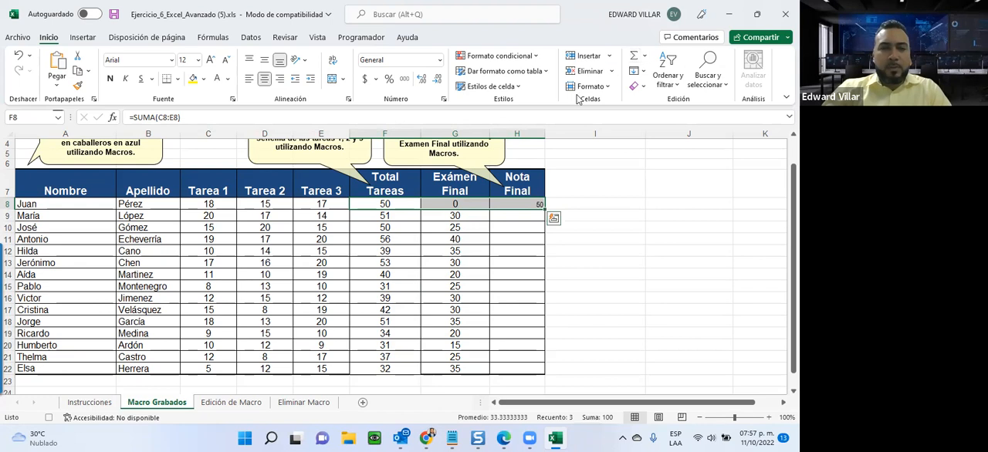
{"action": "left_click_drag", "start_coordinate": [545, 211], "coordinate": [534, 375]}
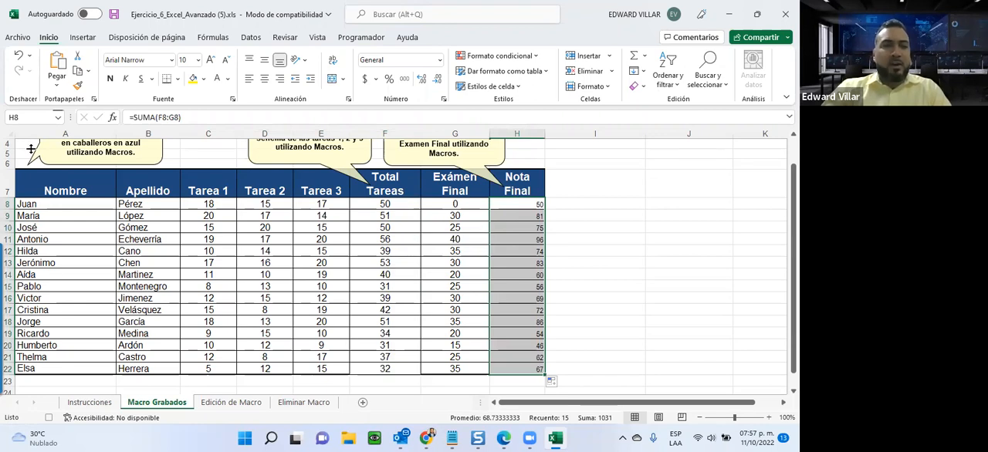
Create a conditional formatting rule on A8:A22 for cells whose specific text ends with M.
{"action": "left_click_drag", "start_coordinate": [29, 204], "coordinate": [18, 369]}
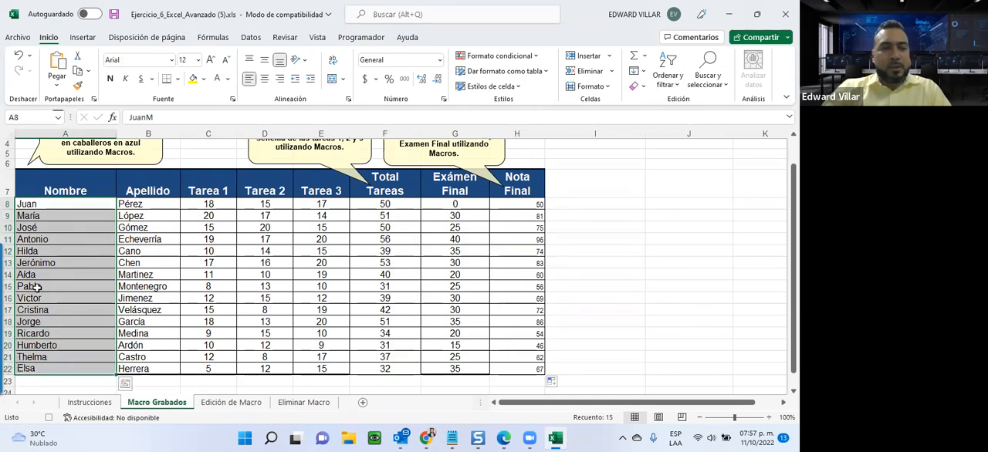
{"action": "left_click", "coordinate": [537, 56]}
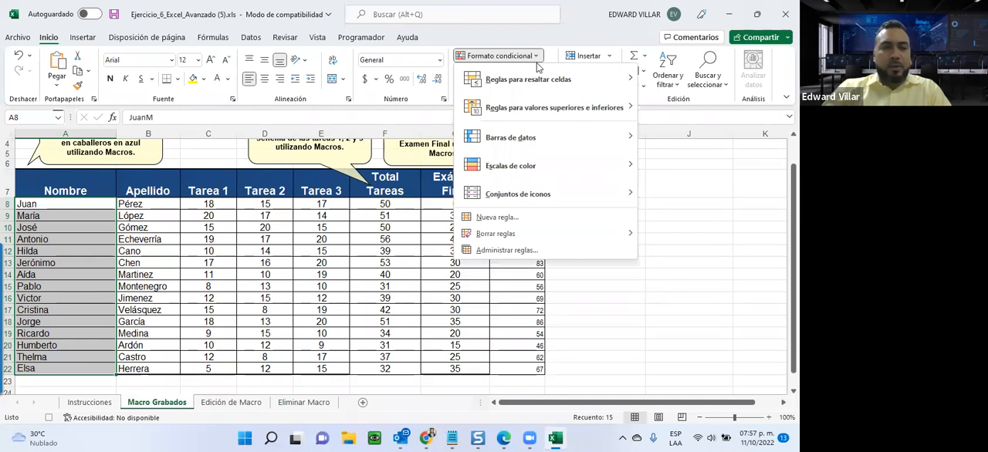
{"action": "left_click", "coordinate": [490, 220]}
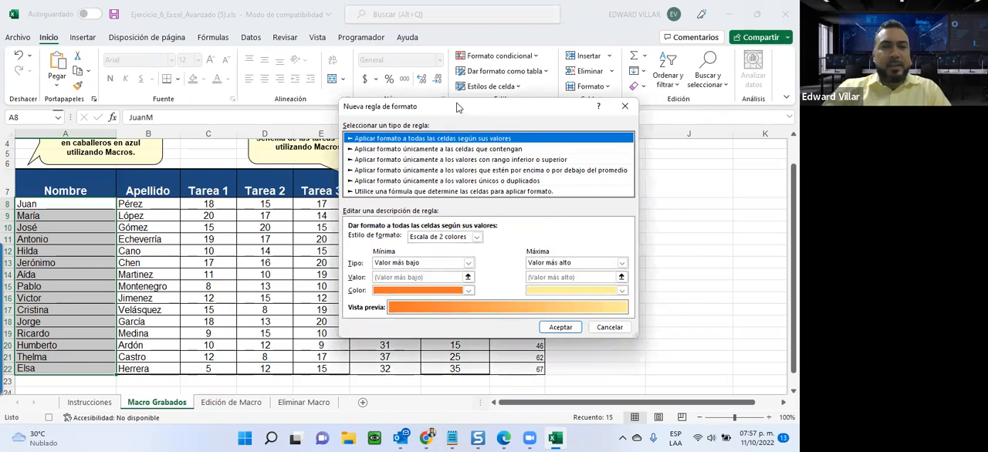
{"action": "left_click_drag", "start_coordinate": [450, 107], "coordinate": [361, 106]}
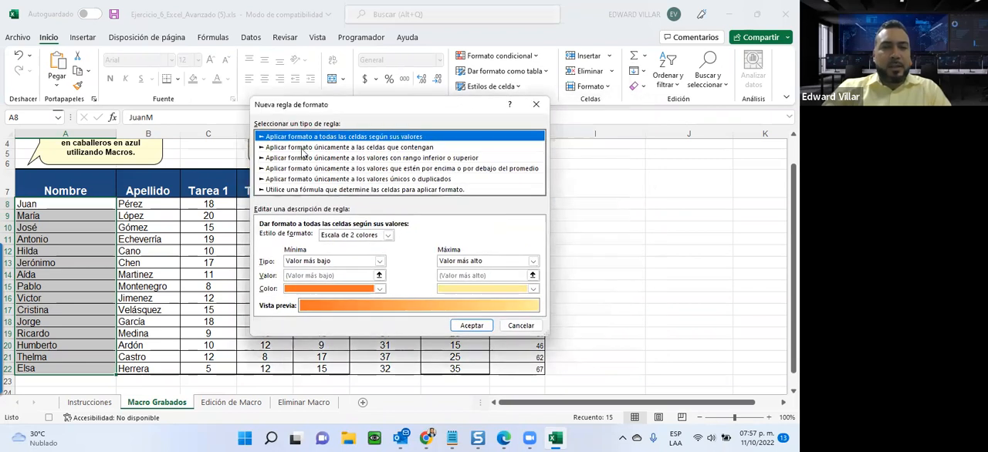
{"action": "left_click", "coordinate": [375, 149]}
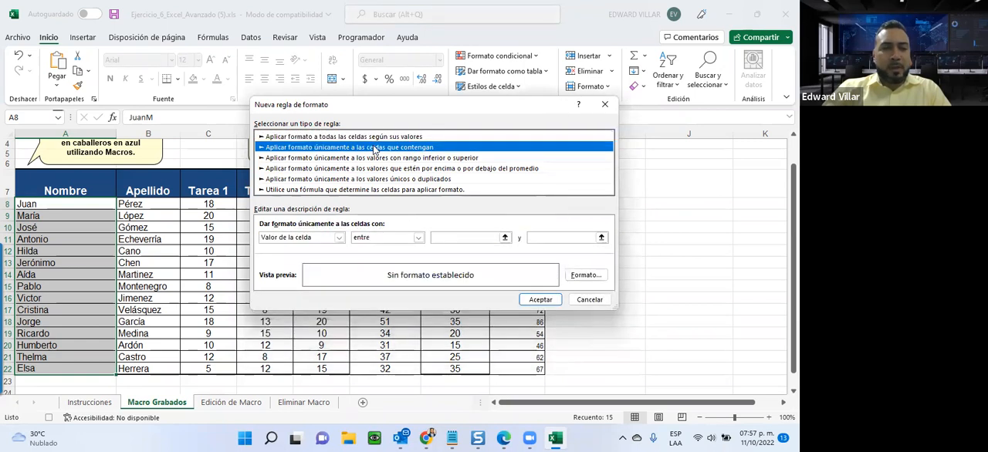
{"action": "left_click", "coordinate": [340, 238]}
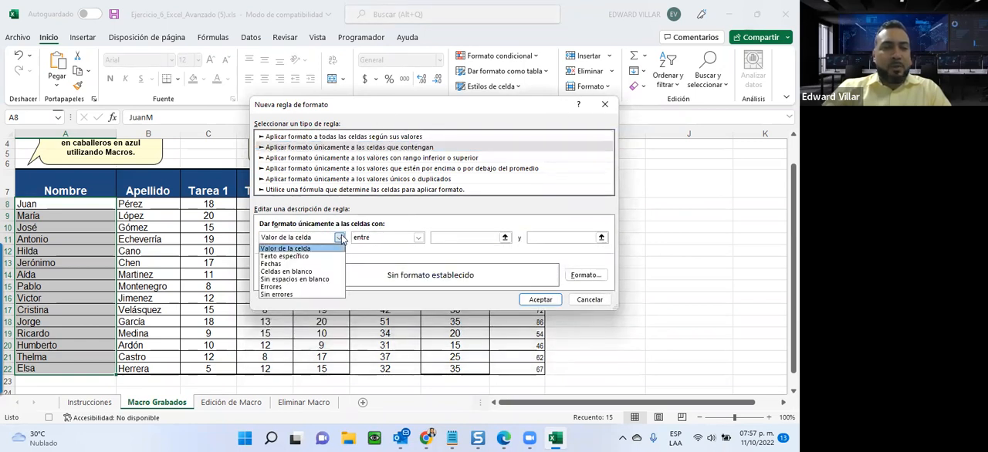
{"action": "left_click", "coordinate": [294, 256]}
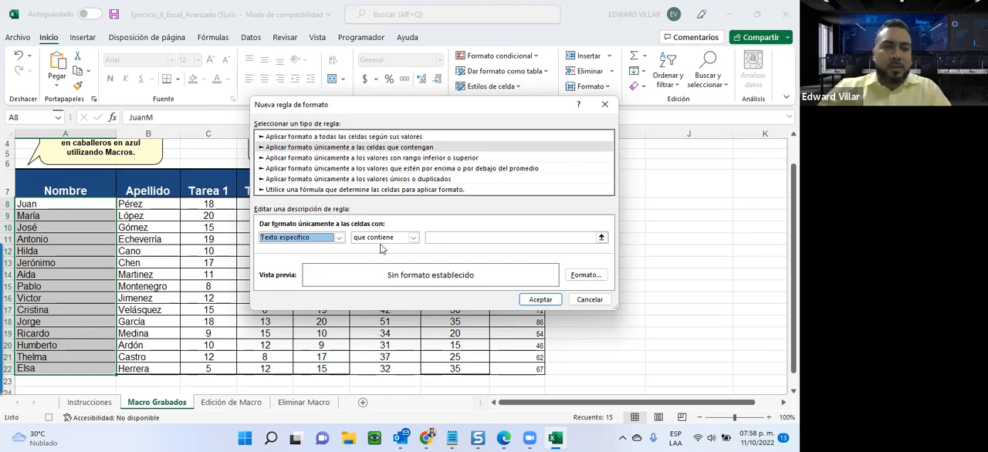
{"action": "left_click", "coordinate": [413, 237]}
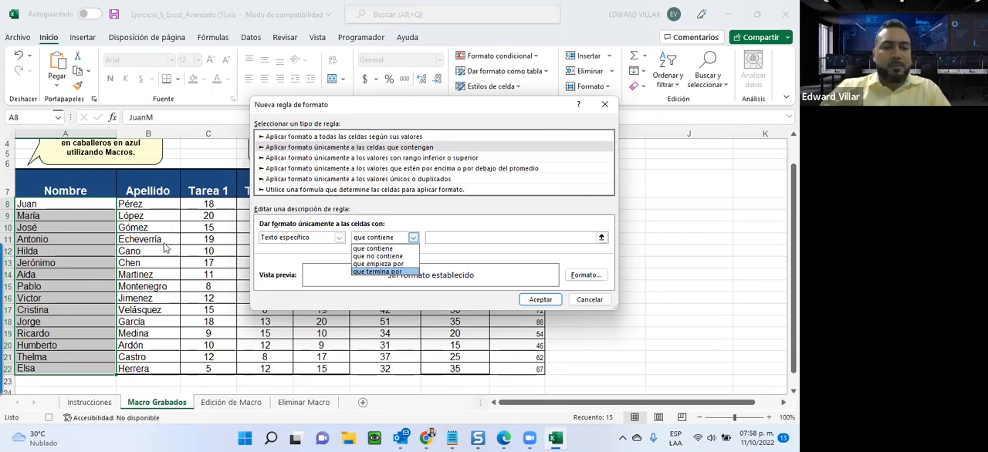
{"action": "left_click", "coordinate": [368, 272]}
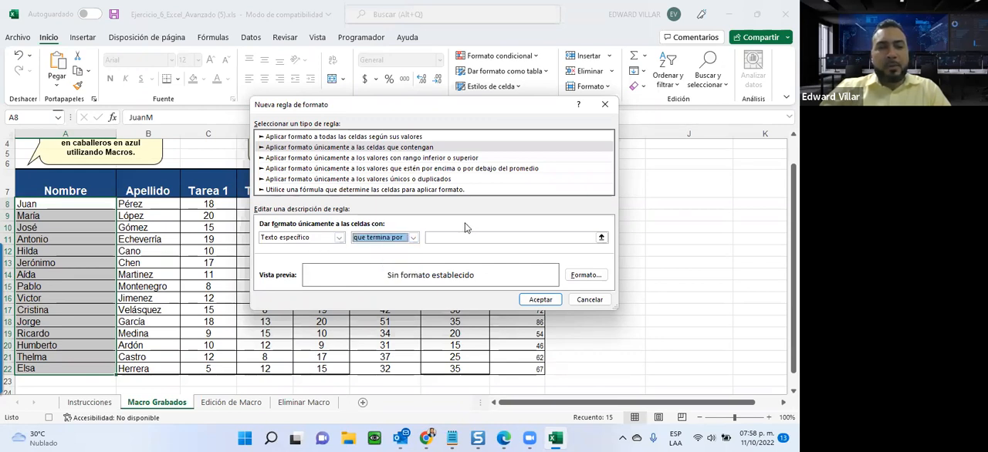
{"action": "left_click", "coordinate": [449, 240]}
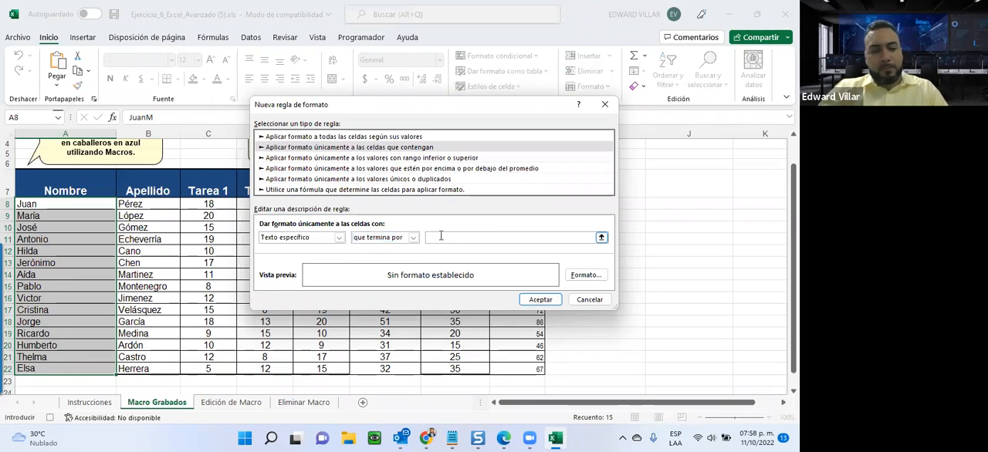
{"action": "type", "text": "M"}
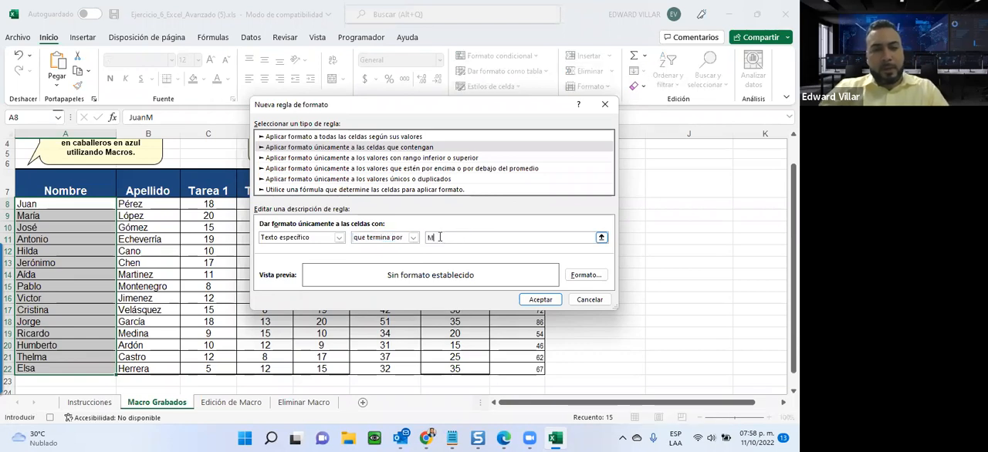
Give the rule for names ending in M a blue background fill and apply it.
{"action": "left_click", "coordinate": [581, 277]}
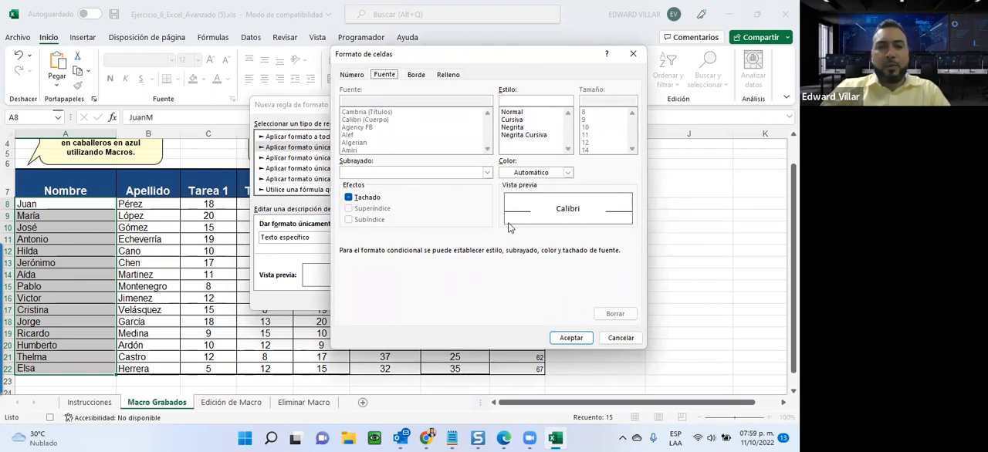
{"action": "left_click", "coordinate": [417, 74]}
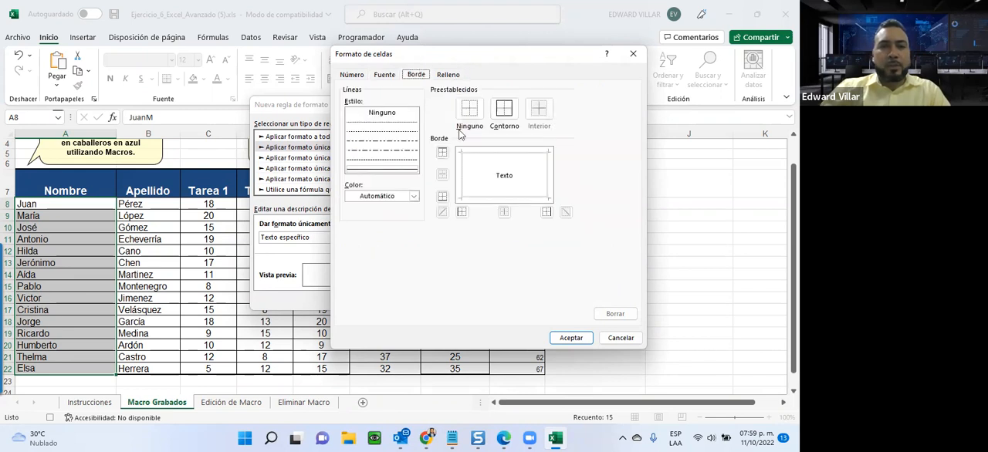
{"action": "left_click", "coordinate": [452, 76]}
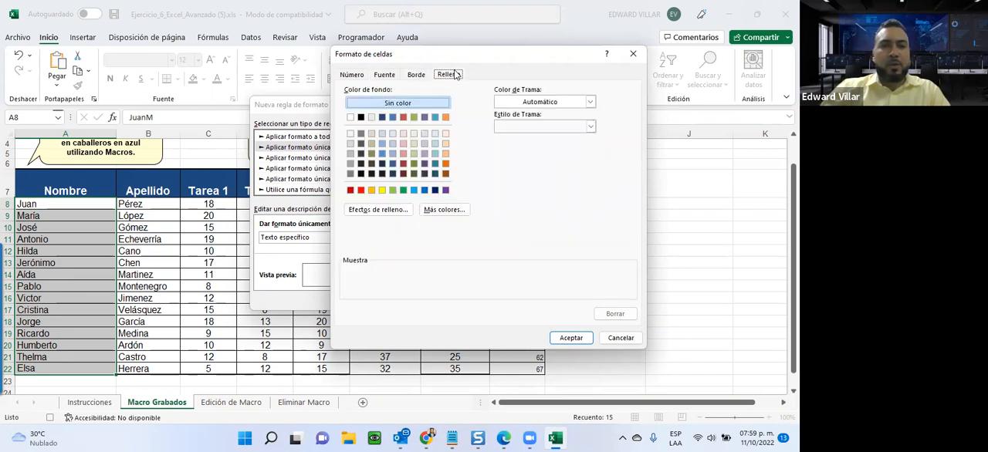
{"action": "left_click", "coordinate": [424, 192]}
{"action": "left_click", "coordinate": [557, 337]}
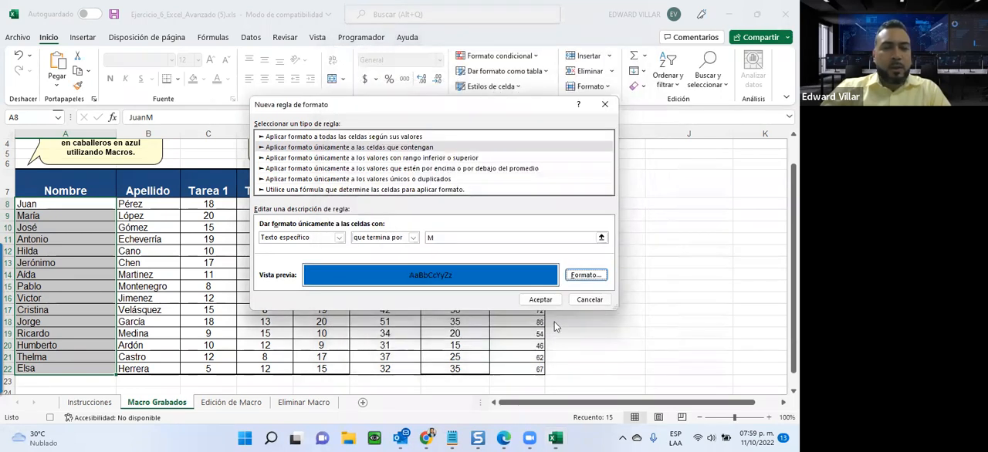
{"action": "left_click", "coordinate": [545, 300]}
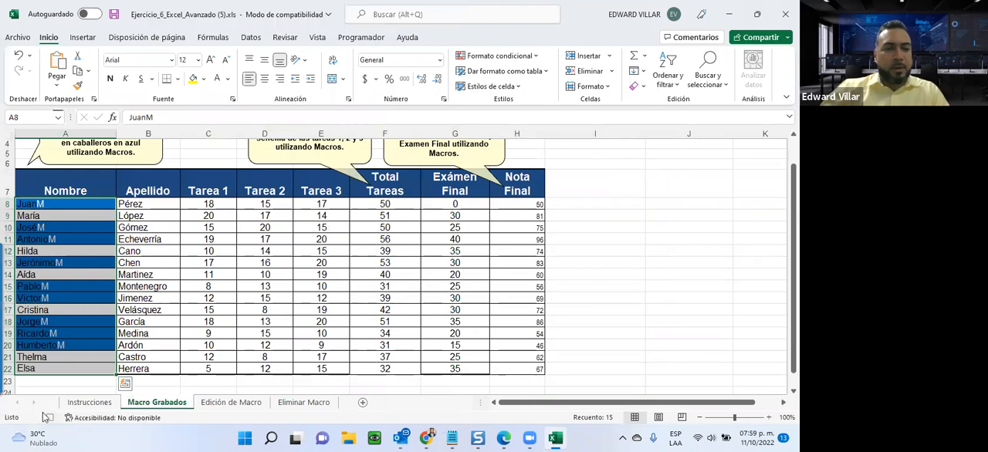
{"action": "left_click", "coordinate": [49, 419]}
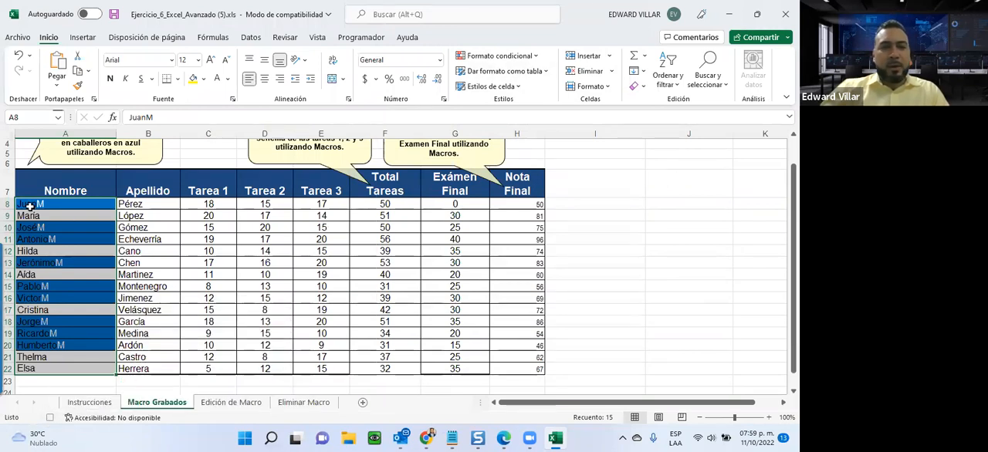
Create a conditional formatting rule on A8:A22 for cells whose specific text ends with F.
{"action": "left_click", "coordinate": [511, 59]}
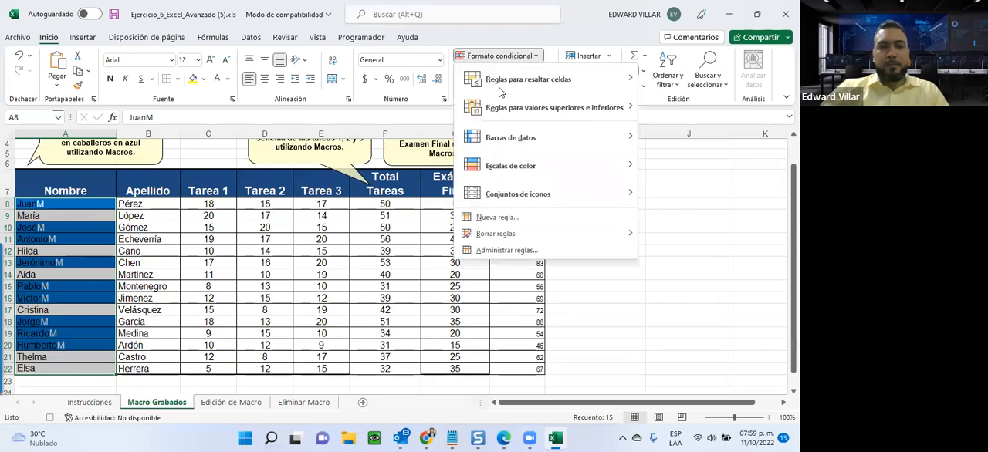
{"action": "left_click", "coordinate": [494, 217]}
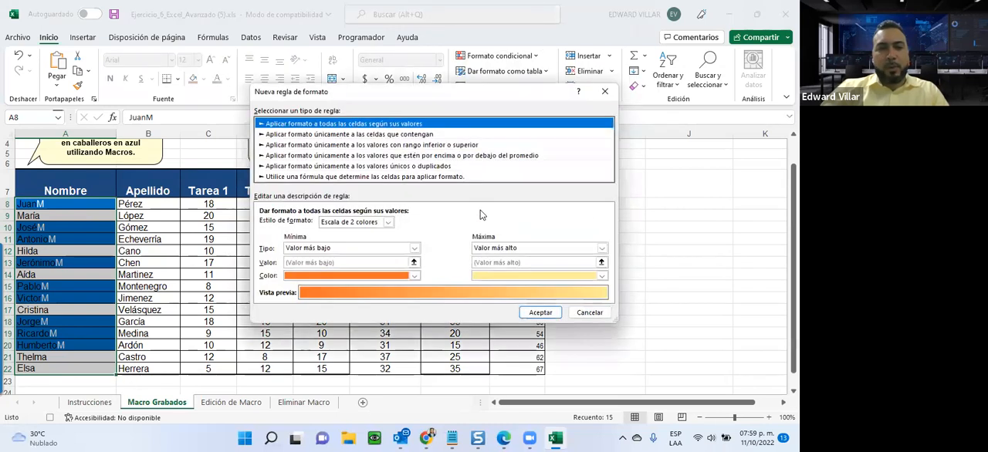
{"action": "left_click", "coordinate": [360, 136]}
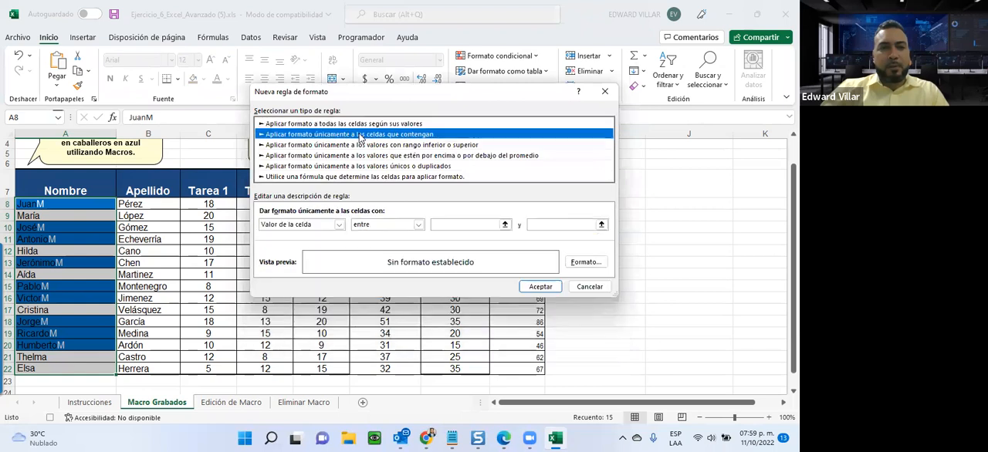
{"action": "left_click", "coordinate": [336, 226]}
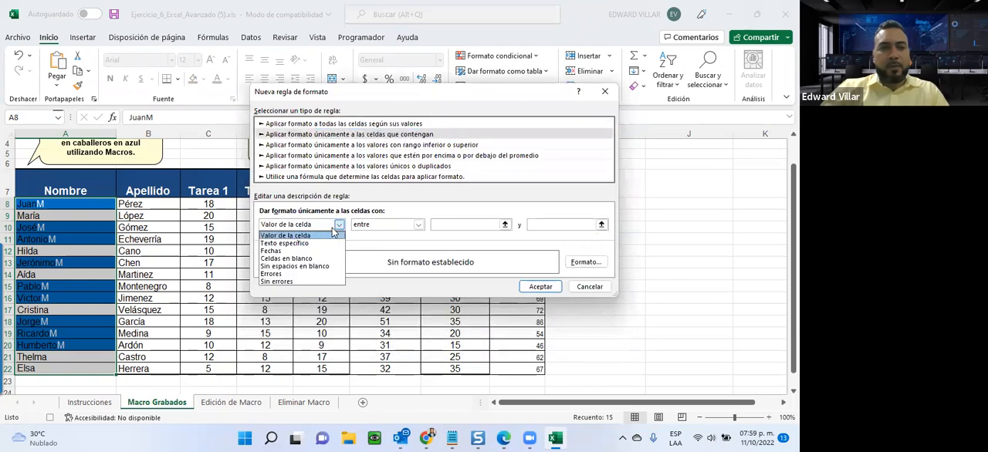
{"action": "left_click", "coordinate": [305, 237]}
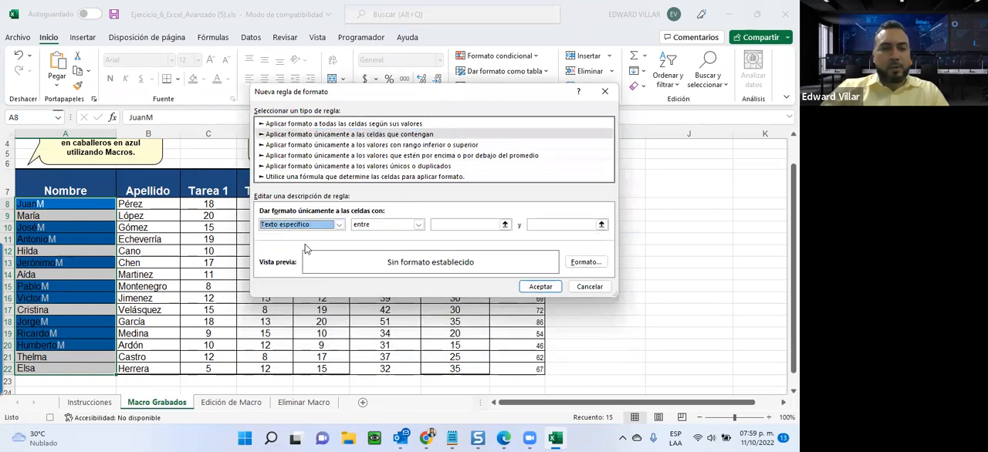
{"action": "left_click", "coordinate": [394, 223]}
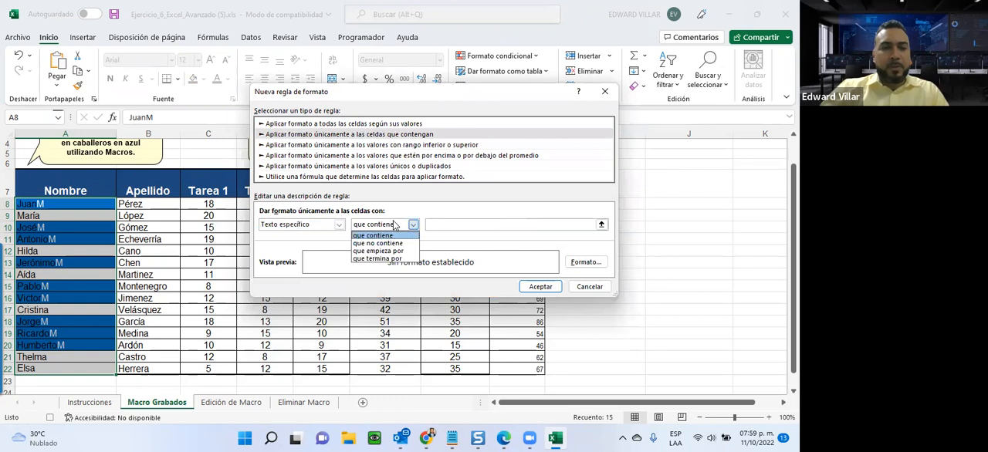
{"action": "left_click", "coordinate": [386, 260]}
{"action": "left_click", "coordinate": [439, 224]}
{"action": "type", "text": "F"}
Give the rule for names ending in F a light red background fill and apply it.
{"action": "left_click", "coordinate": [585, 262]}
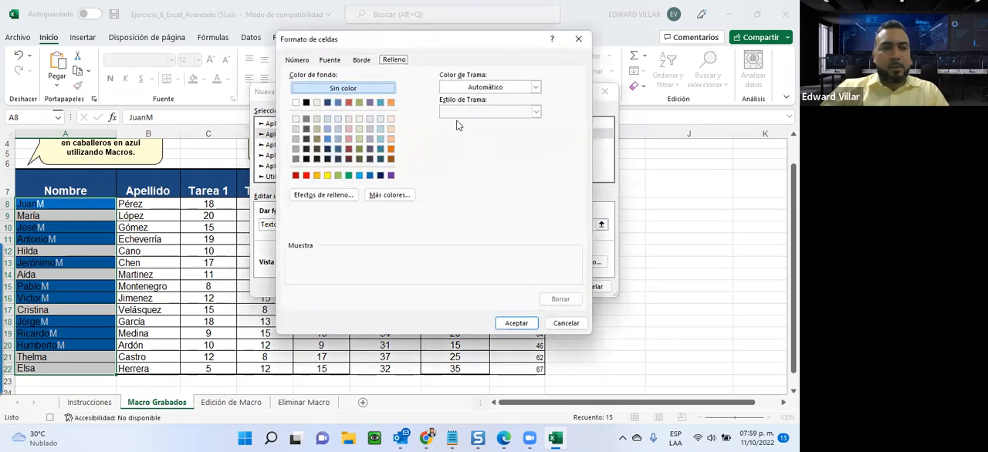
{"action": "left_click", "coordinate": [347, 140]}
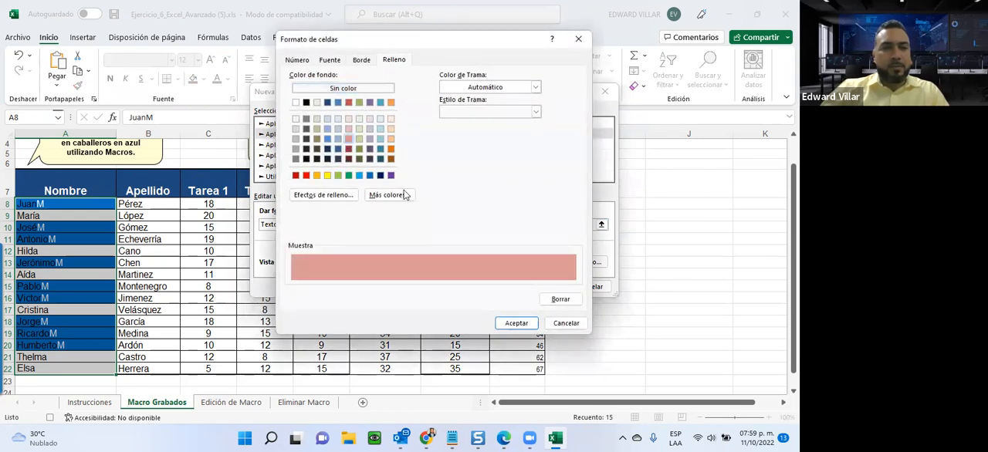
{"action": "left_click", "coordinate": [515, 323]}
{"action": "left_click", "coordinate": [537, 287]}
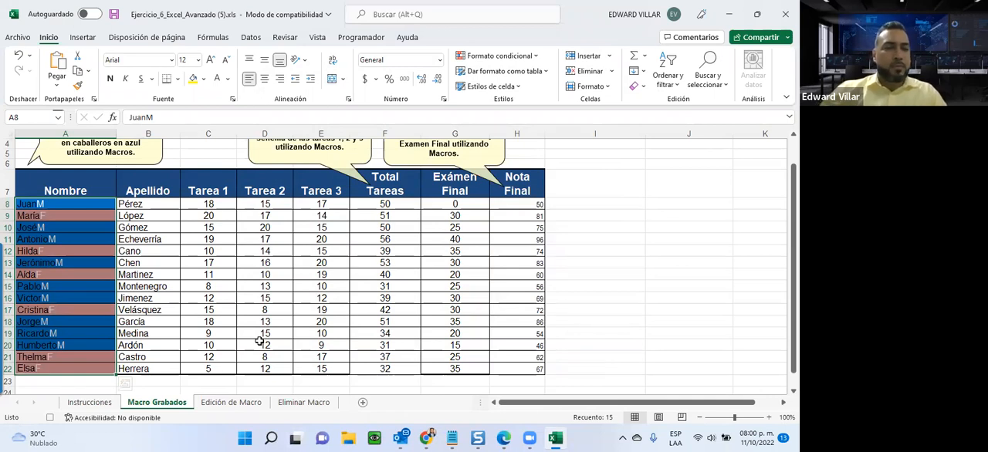
Stop the macro recording and check the macro list for CALCULO_DE_CALIFICACIONES without running it.
{"action": "left_click", "coordinate": [366, 39]}
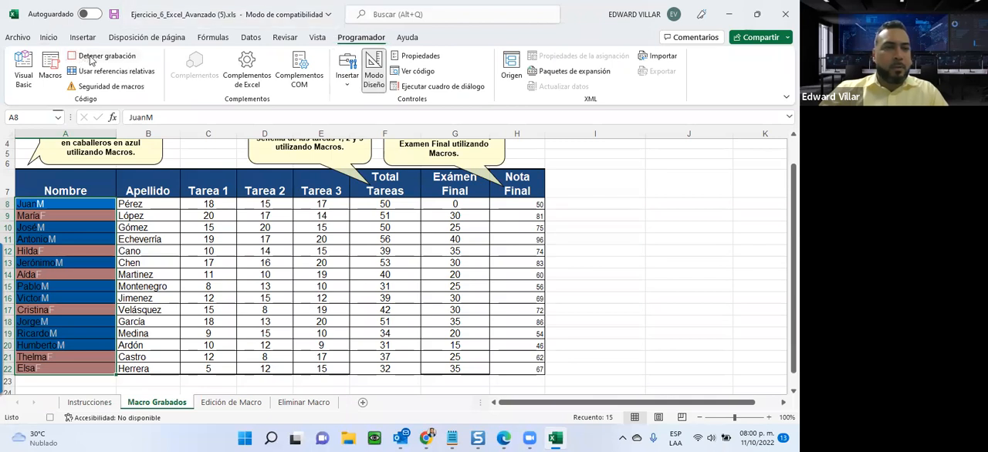
{"action": "left_click", "coordinate": [91, 60]}
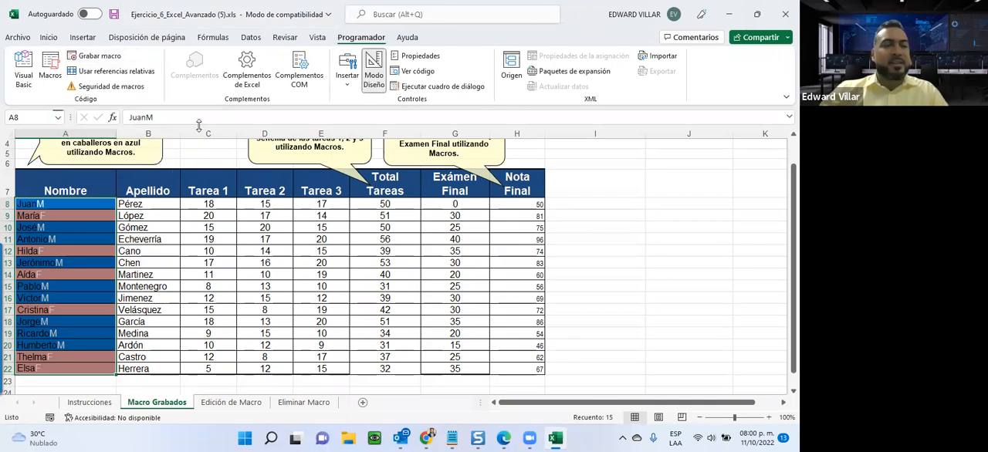
{"action": "left_click", "coordinate": [49, 75]}
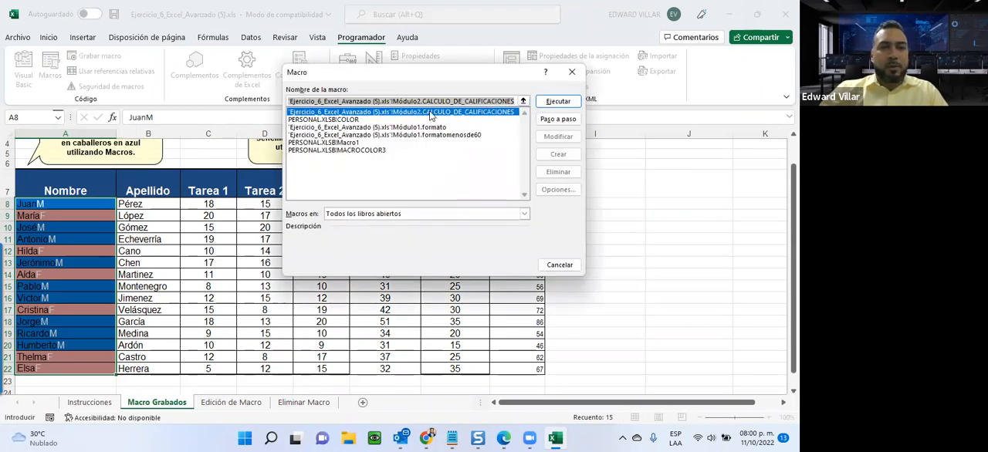
{"action": "left_click", "coordinate": [479, 114]}
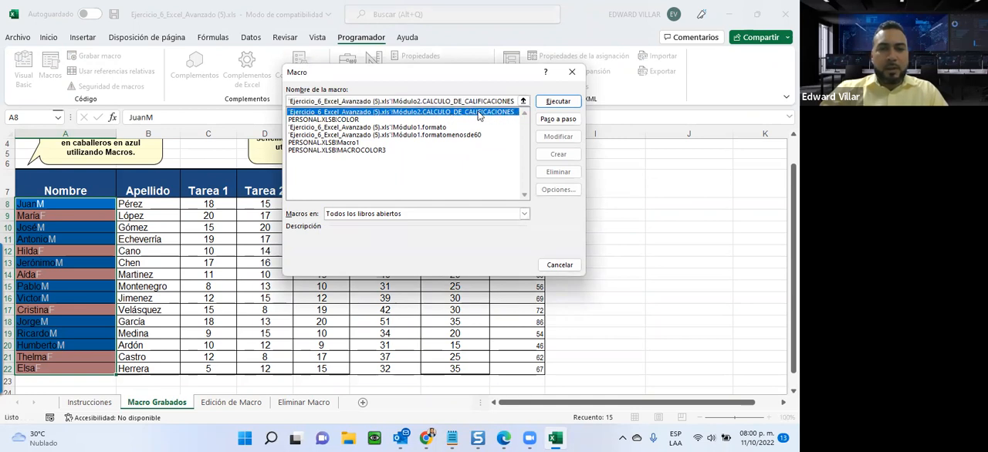
{"action": "left_click", "coordinate": [328, 120]}
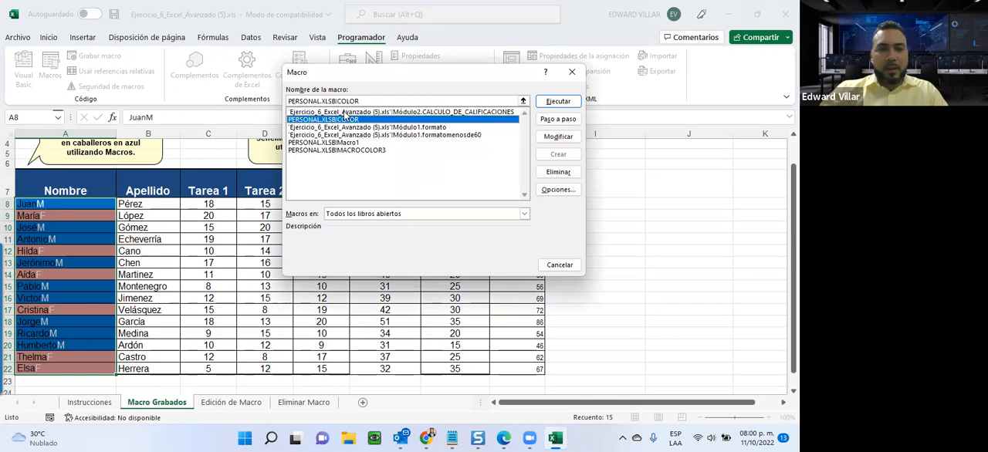
{"action": "left_click", "coordinate": [344, 112]}
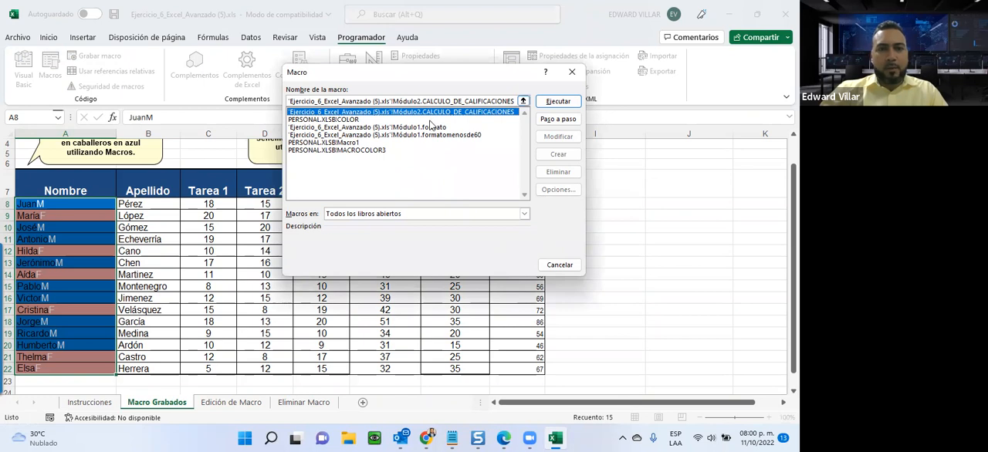
{"action": "left_click", "coordinate": [562, 265]}
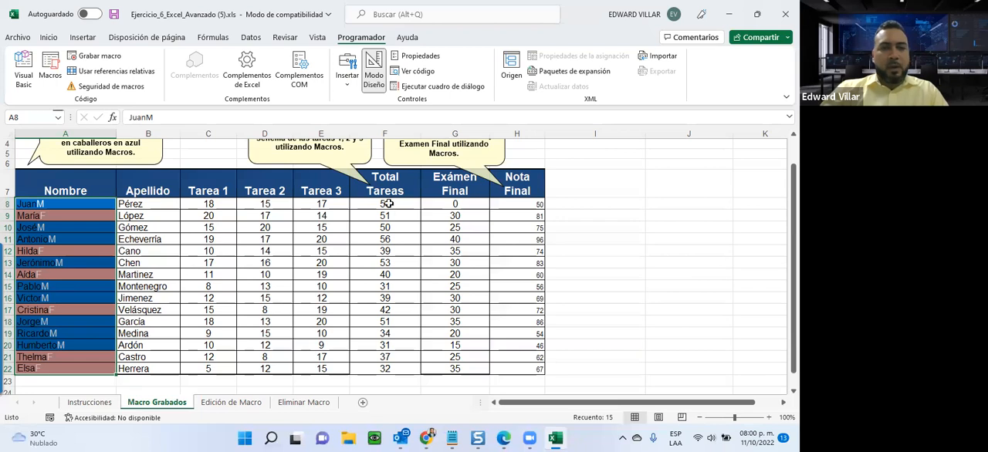
Clear the contents of Total Tareas in F8:F22 and Nota Final in H8:H22.
{"action": "left_click_drag", "start_coordinate": [384, 204], "coordinate": [362, 368]}
{"action": "left_click_drag", "start_coordinate": [509, 205], "coordinate": [507, 369]}
{"action": "key", "text": "Delete"}
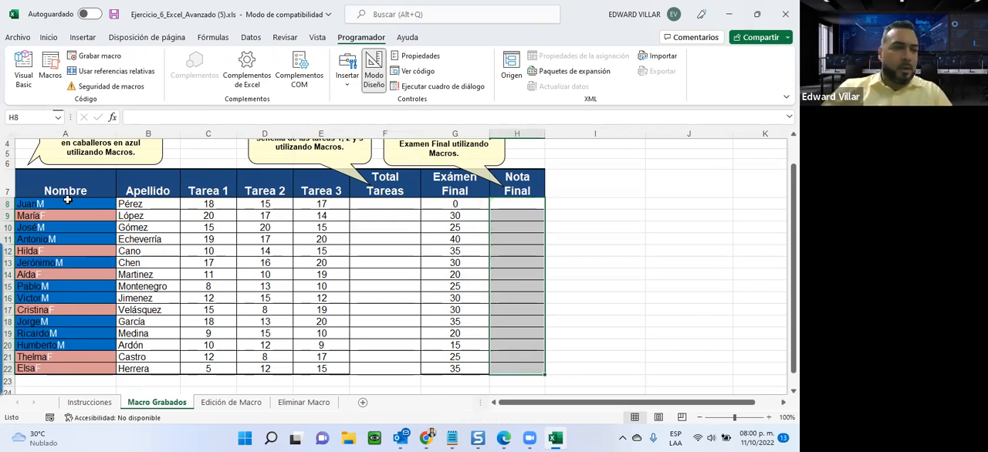
Clear the conditional formatting rules from the names in A8:A22.
{"action": "left_click_drag", "start_coordinate": [69, 203], "coordinate": [58, 368]}
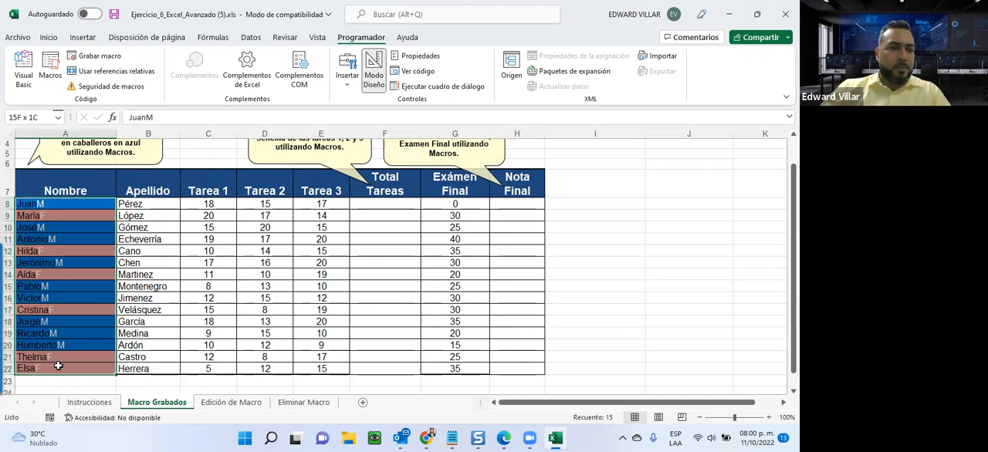
{"action": "left_click", "coordinate": [49, 37]}
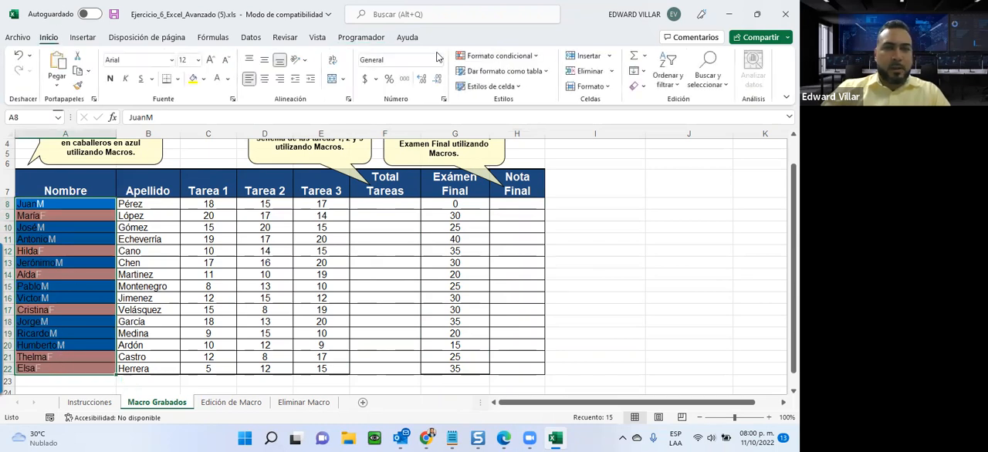
{"action": "left_click", "coordinate": [538, 57]}
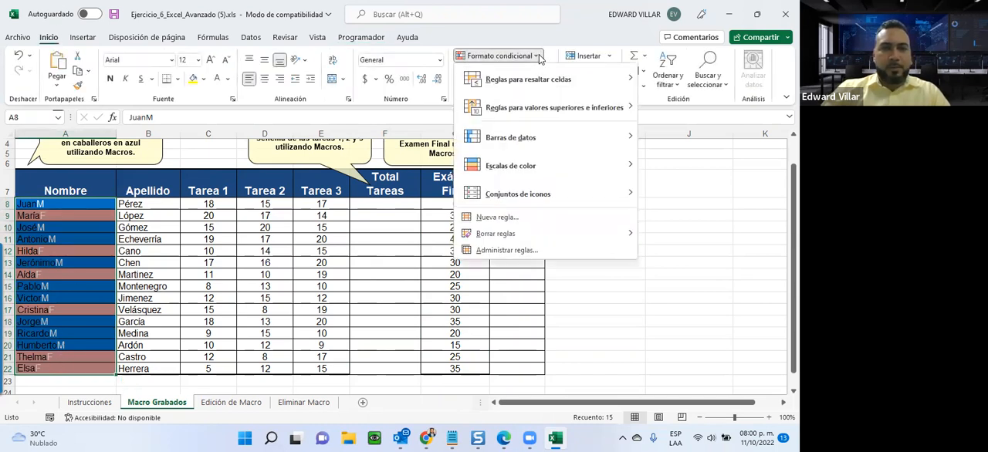
{"action": "mouse_move", "coordinate": [528, 231]}
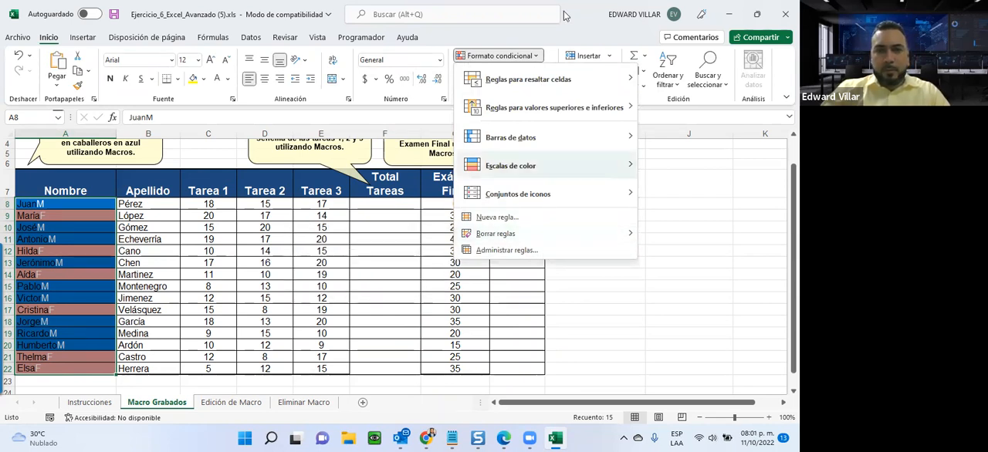
{"action": "left_click", "coordinate": [571, 34]}
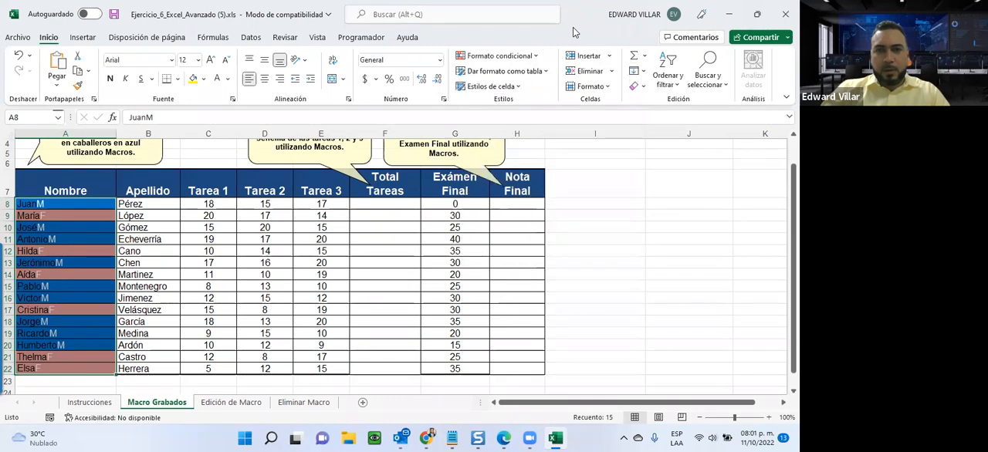
{"action": "left_click", "coordinate": [640, 89]}
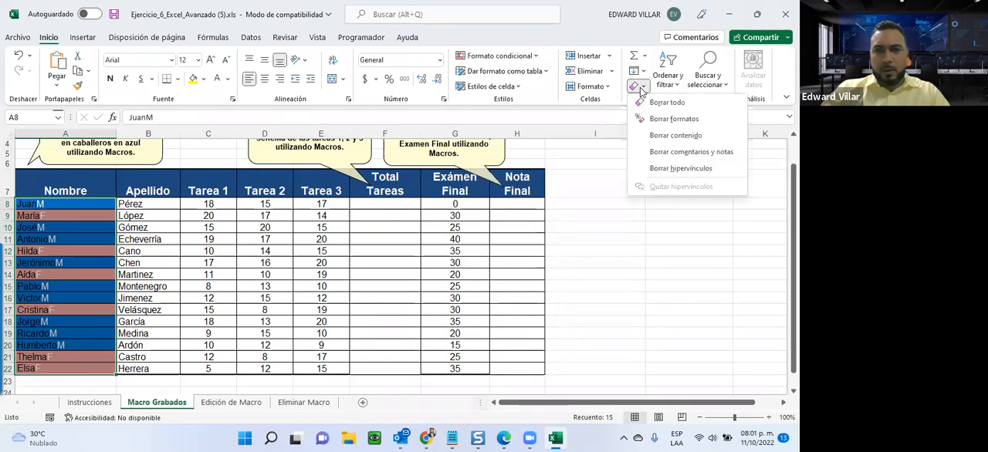
{"action": "left_click", "coordinate": [511, 59]}
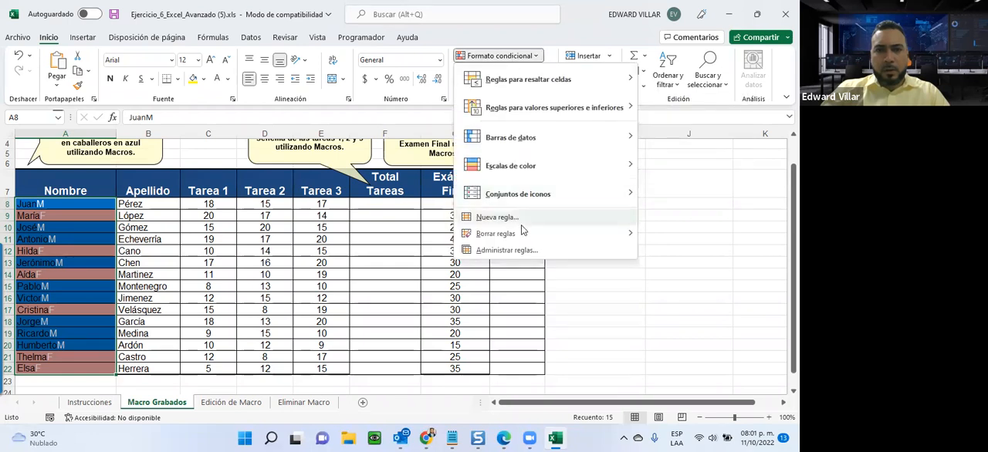
{"action": "mouse_move", "coordinate": [523, 235]}
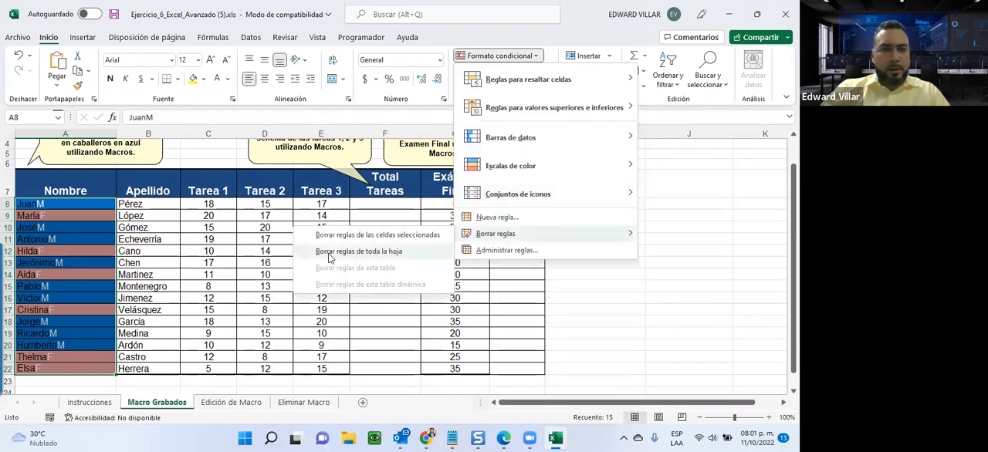
{"action": "left_click", "coordinate": [367, 234]}
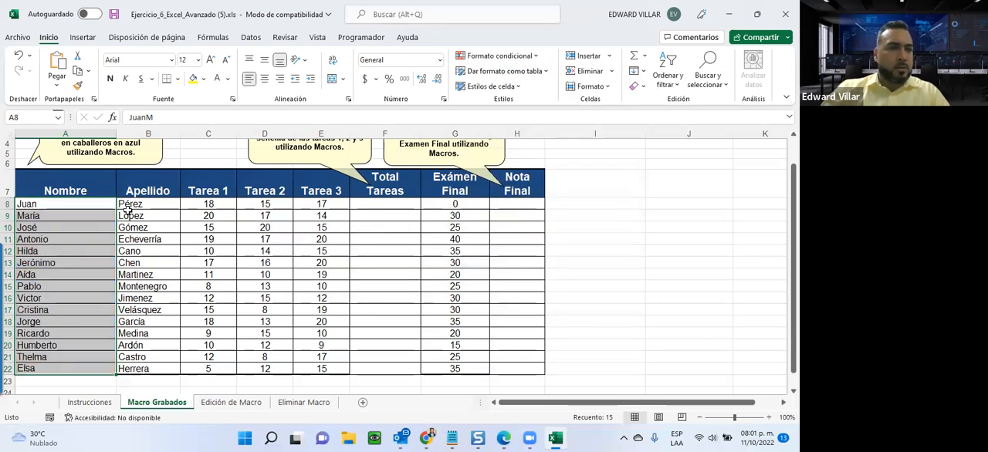
Review the options for clearing rules and inspect the hidden gender letters in name cells A8, A9 and A11.
{"action": "left_click", "coordinate": [491, 57]}
{"action": "mouse_move", "coordinate": [488, 234]}
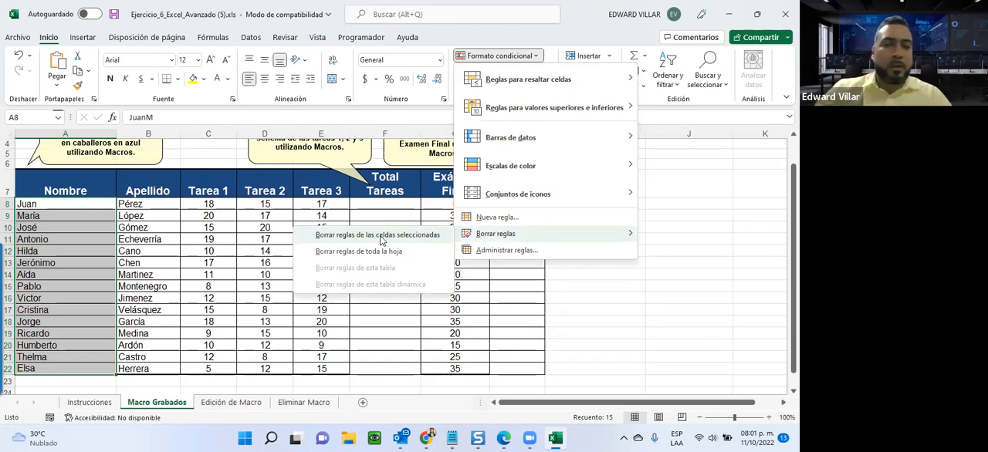
{"action": "left_click", "coordinate": [386, 366]}
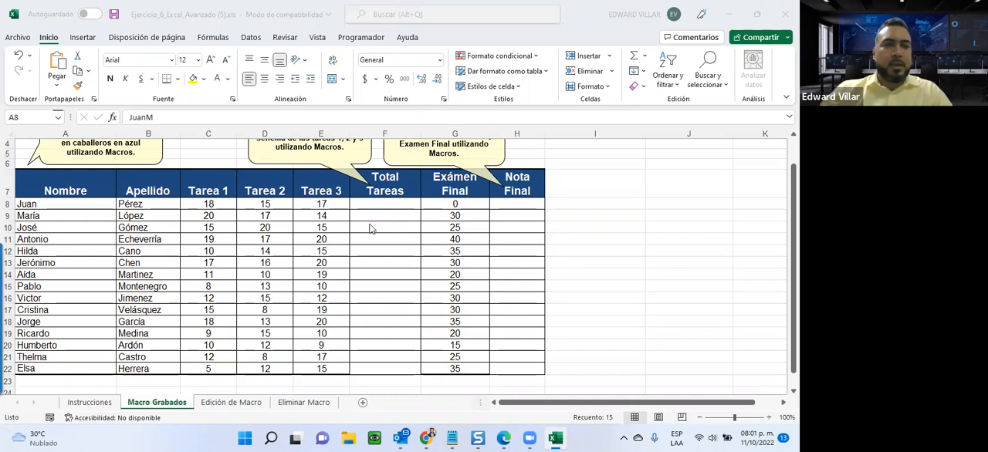
{"action": "left_click", "coordinate": [51, 205]}
{"action": "left_click", "coordinate": [51, 205]}
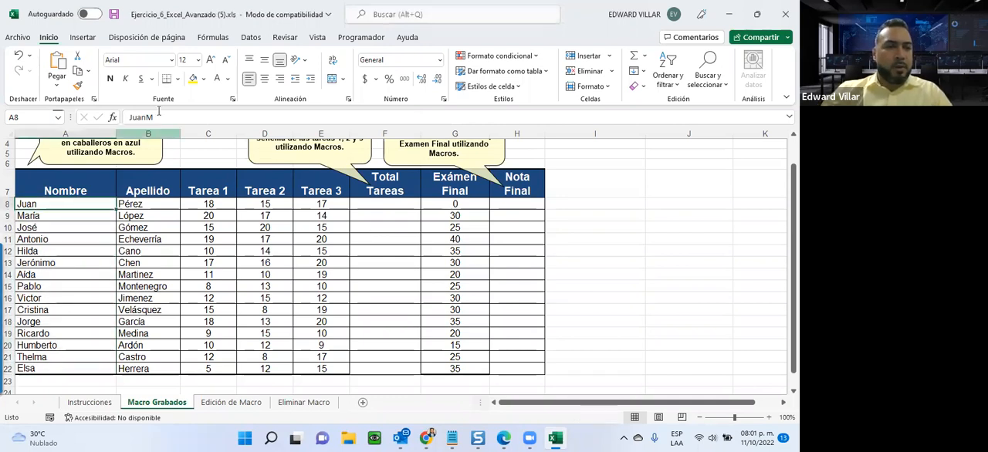
{"action": "left_click", "coordinate": [58, 217]}
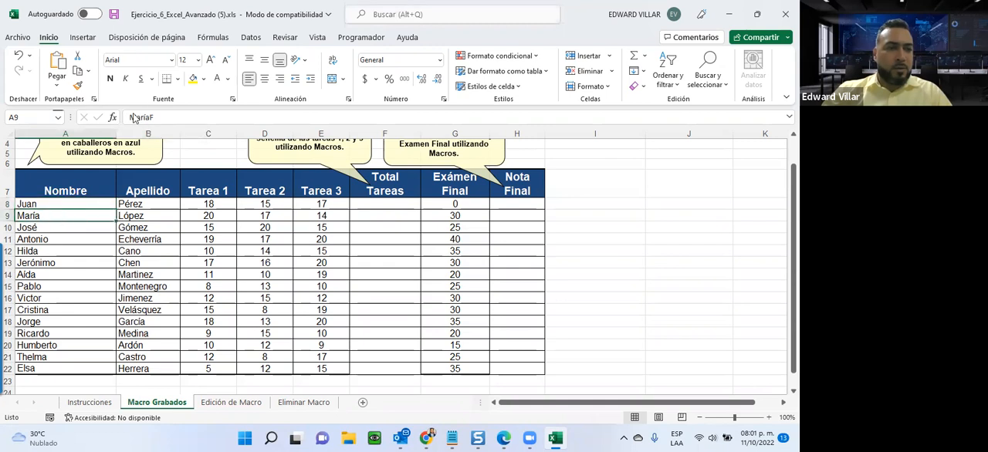
{"action": "left_click", "coordinate": [62, 239]}
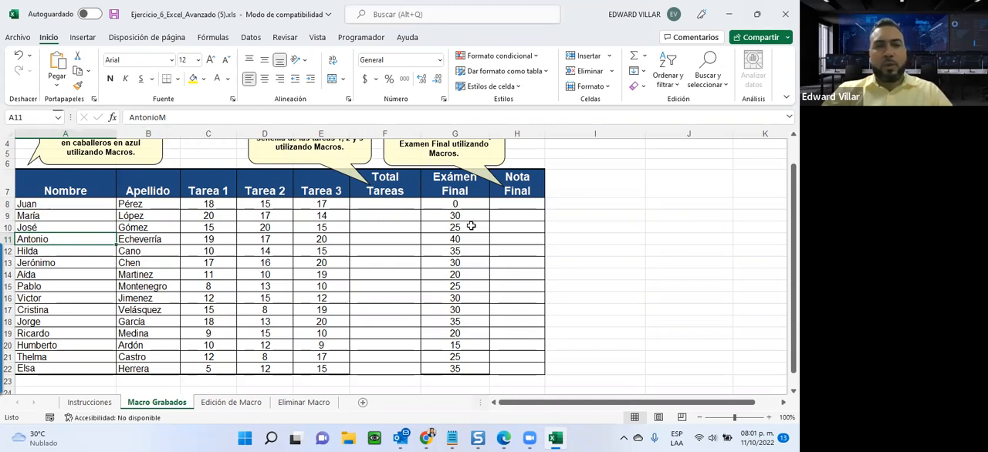
In row 8, set Exámen Final to 40, Tarea 3 to 20 and Tarea 2 to 17.
{"action": "left_click", "coordinate": [455, 204]}
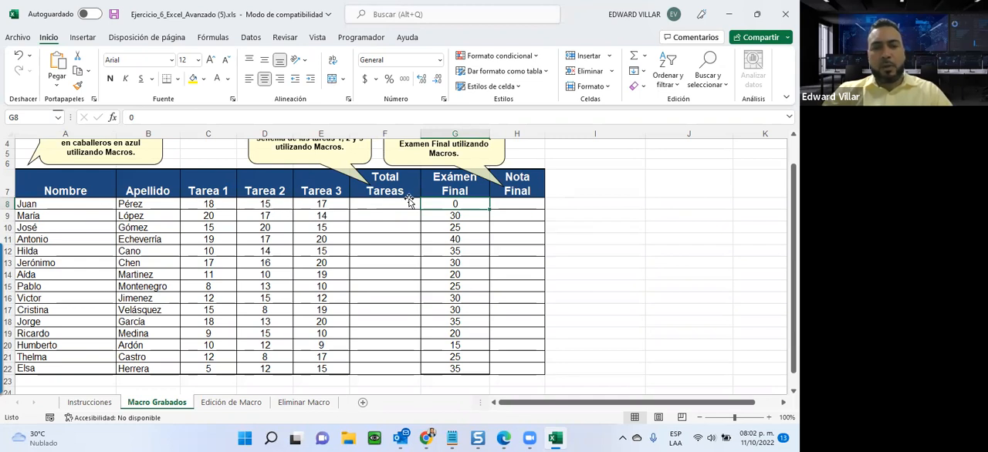
{"action": "type", "text": "40"}
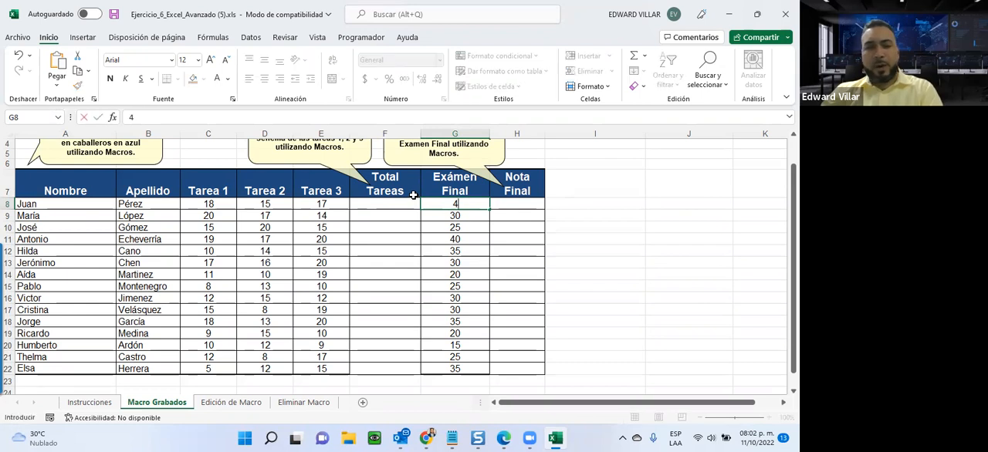
{"action": "left_click", "coordinate": [305, 204]}
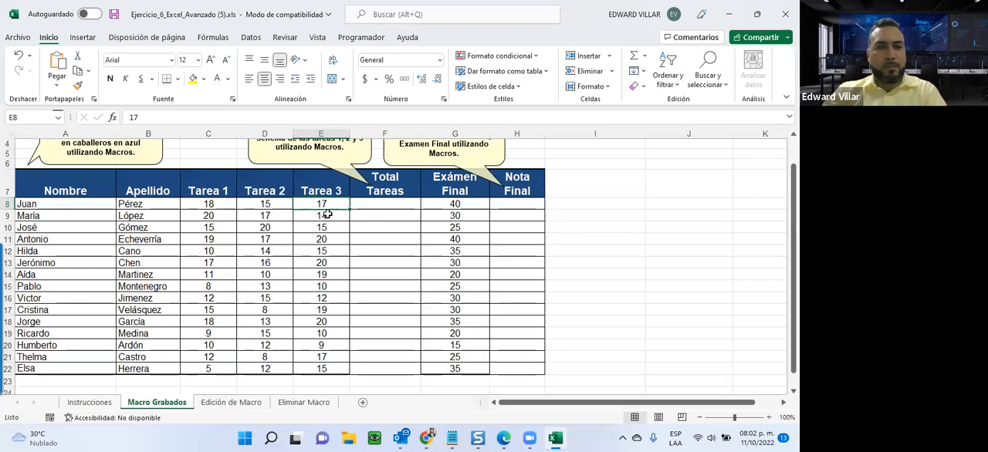
{"action": "type", "text": "20"}
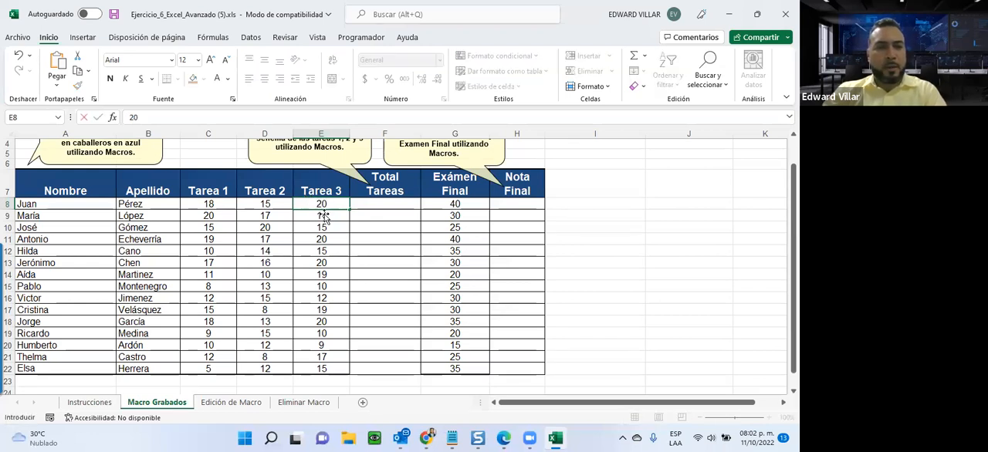
{"action": "left_click", "coordinate": [284, 205]}
{"action": "type", "text": "1"}
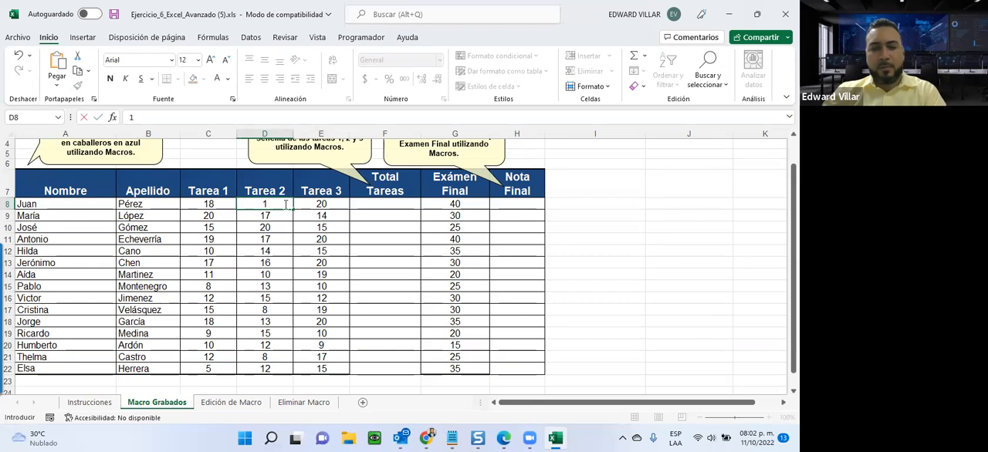
{"action": "key", "text": "Return"}
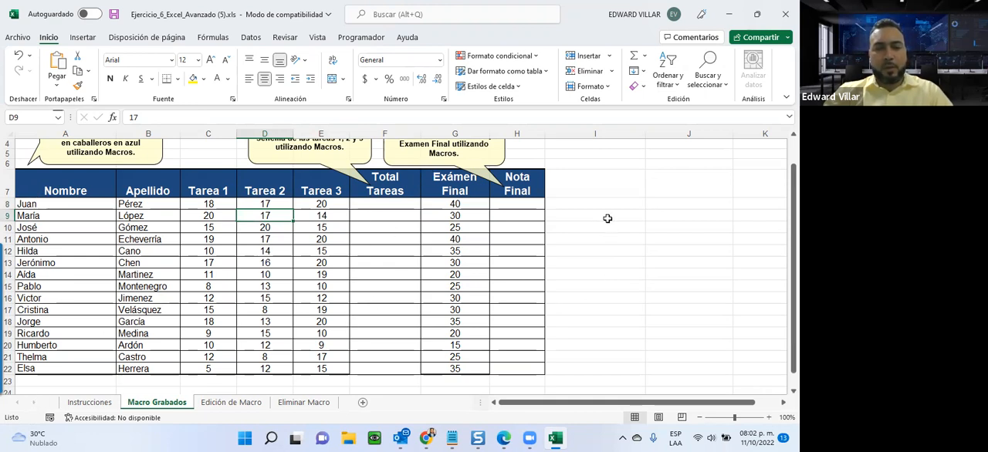
Start saving a copy of the workbook in Descargas and open the choice of file formats.
{"action": "scroll", "coordinate": [608, 219], "scroll_direction": "down", "scroll_amount": 2}
{"action": "scroll", "coordinate": [607, 219], "scroll_direction": "up", "scroll_amount": 1}
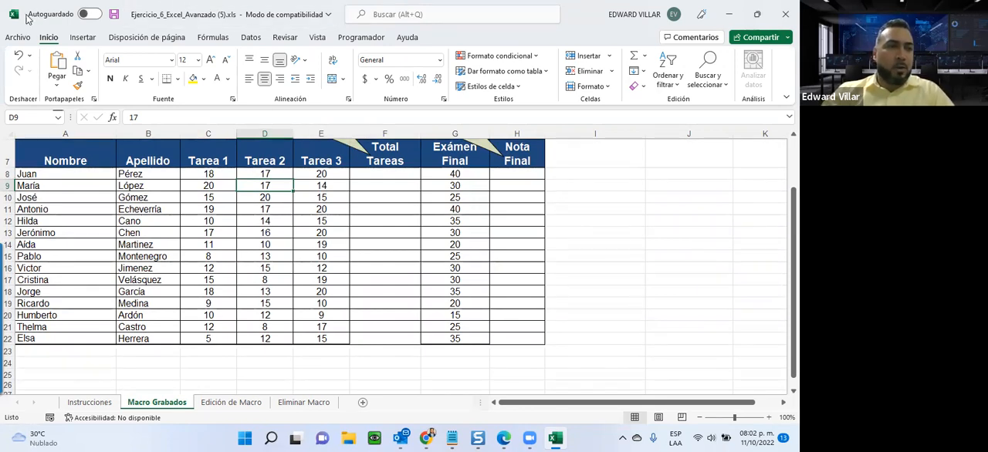
{"action": "left_click", "coordinate": [16, 37]}
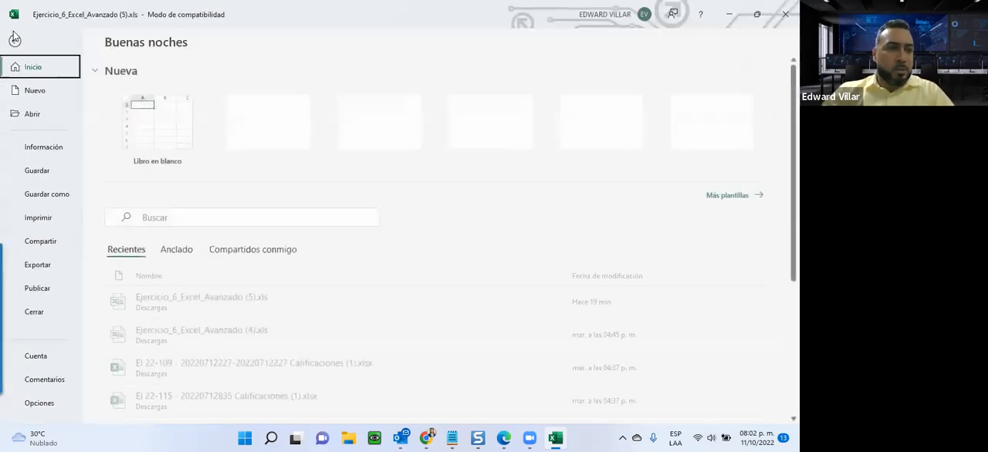
{"action": "left_click", "coordinate": [43, 196]}
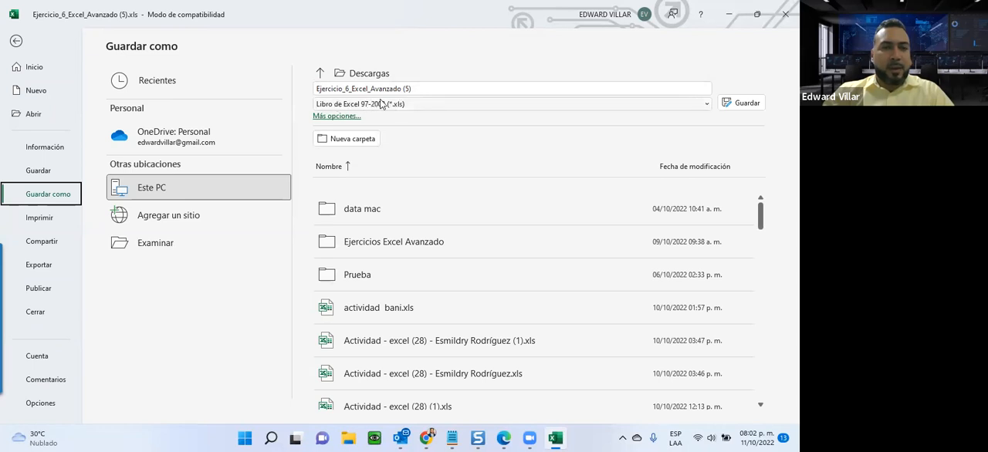
{"action": "left_click", "coordinate": [416, 106]}
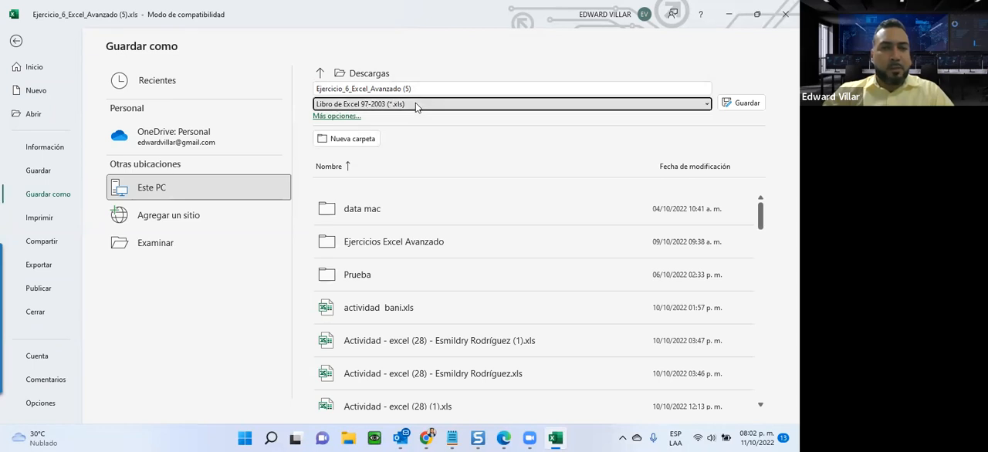
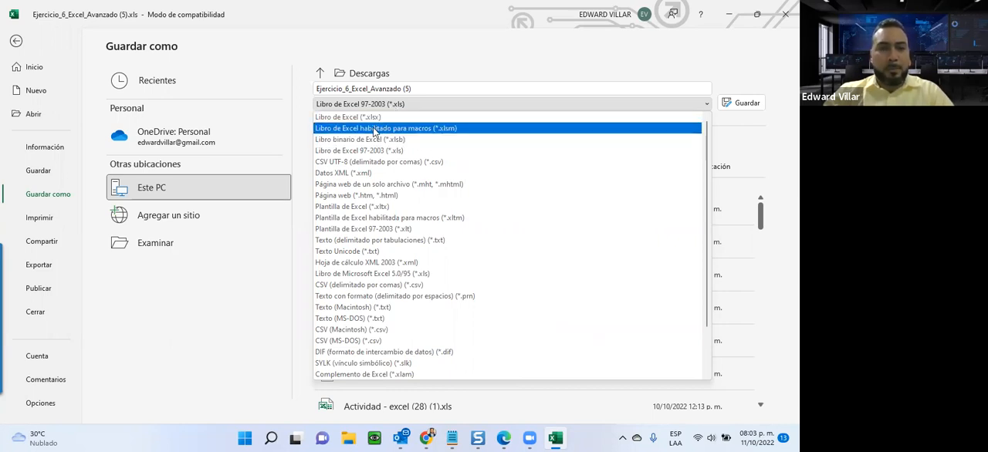
Save the workbook in Descargas as a macro-enabled Excel workbook (*.xlsm), keeping the name Ejercicio_6_Excel_Avanzado (5).
{"action": "left_click", "coordinate": [375, 129]}
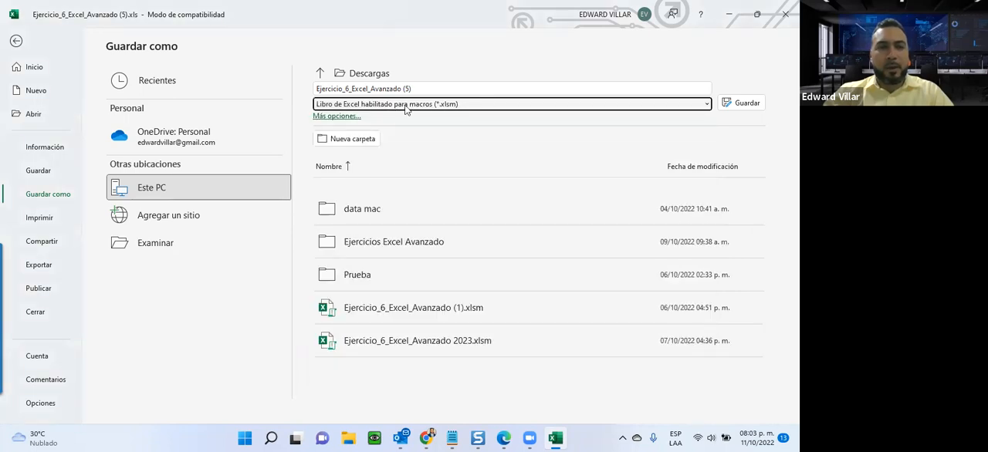
{"action": "left_click", "coordinate": [749, 106]}
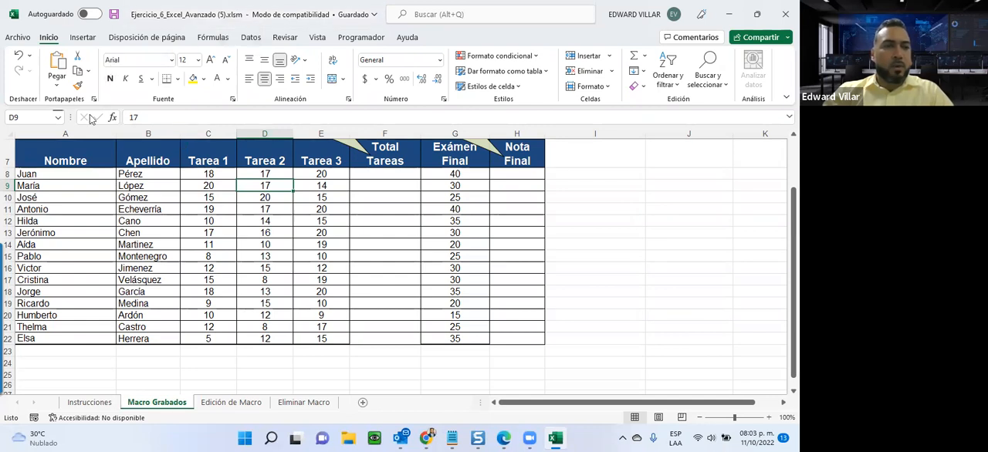
Try to open the MACROCOLOR3 macro stored in PERSONAL.XLSB for modification.
{"action": "left_click", "coordinate": [352, 38]}
{"action": "left_click", "coordinate": [50, 75]}
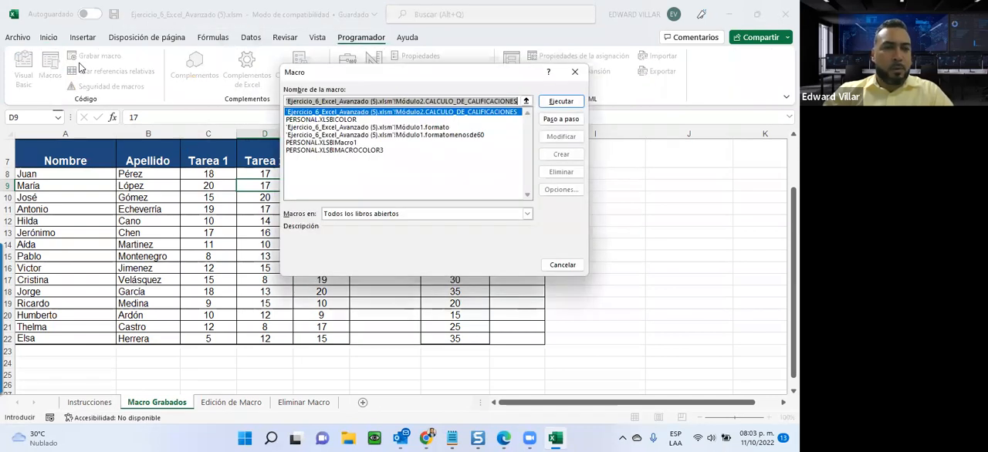
{"action": "left_click", "coordinate": [345, 119]}
{"action": "left_click", "coordinate": [337, 144]}
{"action": "left_click", "coordinate": [360, 150]}
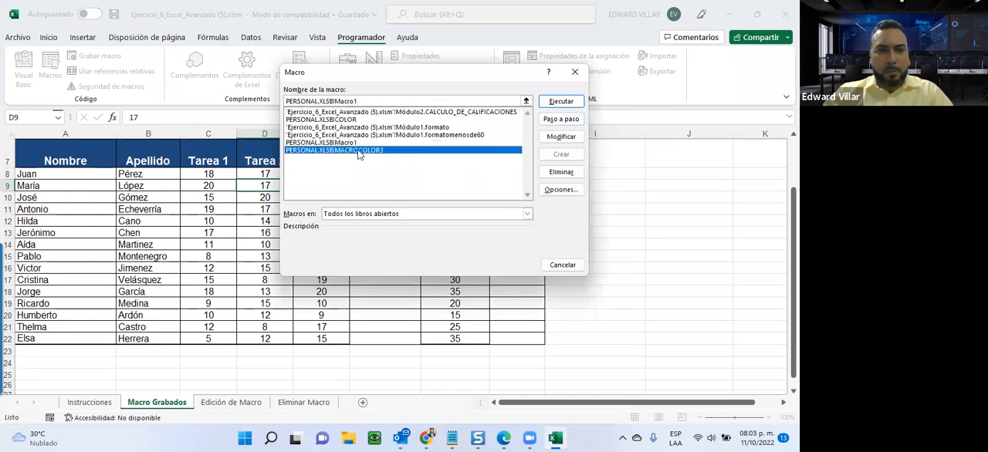
{"action": "left_click", "coordinate": [561, 137]}
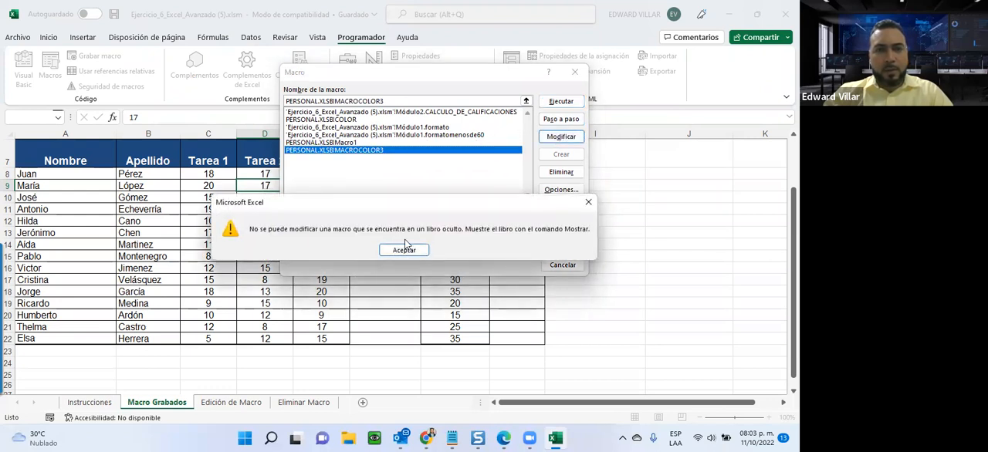
{"action": "left_click", "coordinate": [404, 250]}
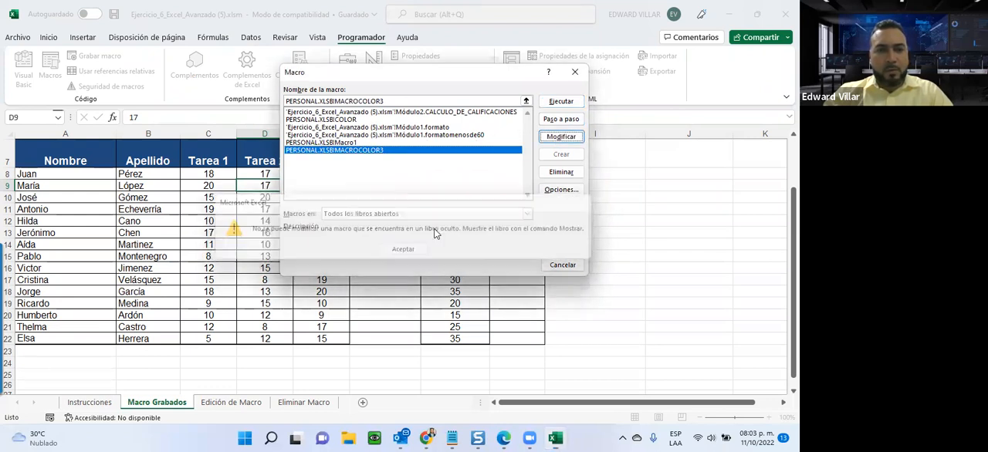
{"action": "left_click", "coordinate": [562, 265]}
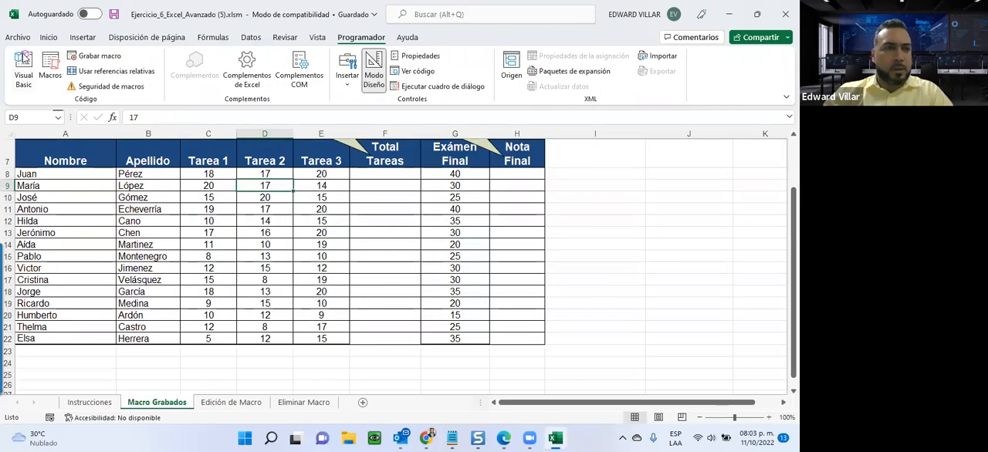
In the Trust Center's message bar settings, choose never to show information about blocked content and apply the options.
{"action": "left_click", "coordinate": [19, 39]}
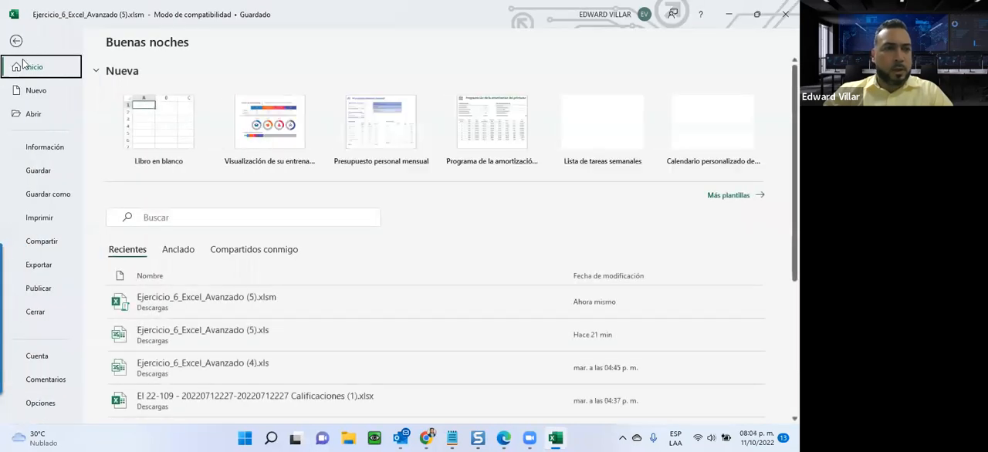
{"action": "left_click", "coordinate": [40, 402]}
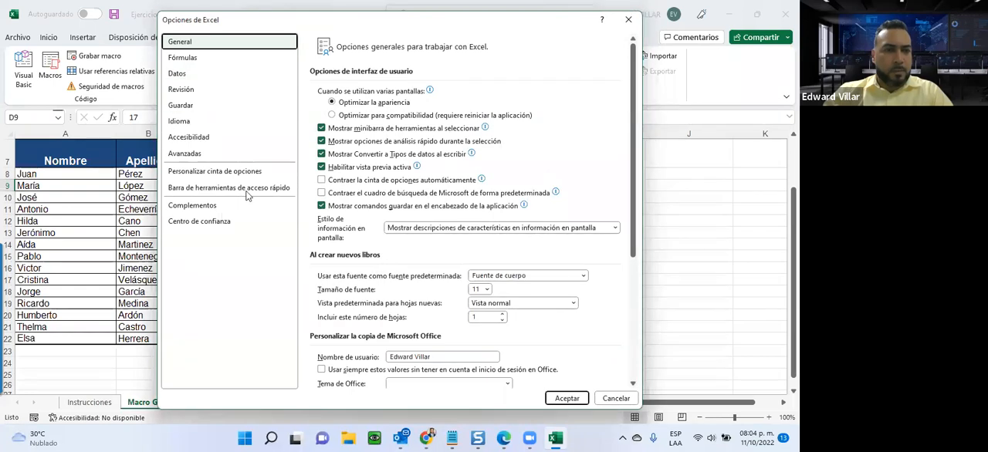
{"action": "left_click", "coordinate": [229, 225]}
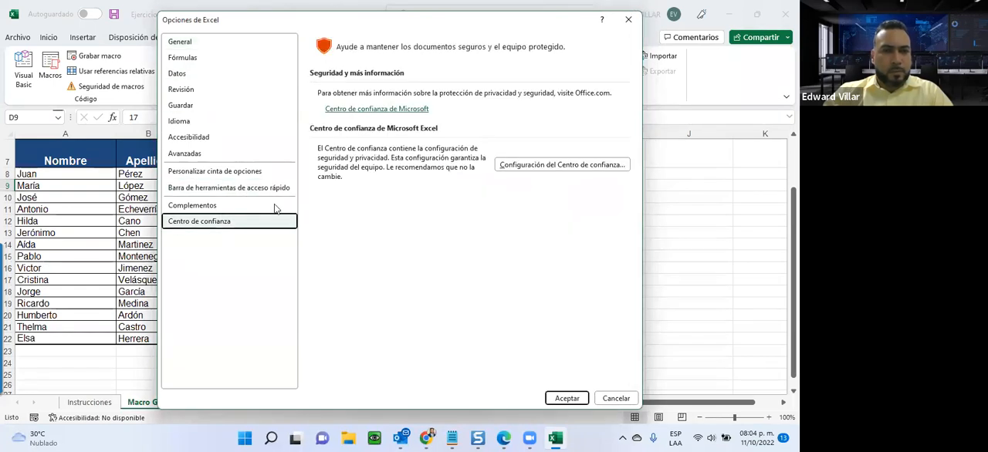
{"action": "left_click", "coordinate": [550, 165]}
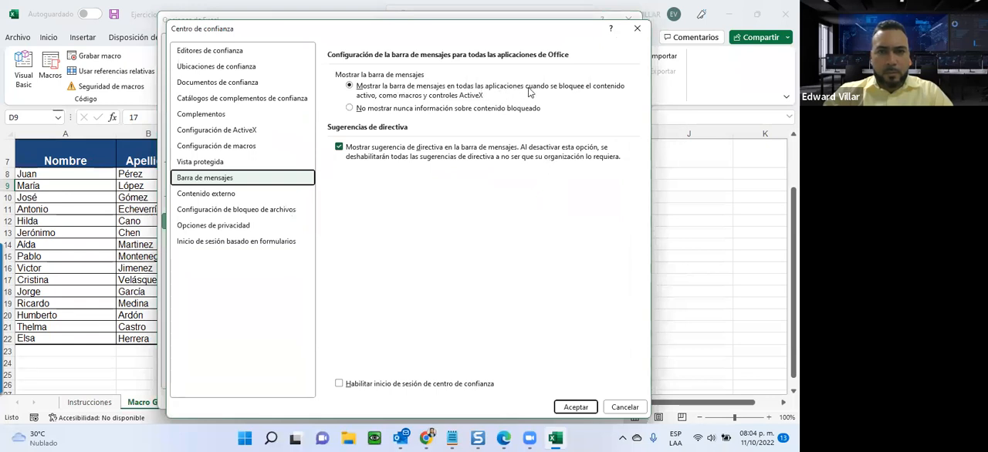
{"action": "left_click", "coordinate": [501, 109]}
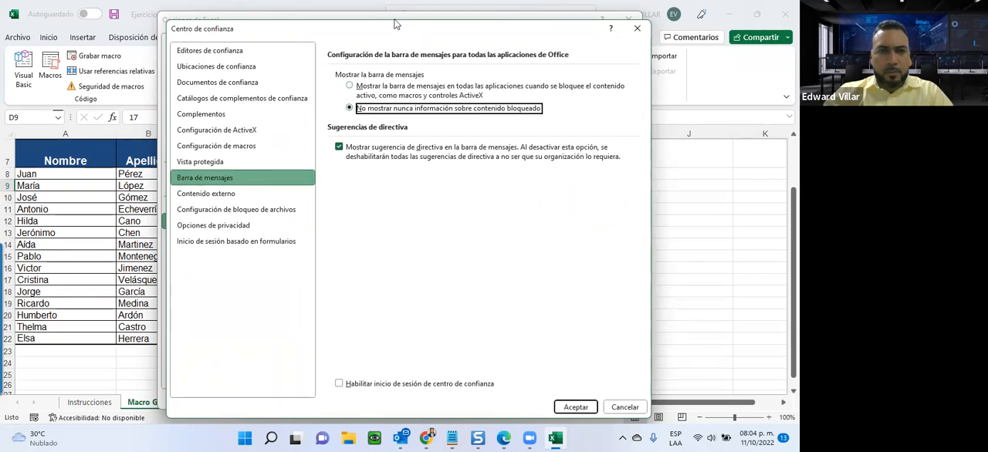
{"action": "left_click_drag", "start_coordinate": [402, 35], "coordinate": [326, 16]}
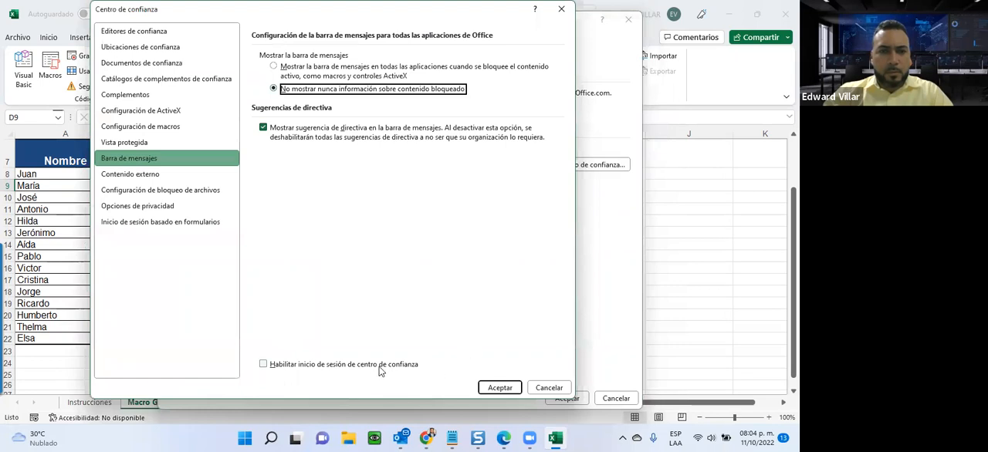
{"action": "left_click", "coordinate": [498, 388]}
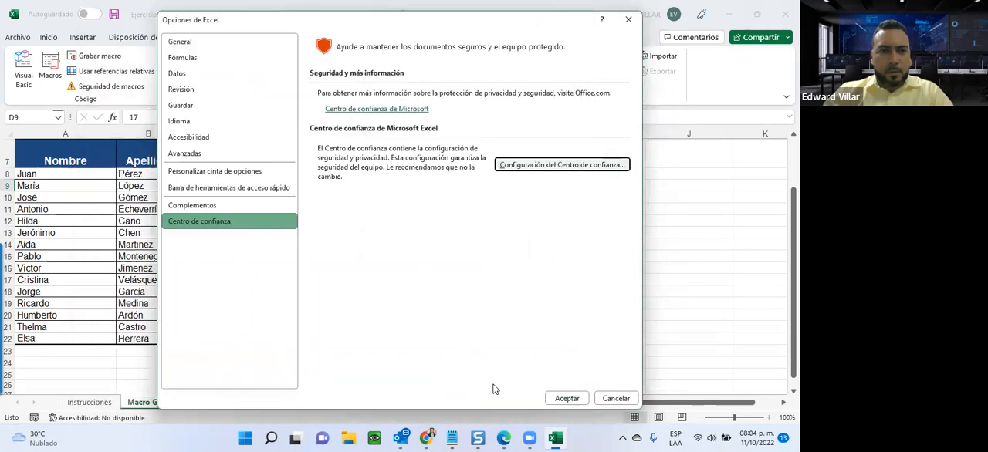
{"action": "left_click", "coordinate": [564, 398]}
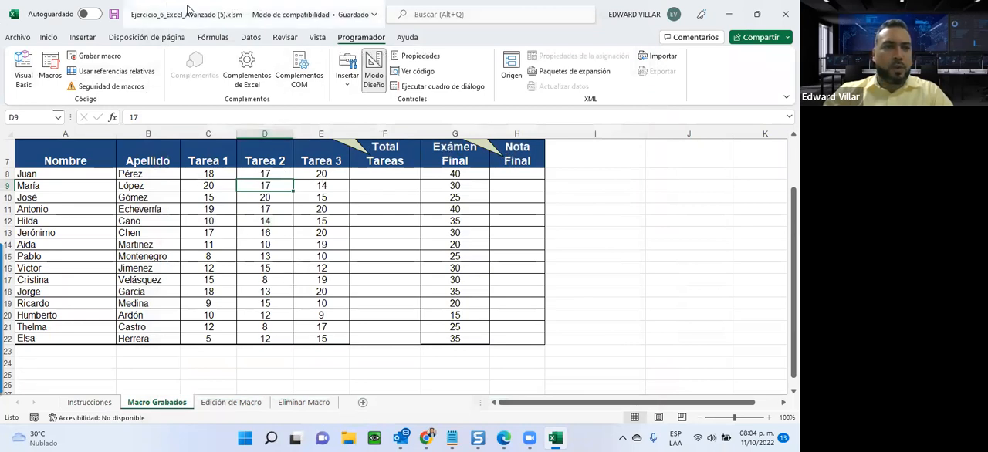
Check the list of available macros, and save and close the workbook.
{"action": "left_click", "coordinate": [49, 73]}
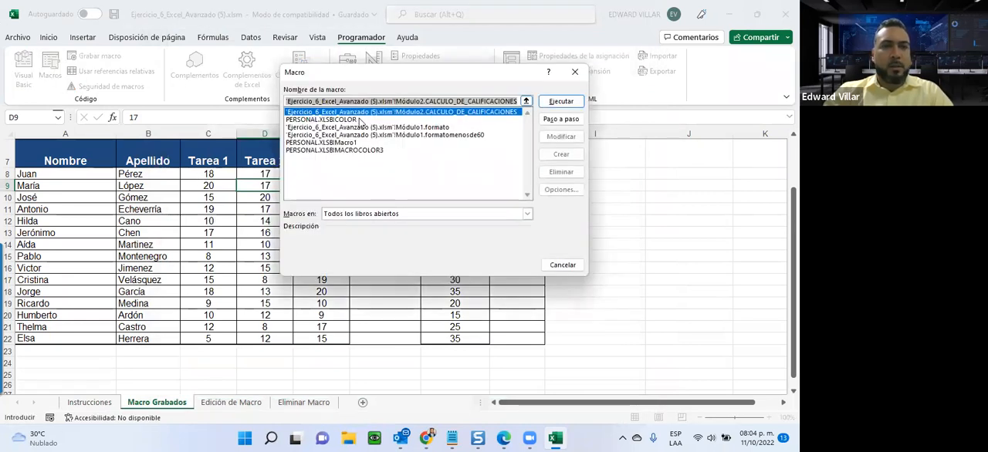
{"action": "left_click", "coordinate": [556, 265]}
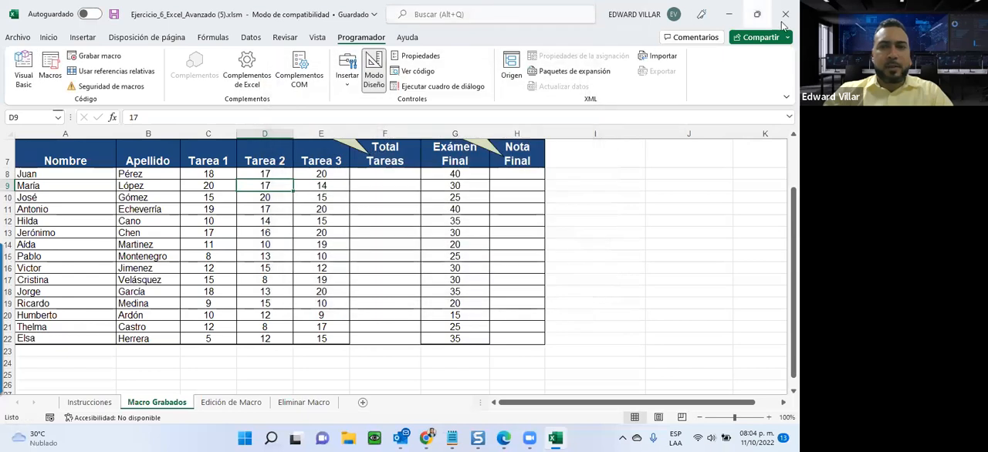
{"action": "left_click", "coordinate": [114, 15]}
{"action": "left_click", "coordinate": [786, 14]}
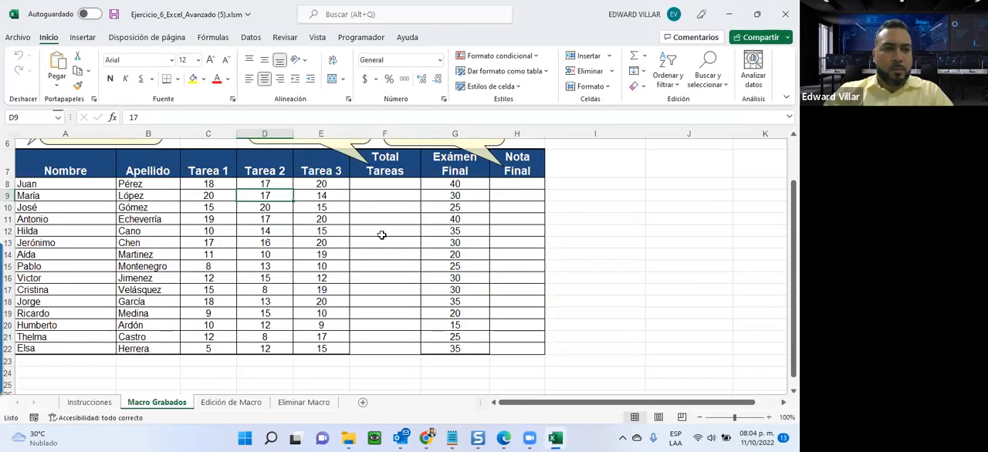
In the reopened workbook, review the macros available in all open workbooks and the choices for where macros are stored.
{"action": "left_click", "coordinate": [381, 235]}
{"action": "left_click", "coordinate": [294, 186]}
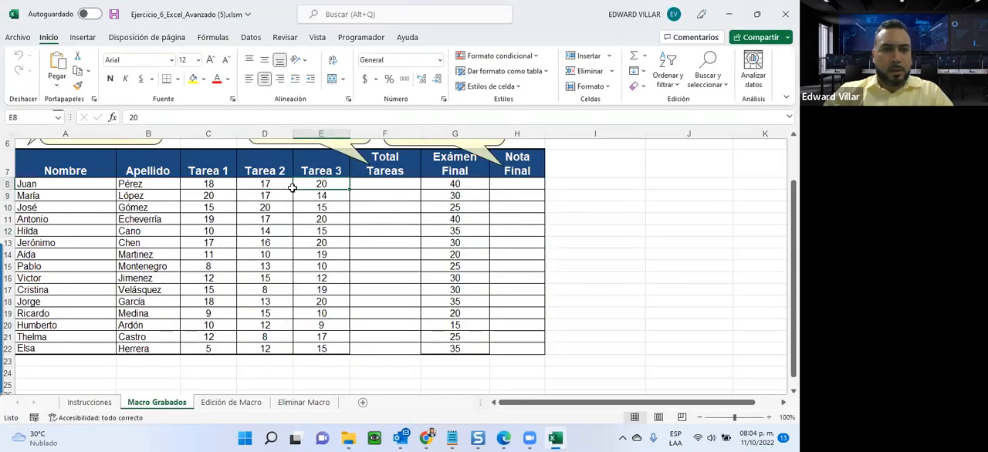
{"action": "left_click", "coordinate": [363, 38]}
{"action": "left_click", "coordinate": [54, 70]}
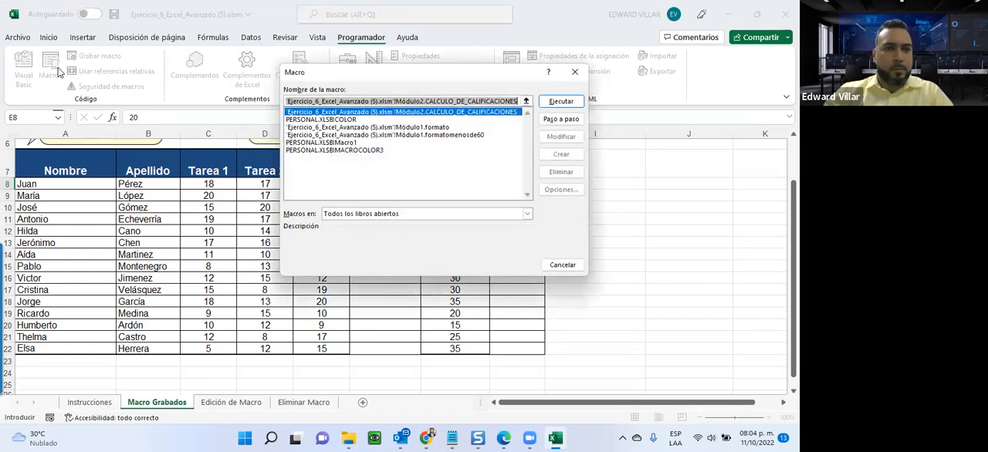
{"action": "left_click", "coordinate": [321, 121]}
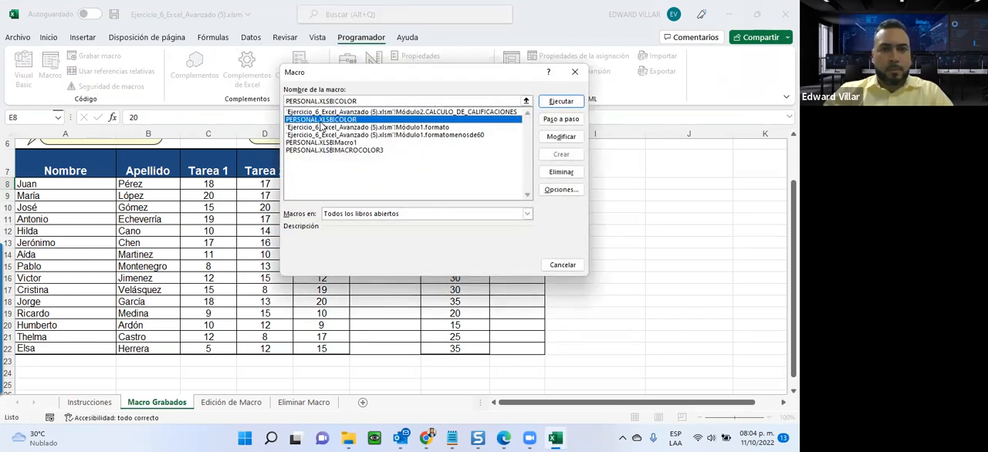
{"action": "left_click", "coordinate": [325, 113]}
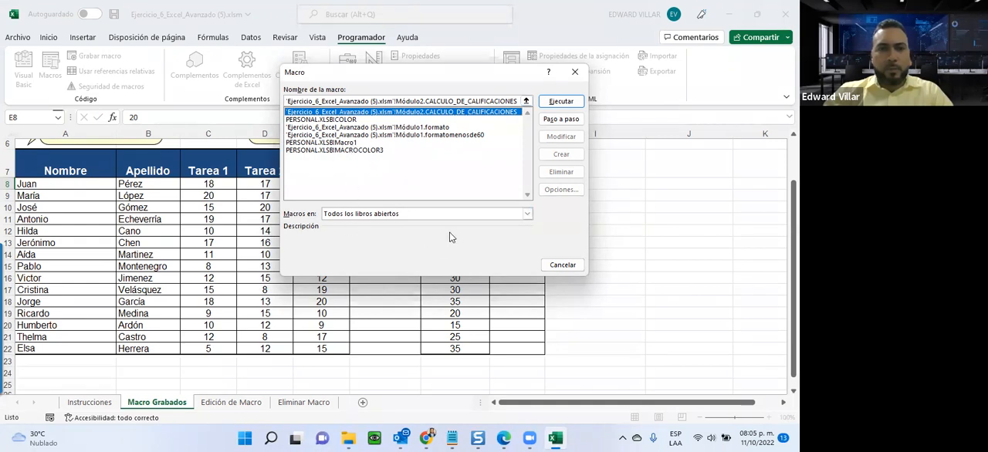
{"action": "left_click", "coordinate": [359, 217]}
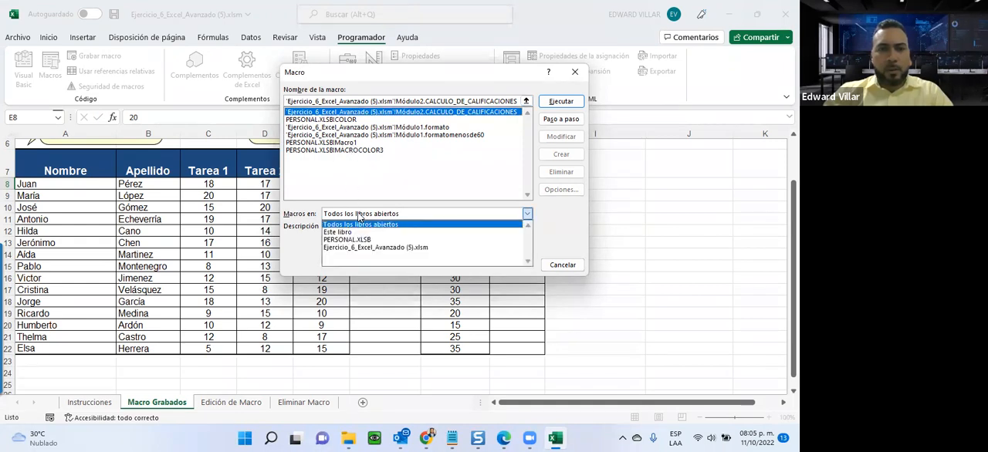
{"action": "left_click", "coordinate": [359, 217]}
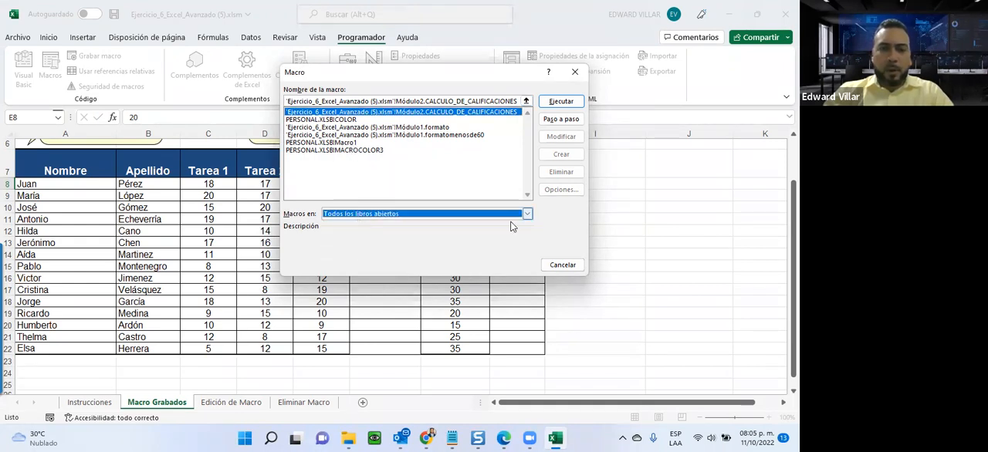
{"action": "left_click", "coordinate": [562, 265]}
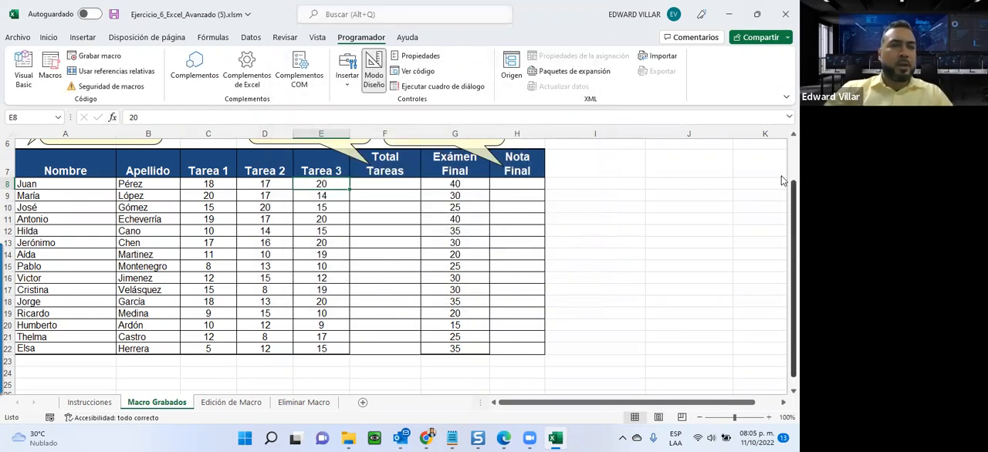
Draw a form-control button beside the table across columns I and J, rows 10 to 12, and assign it the CALCULO_DE_CALIFICACIONES macro.
{"action": "scroll", "coordinate": [316, 276], "scroll_direction": "up", "scroll_amount": 1}
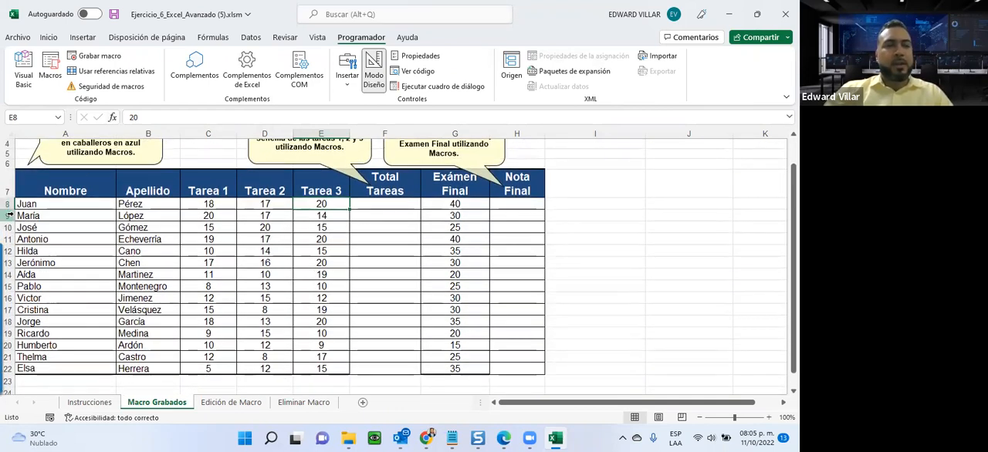
{"action": "left_click", "coordinate": [39, 207]}
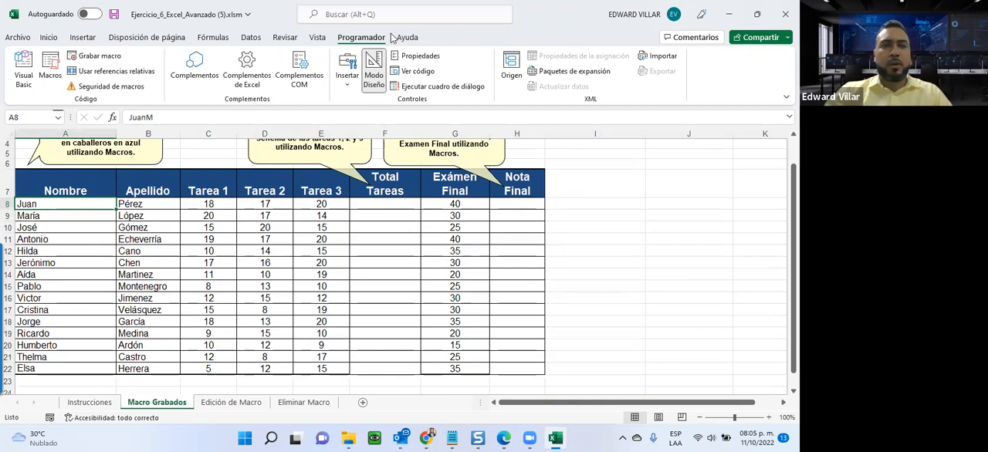
{"action": "left_click", "coordinate": [347, 88]}
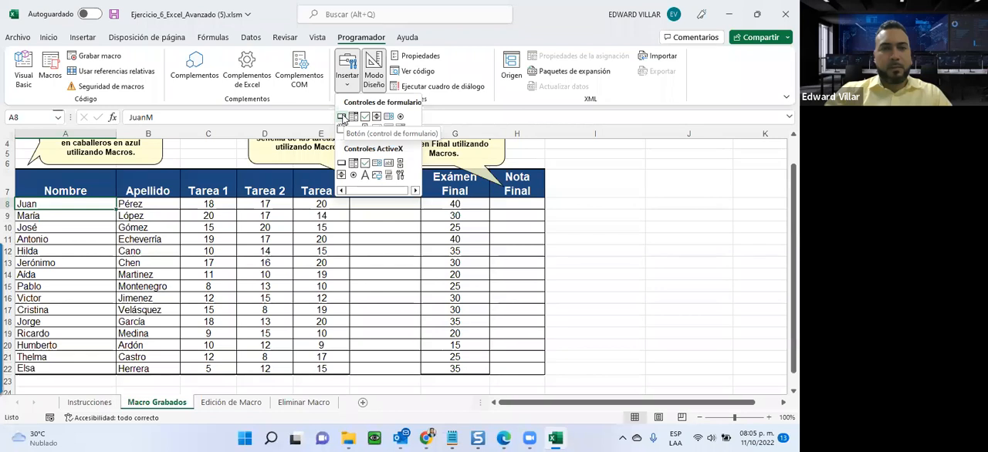
{"action": "left_click", "coordinate": [342, 117]}
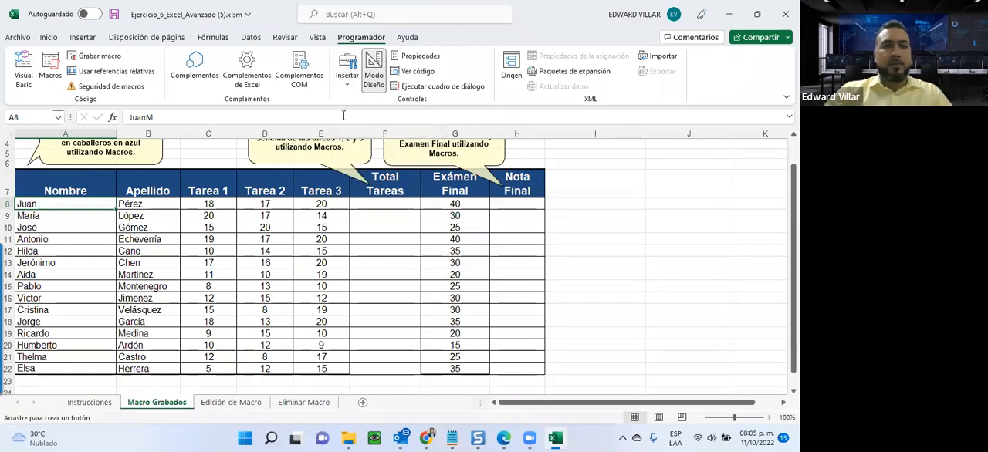
{"action": "scroll", "coordinate": [275, 195], "scroll_direction": "down", "scroll_amount": 2}
{"action": "scroll", "coordinate": [541, 220], "scroll_direction": "up", "scroll_amount": 1}
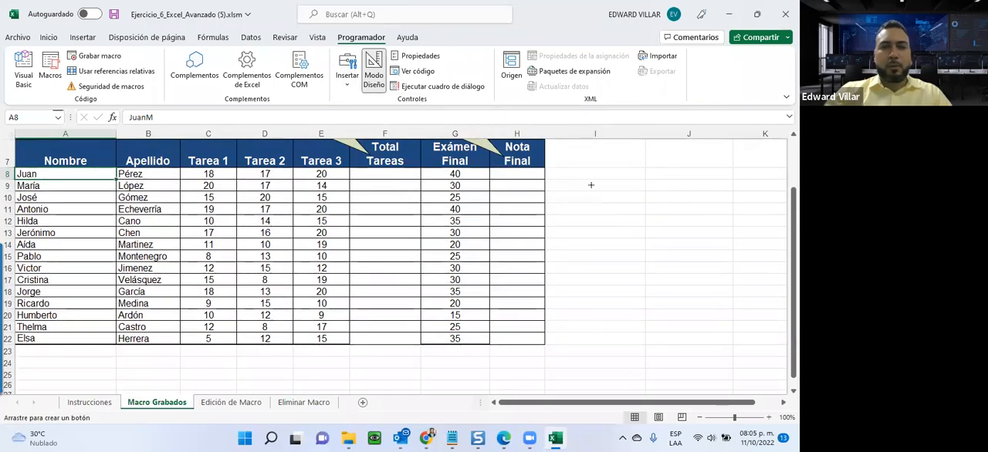
{"action": "mouse_move", "coordinate": [554, 191]}
{"action": "left_mouse_down"}
{"action": "mouse_move", "coordinate": [668, 231]}
{"action": "mouse_move", "coordinate": [732, 227]}
{"action": "left_mouse_up"}
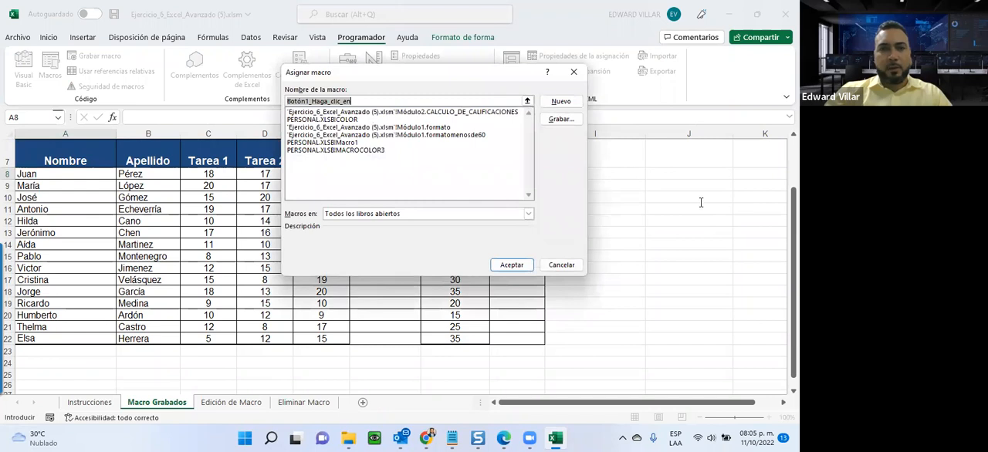
{"action": "left_click", "coordinate": [393, 113]}
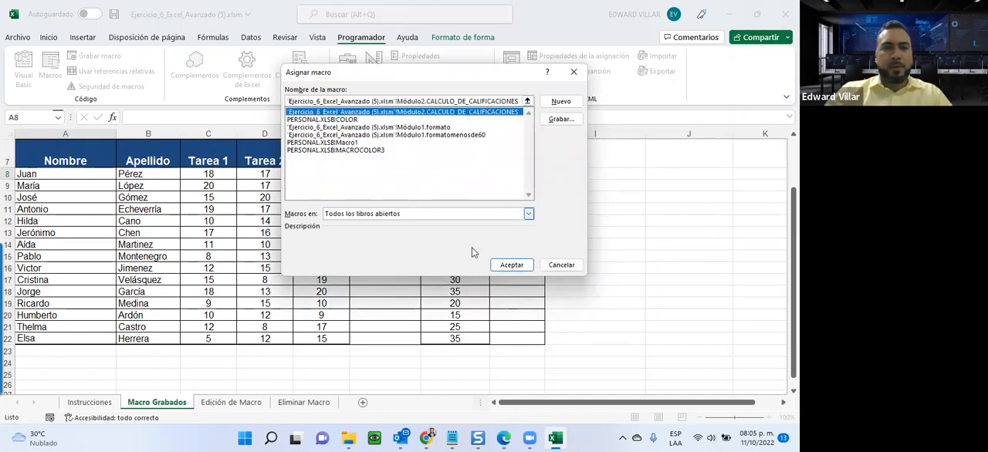
{"action": "left_click", "coordinate": [516, 265]}
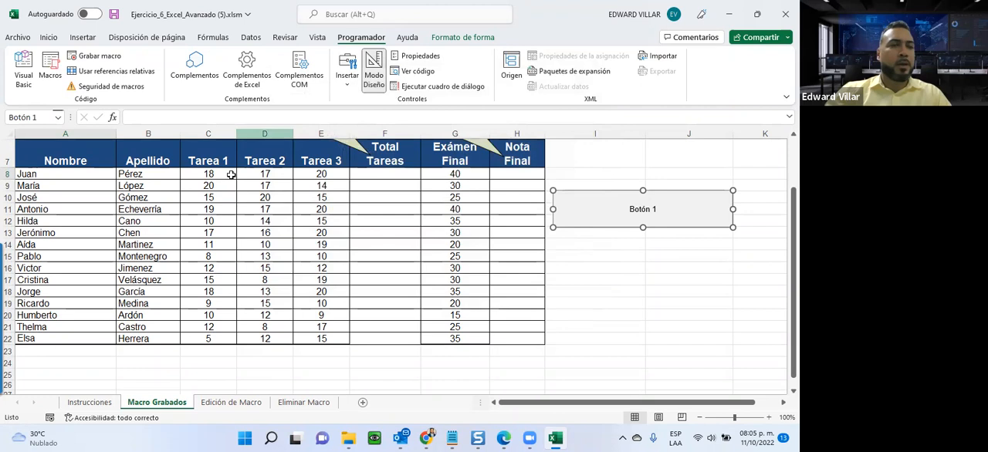
Replace the new button's default caption with "CAL" and check the exact name of the calculation macro in the macro list.
{"action": "left_click", "coordinate": [631, 211]}
{"action": "key", "text": "Delete"}
{"action": "key", "text": "Delete"}
{"action": "key", "text": "Delete"}
{"action": "key", "text": "Delete"}
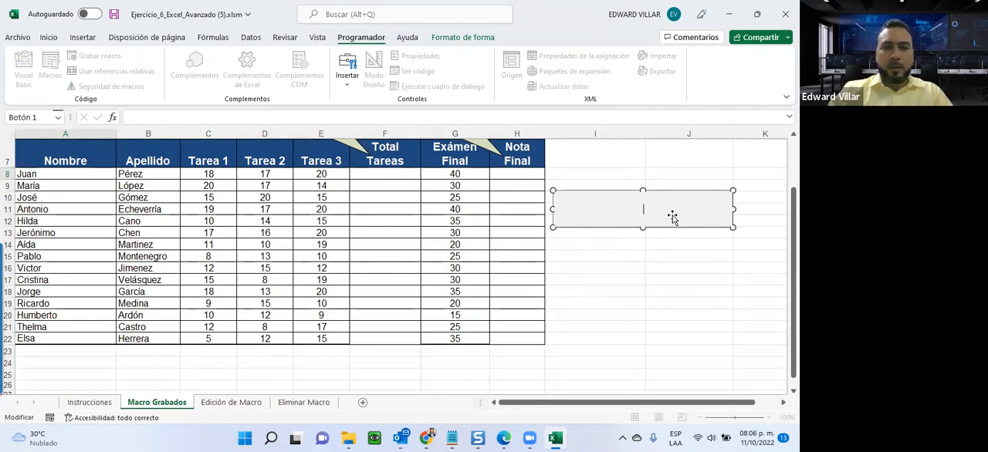
{"action": "type", "text": "RE"}
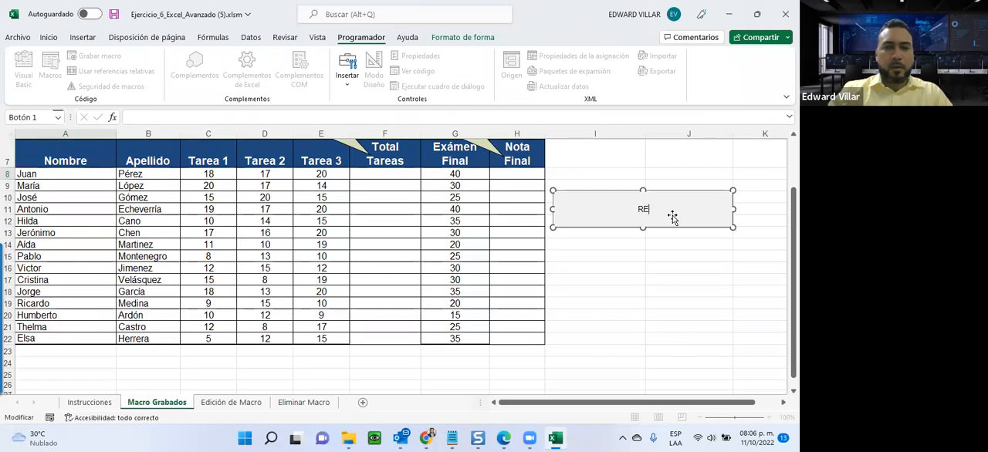
{"action": "type", "text": "CALULA"}
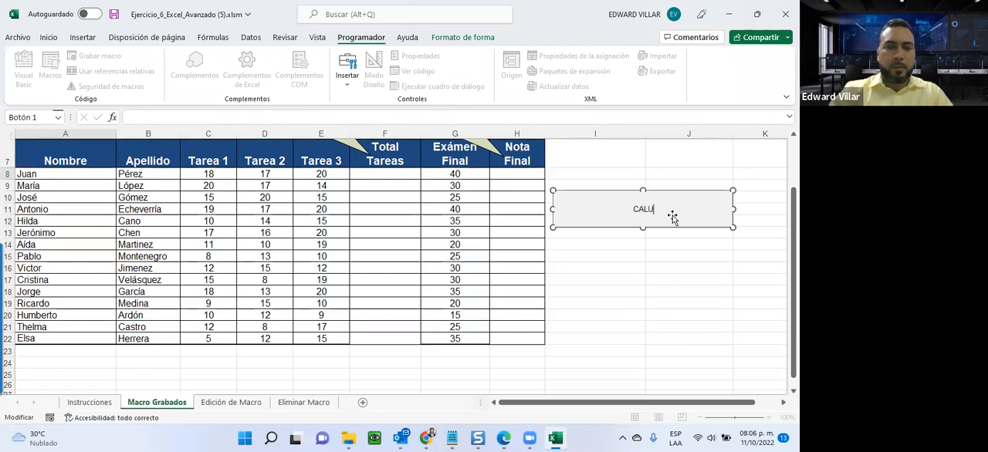
{"action": "key", "text": "BackSpace"}
{"action": "key", "text": "BackSpace"}
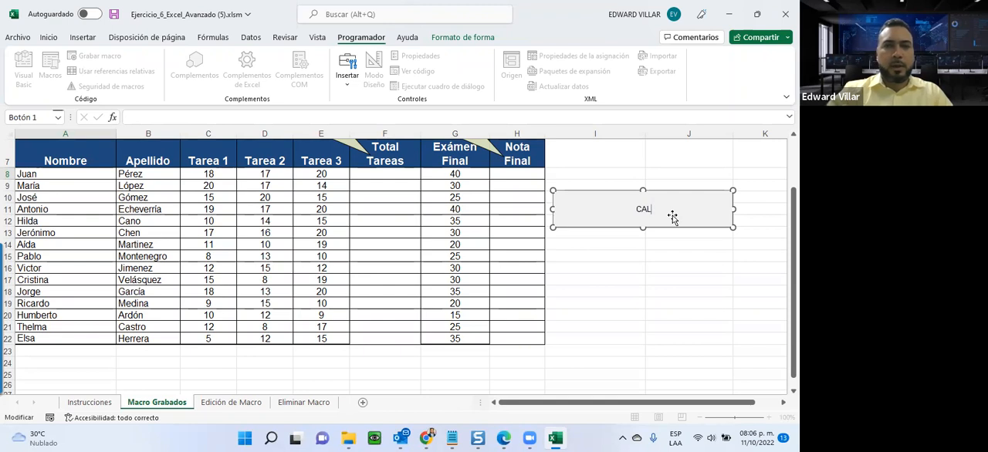
{"action": "left_click", "coordinate": [578, 159]}
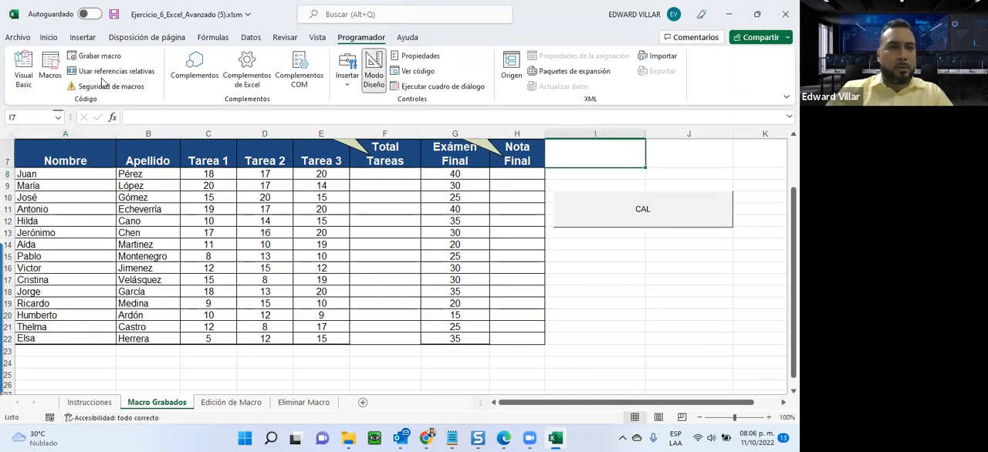
{"action": "left_click", "coordinate": [49, 68]}
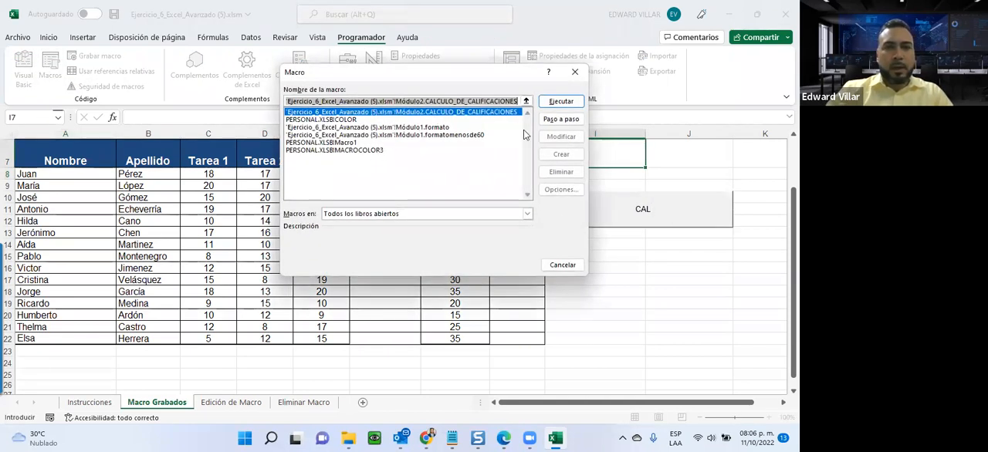
{"action": "left_click", "coordinate": [562, 264]}
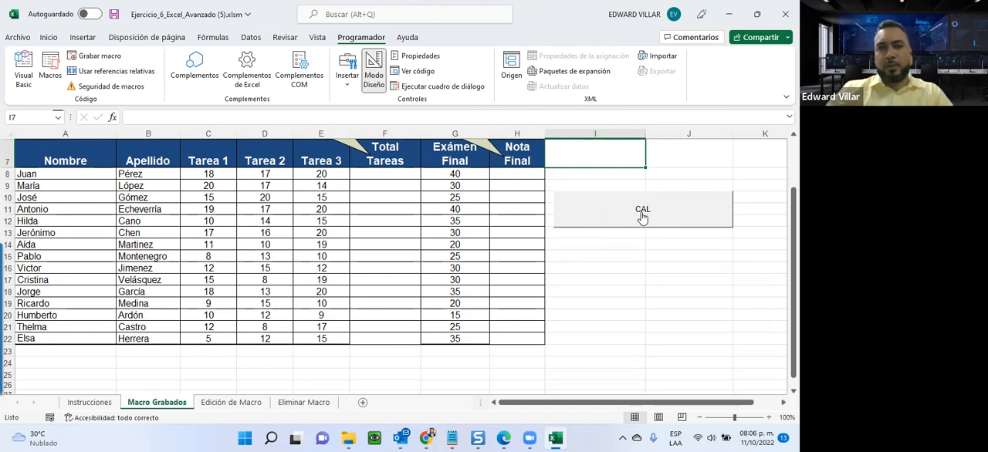
Complete the button's caption so that it reads "CALCULO DE CALIFICACIONES".
{"action": "left_click", "coordinate": [684, 313]}
{"action": "right_click", "coordinate": [607, 220]}
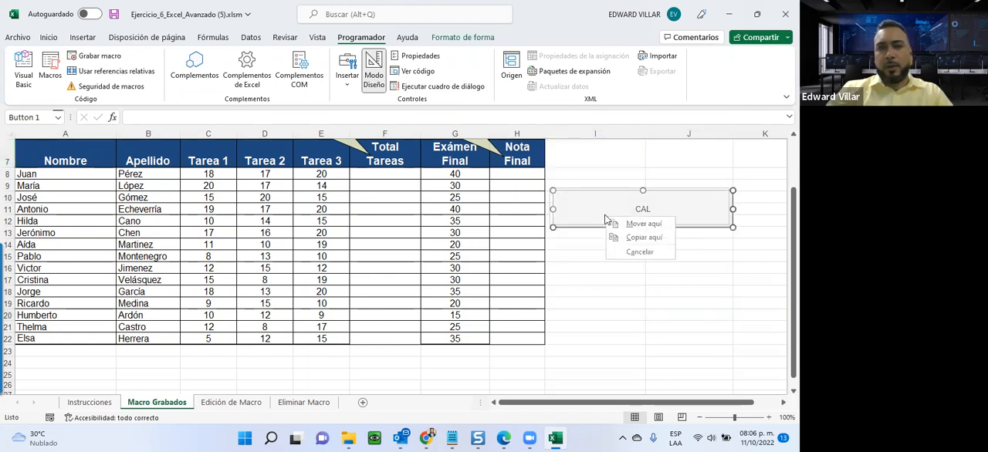
{"action": "left_click", "coordinate": [693, 210]}
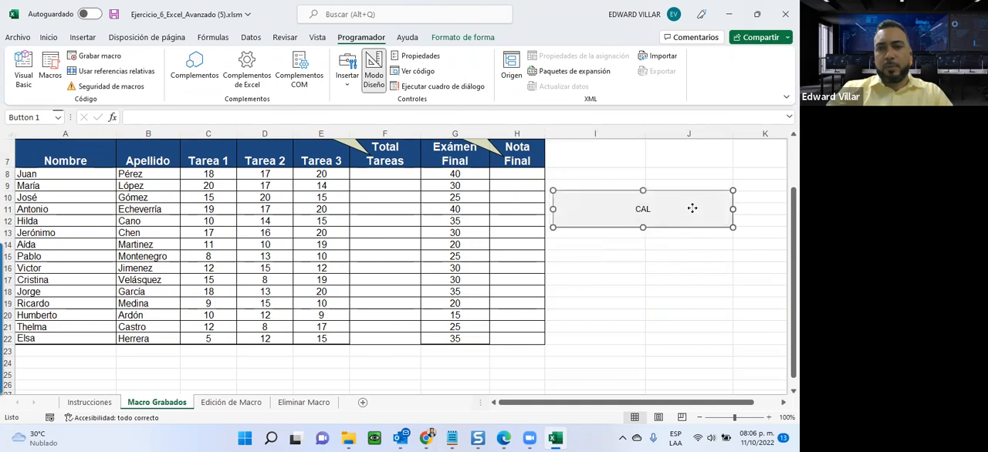
{"action": "left_click", "coordinate": [637, 209]}
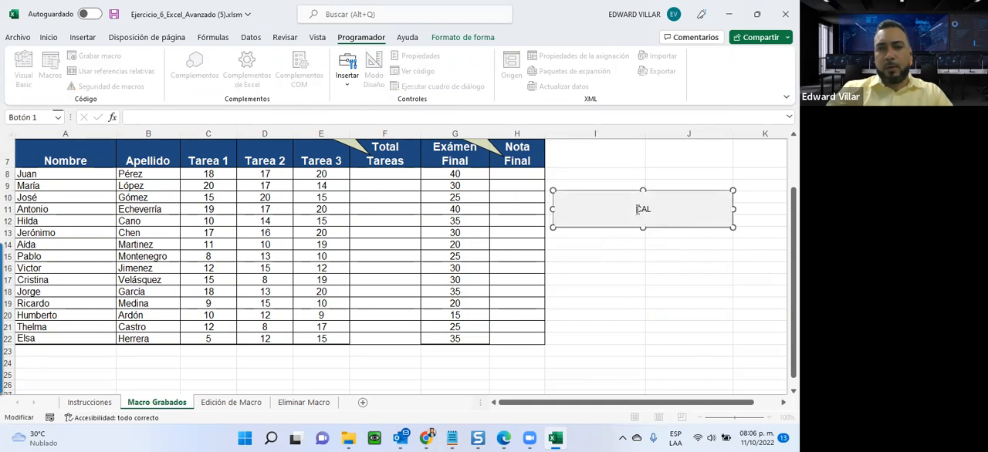
{"action": "type", "text": "CULO DE CALIFICACIONES"}
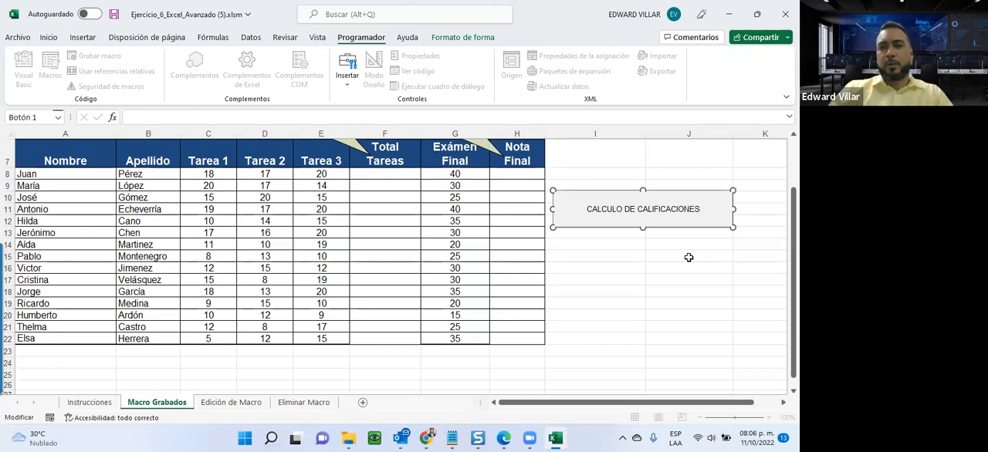
{"action": "left_click", "coordinate": [688, 257]}
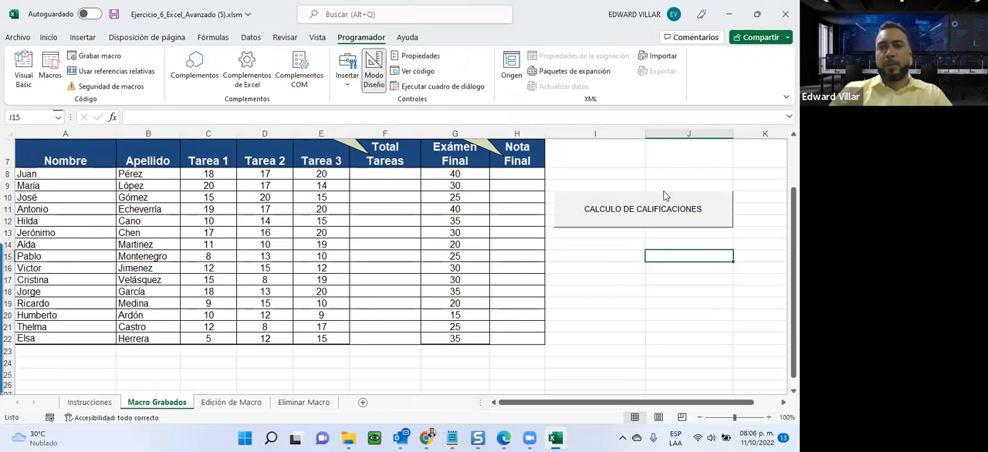
Make the first name in cell A8 feminine by replacing its ending M with "aF", and color the F white.
{"action": "left_click", "coordinate": [383, 173]}
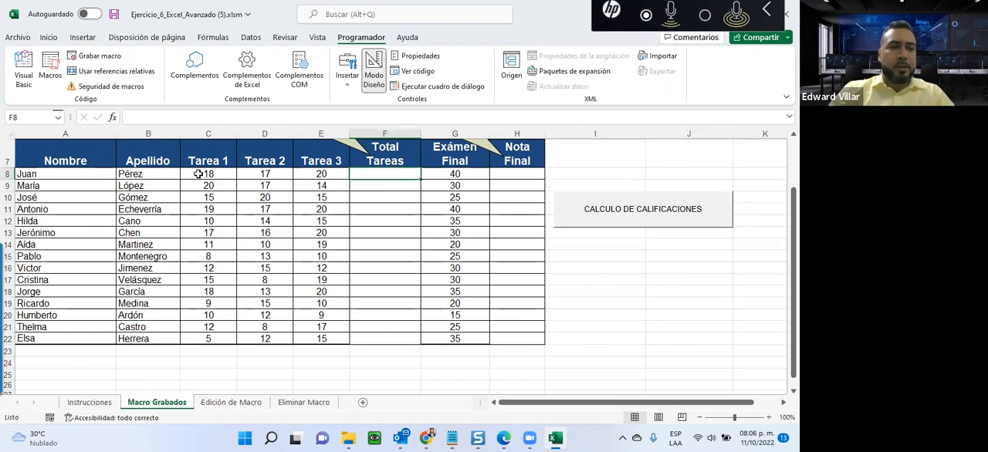
{"action": "left_click", "coordinate": [43, 174]}
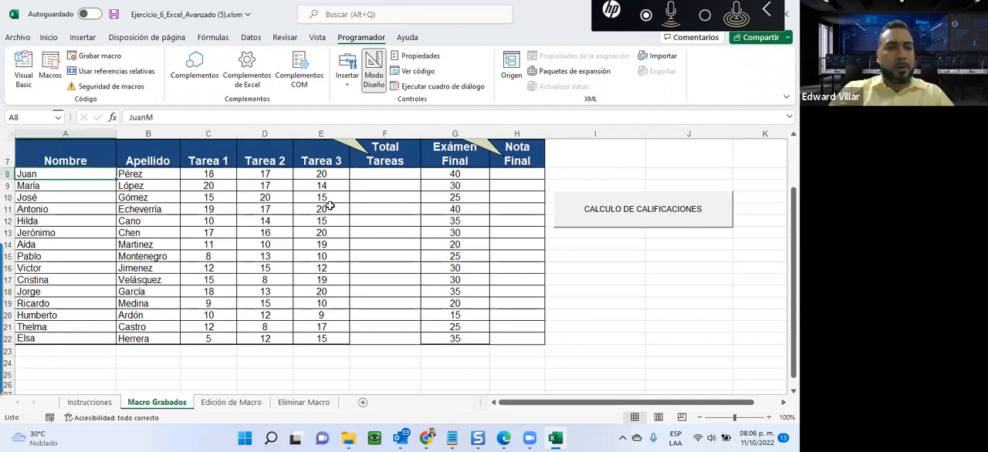
{"action": "left_click", "coordinate": [144, 116]}
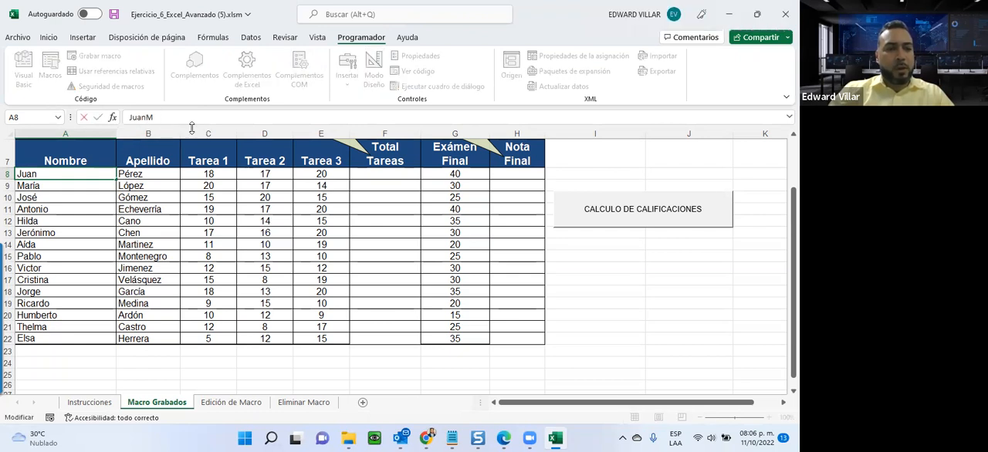
{"action": "type", "text": "aF"}
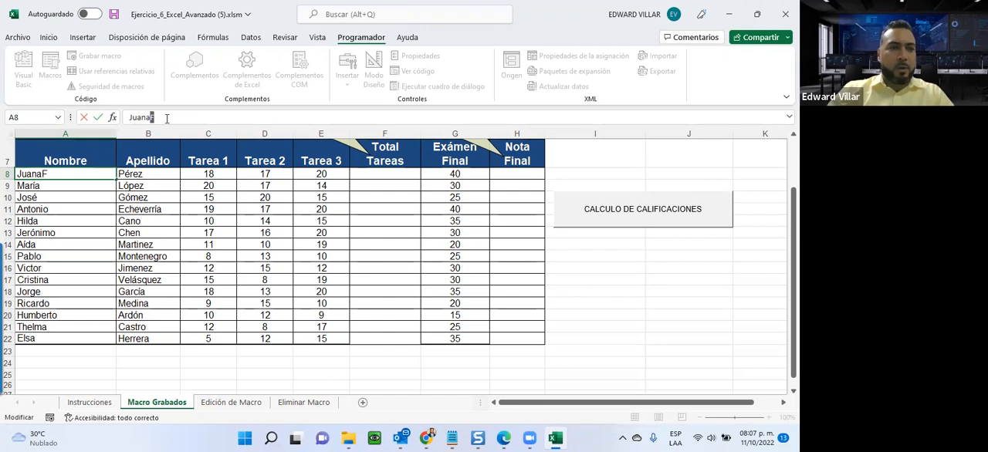
{"action": "left_click", "coordinate": [49, 37]}
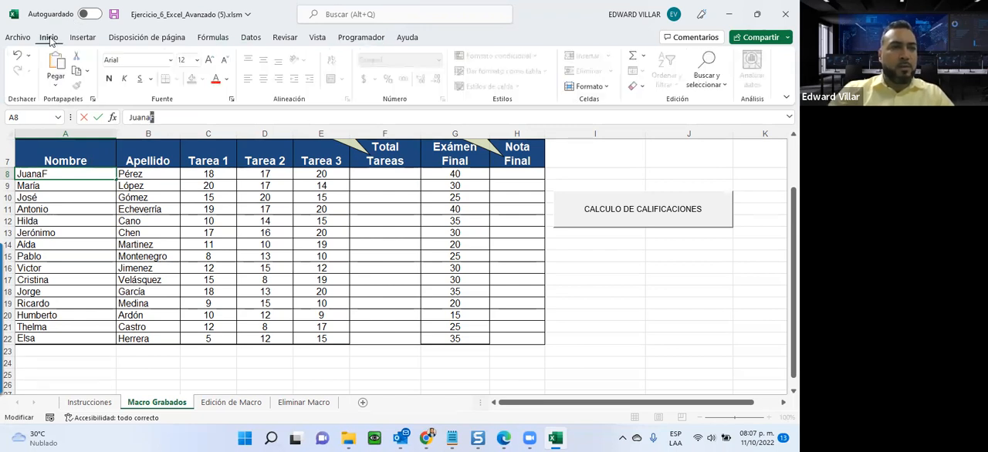
{"action": "left_click", "coordinate": [228, 79]}
{"action": "left_click", "coordinate": [225, 127]}
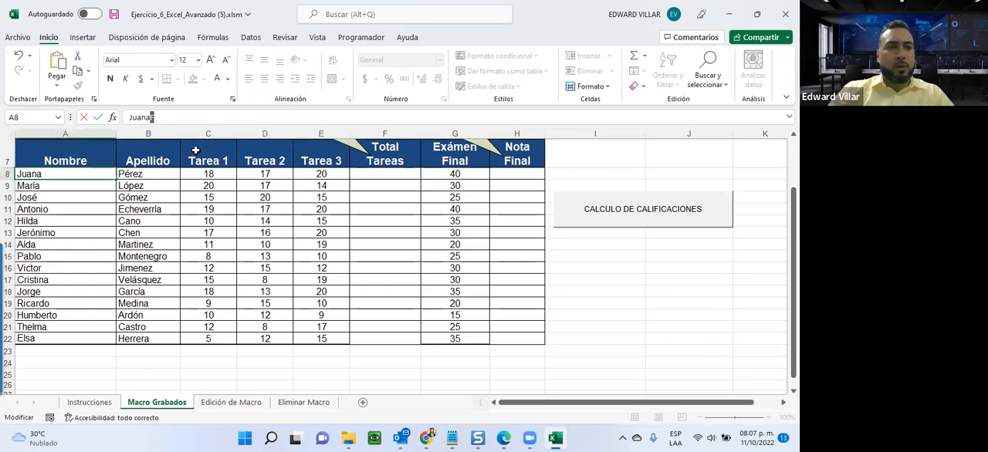
{"action": "left_click", "coordinate": [142, 258]}
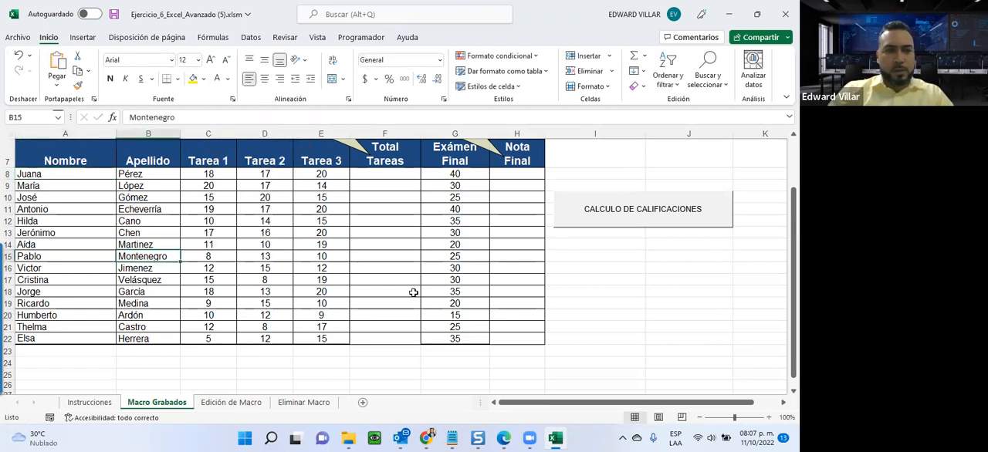
Try to run the macro from the CALCULO DE CALIFICACIONES button with cell F8 selected.
{"action": "left_click", "coordinate": [388, 173]}
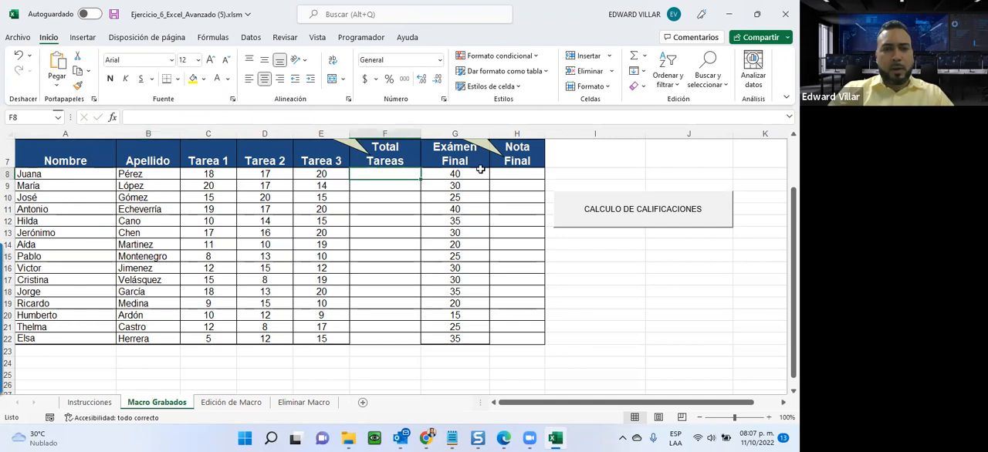
{"action": "left_click", "coordinate": [647, 209]}
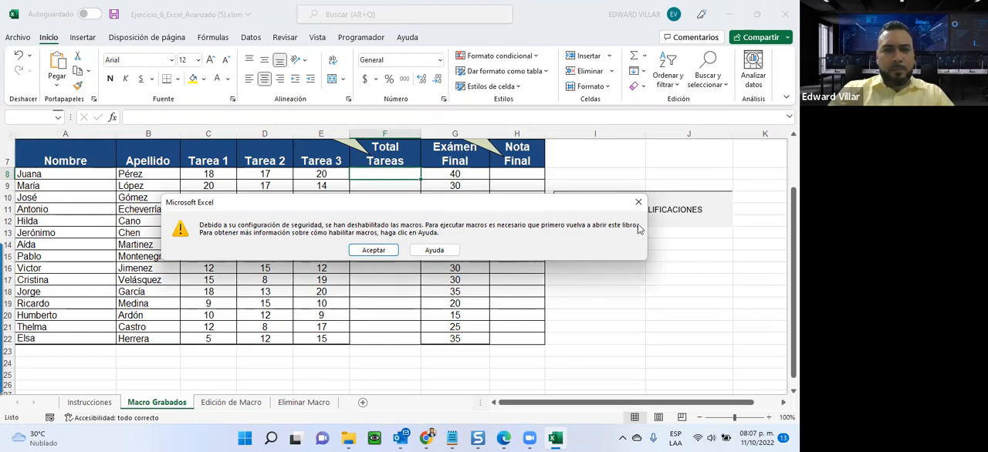
{"action": "left_click", "coordinate": [372, 250]}
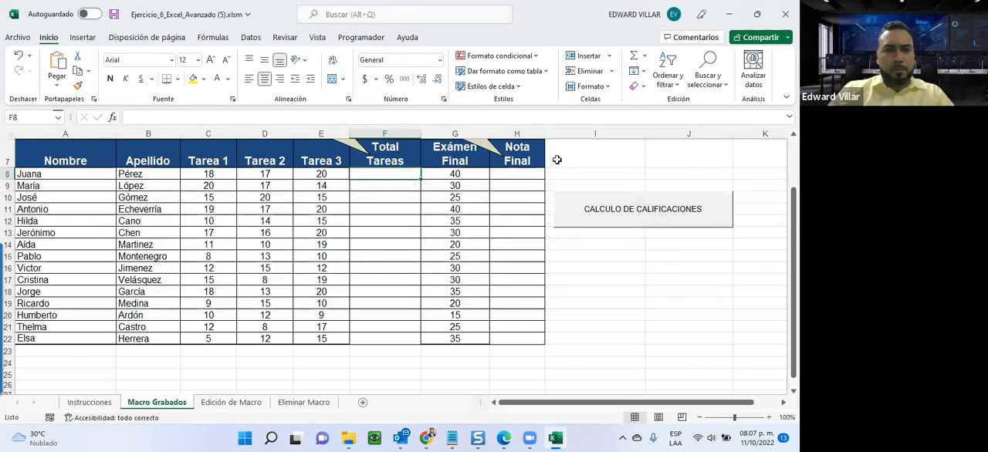
In the Trust Center, show the message bar in all applications when active content is blocked, disable Trust Center logging, and apply the options.
{"action": "left_click", "coordinate": [19, 37]}
{"action": "left_click", "coordinate": [42, 403]}
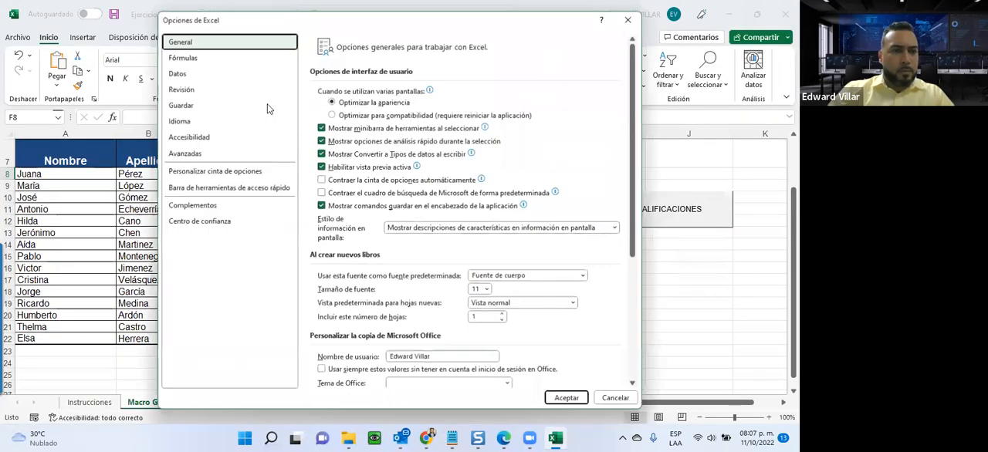
{"action": "left_click", "coordinate": [229, 187]}
{"action": "left_click", "coordinate": [198, 222]}
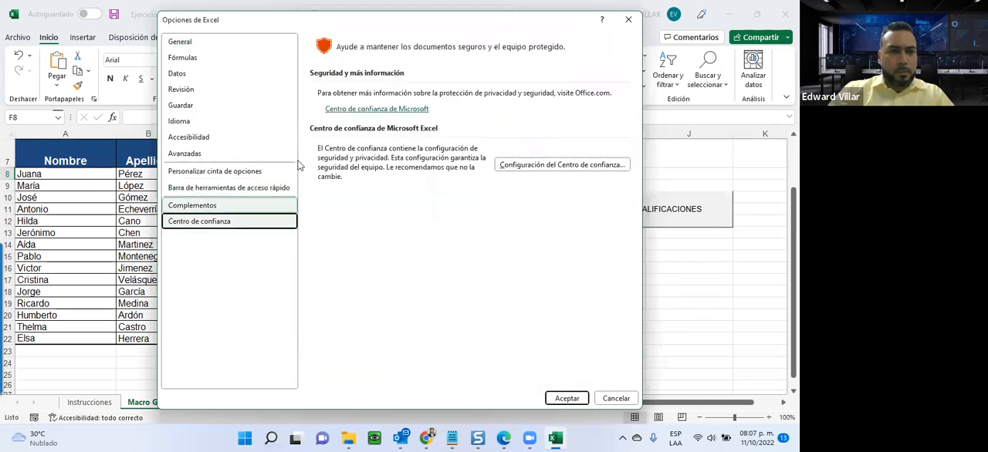
{"action": "left_click", "coordinate": [561, 166]}
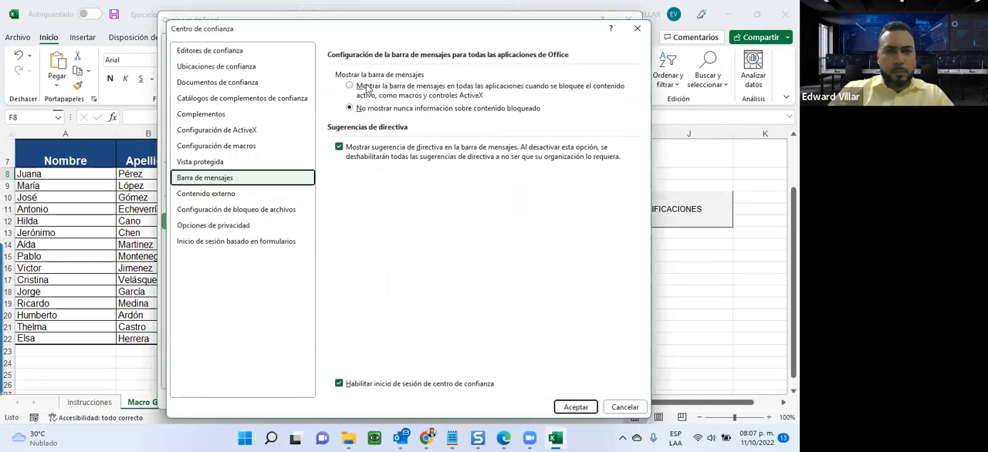
{"action": "left_click", "coordinate": [368, 89]}
{"action": "left_click", "coordinate": [340, 384]}
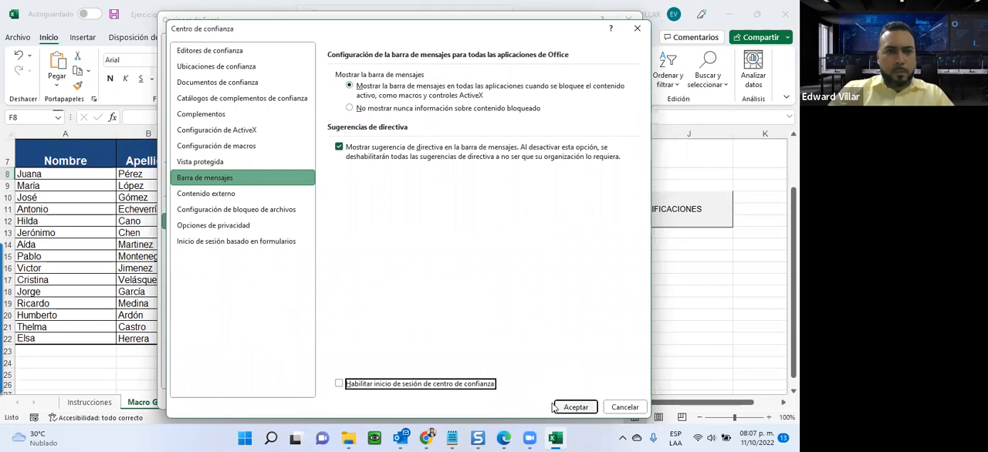
{"action": "left_click", "coordinate": [554, 408]}
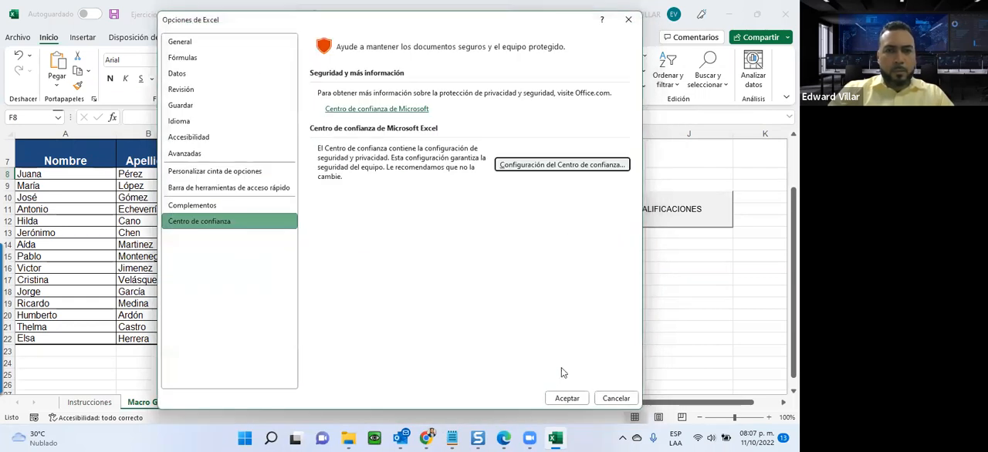
{"action": "left_click", "coordinate": [361, 109]}
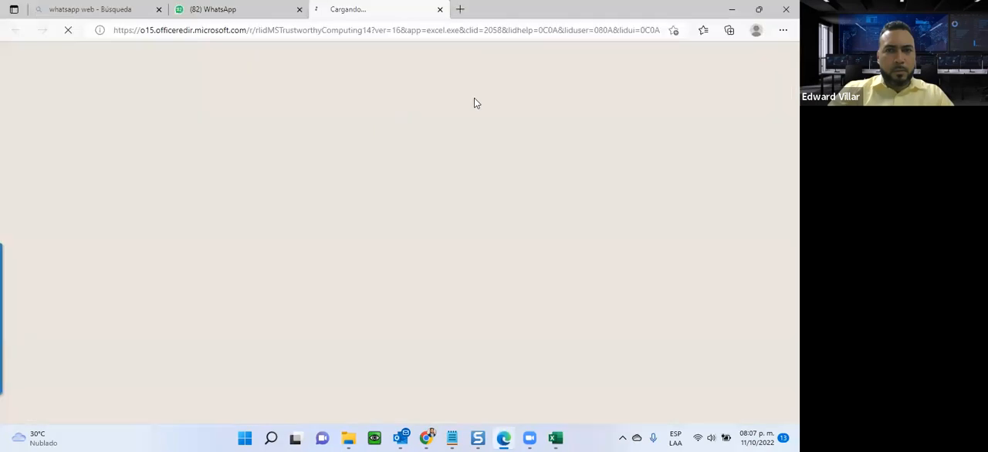
{"action": "left_click", "coordinate": [784, 6]}
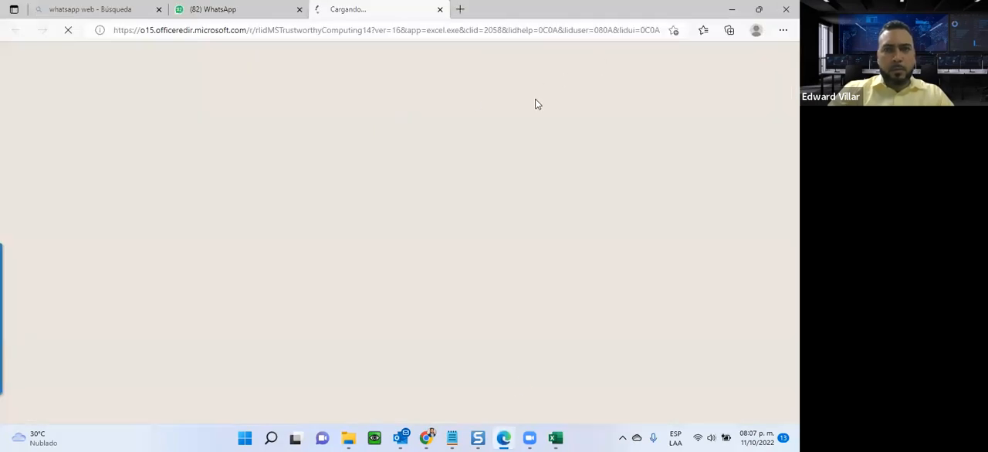
{"action": "left_click", "coordinate": [568, 399]}
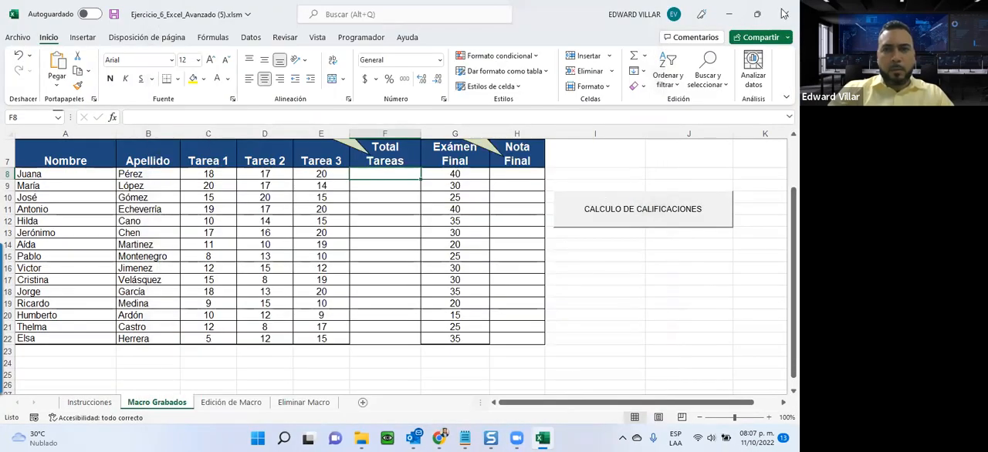
Close the workbook with its changes saved, and reopen Ejercicio_6_Excel_Avanzado (5).xlsm.
{"action": "left_click", "coordinate": [783, 15]}
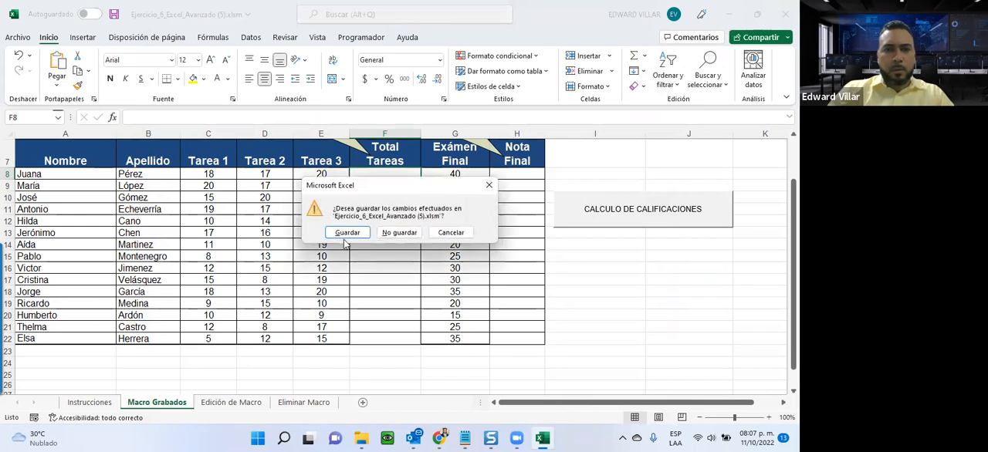
{"action": "left_click", "coordinate": [347, 232]}
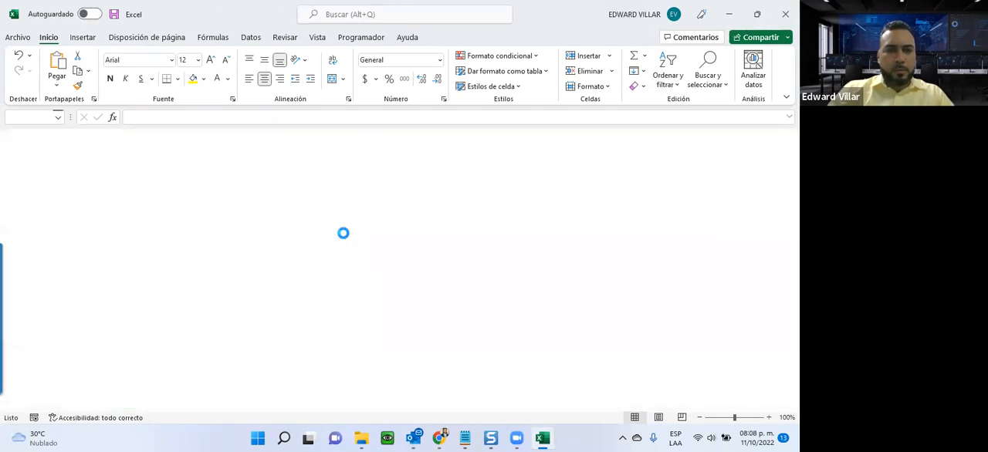
{"action": "double_click", "coordinate": [166, 122]}
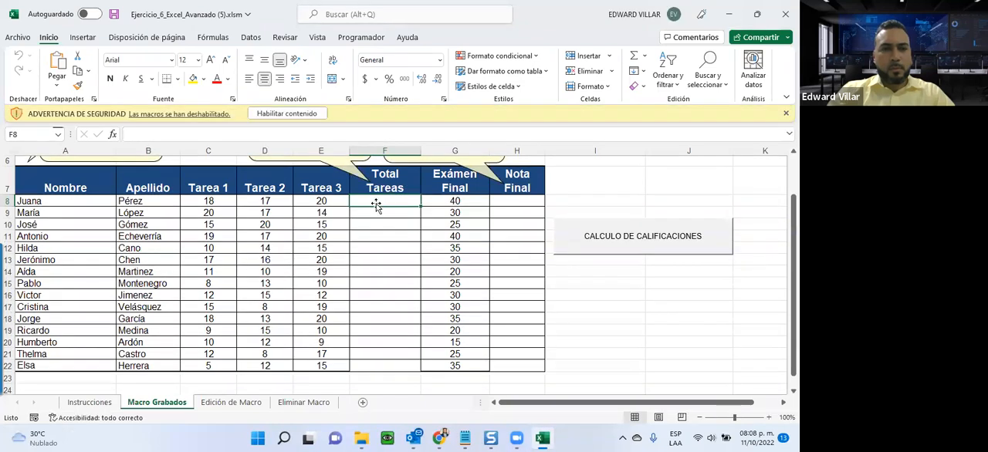
Enable the workbook's blocked macro content and run the macro from the CALCULO DE CALIFICACIONES button.
{"action": "left_click", "coordinate": [296, 116]}
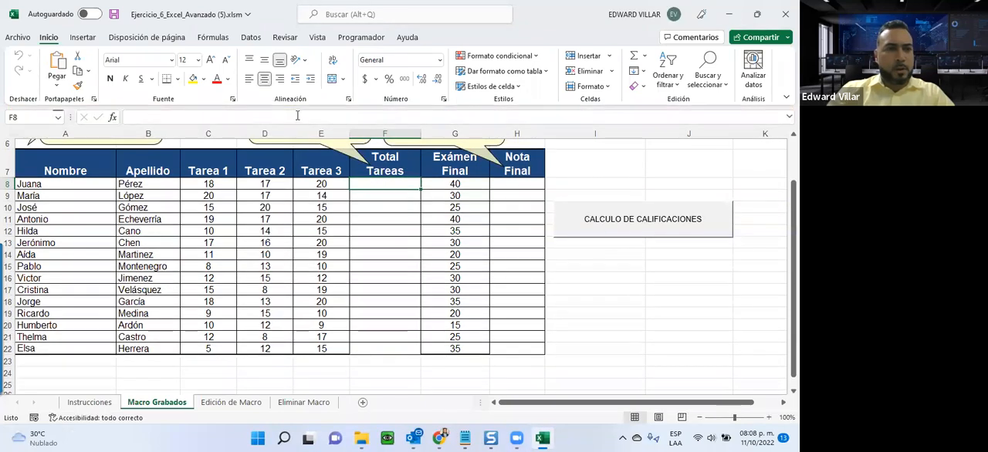
{"action": "left_click", "coordinate": [616, 230]}
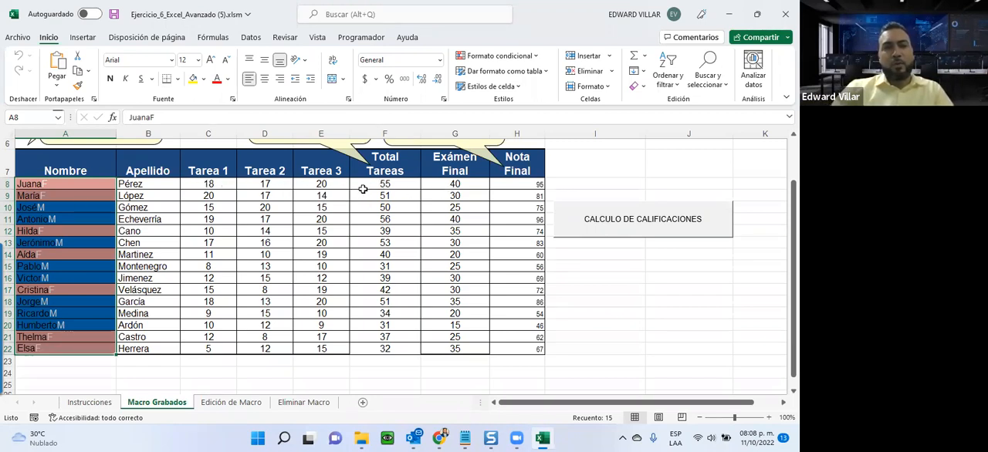
Open the code of the CALCULO_DE_CALIFICACIONES macro for editing from the list of macros.
{"action": "left_click", "coordinate": [526, 184]}
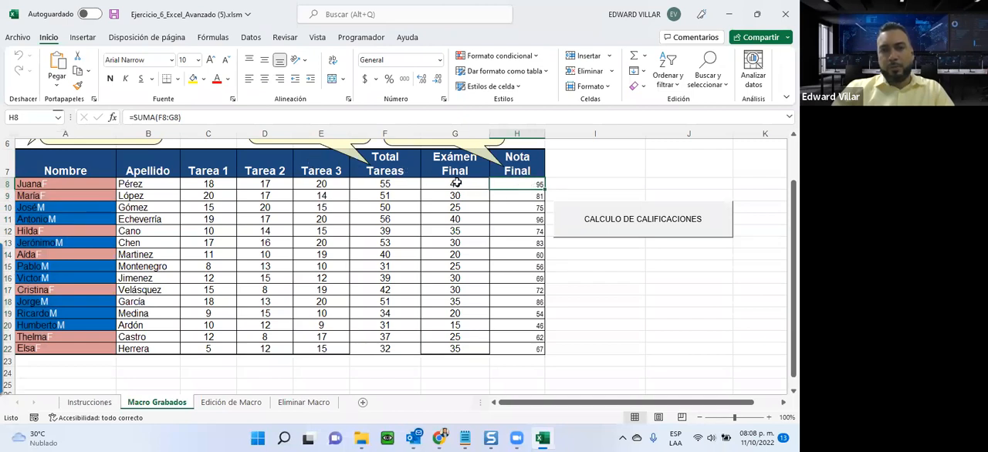
{"action": "left_click", "coordinate": [19, 186]}
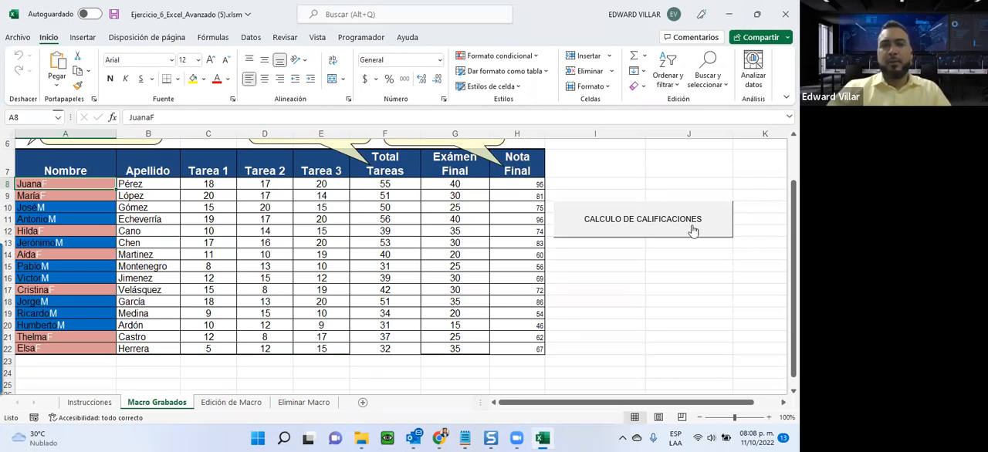
{"action": "left_click", "coordinate": [352, 39]}
{"action": "left_click", "coordinate": [42, 62]}
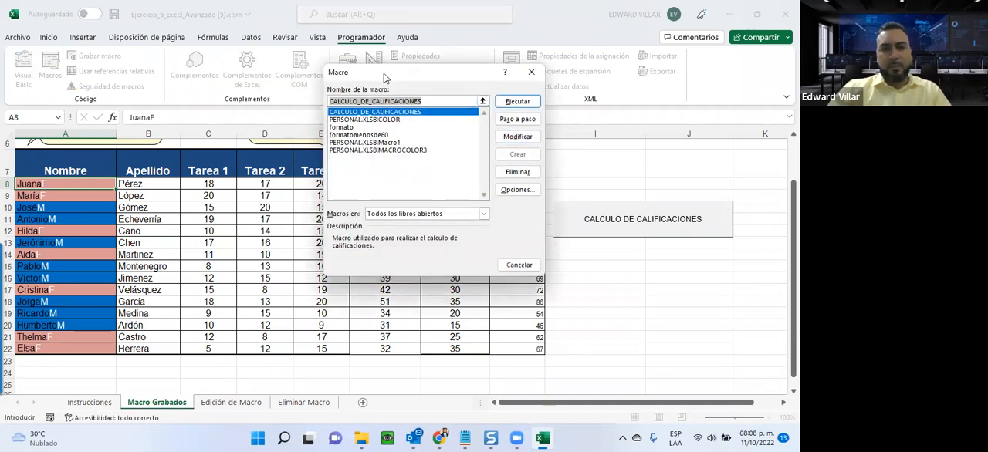
{"action": "left_click_drag", "start_coordinate": [384, 78], "coordinate": [217, 155]}
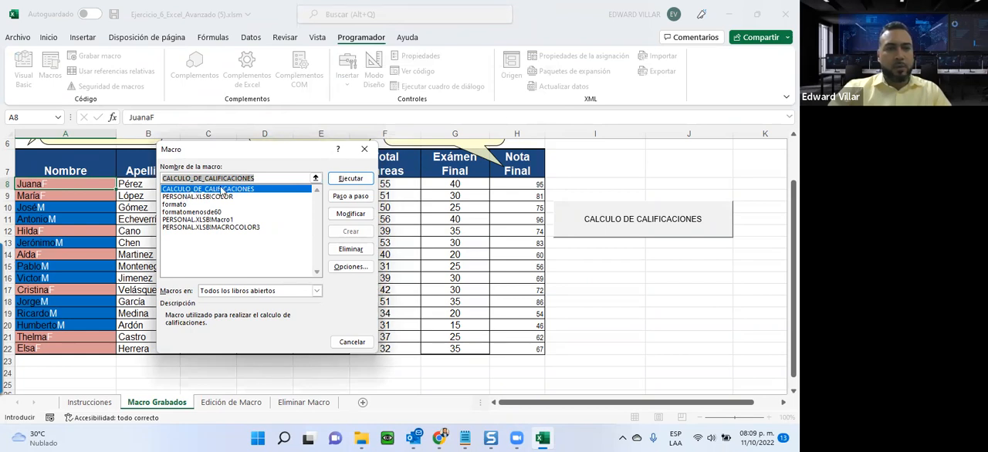
{"action": "left_click", "coordinate": [351, 213]}
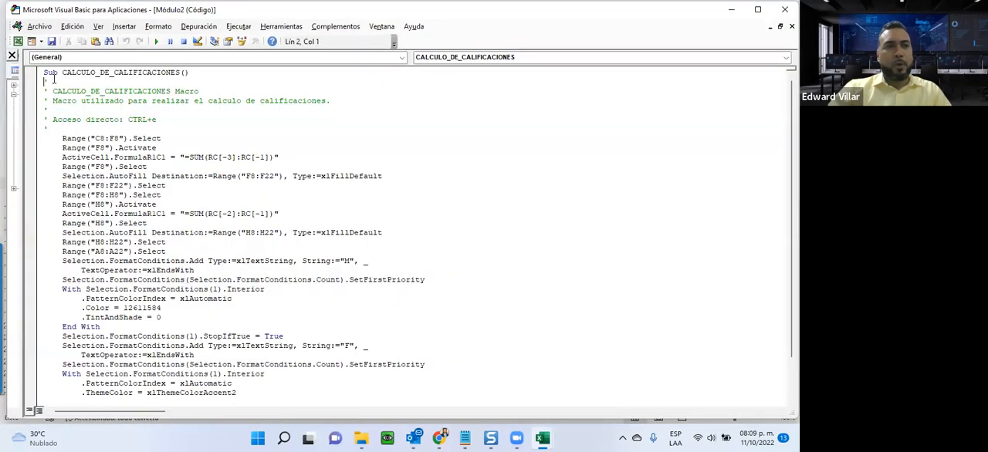
Examine the macro's code, from its name, description and shortcut comments through the recorded statements to End Sub.
{"action": "left_click_drag", "start_coordinate": [53, 88], "coordinate": [202, 91]}
{"action": "left_click_drag", "start_coordinate": [54, 100], "coordinate": [342, 97]}
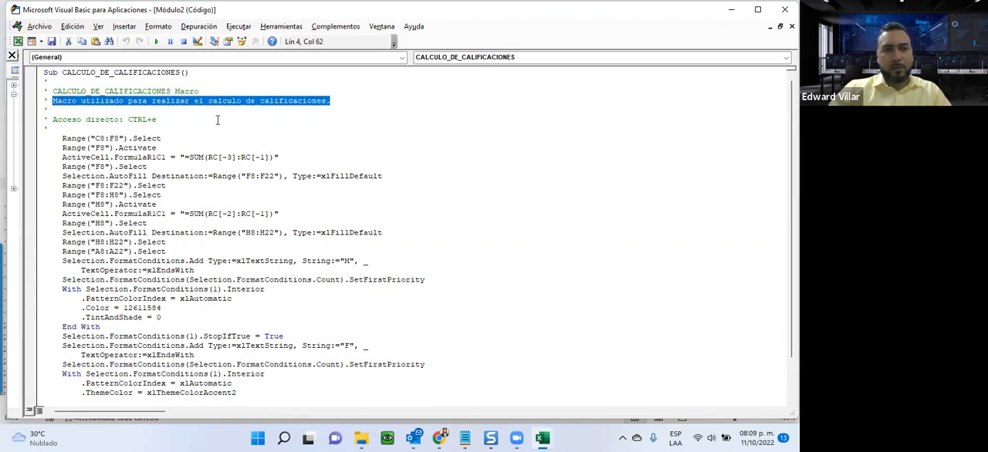
{"action": "left_click_drag", "start_coordinate": [51, 120], "coordinate": [161, 118]}
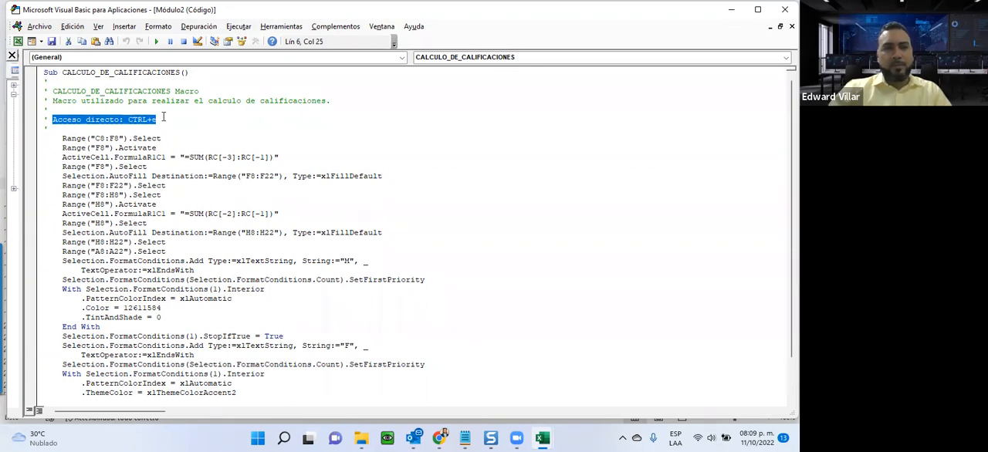
{"action": "left_click_drag", "start_coordinate": [62, 138], "coordinate": [195, 272]}
{"action": "scroll", "coordinate": [264, 271], "scroll_direction": "down", "scroll_amount": 2}
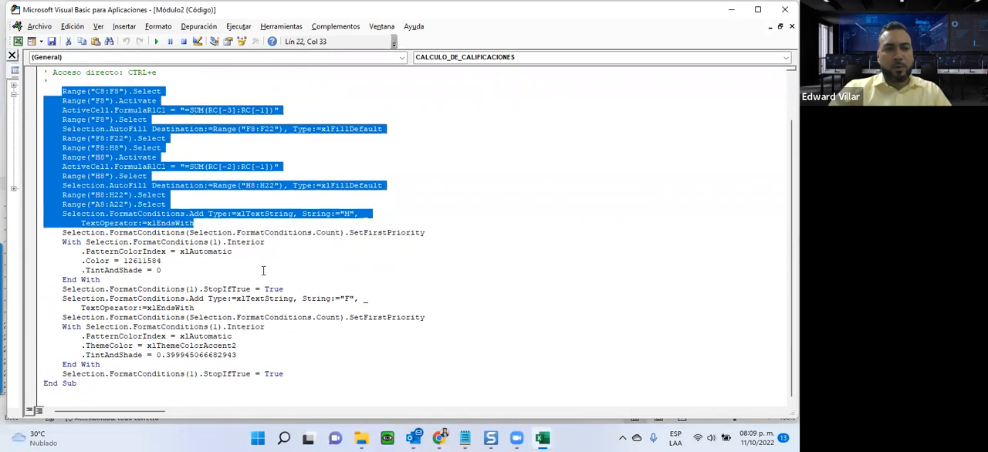
{"action": "left_click_drag", "start_coordinate": [57, 91], "coordinate": [248, 392]}
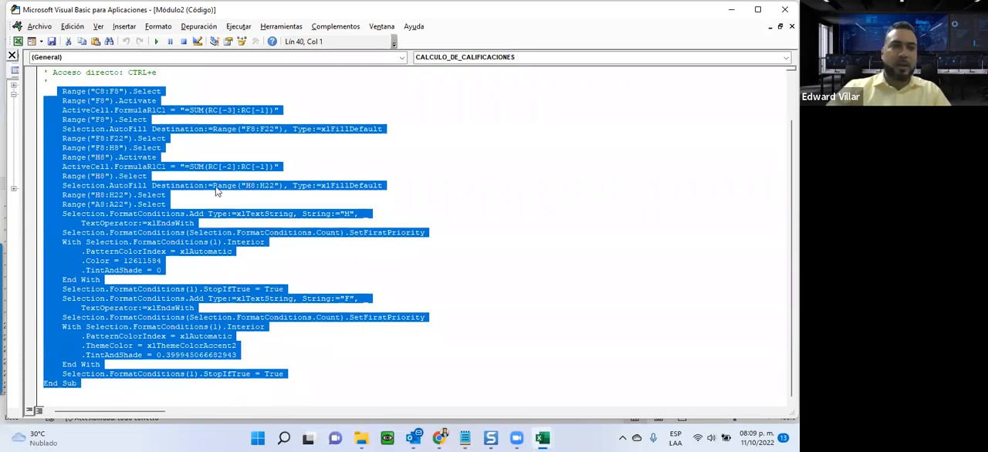
{"action": "left_click", "coordinate": [240, 105]}
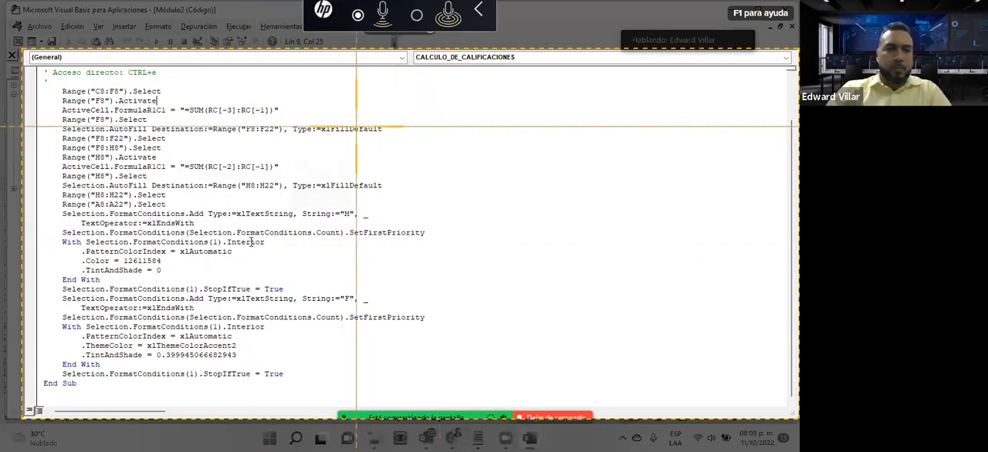
Capture the macro code as an image and paste it into the Edición de Macro sheet, aligned with the sheet's upper-left corner.
{"action": "left_click", "coordinate": [313, 150]}
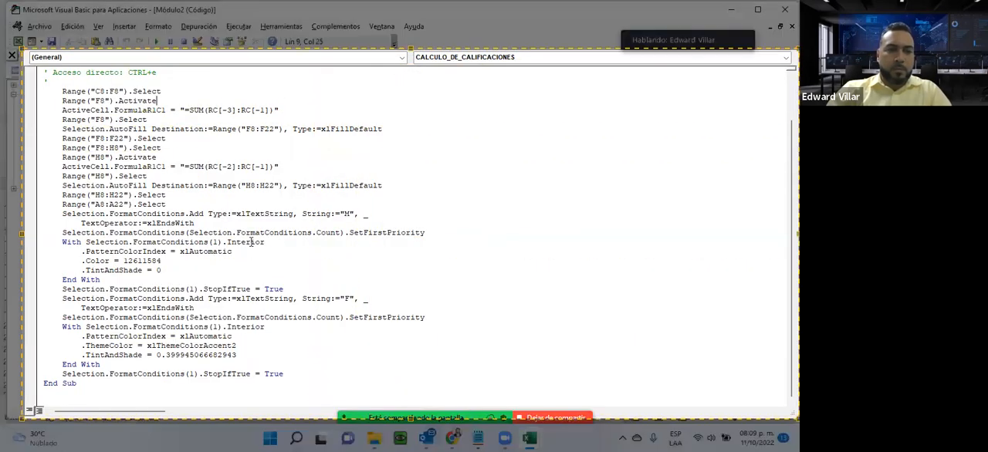
{"action": "left_click", "coordinate": [530, 403]}
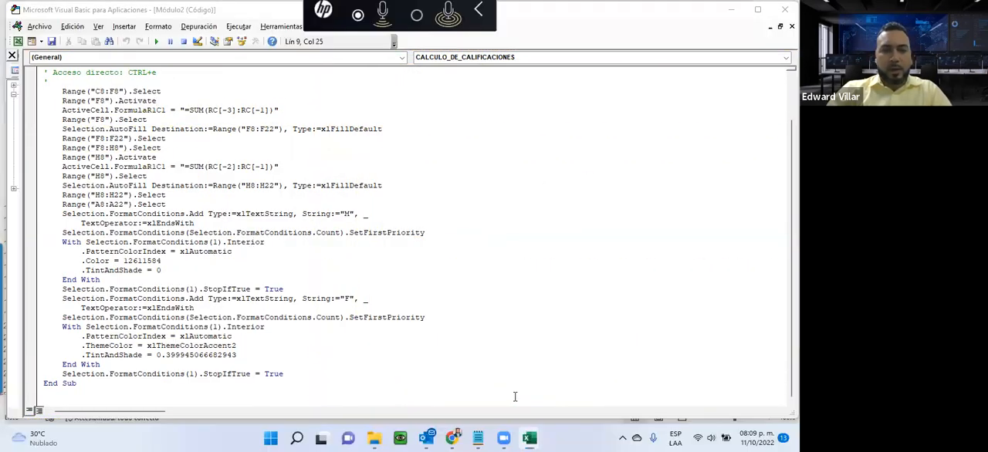
{"action": "mouse_move", "coordinate": [528, 438]}
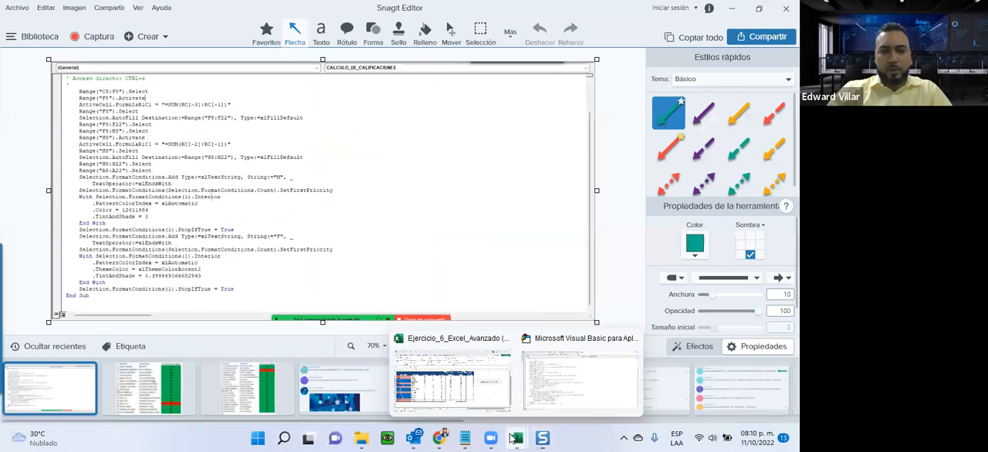
{"action": "left_click", "coordinate": [465, 386]}
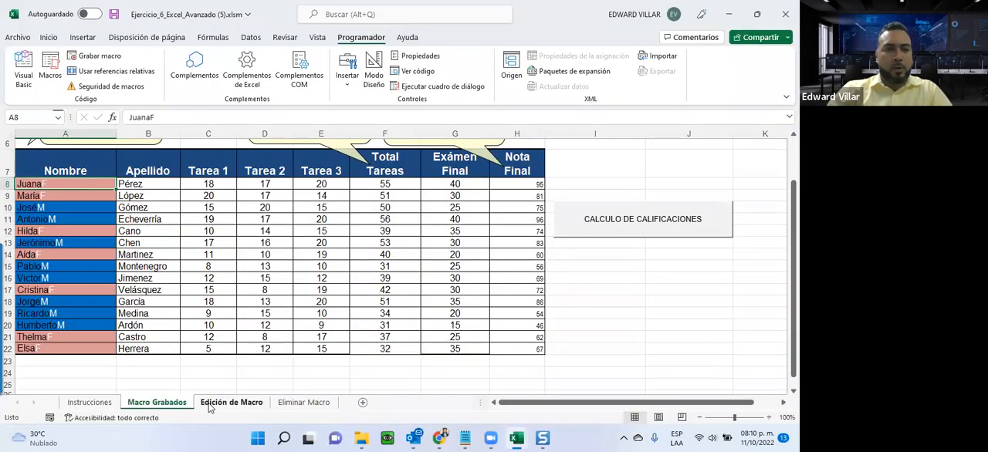
{"action": "left_click", "coordinate": [232, 402]}
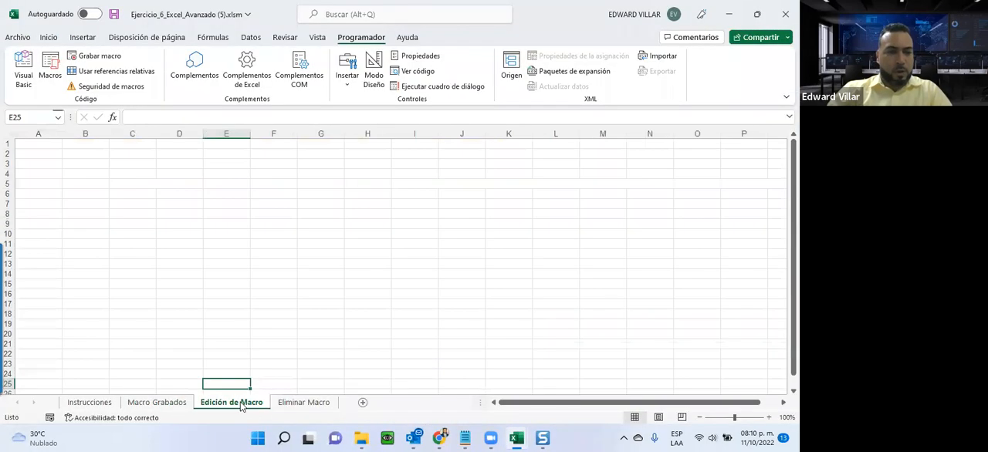
{"action": "key", "text": "ctrl+v"}
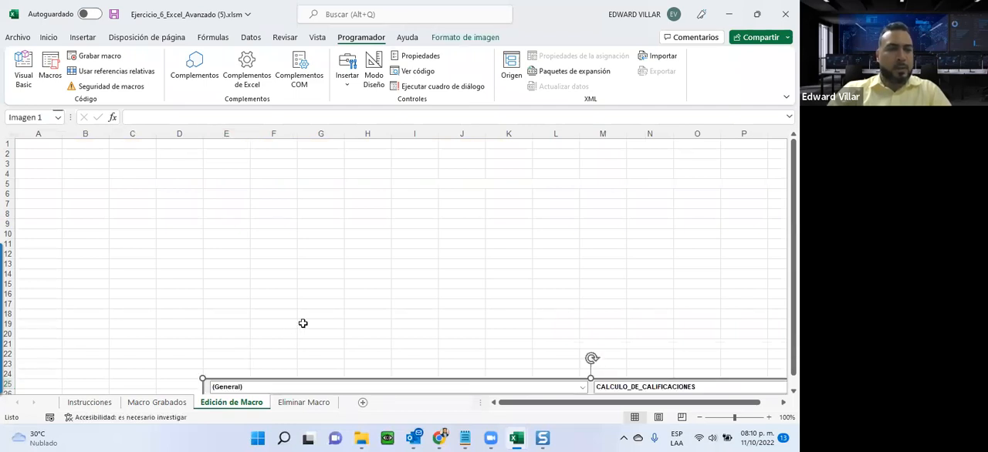
{"action": "left_click_drag", "start_coordinate": [304, 389], "coordinate": [130, 143]}
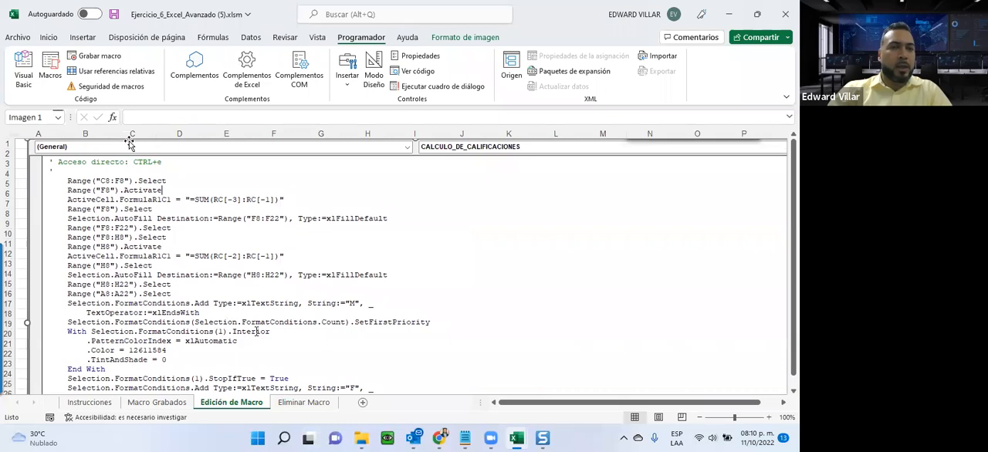
{"action": "left_click_drag", "start_coordinate": [223, 213], "coordinate": [211, 214]}
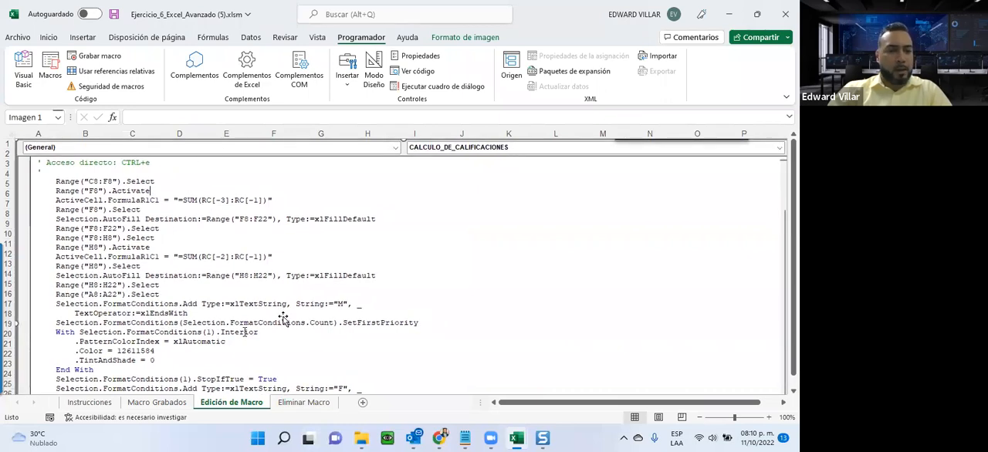
Go to the Eliminar Macro sheet and close the Visual Basic editor.
{"action": "left_click", "coordinate": [305, 403]}
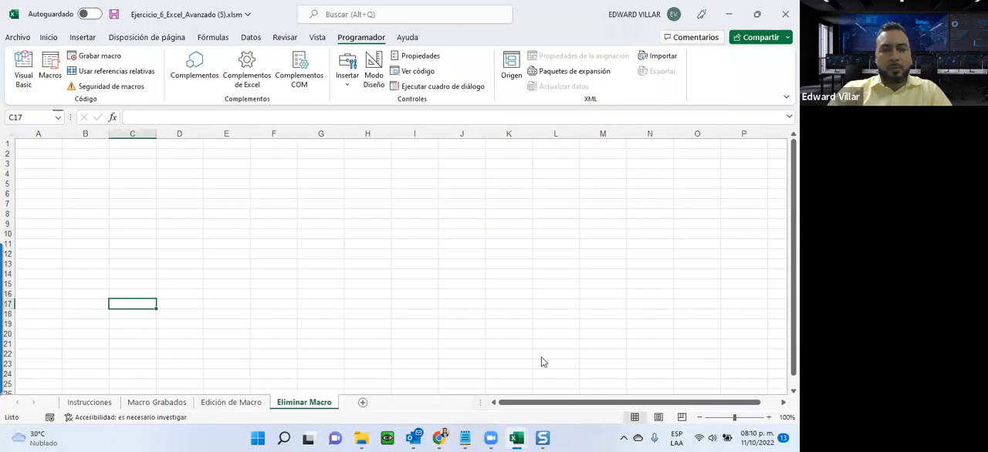
{"action": "mouse_move", "coordinate": [516, 439]}
{"action": "left_click", "coordinate": [567, 364]}
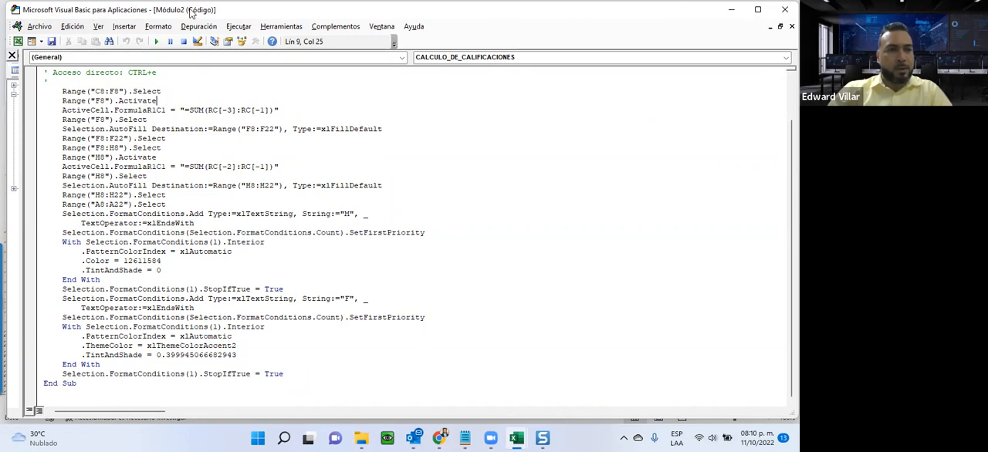
{"action": "left_click", "coordinate": [783, 10]}
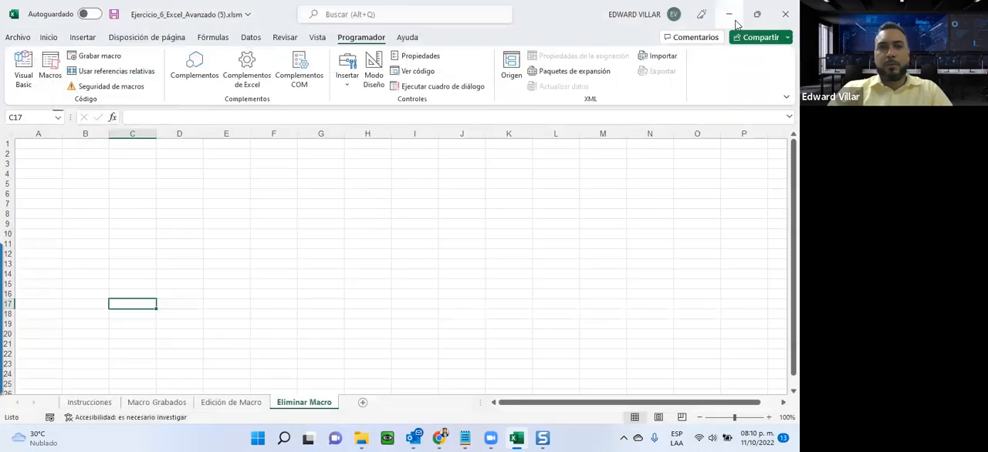
Capture the Macro dialog with the Eliminar option pointed out and paste the image into the Eliminar Macro sheet near cell B3.
{"action": "left_click", "coordinate": [50, 65]}
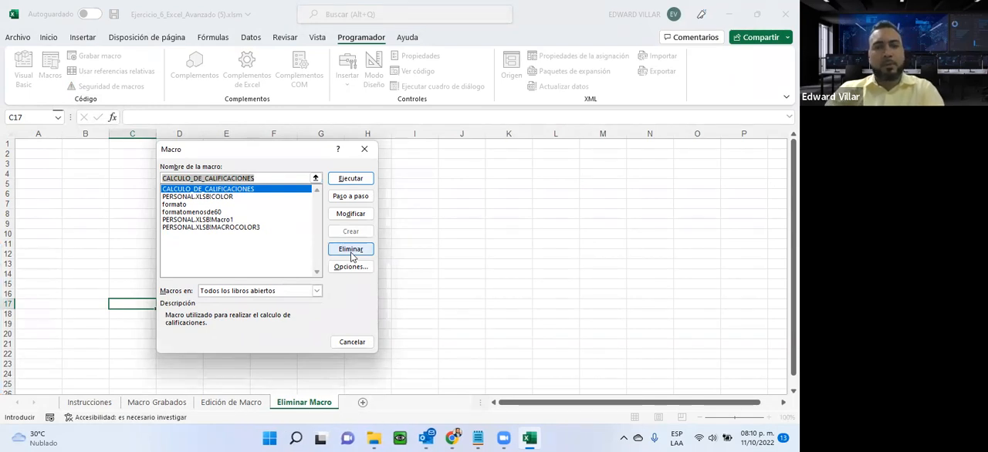
{"action": "key", "text": "Print"}
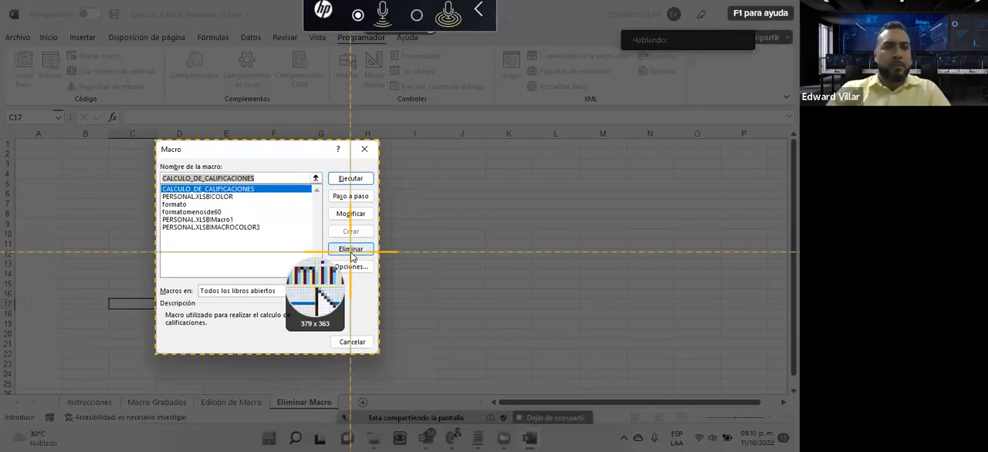
{"action": "left_click", "coordinate": [351, 250]}
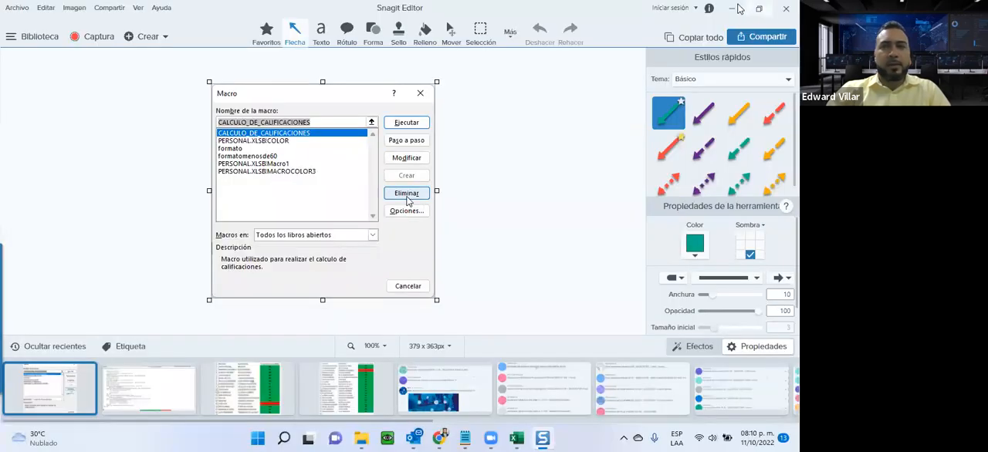
{"action": "left_click", "coordinate": [734, 9]}
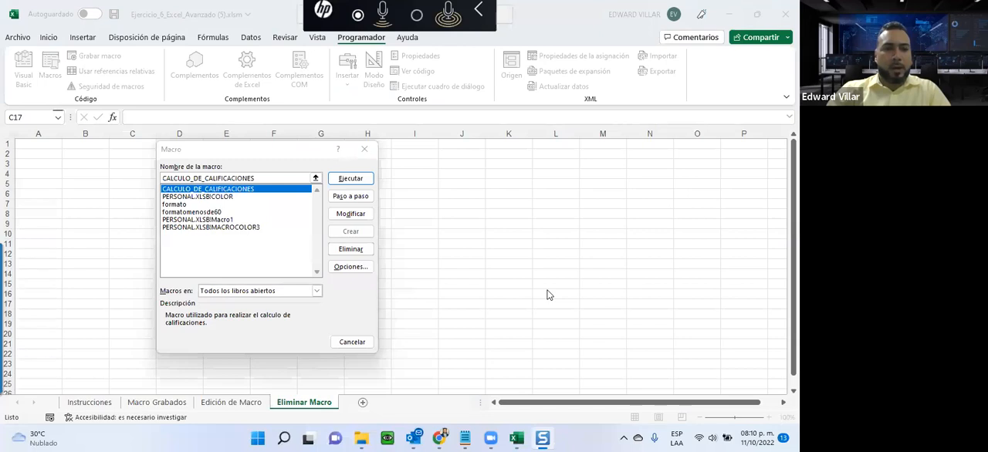
{"action": "key", "text": "Escape"}
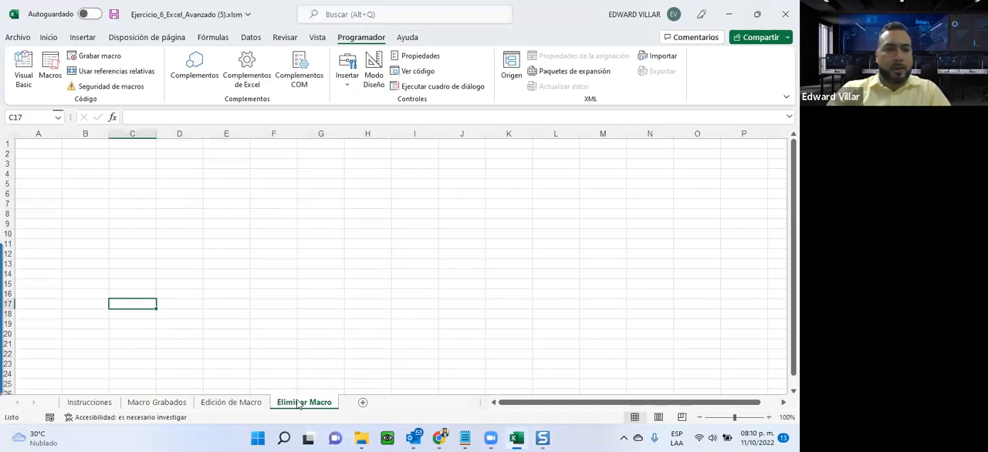
{"action": "key", "text": "ctrl+v"}
{"action": "left_click_drag", "start_coordinate": [188, 276], "coordinate": [144, 165]}
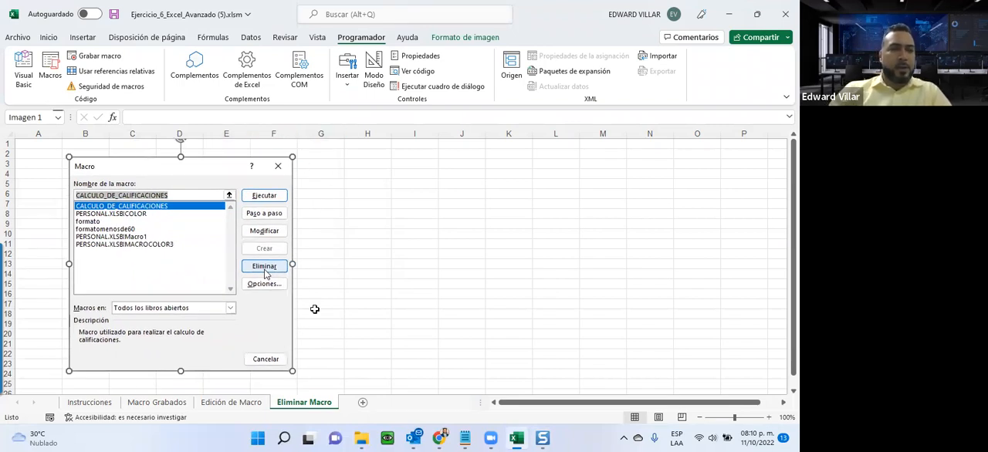
Review the Macro Grabados, Edición de Macro and Eliminar Macro sheets against the tasks listed in Instrucciones.
{"action": "left_click", "coordinate": [126, 407]}
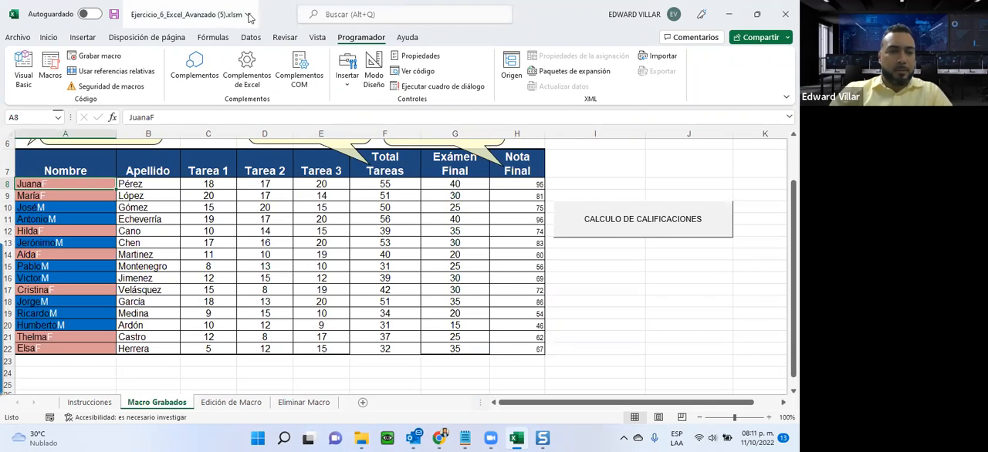
{"action": "left_click", "coordinate": [222, 403]}
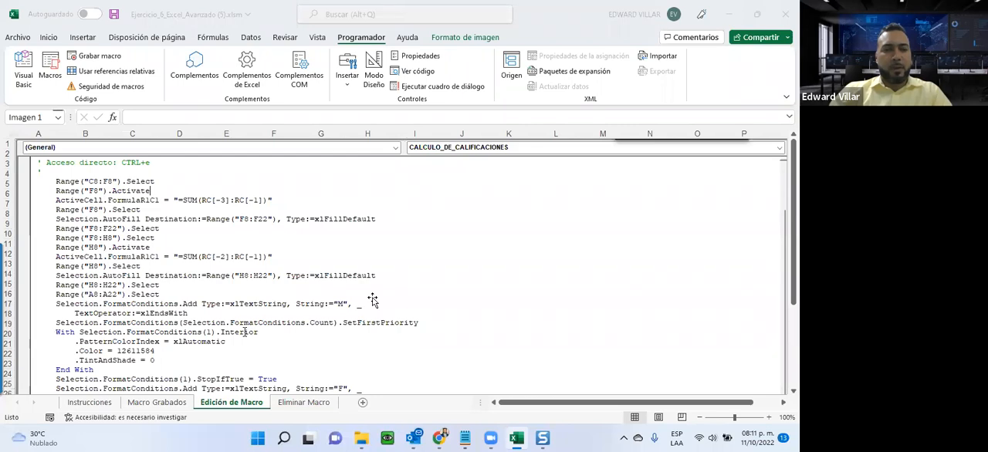
{"action": "left_click", "coordinate": [294, 404]}
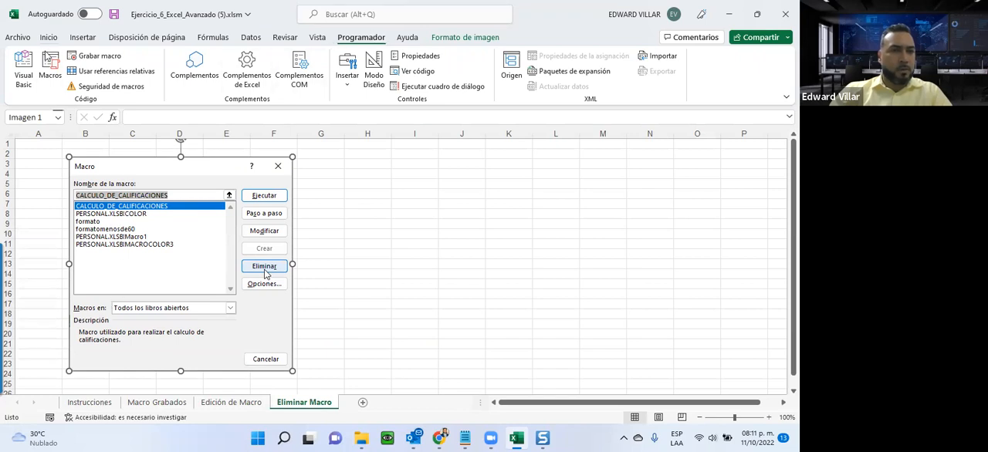
{"action": "left_click", "coordinate": [478, 252]}
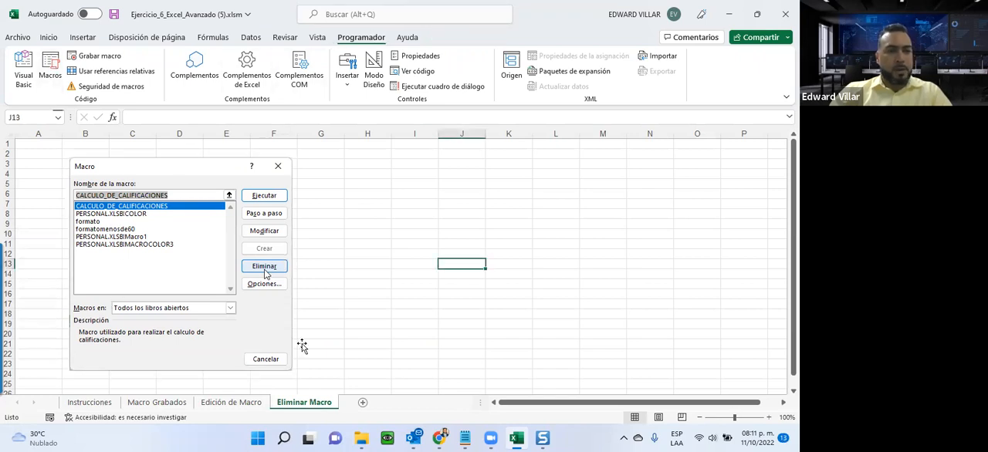
{"action": "left_click", "coordinate": [230, 402]}
{"action": "left_click", "coordinate": [157, 402]}
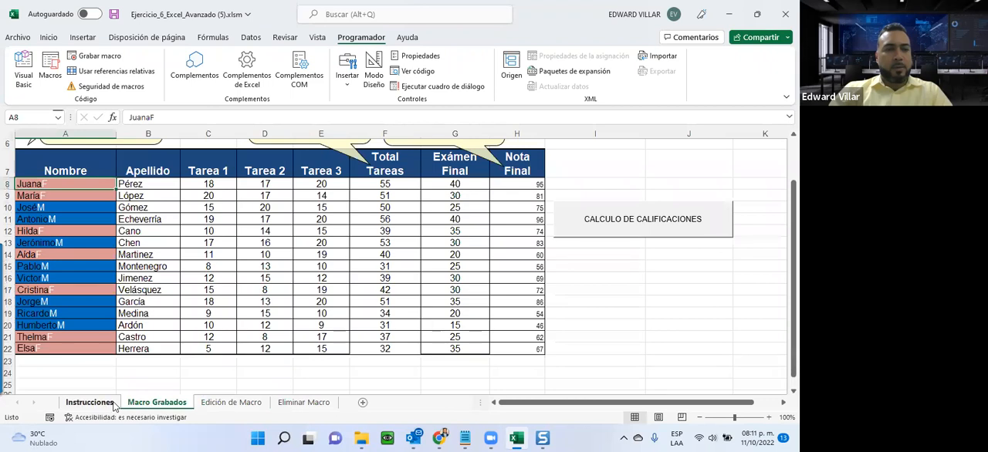
{"action": "left_click", "coordinate": [90, 402]}
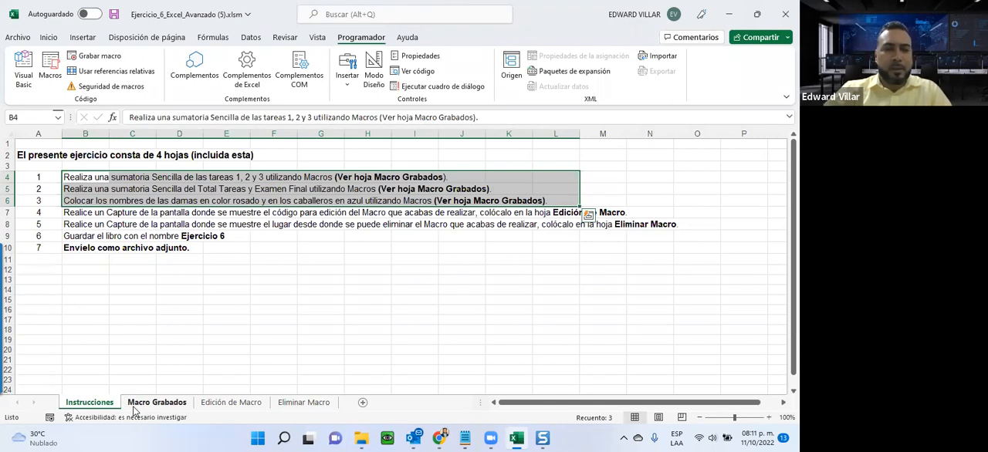
{"action": "left_click", "coordinate": [168, 407]}
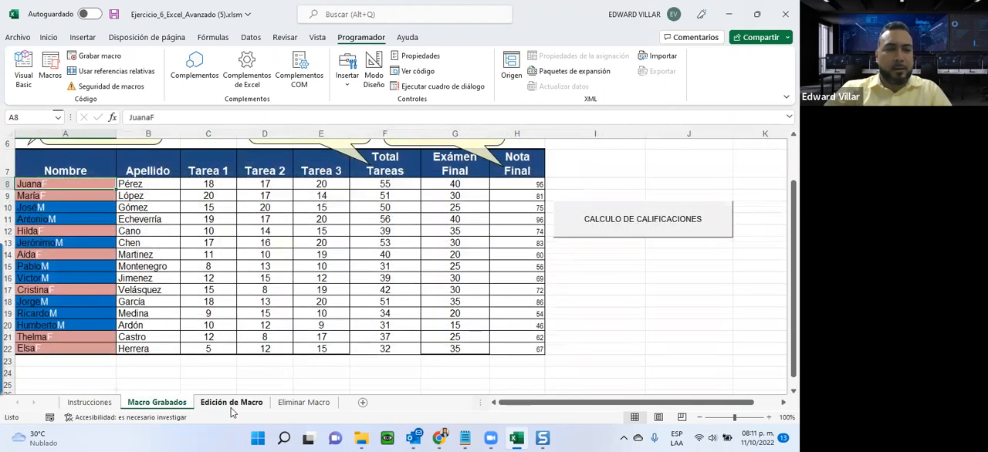
{"action": "left_click", "coordinate": [230, 403]}
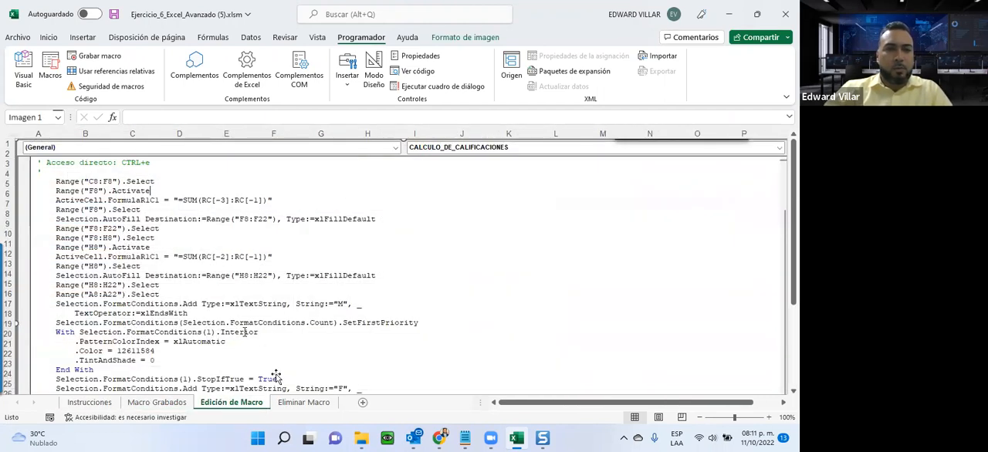
Review the Eliminar Macro sheet and the Macro Grabados grades table with its callouts and calculation button.
{"action": "left_click", "coordinate": [313, 403]}
{"action": "left_click", "coordinate": [172, 406]}
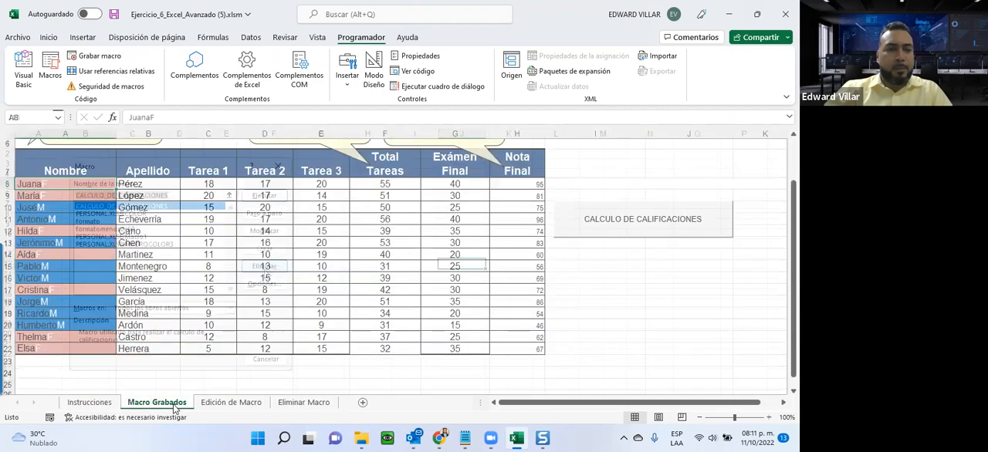
{"action": "scroll", "coordinate": [223, 342], "scroll_direction": "up", "scroll_amount": 1}
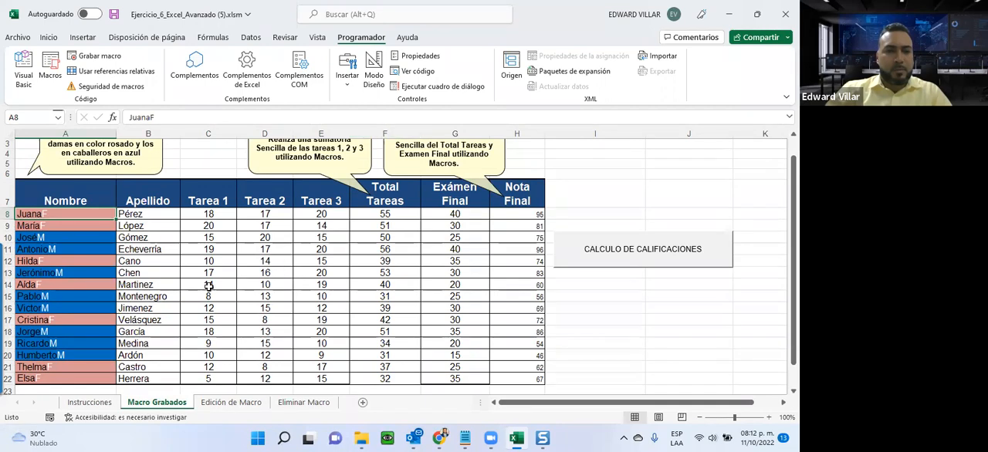
{"action": "scroll", "coordinate": [208, 288], "scroll_direction": "up", "scroll_amount": 1}
{"action": "scroll", "coordinate": [214, 304], "scroll_direction": "down", "scroll_amount": 2}
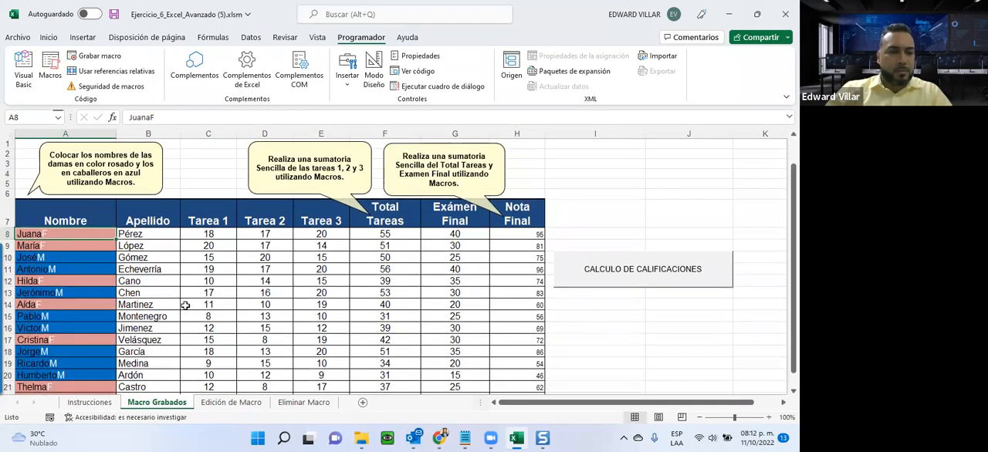
{"action": "scroll", "coordinate": [219, 305], "scroll_direction": "up", "scroll_amount": 2}
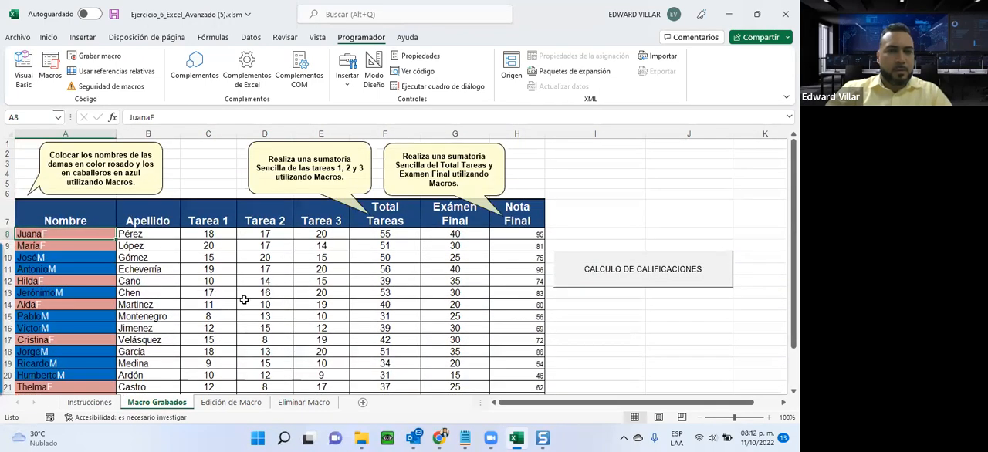
{"action": "scroll", "coordinate": [244, 300], "scroll_direction": "down", "scroll_amount": 2}
{"action": "scroll", "coordinate": [332, 286], "scroll_direction": "up", "scroll_amount": 2}
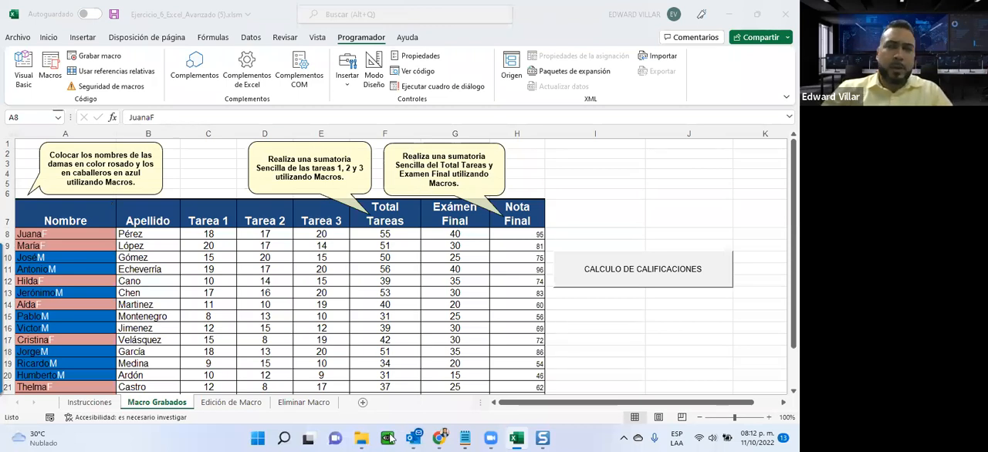
Switch to the course page in Chrome and download the Actividad 2 Unidad 4 workbook.
{"action": "left_click", "coordinate": [729, 14]}
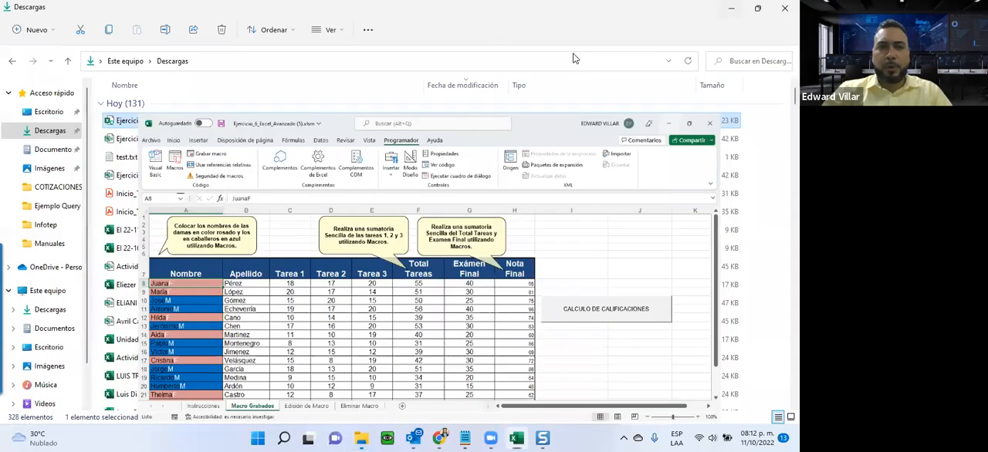
{"action": "left_click", "coordinate": [731, 8]}
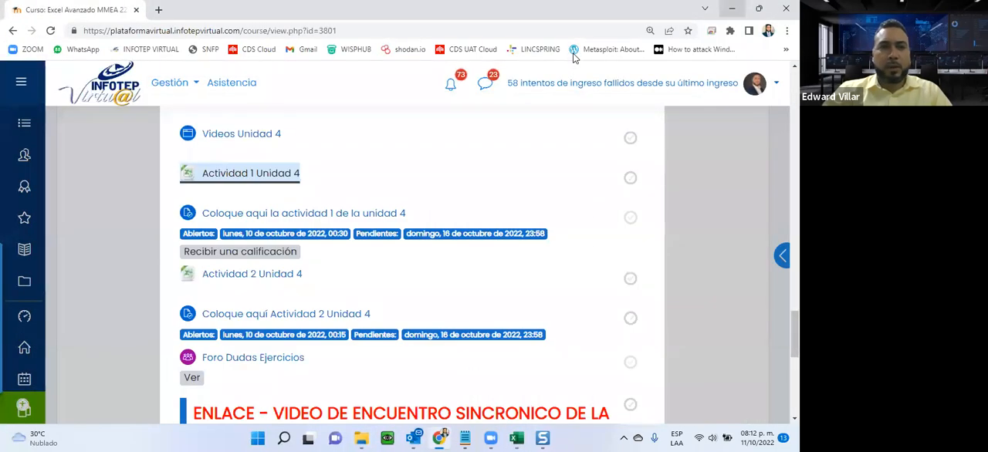
{"action": "left_click", "coordinate": [589, 255]}
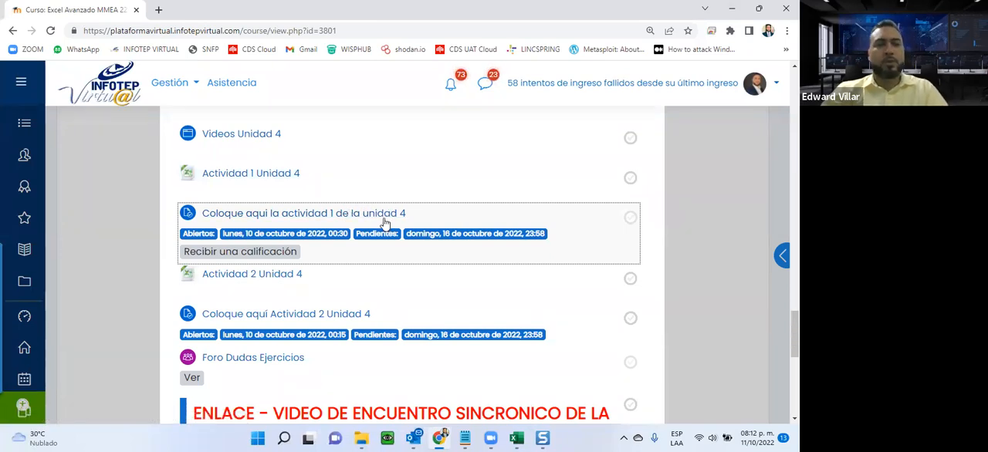
{"action": "left_click", "coordinate": [238, 274]}
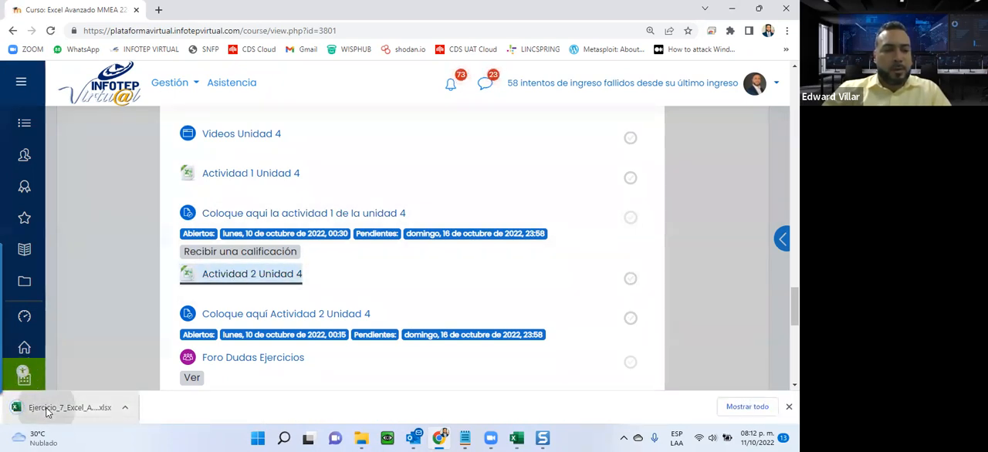
Open the downloaded Ejercicio_7 workbook in Excel and enable editing.
{"action": "left_click", "coordinate": [46, 412]}
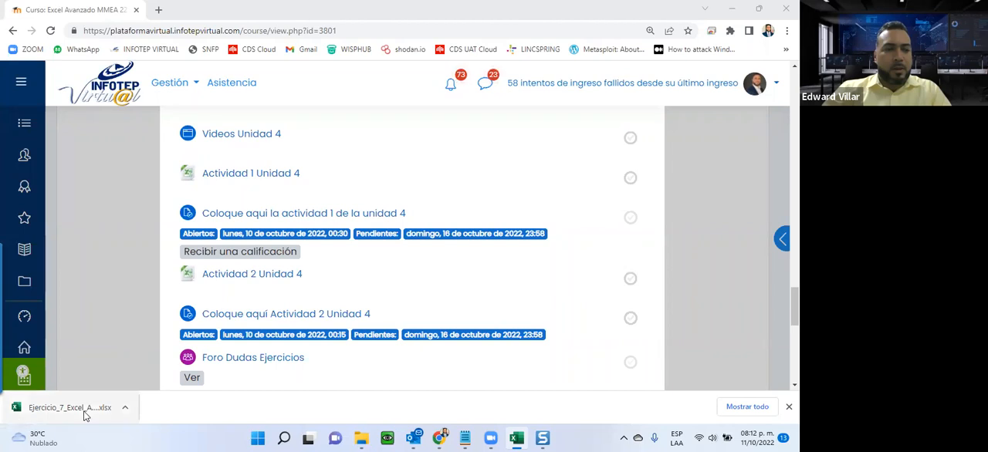
{"action": "left_click", "coordinate": [515, 438]}
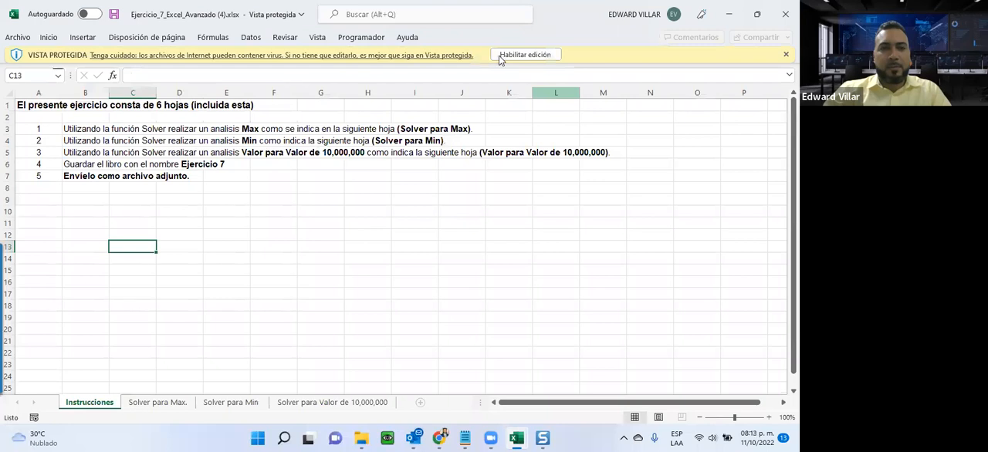
{"action": "left_click", "coordinate": [499, 58]}
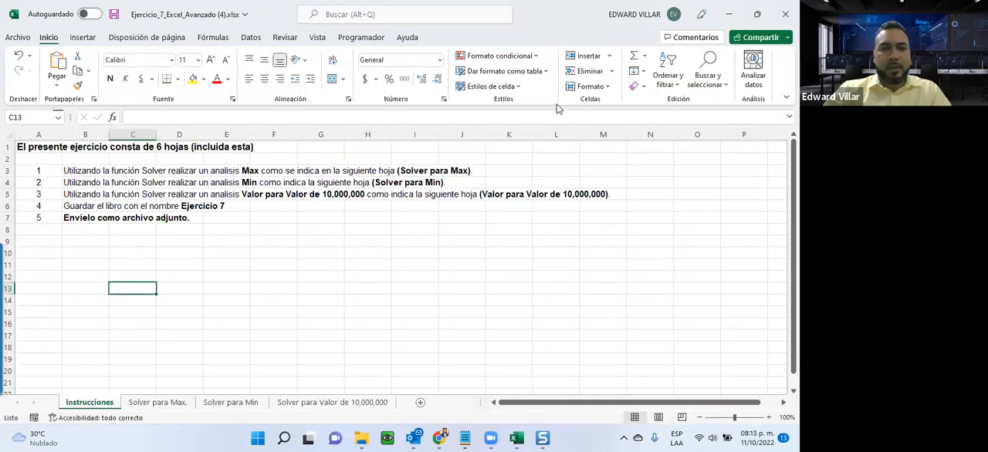
Locate the Solver command among the data tools and disable the Solver add-in in the Excel add-in options.
{"action": "left_click", "coordinate": [250, 38]}
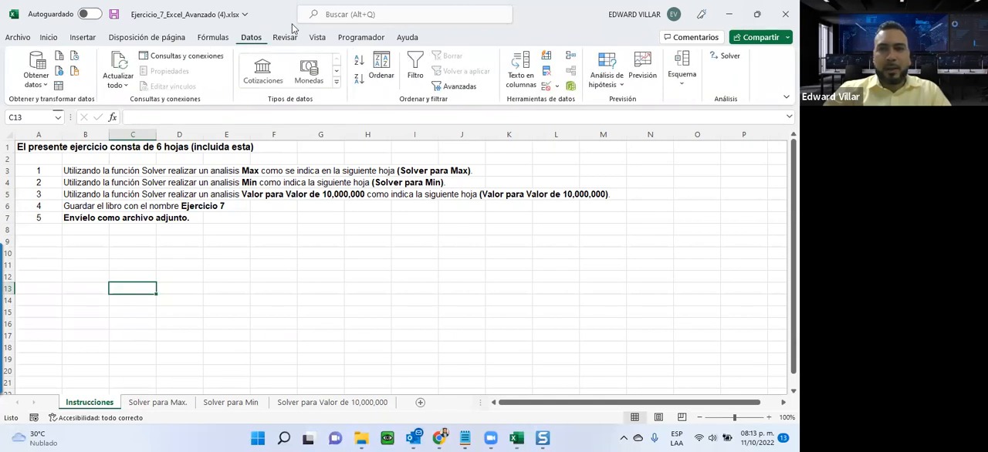
{"action": "left_click", "coordinate": [729, 58]}
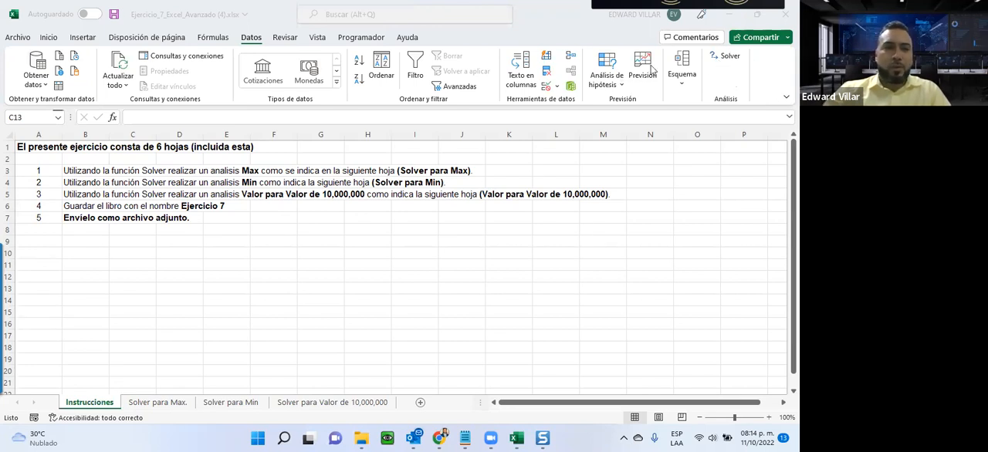
{"action": "left_click", "coordinate": [24, 39]}
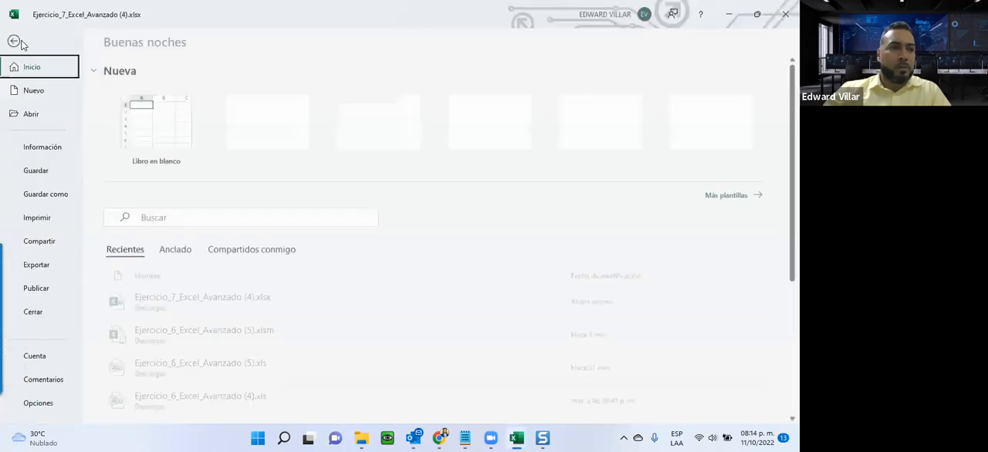
{"action": "left_click", "coordinate": [32, 403]}
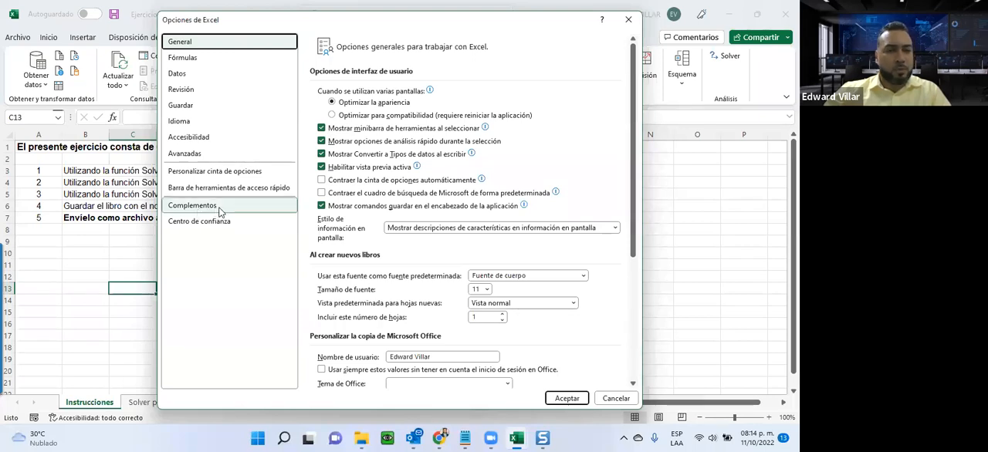
{"action": "left_click", "coordinate": [186, 208]}
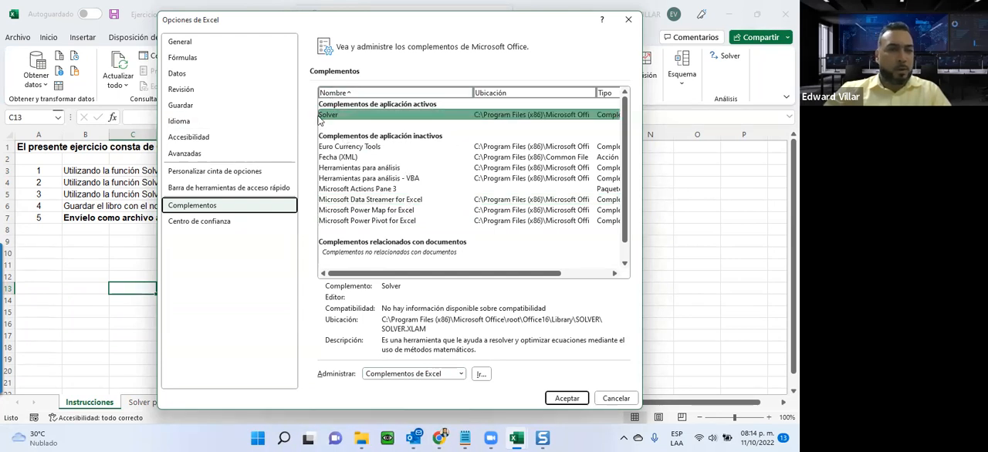
{"action": "left_click", "coordinate": [480, 375]}
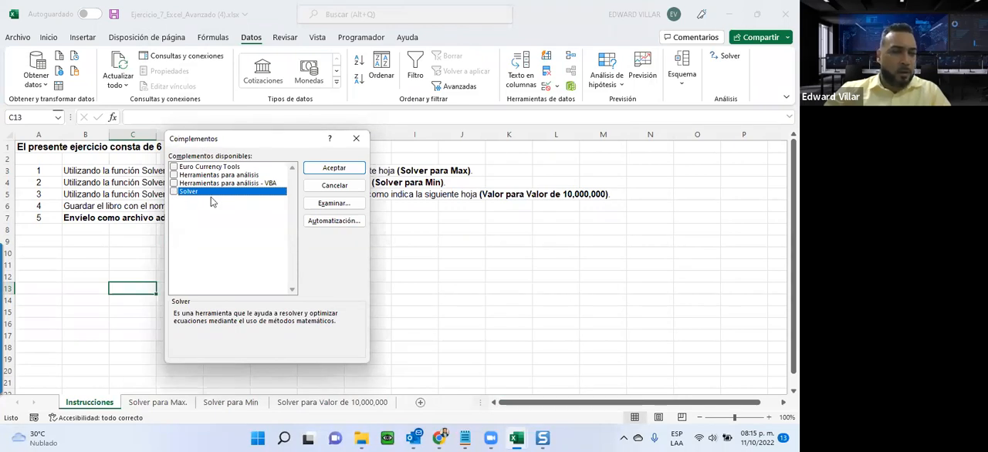
{"action": "left_click", "coordinate": [334, 169]}
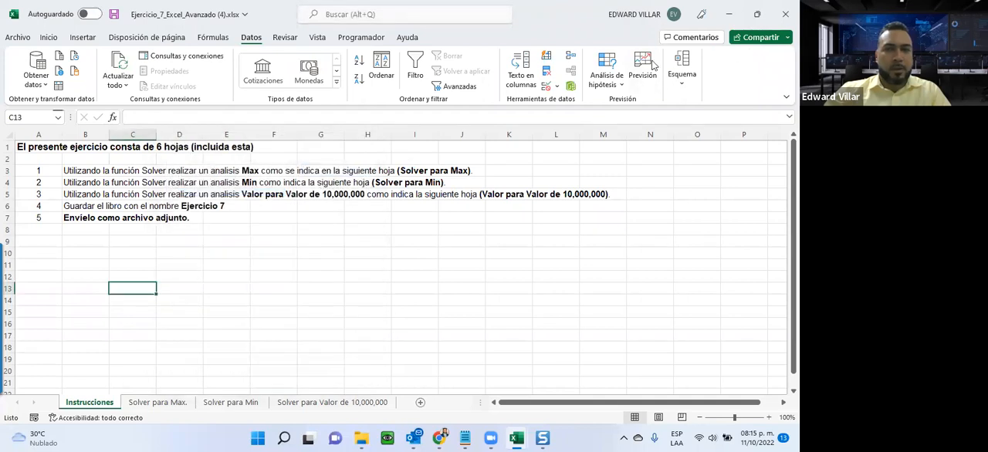
Enable the Solver add-in through the Excel add-in options.
{"action": "left_click", "coordinate": [28, 37]}
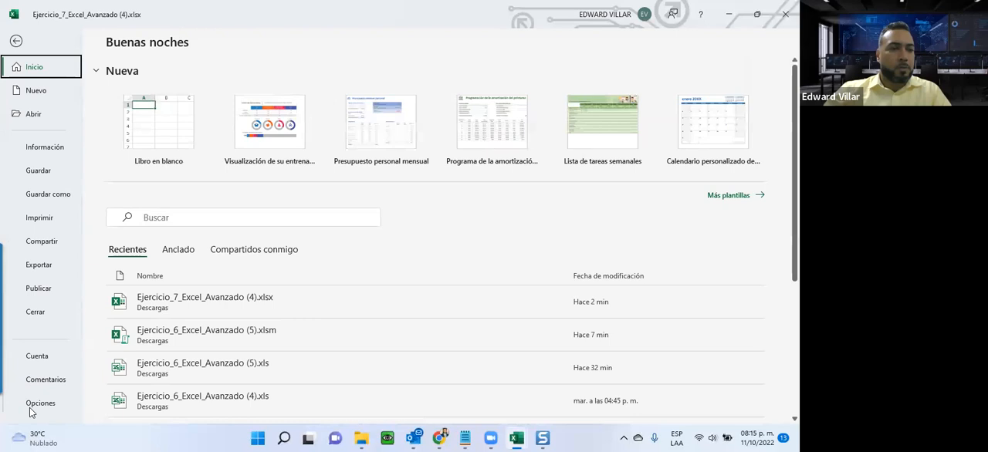
{"action": "left_click", "coordinate": [35, 401]}
{"action": "left_click", "coordinate": [193, 205]}
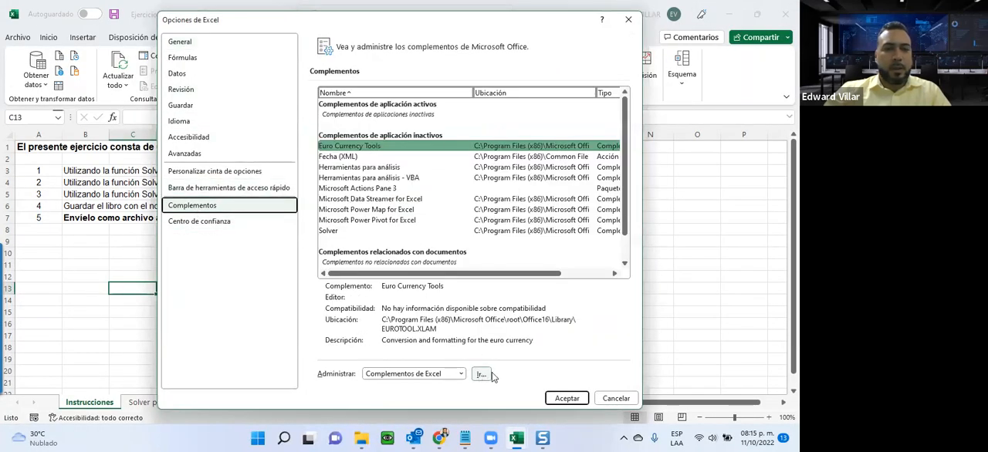
{"action": "left_click", "coordinate": [484, 375]}
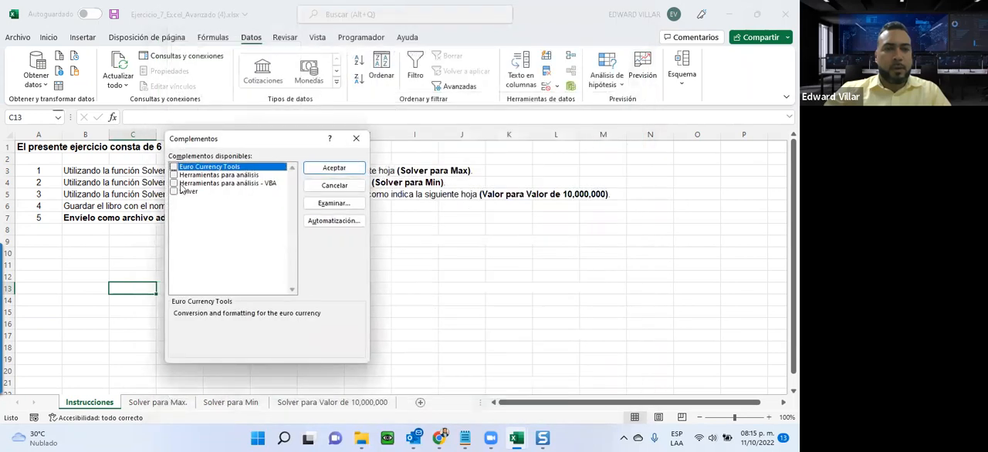
{"action": "left_click", "coordinate": [175, 193]}
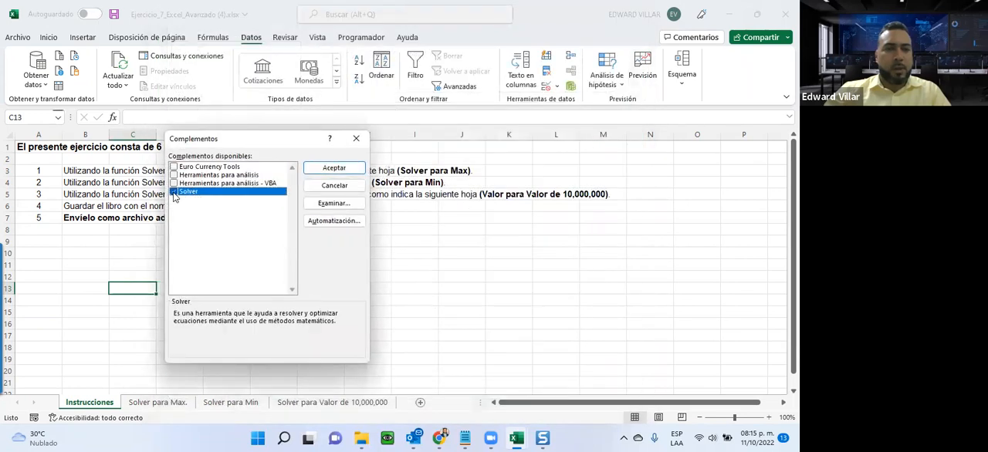
{"action": "left_click", "coordinate": [333, 169]}
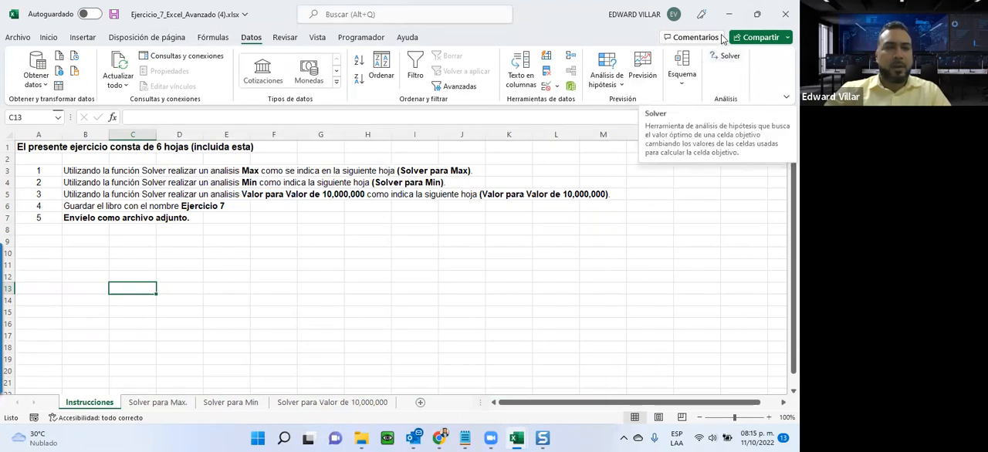
Go to the Solver para Max. sheet and examine the Toyota Runner, Honda Accord and Hyundai Sonata blocks.
{"action": "left_click", "coordinate": [157, 403]}
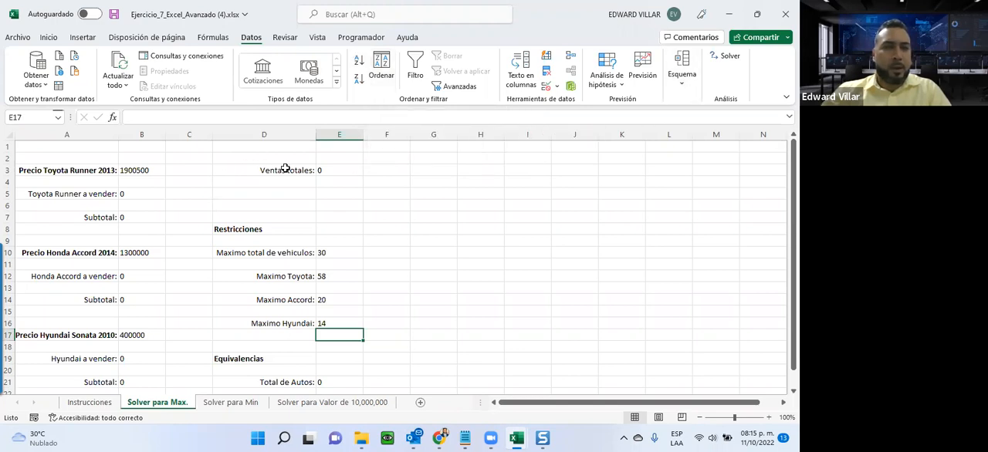
{"action": "left_click_drag", "start_coordinate": [49, 173], "coordinate": [159, 220]}
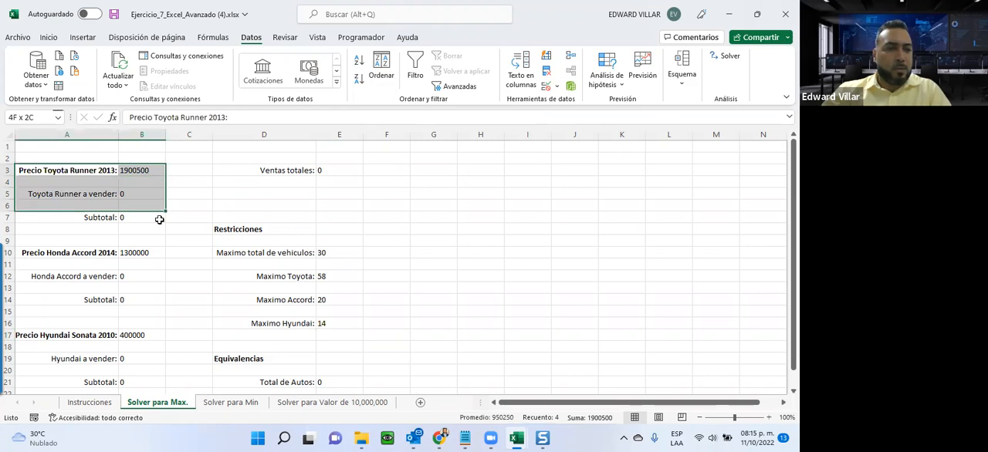
{"action": "left_click", "coordinate": [141, 167]}
{"action": "left_click", "coordinate": [40, 253]}
{"action": "left_click_drag", "start_coordinate": [132, 256], "coordinate": [152, 296]}
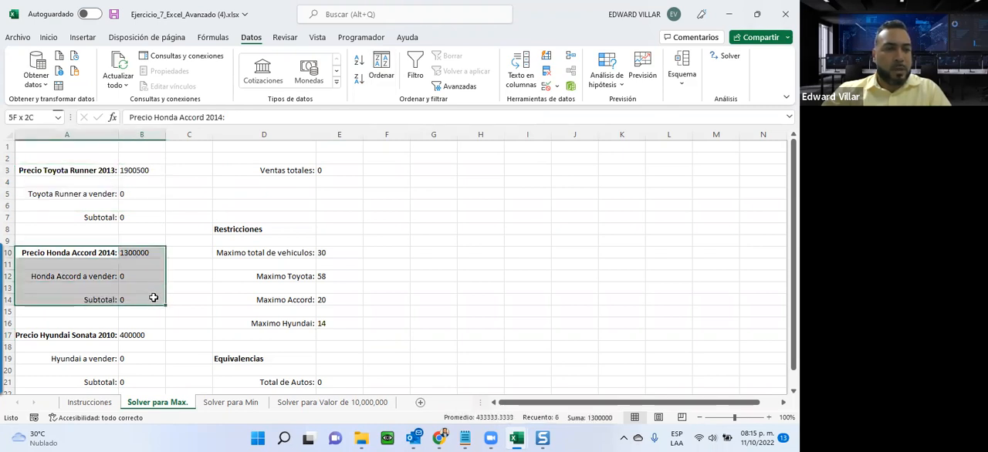
{"action": "left_click_drag", "start_coordinate": [70, 339], "coordinate": [139, 381]}
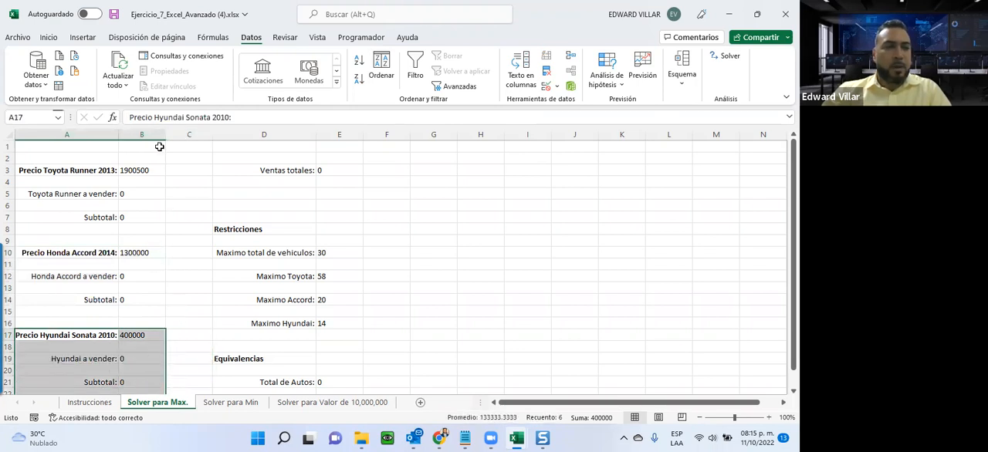
Examine the Toyota Runner price, quantity and Subtotal formula, the Ventas totales formula, and the Maximo Toyota restriction.
{"action": "left_click", "coordinate": [137, 169]}
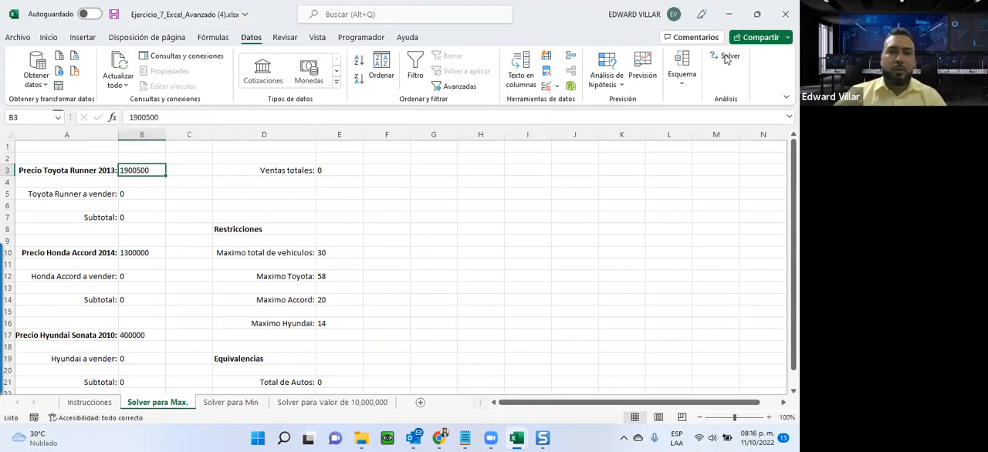
{"action": "left_click", "coordinate": [338, 169]}
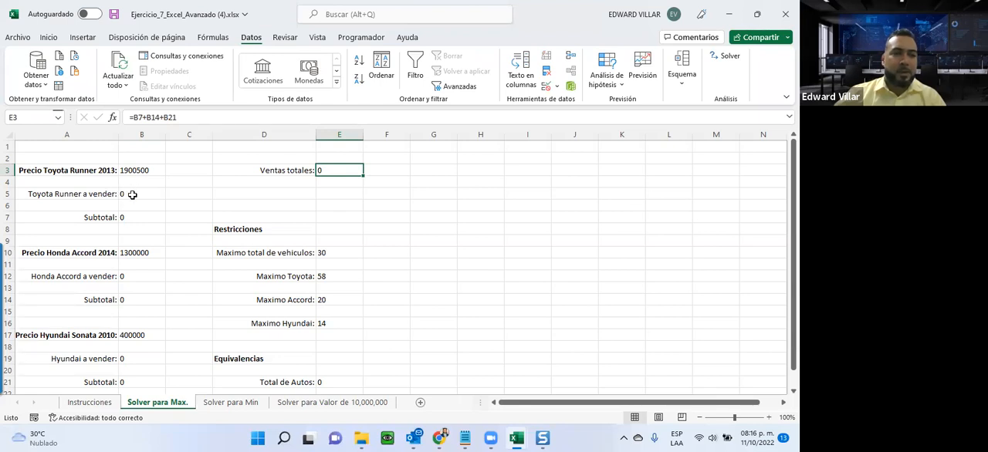
{"action": "left_click", "coordinate": [132, 195]}
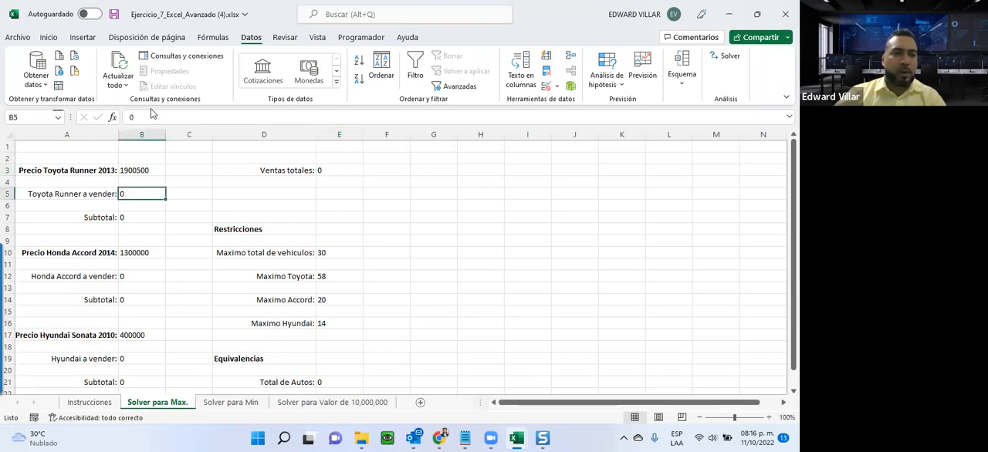
{"action": "left_click", "coordinate": [130, 219]}
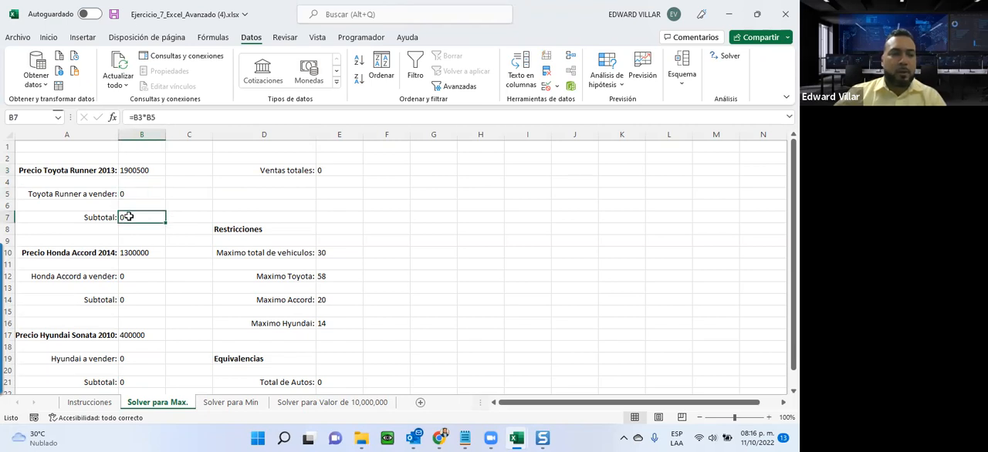
{"action": "double_click", "coordinate": [128, 217]}
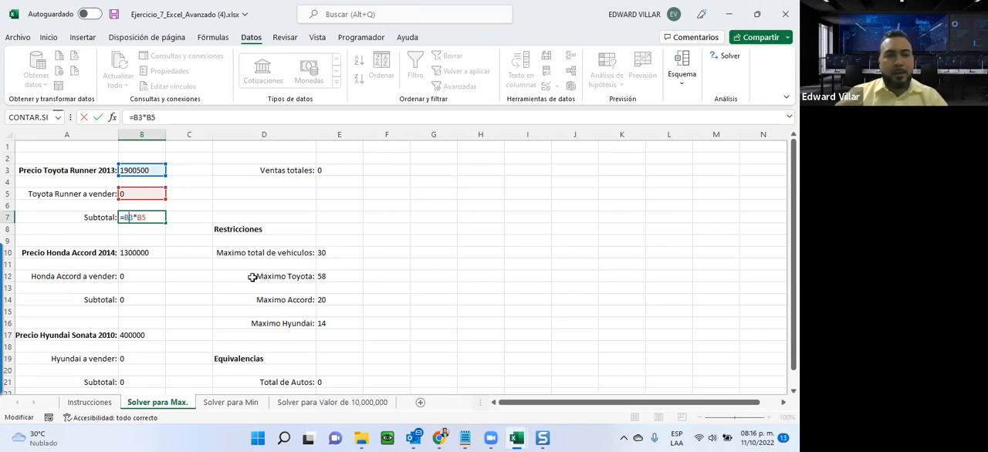
{"action": "left_click", "coordinate": [337, 275]}
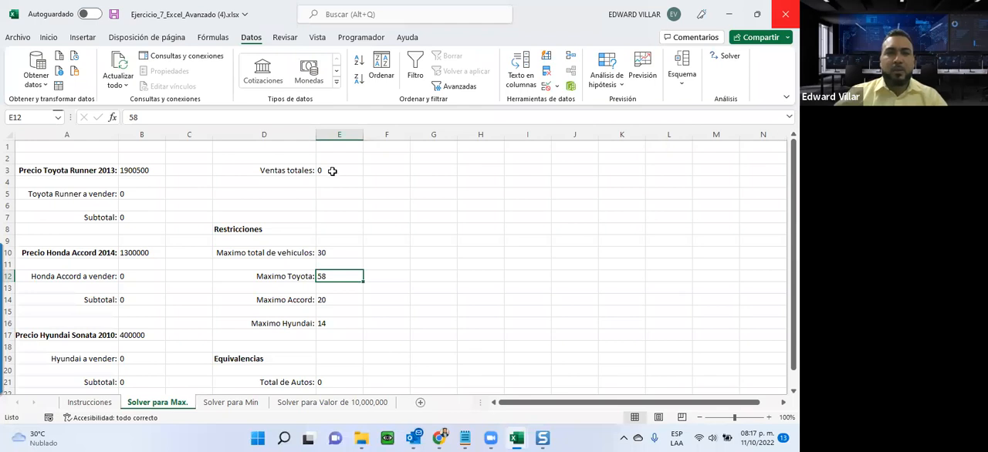
{"action": "double_click", "coordinate": [131, 218]}
{"action": "key", "text": "Escape"}
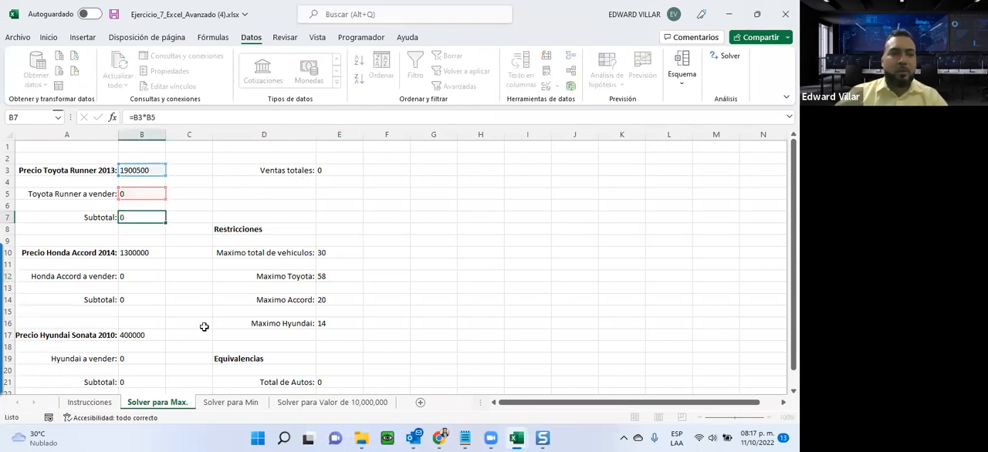
Examine the Honda Accord and Hyundai Sonata Subtotal formulas, the Hyundai quantity and the Ventas totales formula.
{"action": "double_click", "coordinate": [134, 300]}
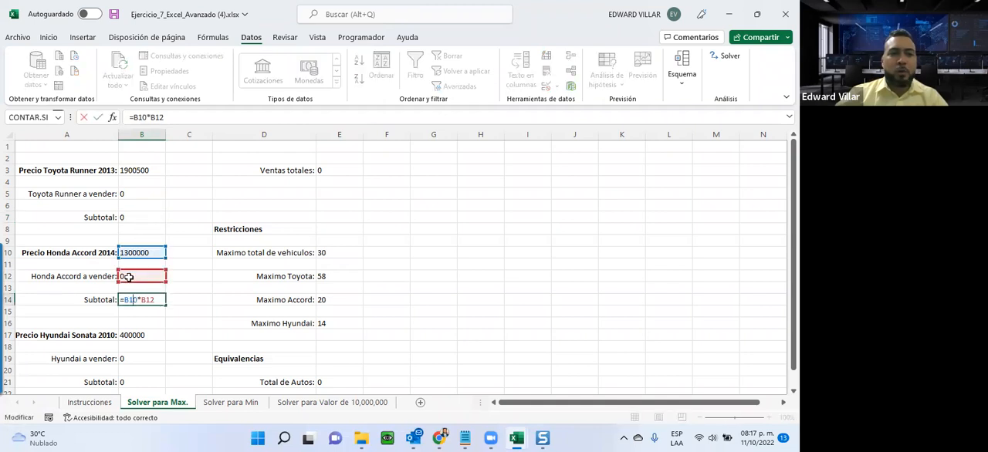
{"action": "key", "text": "Escape"}
{"action": "double_click", "coordinate": [129, 357]}
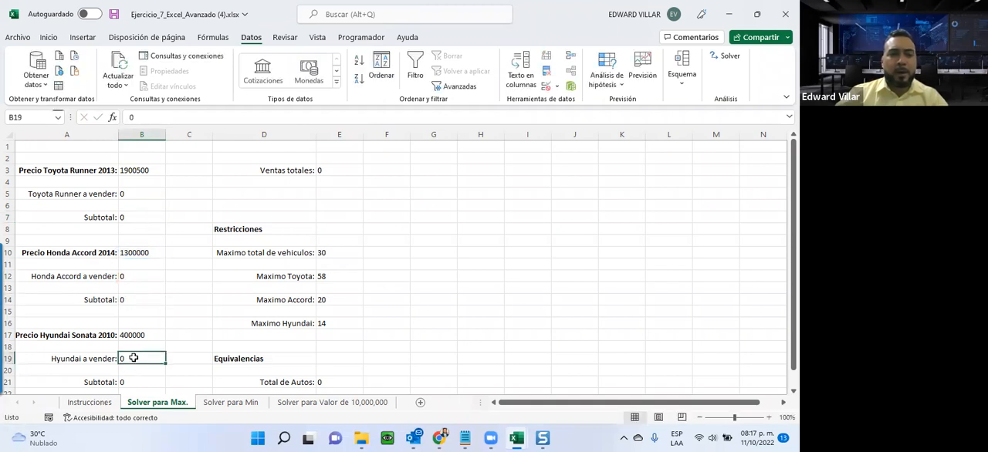
{"action": "double_click", "coordinate": [129, 382]}
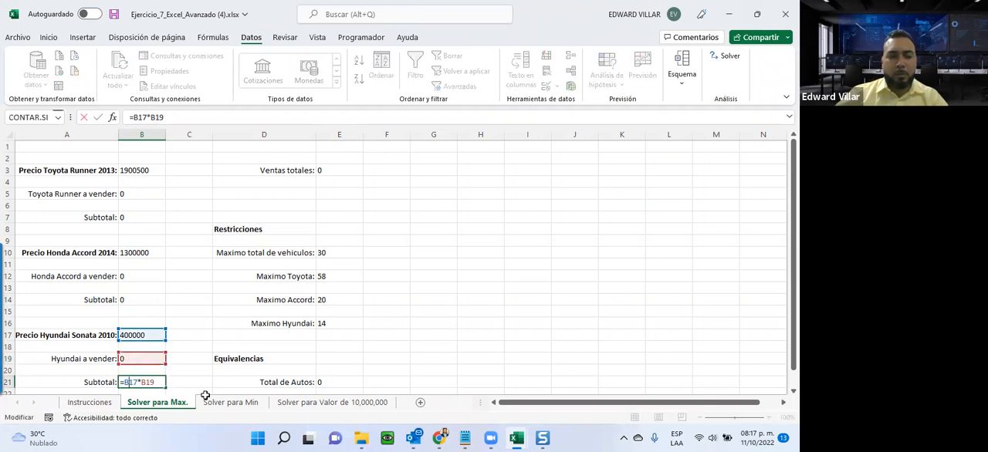
{"action": "key", "text": "Escape"}
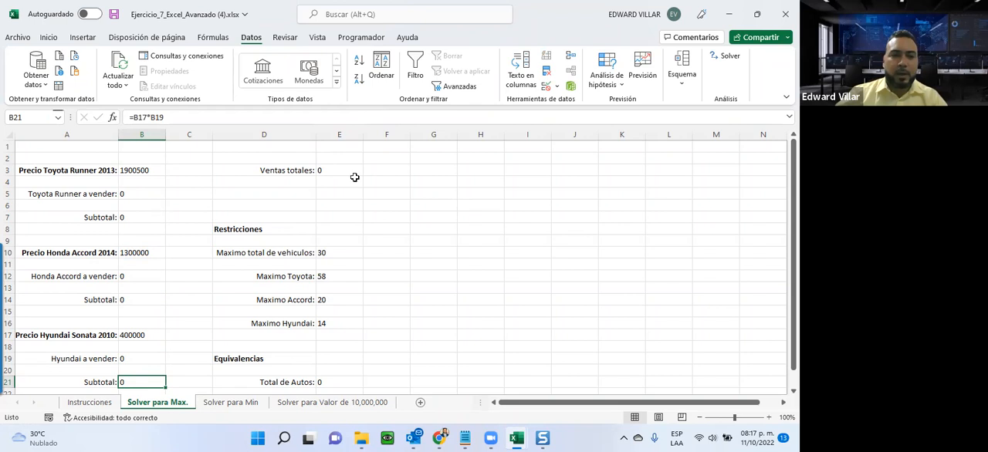
{"action": "left_click", "coordinate": [330, 170]}
{"action": "type", "text": "=B7+B14+B21"}
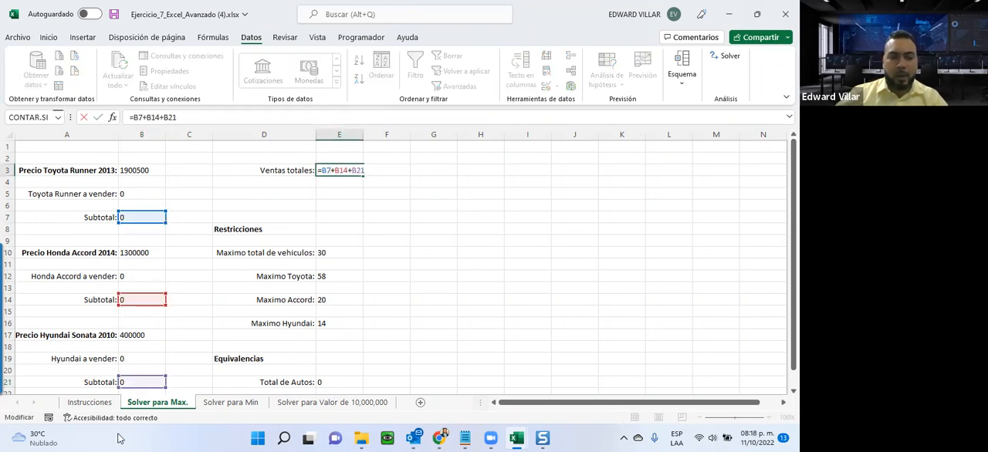
{"action": "key", "text": "ctrl+Return"}
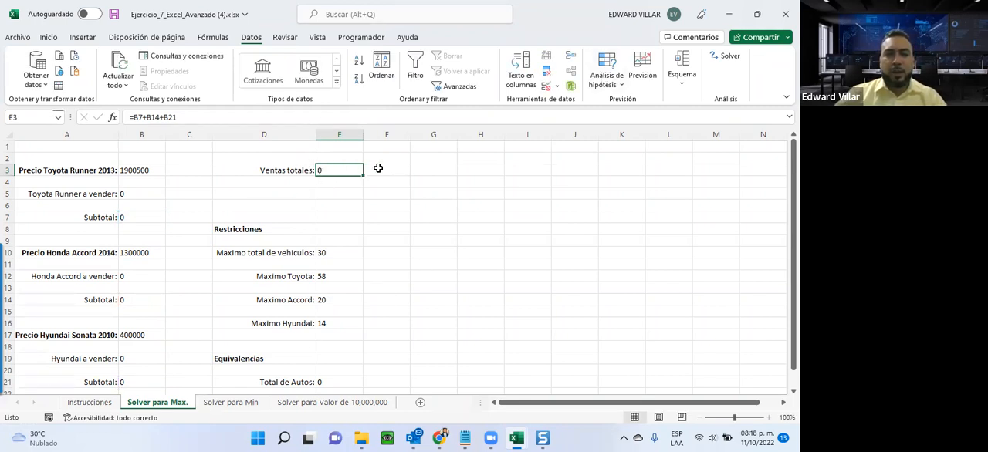
Open Solver and set the Ventas totales cell E3 as the objective with the Máx goal.
{"action": "left_click", "coordinate": [729, 56]}
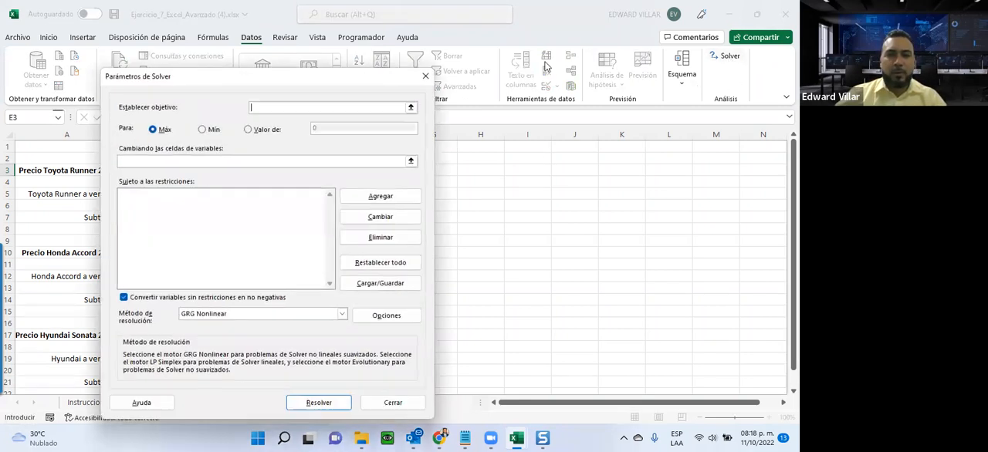
{"action": "left_click_drag", "start_coordinate": [270, 79], "coordinate": [570, 76]}
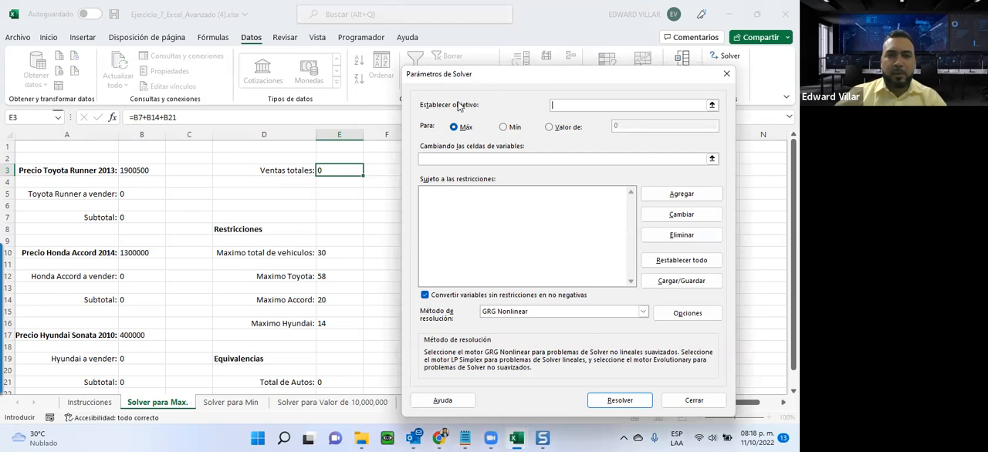
{"action": "left_click", "coordinate": [337, 170]}
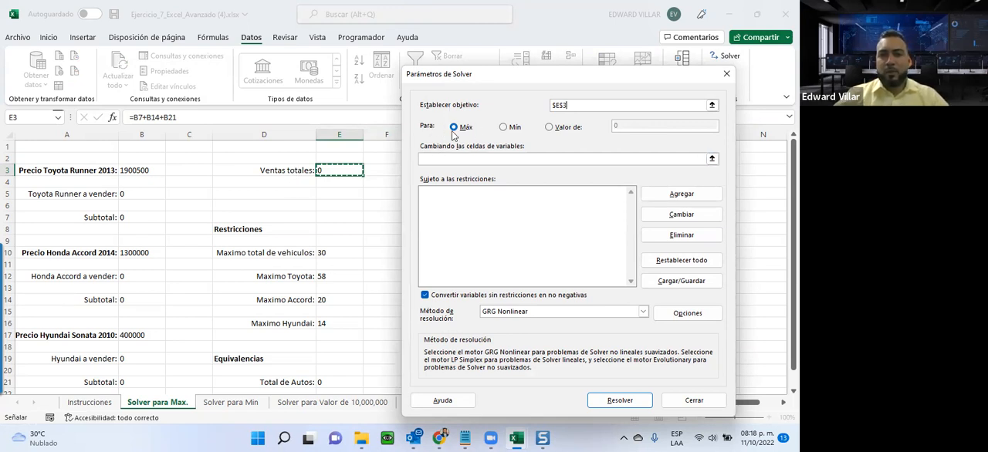
{"action": "left_click", "coordinate": [557, 127]}
{"action": "left_click", "coordinate": [642, 128]}
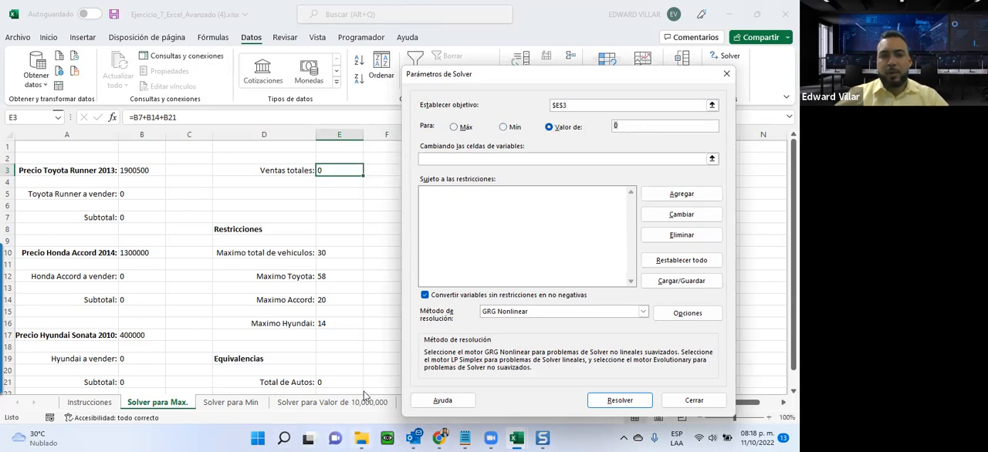
{"action": "mouse_move", "coordinate": [360, 438]}
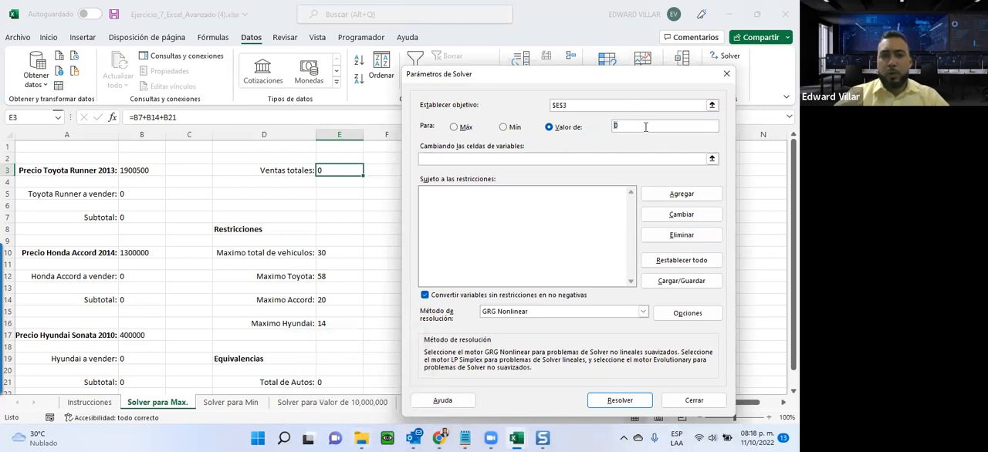
{"action": "left_click", "coordinate": [456, 128]}
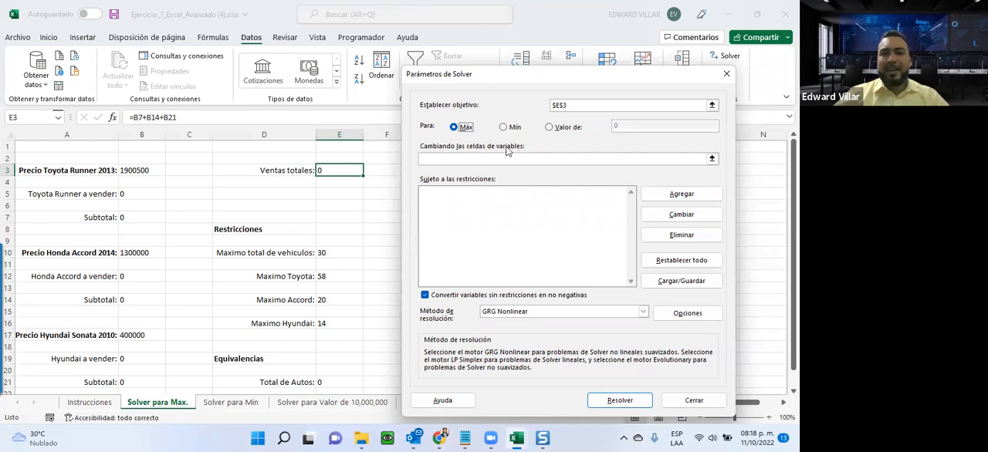
Set the Solver variable cells to the three quantities a vender: B5, B12 and B19.
{"action": "left_click", "coordinate": [434, 160]}
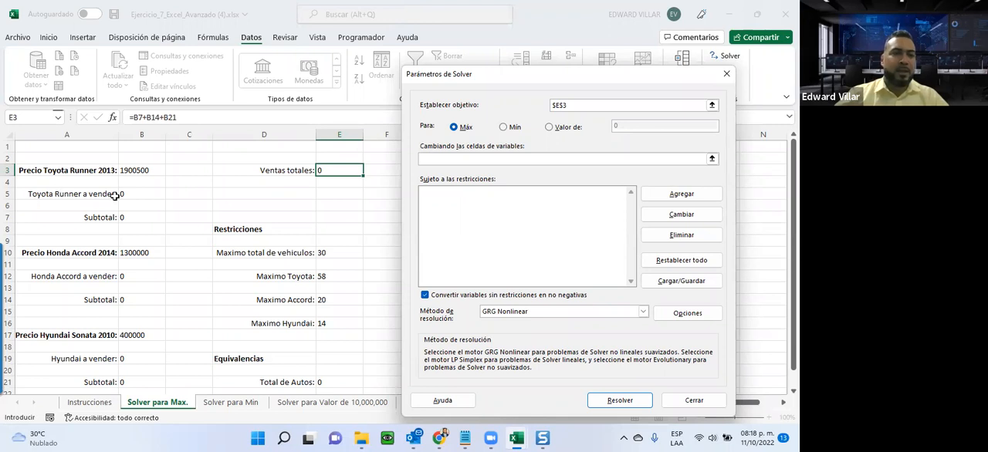
{"action": "left_click", "coordinate": [131, 196]}
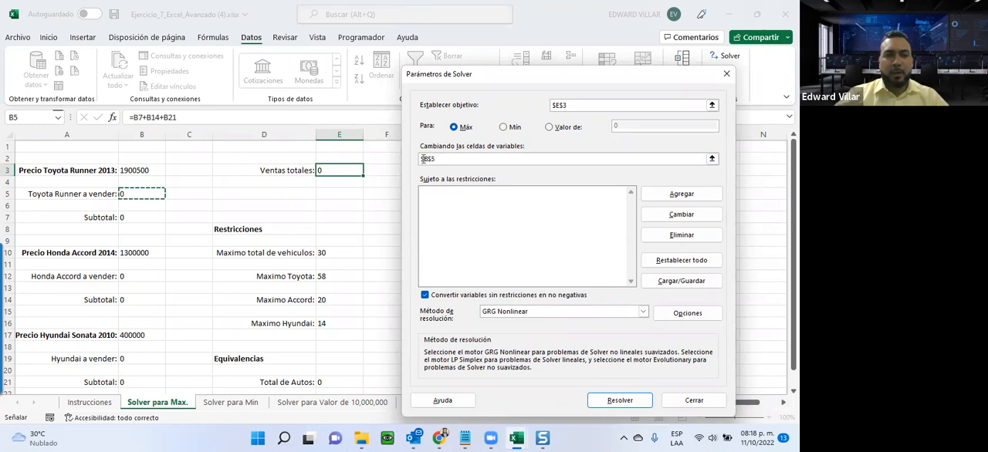
{"action": "left_click", "coordinate": [127, 276]}
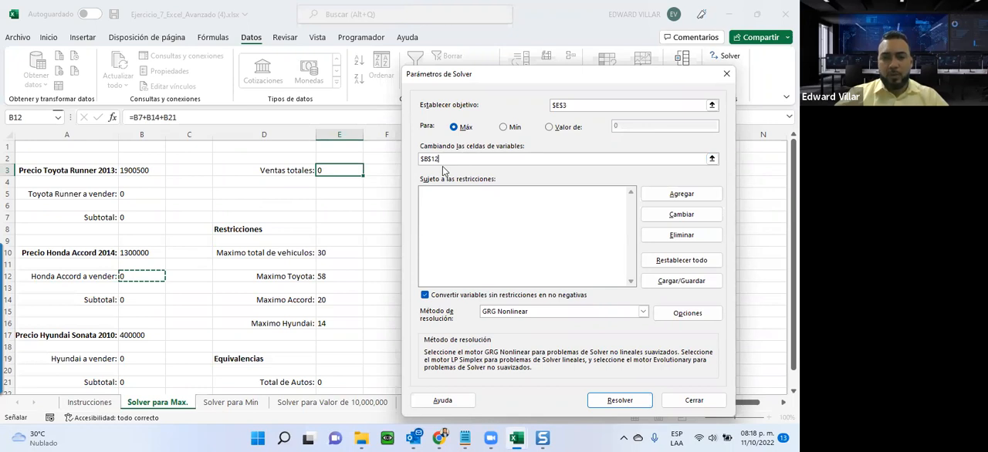
{"action": "left_click", "coordinate": [134, 358]}
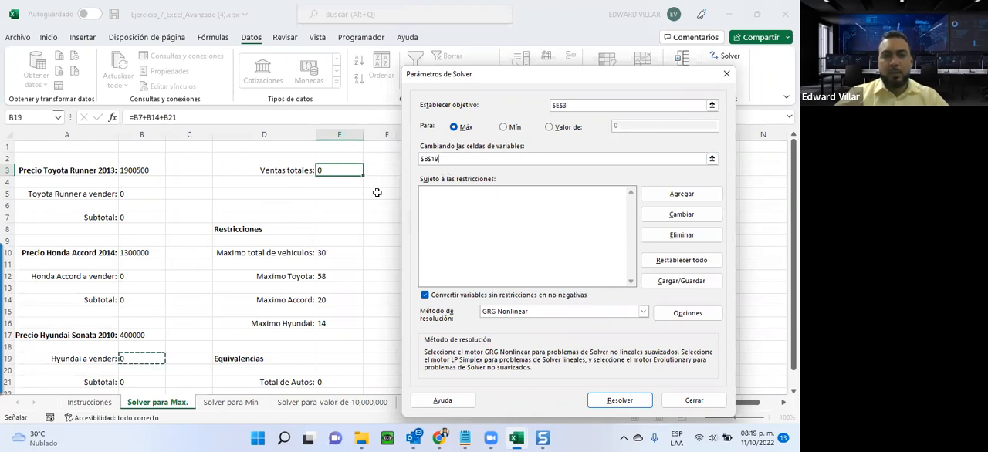
{"action": "left_click", "coordinate": [129, 193]}
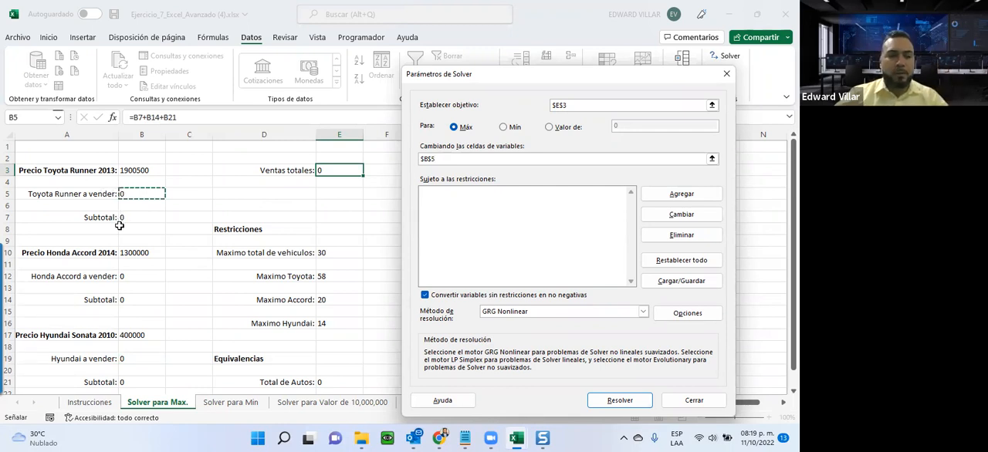
{"action": "left_click", "coordinate": [136, 276], "text": "ctrl"}
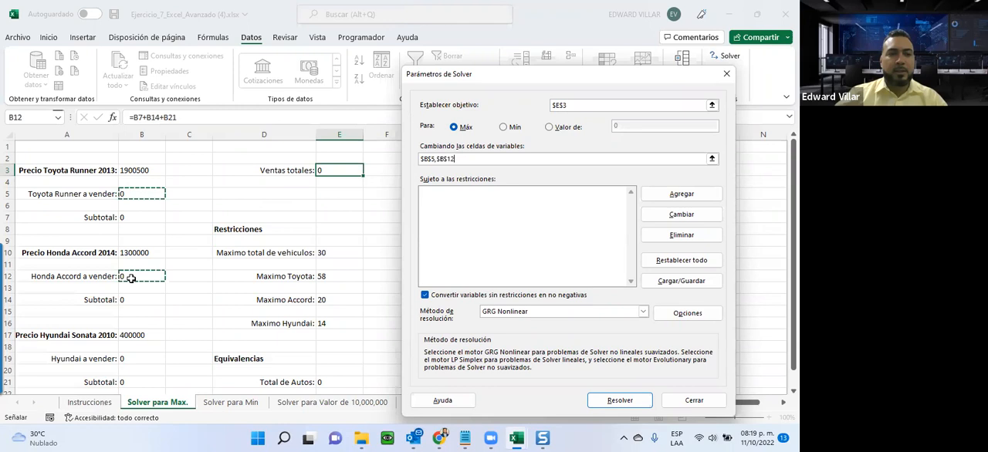
{"action": "left_click", "coordinate": [124, 358], "text": "ctrl"}
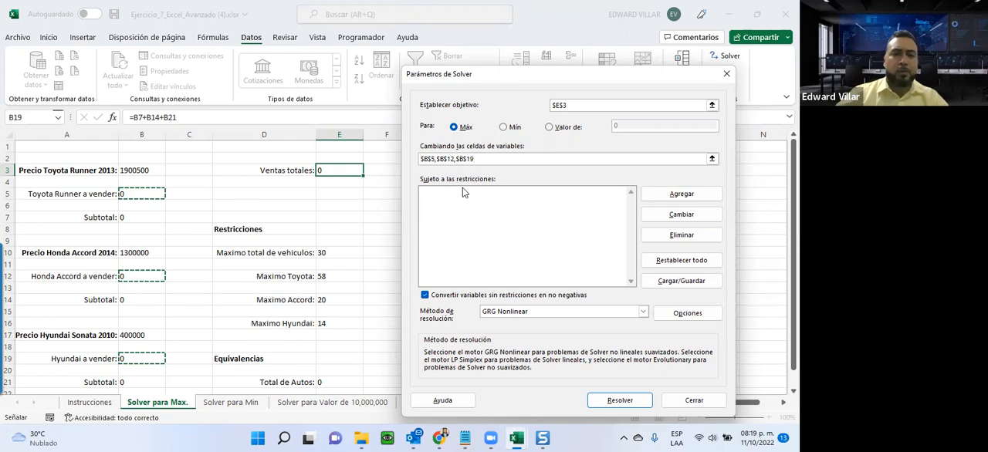
Add a Solver constraint that Total de Autos E21 is <= Maximo total de vehiculos E10.
{"action": "left_click", "coordinate": [662, 196]}
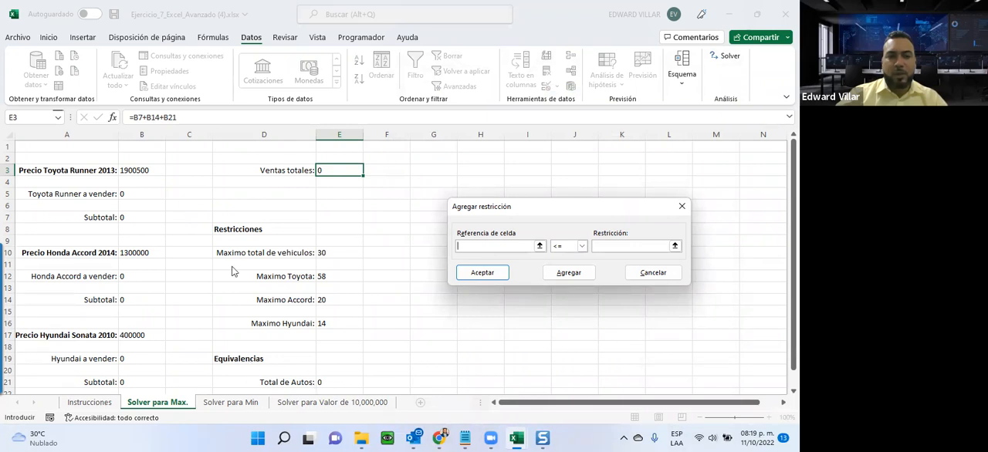
{"action": "left_click", "coordinate": [329, 384]}
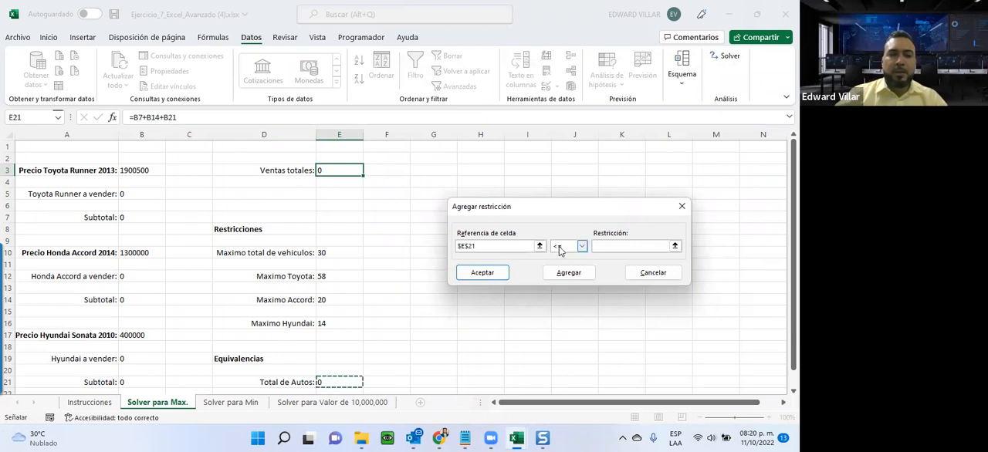
{"action": "left_click", "coordinate": [601, 245]}
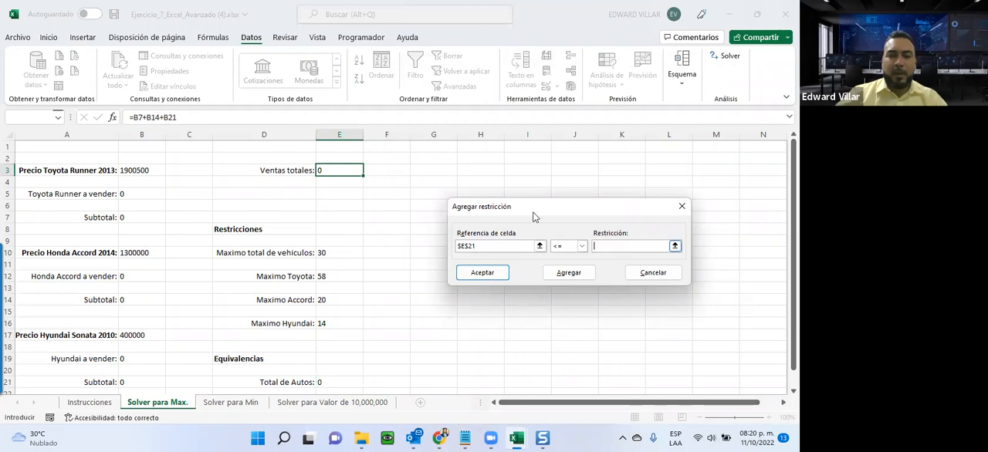
{"action": "left_click", "coordinate": [338, 252]}
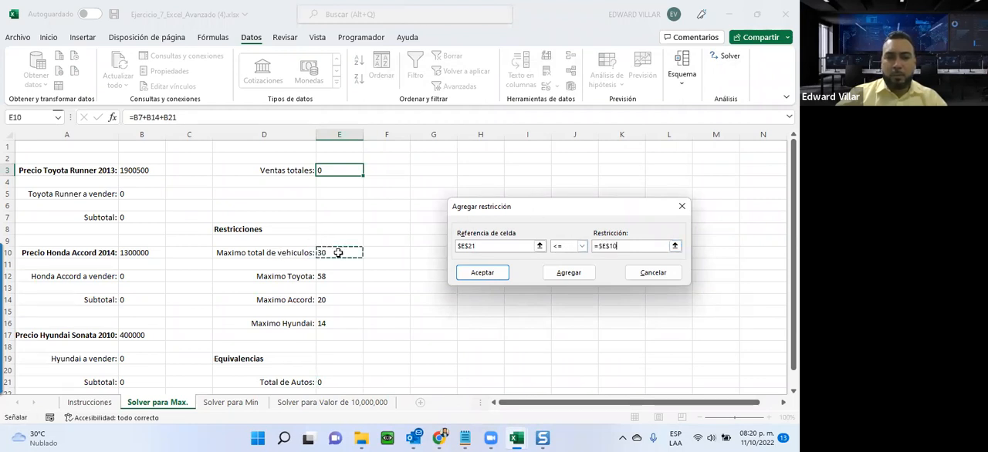
{"action": "left_click", "coordinate": [566, 274]}
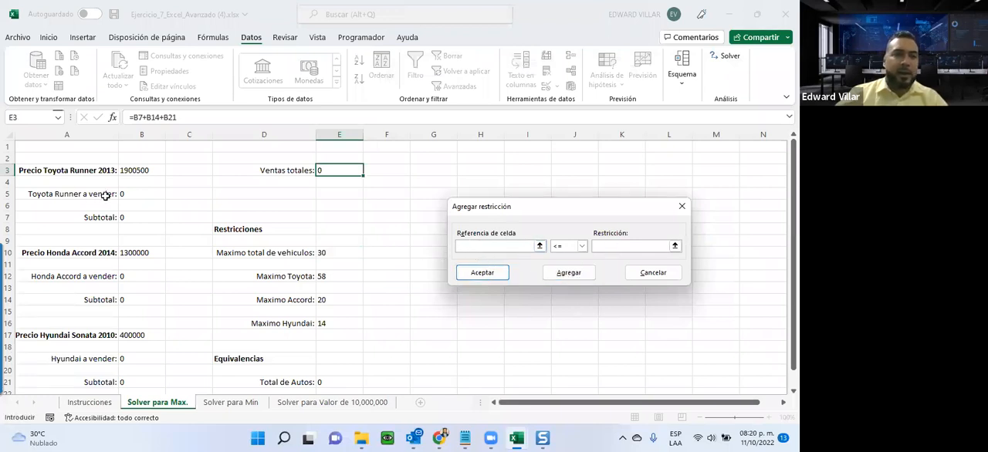
Add a constraint that Toyota Runner a vender B5 is <= Maximo Toyota E12.
{"action": "left_click", "coordinate": [145, 193]}
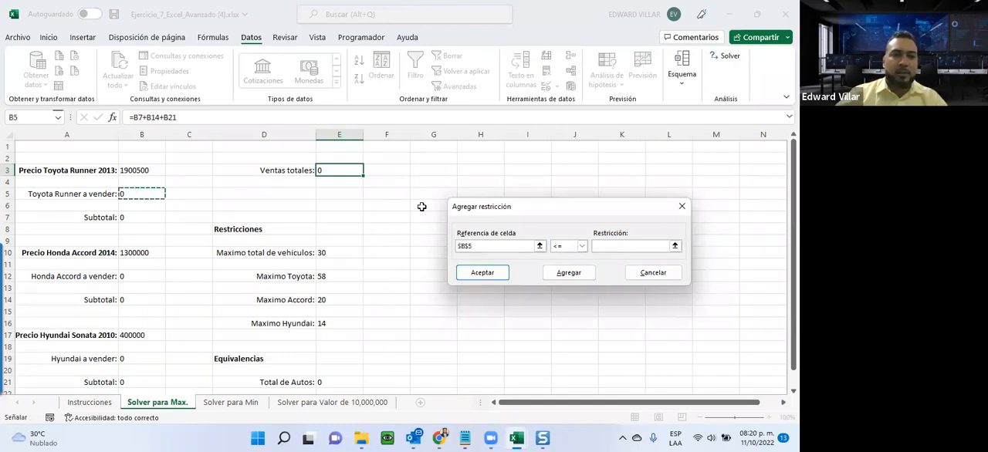
{"action": "left_click", "coordinate": [665, 245]}
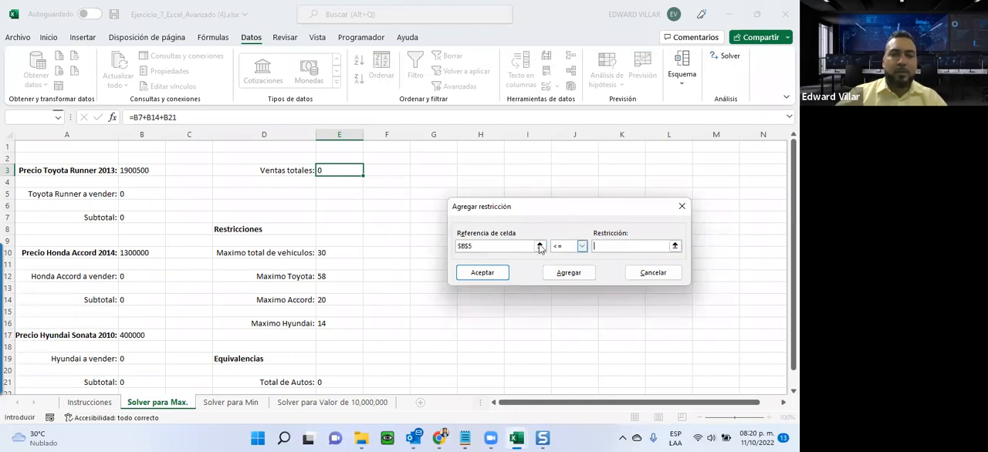
{"action": "left_click", "coordinate": [328, 278]}
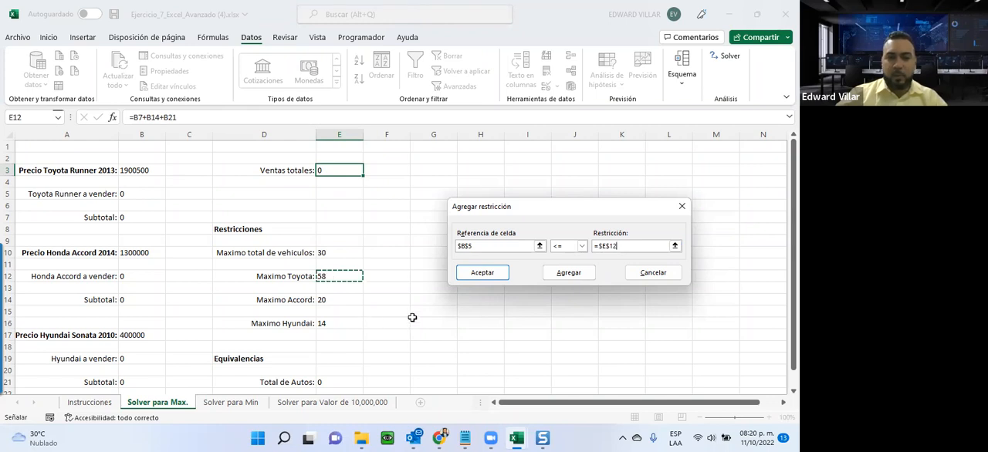
{"action": "key", "text": "alt+a"}
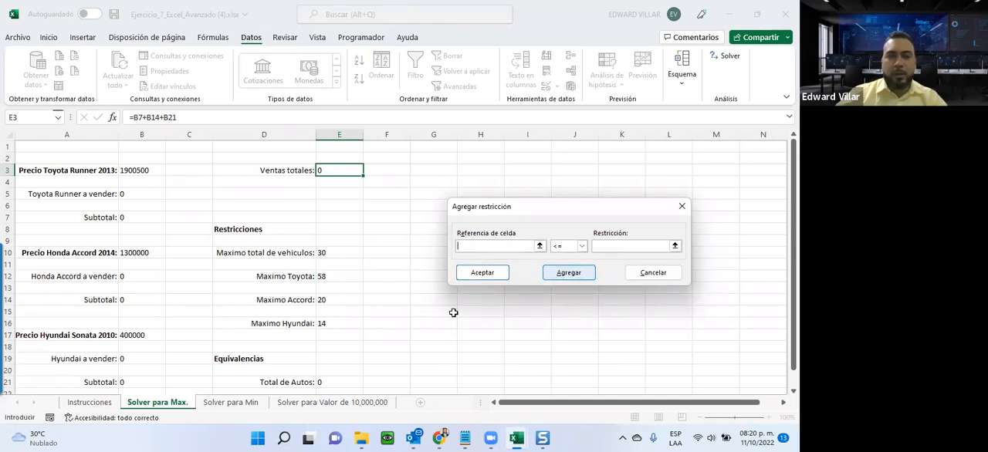
Add a constraint that Honda Accord a vender B12 is <= Maximo Accord E14.
{"action": "left_click", "coordinate": [135, 278]}
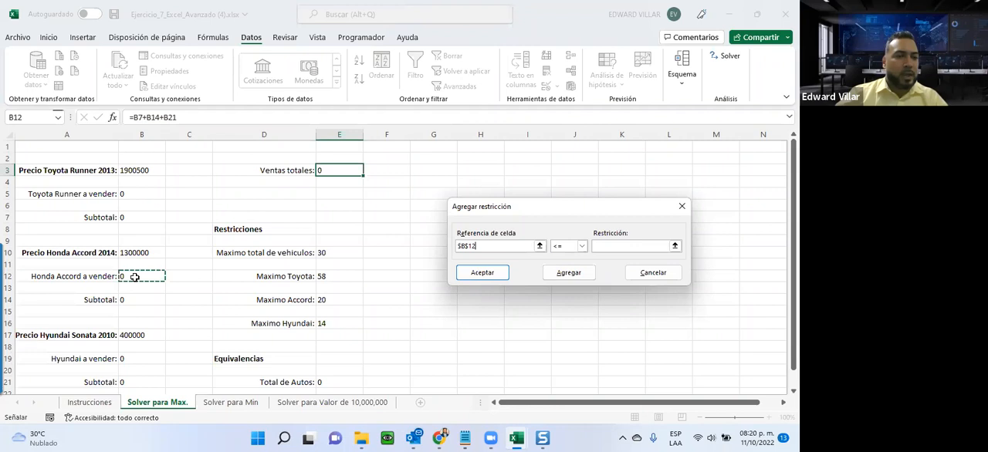
{"action": "left_click", "coordinate": [613, 248]}
{"action": "left_click", "coordinate": [340, 299]}
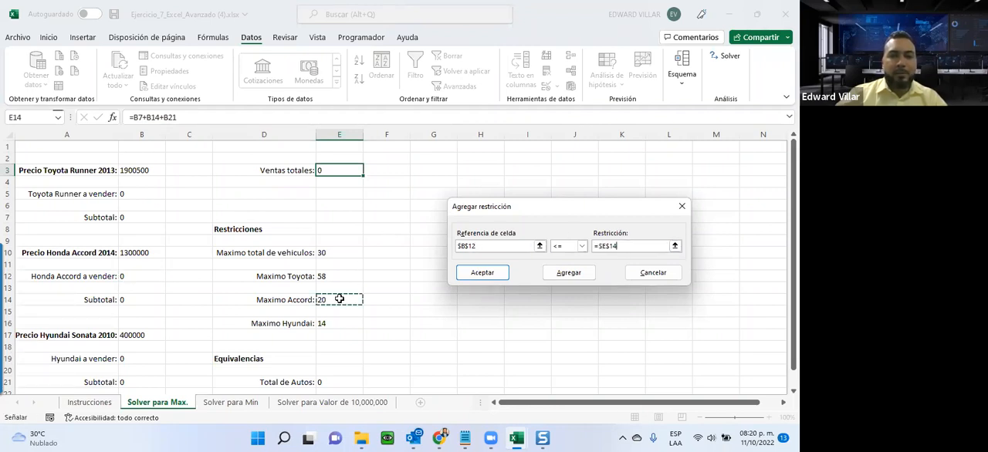
{"action": "left_click", "coordinate": [569, 272]}
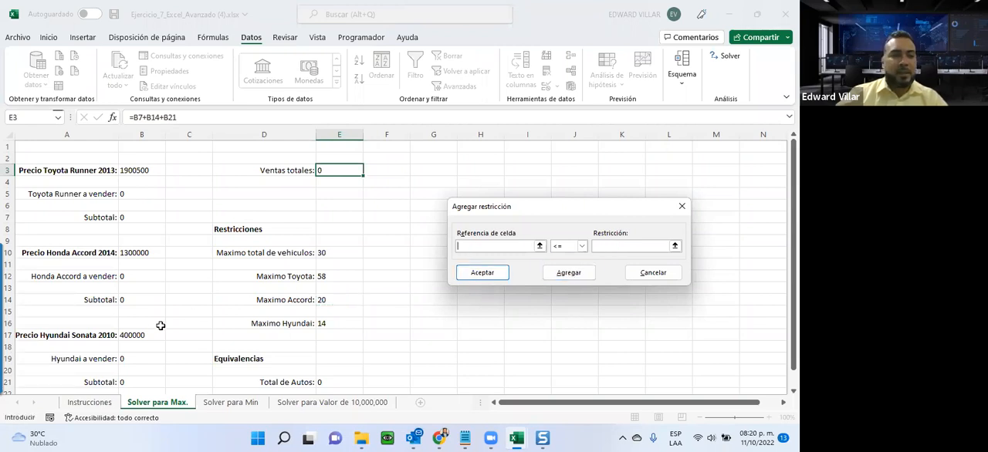
Add a constraint that Hyundai a vender B19 is <= Maximo Hyundai E16.
{"action": "left_click", "coordinate": [124, 360]}
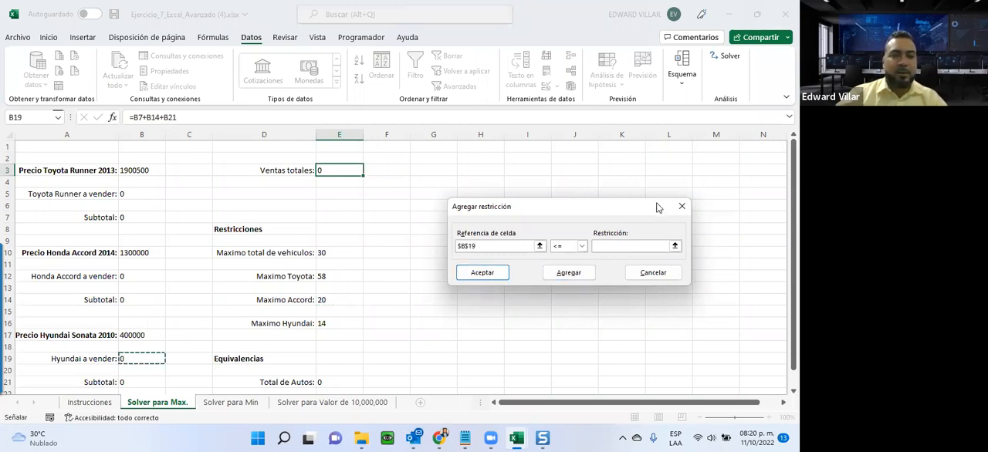
{"action": "left_click", "coordinate": [636, 247]}
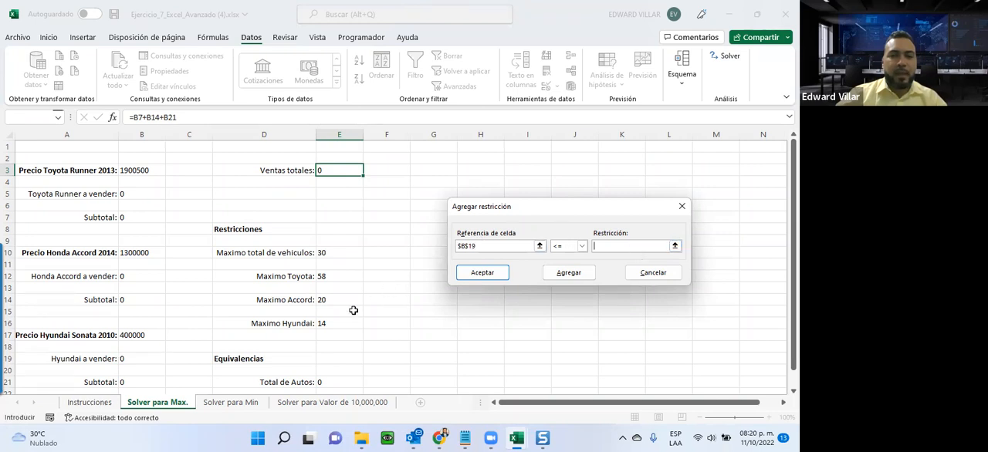
{"action": "left_click", "coordinate": [325, 325]}
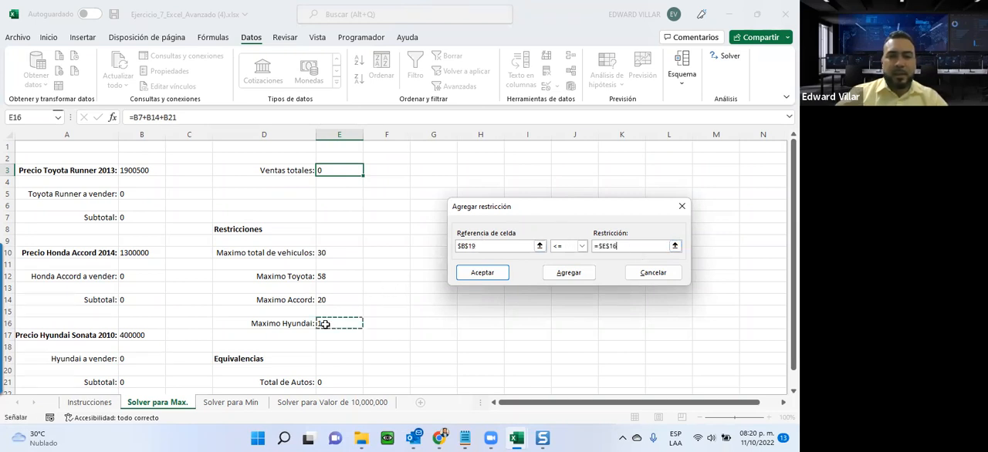
{"action": "left_click", "coordinate": [562, 275]}
{"action": "left_click", "coordinate": [462, 278]}
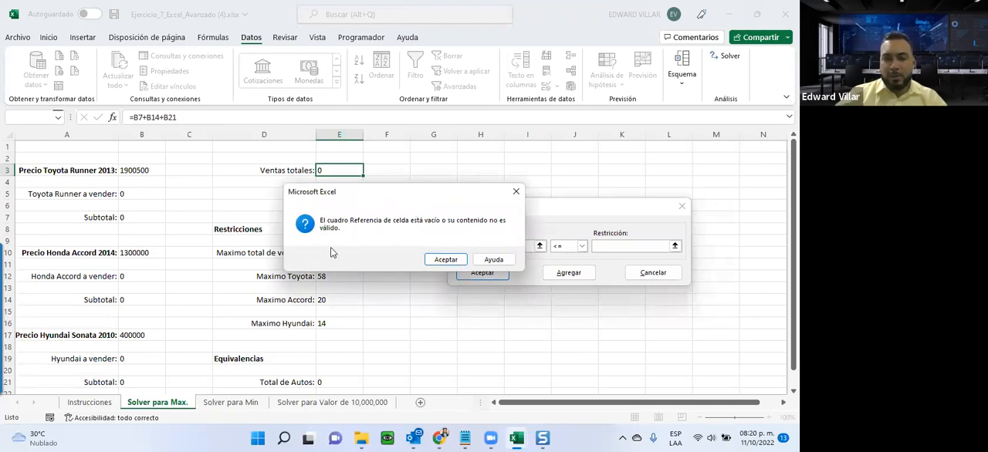
Discard the empty extra constraint, solve for the maximum Ventas totales, and keep the Solver solution.
{"action": "left_click", "coordinate": [443, 261]}
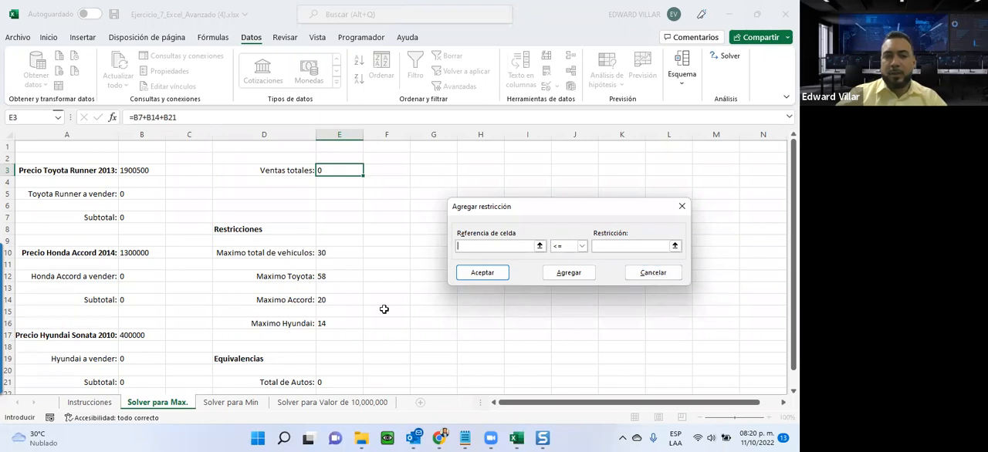
{"action": "left_click", "coordinate": [650, 274]}
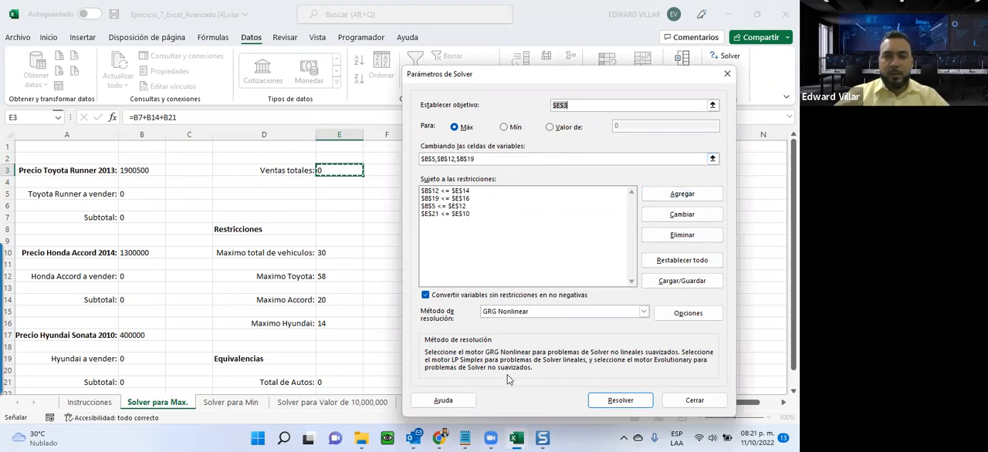
{"action": "left_click", "coordinate": [619, 400]}
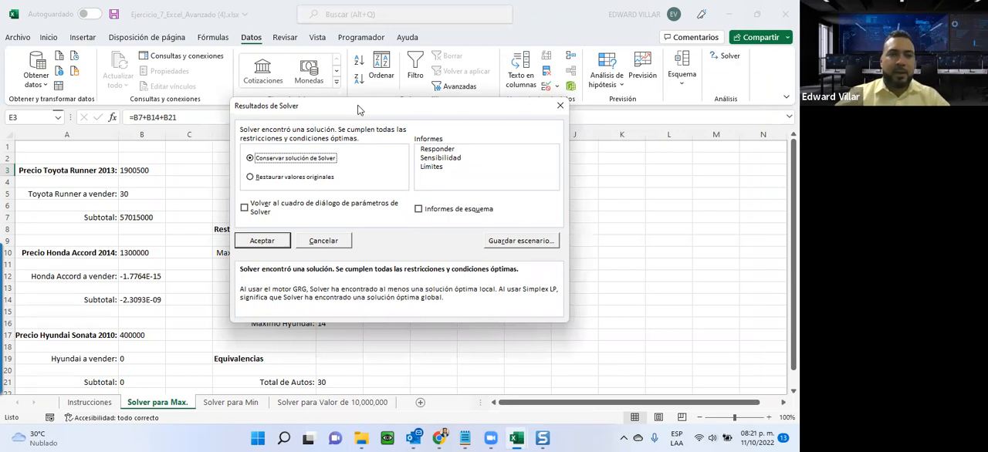
{"action": "left_click_drag", "start_coordinate": [357, 109], "coordinate": [570, 124]}
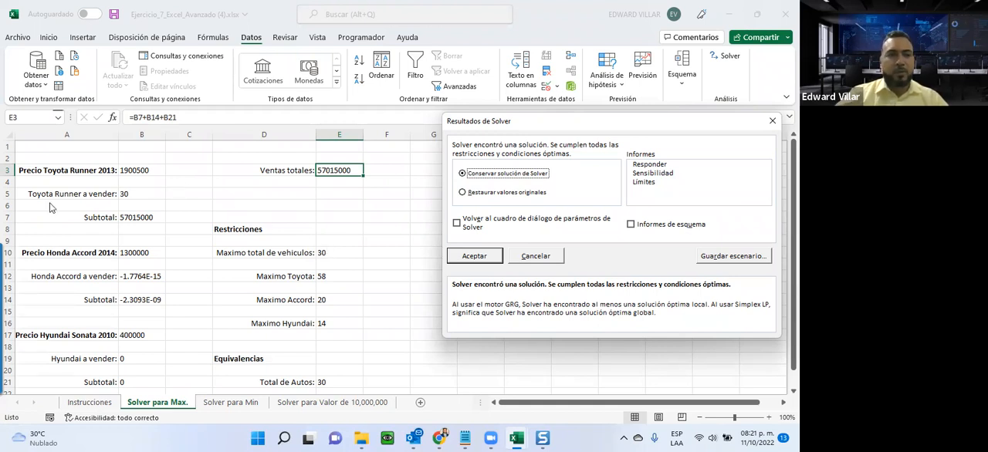
{"action": "left_click", "coordinate": [473, 255]}
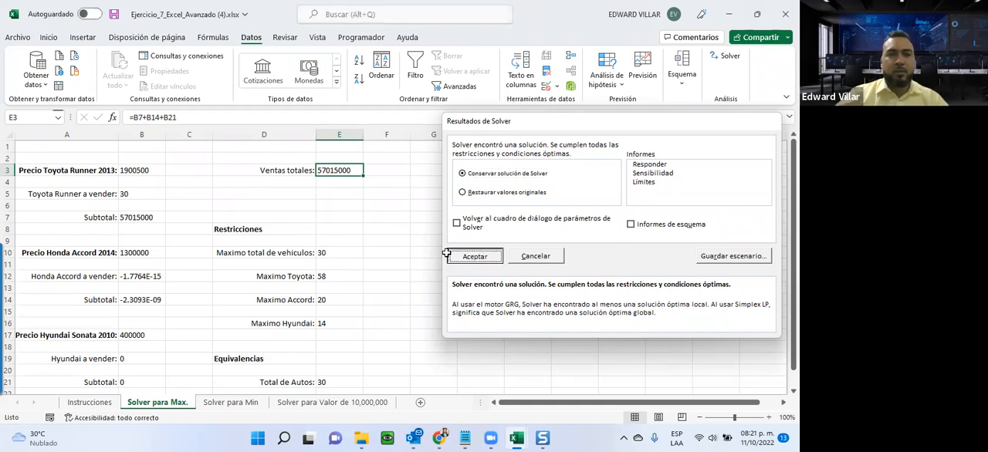
Reset Toyota Runner a vender B5 and Honda Accord a vender B12 to 0.
{"action": "left_click", "coordinate": [134, 194]}
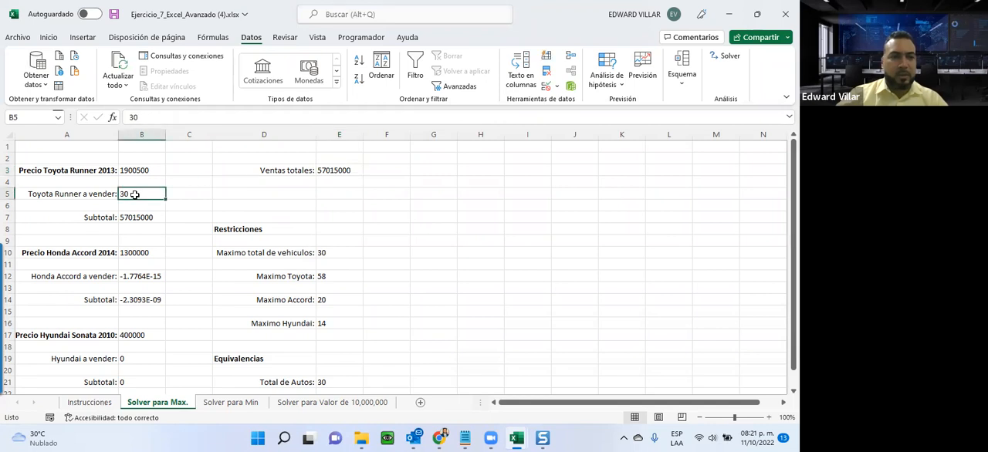
{"action": "type", "text": "0"}
{"action": "left_click", "coordinate": [145, 276]}
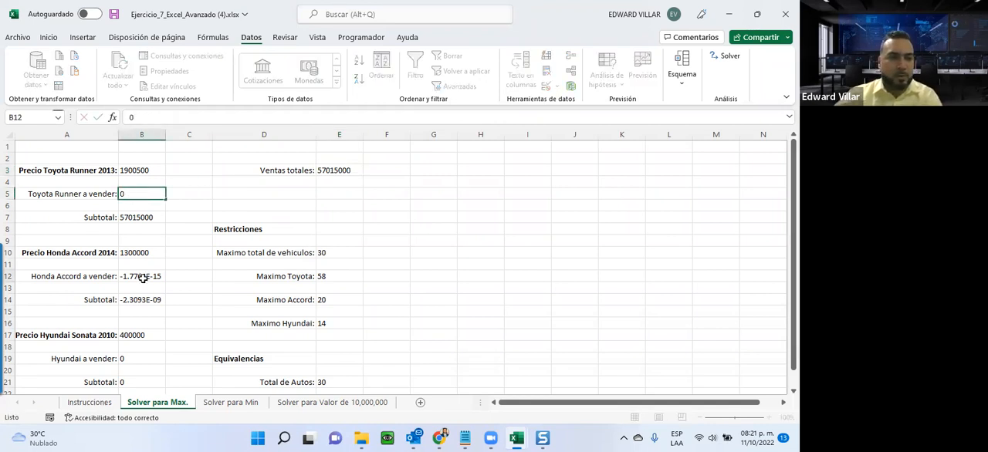
{"action": "type", "text": "0"}
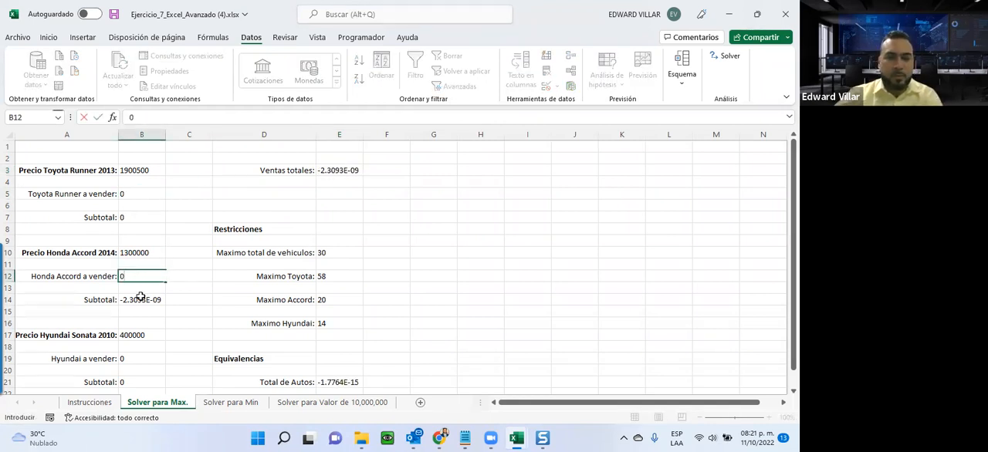
{"action": "left_click", "coordinate": [283, 205]}
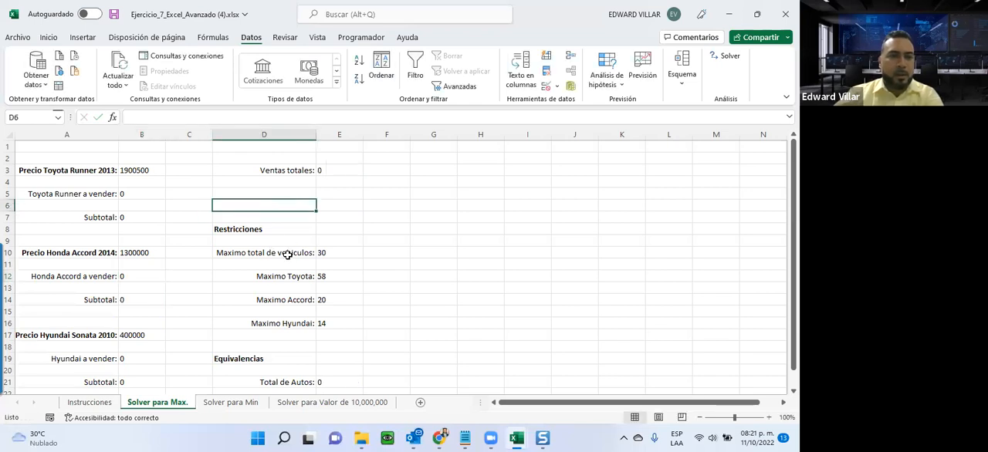
Set the limits to 10 for Maximo Toyota, 15 for Maximo Accord and 20 for Maximo Hyundai.
{"action": "left_click", "coordinate": [320, 278]}
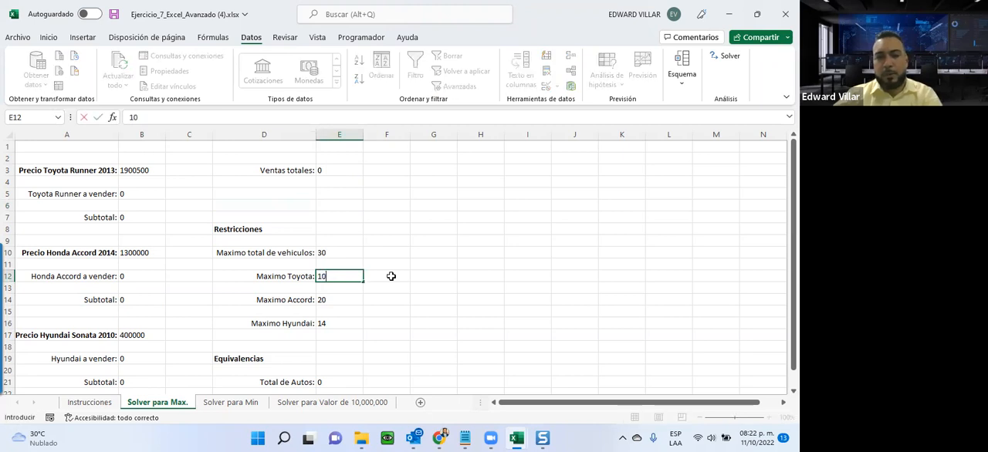
{"action": "type", "text": "10"}
{"action": "key", "text": "Return"}
{"action": "left_click", "coordinate": [332, 299]}
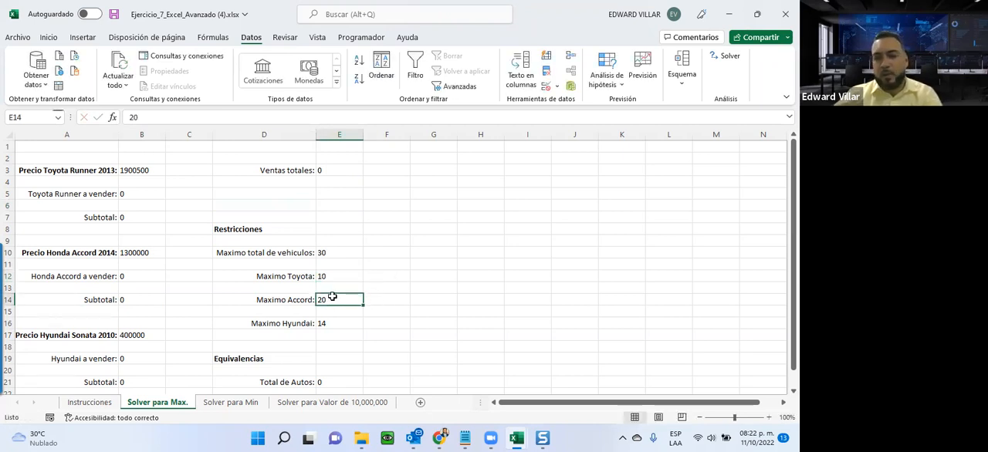
{"action": "type", "text": "15"}
{"action": "key", "text": "Return"}
{"action": "key", "text": "Down"}
{"action": "type", "text": "2"}
{"action": "left_click", "coordinate": [417, 310]}
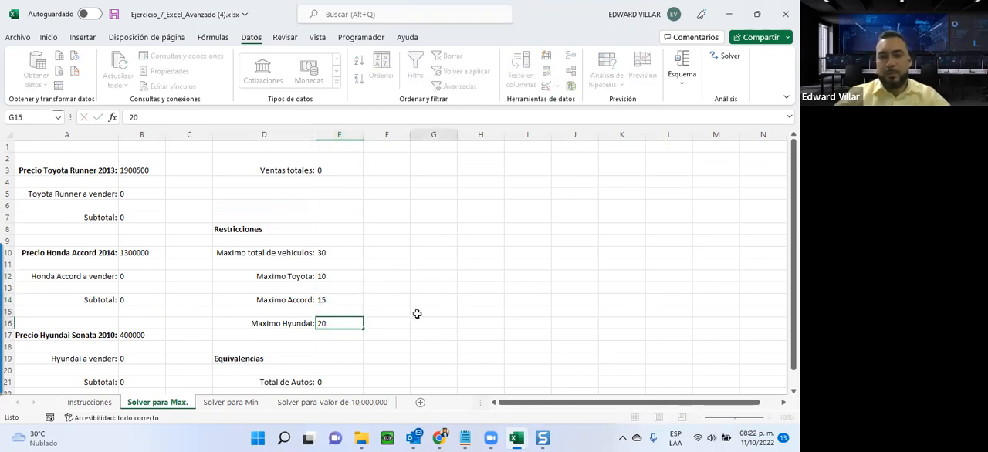
Run Solver again on Ventas totales E3 with the changed brand limits and keep its solution.
{"action": "left_click", "coordinate": [332, 276]}
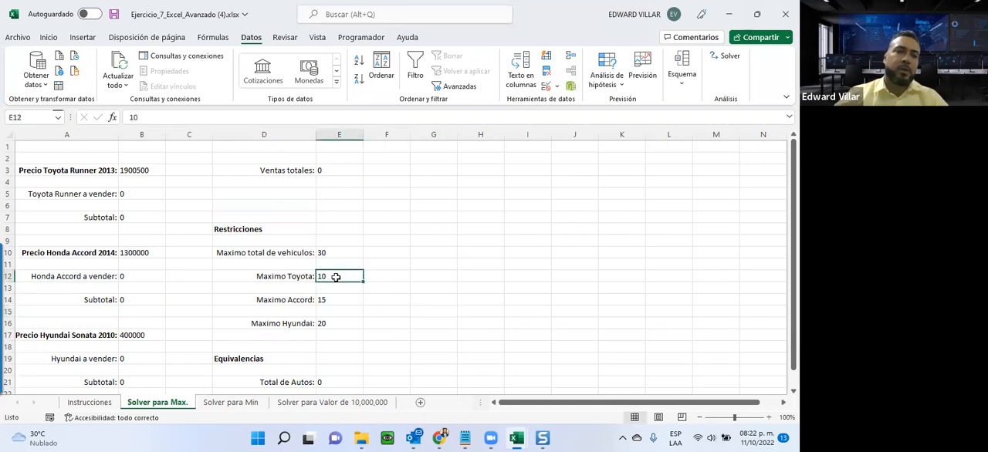
{"action": "left_click", "coordinate": [325, 300]}
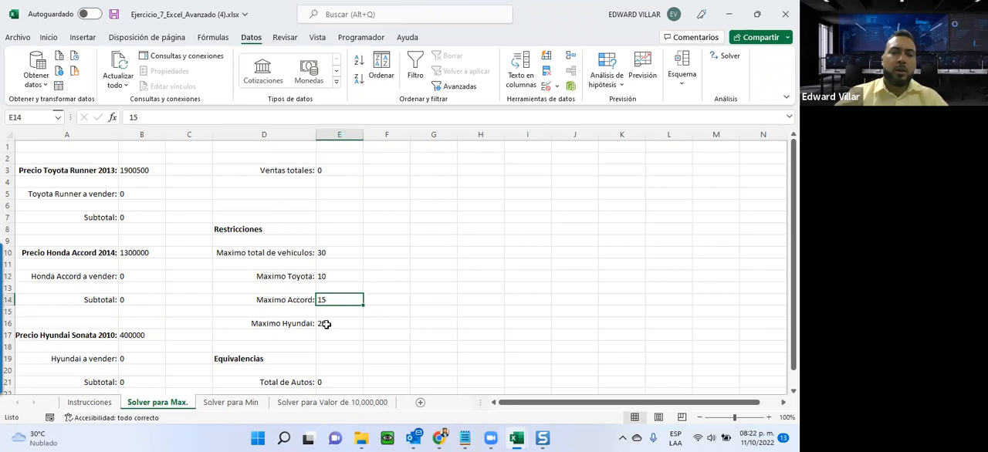
{"action": "left_click", "coordinate": [326, 325]}
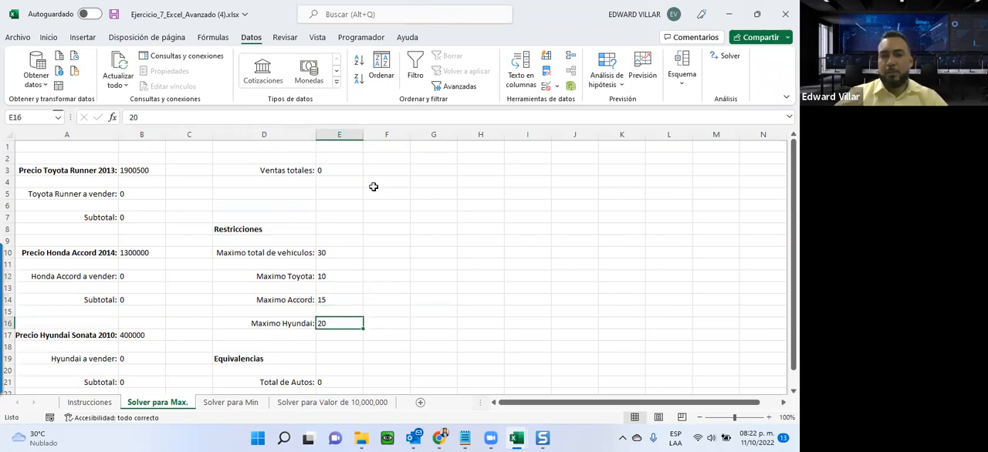
{"action": "left_click", "coordinate": [339, 170]}
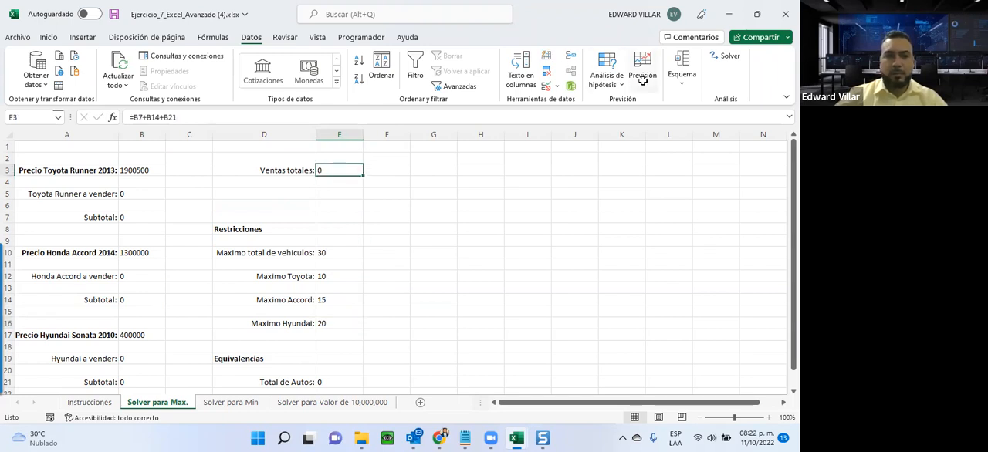
{"action": "left_click", "coordinate": [726, 58]}
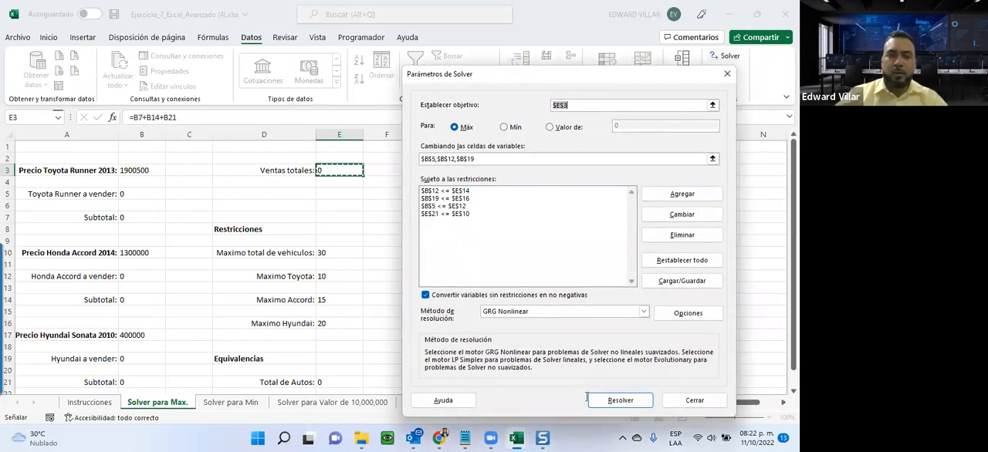
{"action": "left_click", "coordinate": [620, 400]}
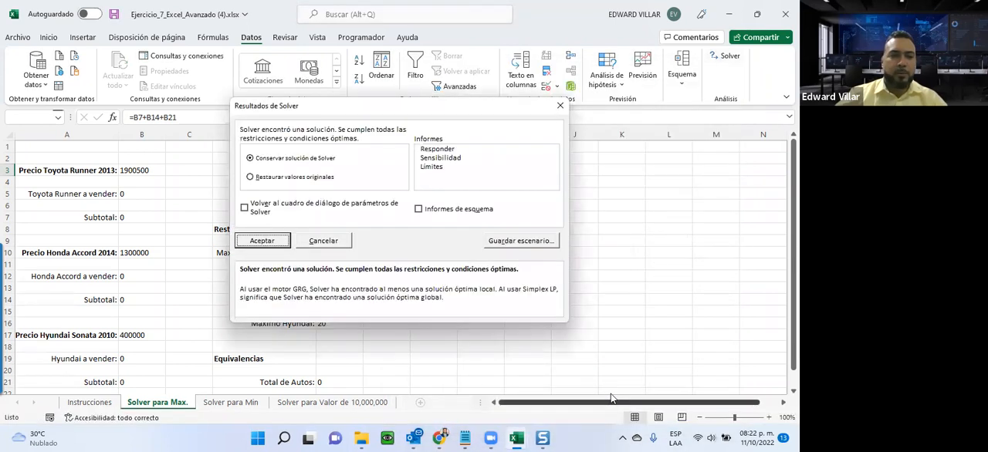
{"action": "left_click", "coordinate": [249, 240]}
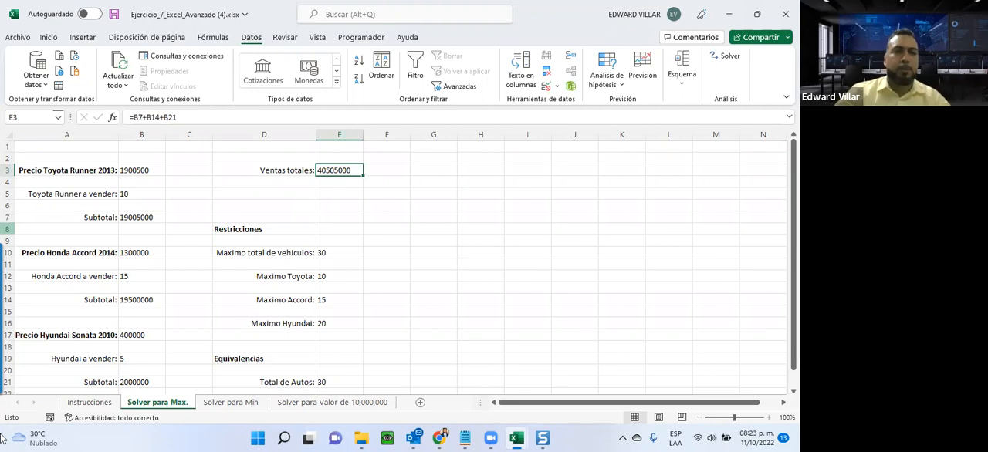
On the Solver para Min sheet, switch the Solver goal to Mín and close the parameters without solving.
{"action": "left_click", "coordinate": [240, 402]}
{"action": "left_click", "coordinate": [313, 169]}
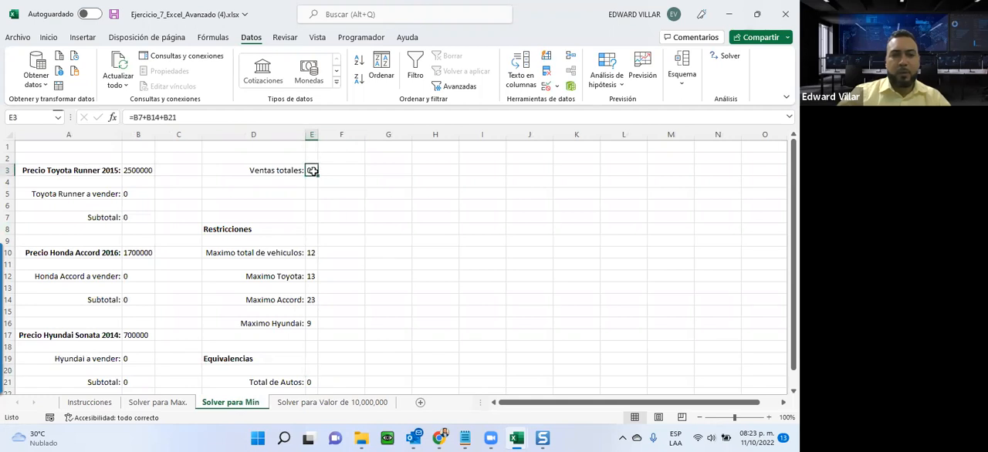
{"action": "left_click", "coordinate": [729, 58]}
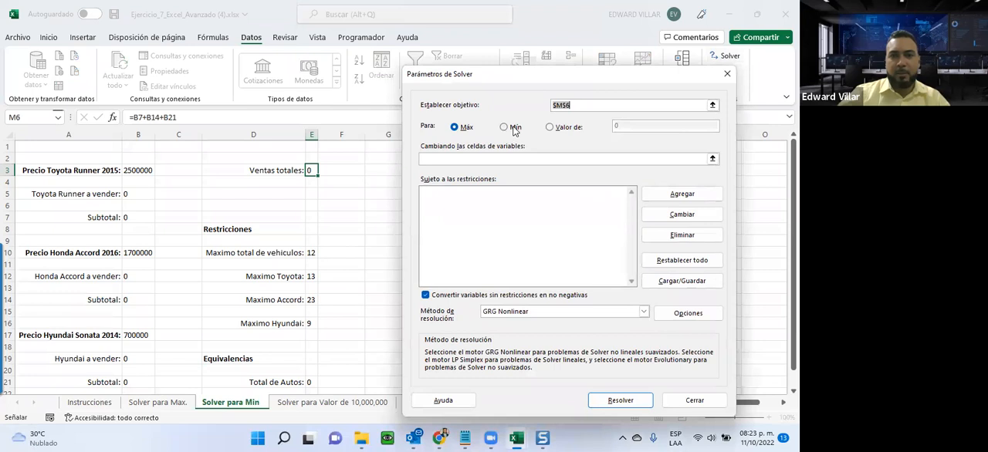
{"action": "left_click", "coordinate": [508, 128]}
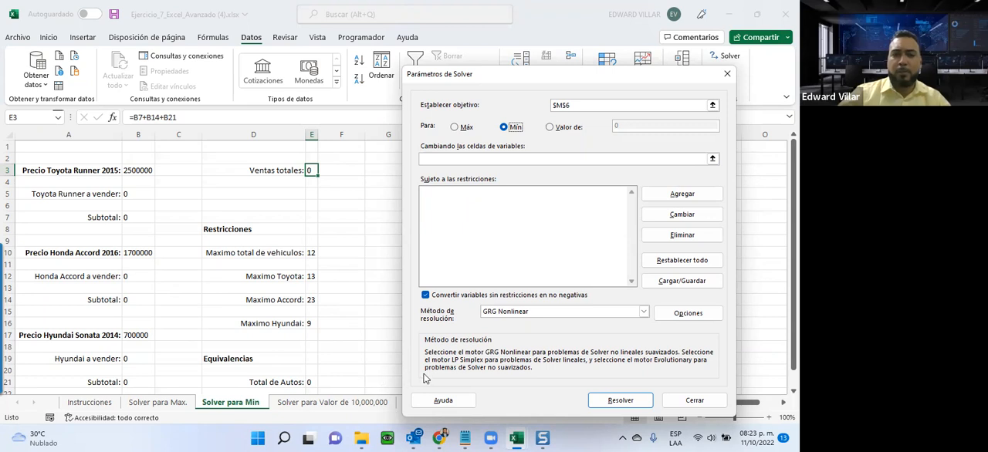
{"action": "left_click", "coordinate": [680, 402]}
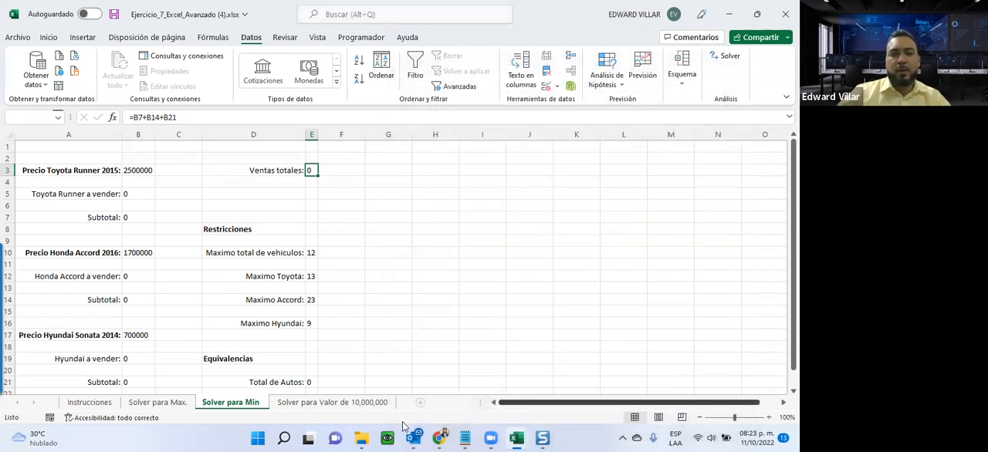
On the Solver para Valor de 10,000,000 sheet, set the Solver goal to Valor de 10000000.
{"action": "left_click", "coordinate": [298, 403]}
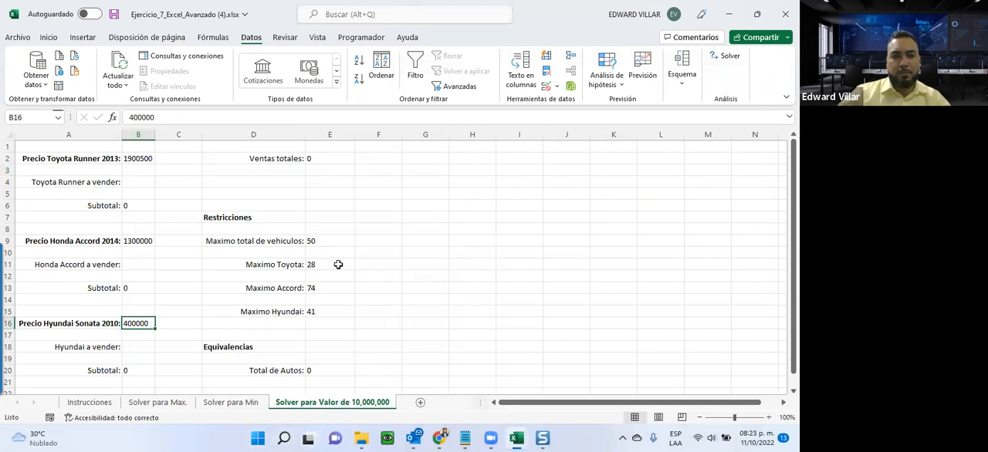
{"action": "left_click", "coordinate": [309, 158]}
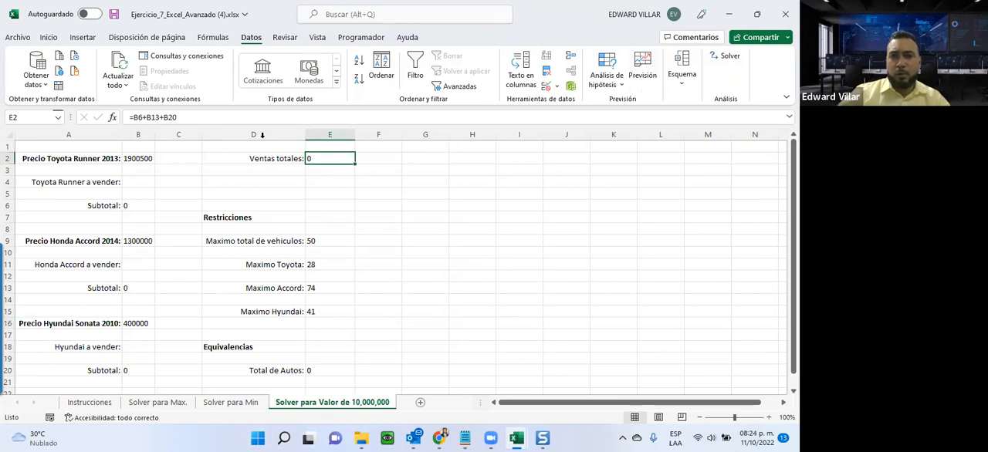
{"action": "left_click", "coordinate": [726, 59]}
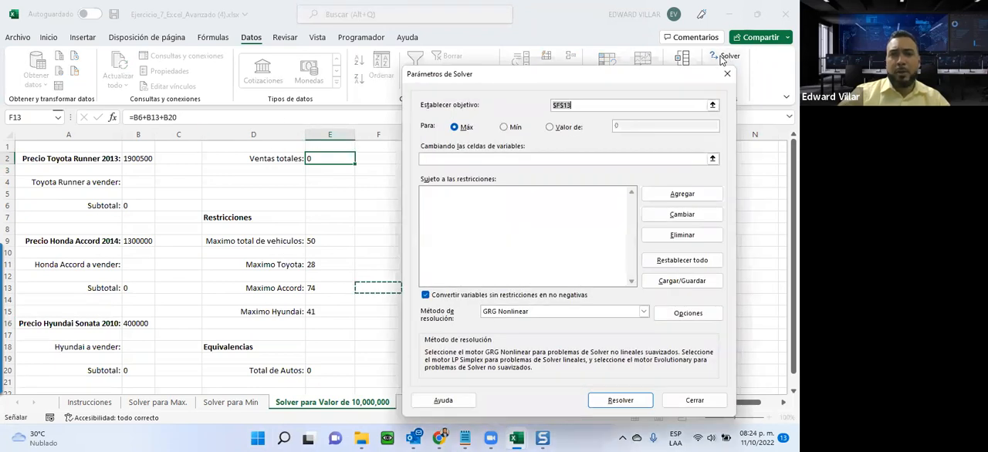
{"action": "left_click", "coordinate": [551, 127]}
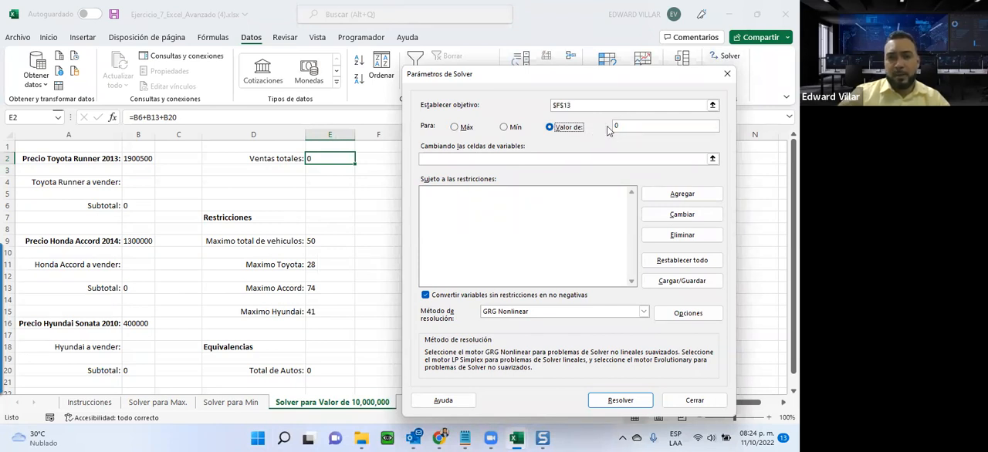
{"action": "double_click", "coordinate": [617, 127]}
{"action": "type", "text": "10000000"}
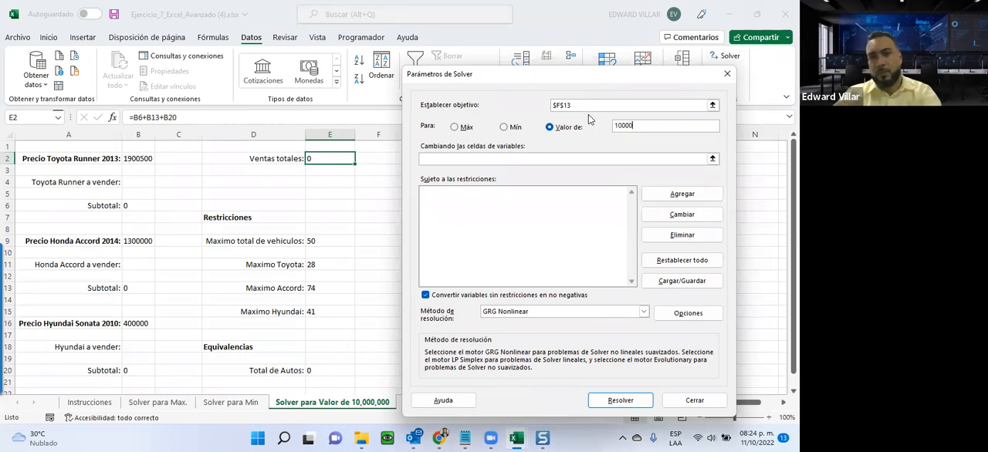
Set the Solver variable cells to the three a vender quantities B4, B11 and B18.
{"action": "left_click", "coordinate": [519, 160]}
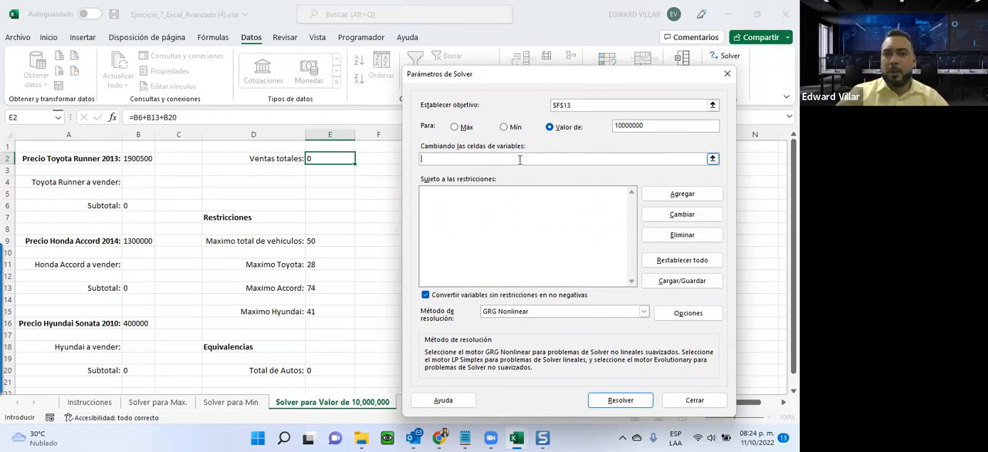
{"action": "left_click", "coordinate": [132, 181]}
{"action": "left_click", "coordinate": [144, 264], "text": "ctrl"}
{"action": "left_click", "coordinate": [143, 346], "text": "ctrl"}
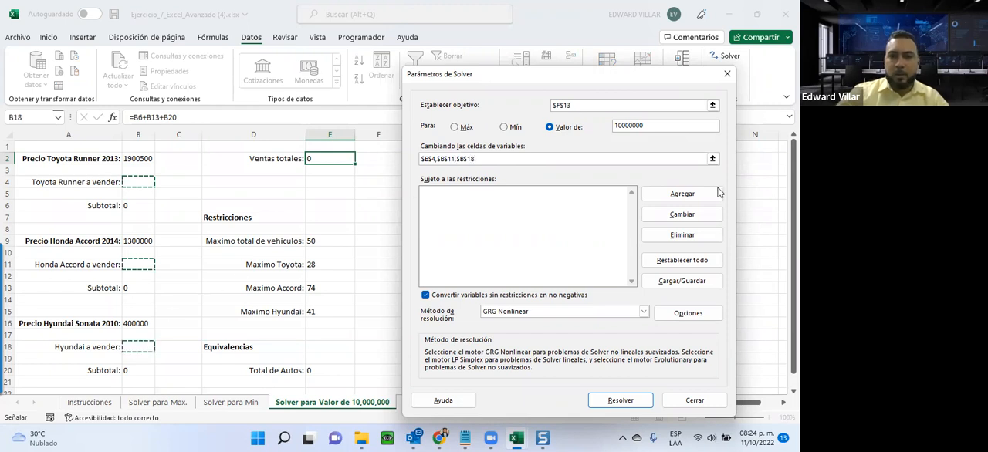
Add a Solver constraint that Total de Autos E20 is <= Maximo total de vehiculos E9.
{"action": "left_click", "coordinate": [670, 194]}
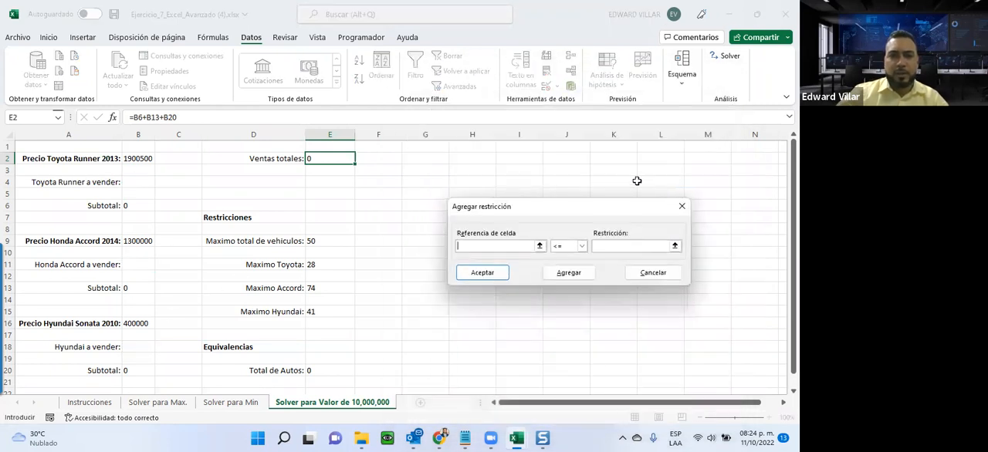
{"action": "left_click", "coordinate": [314, 369]}
{"action": "left_click", "coordinate": [606, 248]}
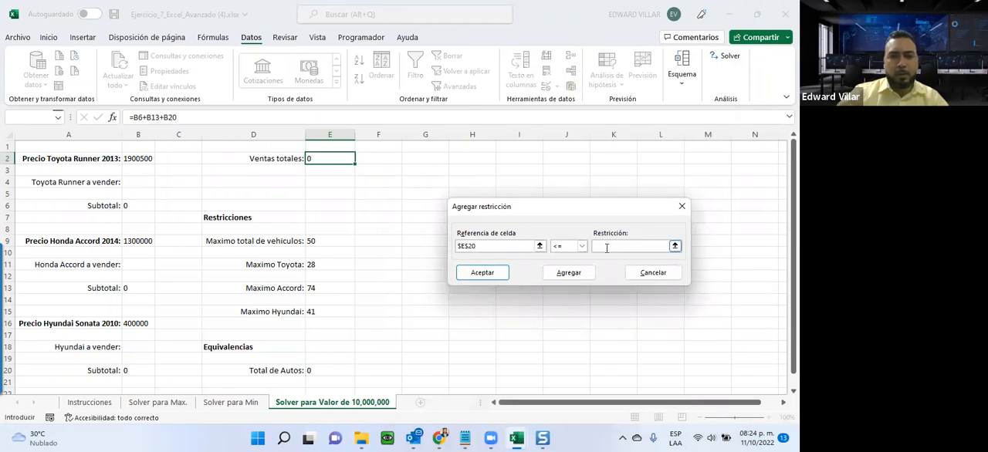
{"action": "left_click", "coordinate": [311, 242]}
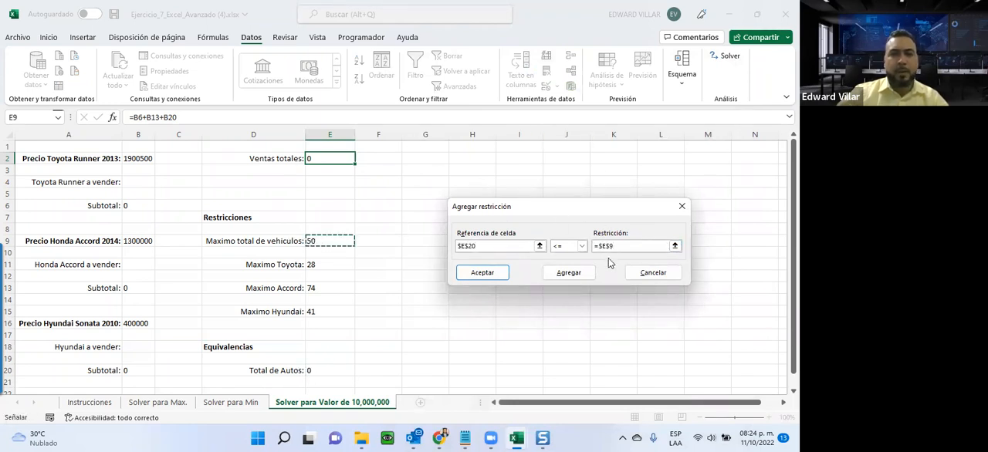
{"action": "left_click", "coordinate": [568, 274]}
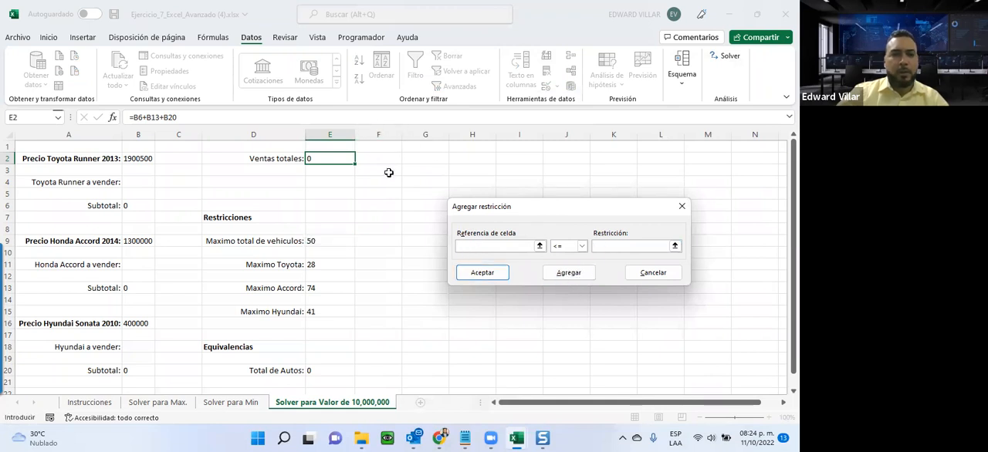
Add a Solver constraint that Toyota Runner a vender B4 is <= Maximo Toyota E11.
{"action": "left_click", "coordinate": [130, 181]}
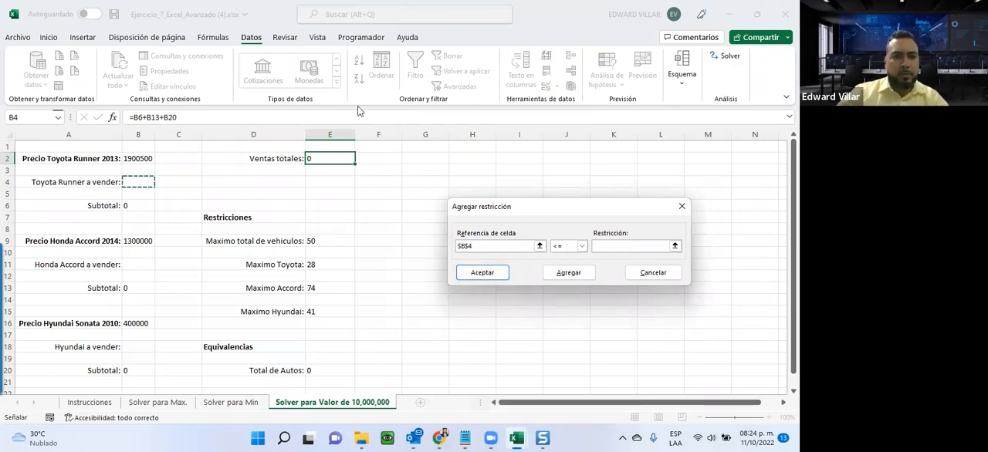
{"action": "left_click", "coordinate": [609, 246]}
{"action": "left_click", "coordinate": [311, 264]}
{"action": "left_click", "coordinate": [568, 275]}
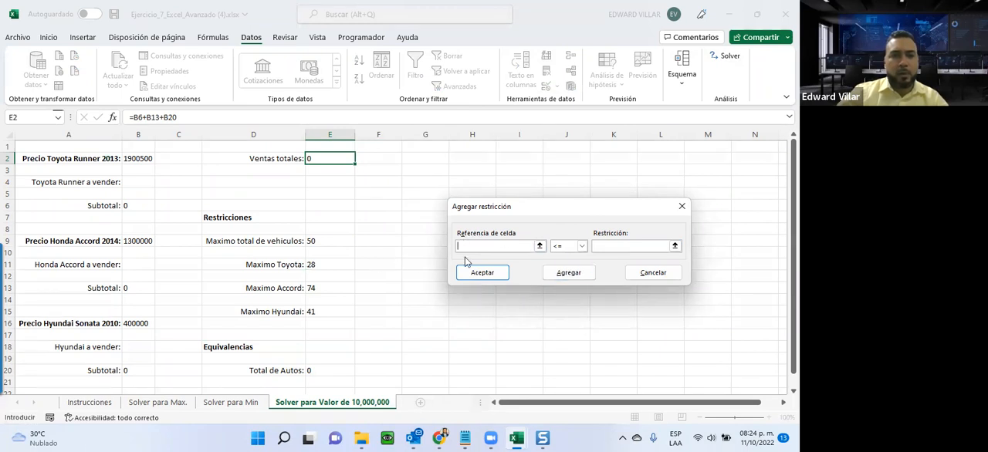
Add a Solver constraint that Honda Accord a vender B11 is <= Maximo Accord E13.
{"action": "left_click", "coordinate": [129, 265]}
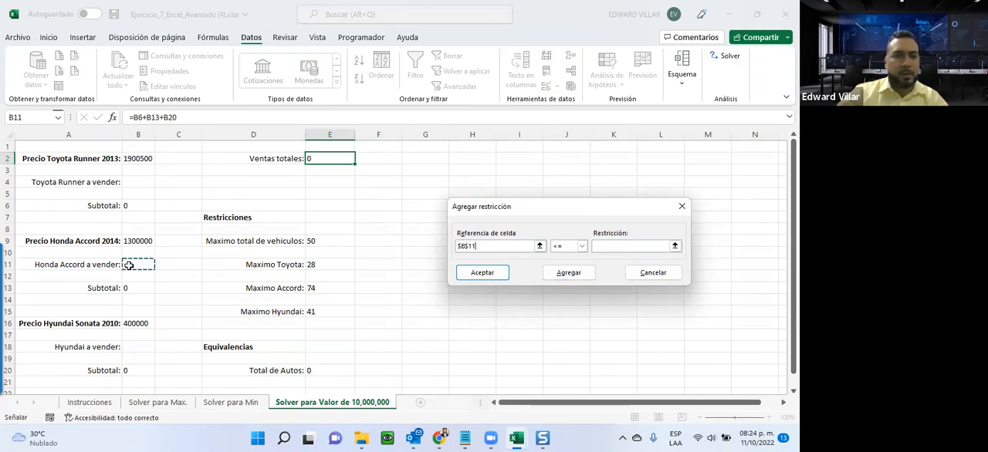
{"action": "left_click", "coordinate": [599, 247]}
{"action": "left_click", "coordinate": [327, 288]}
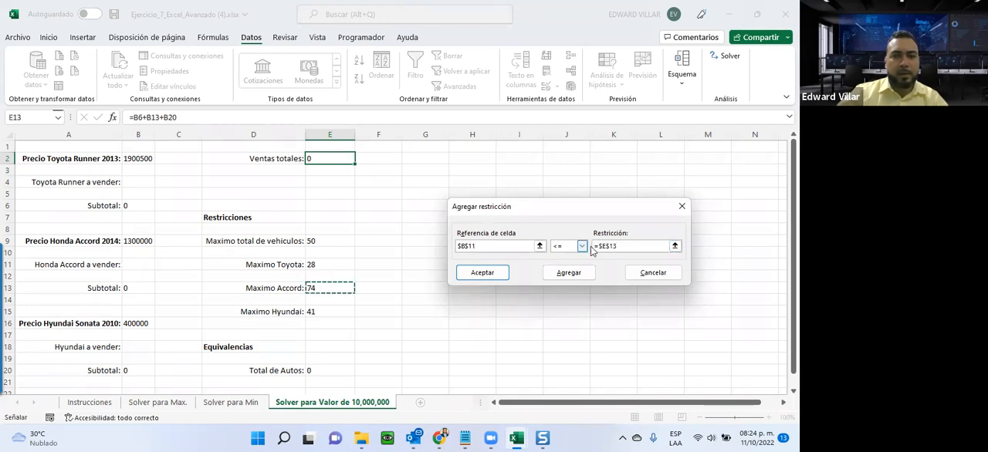
{"action": "left_click", "coordinate": [571, 274]}
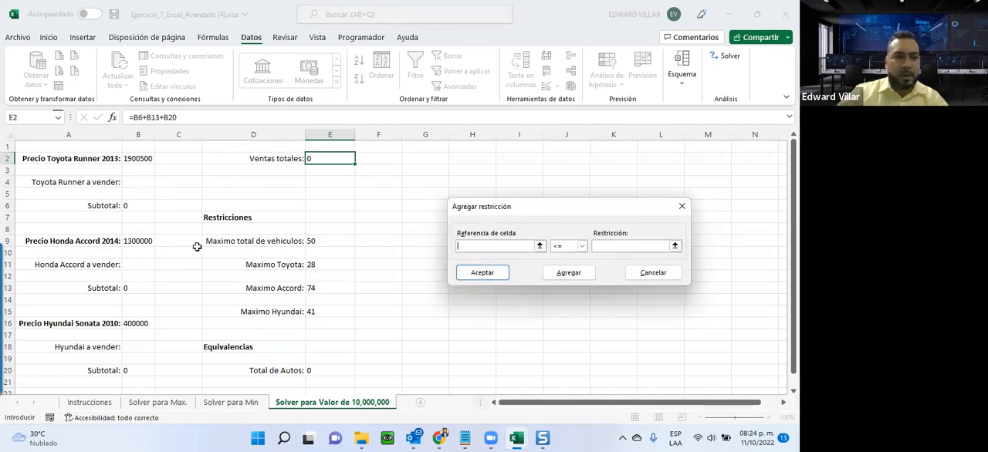
Add a final Solver constraint that Hyundai a vender B18 is <= Maximo Hyundai E15 and return to the Solver parameters.
{"action": "left_click", "coordinate": [136, 349]}
{"action": "left_click", "coordinate": [616, 245]}
{"action": "left_click", "coordinate": [319, 315]}
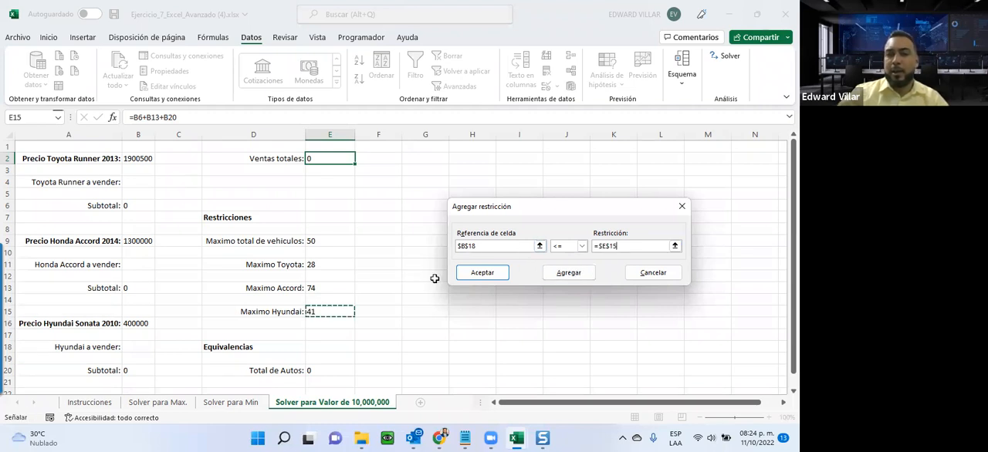
{"action": "left_click", "coordinate": [494, 273]}
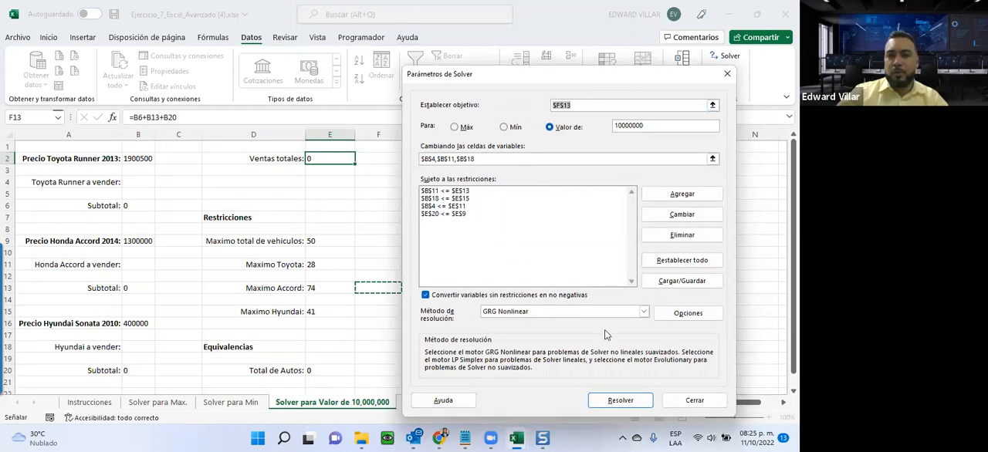
Set the Solver objective to the Ventas totales cell E2, solve the model and keep the Solver solution.
{"action": "left_click", "coordinate": [620, 401]}
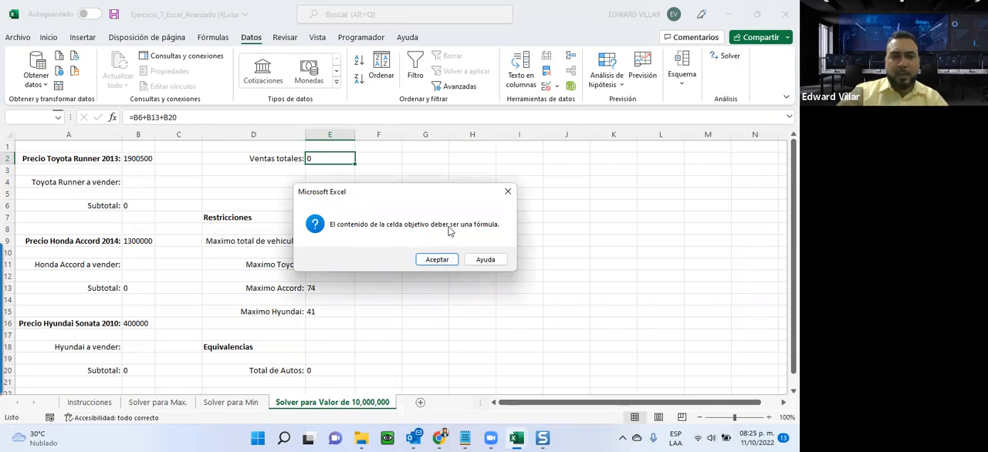
{"action": "left_click", "coordinate": [431, 261]}
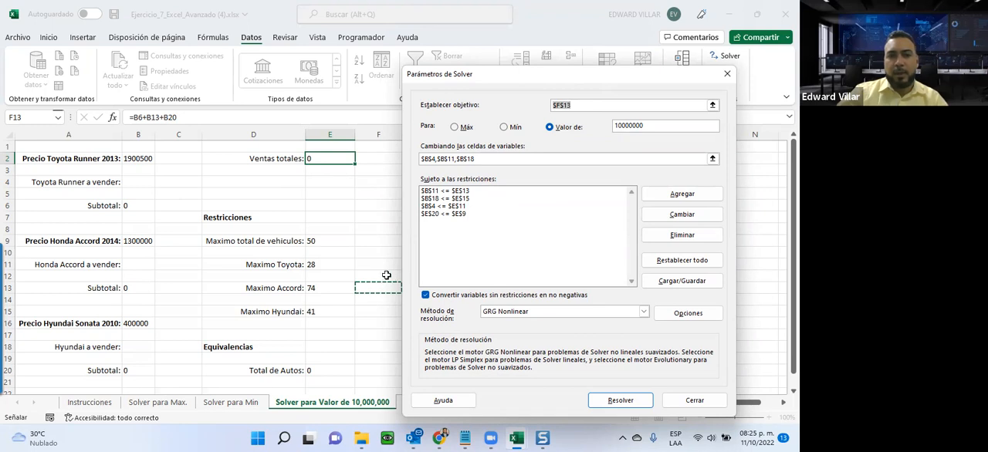
{"action": "left_click", "coordinate": [577, 105]}
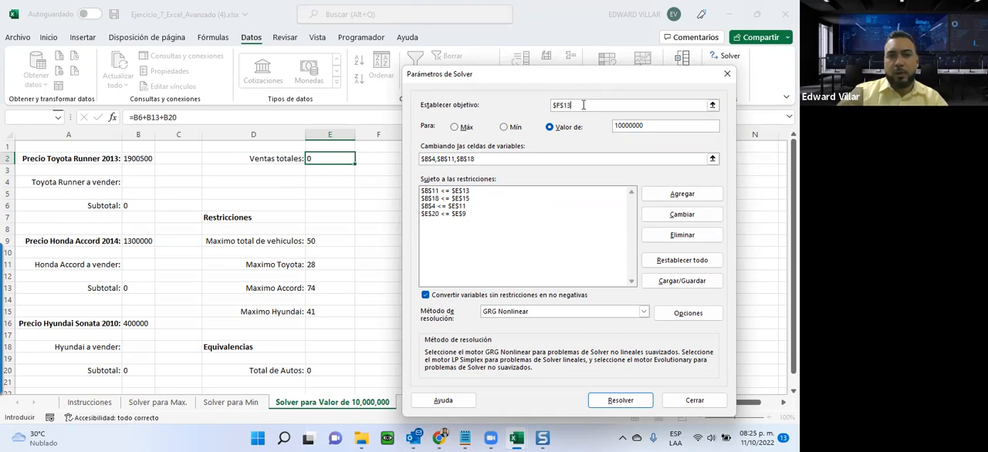
{"action": "left_click", "coordinate": [323, 162]}
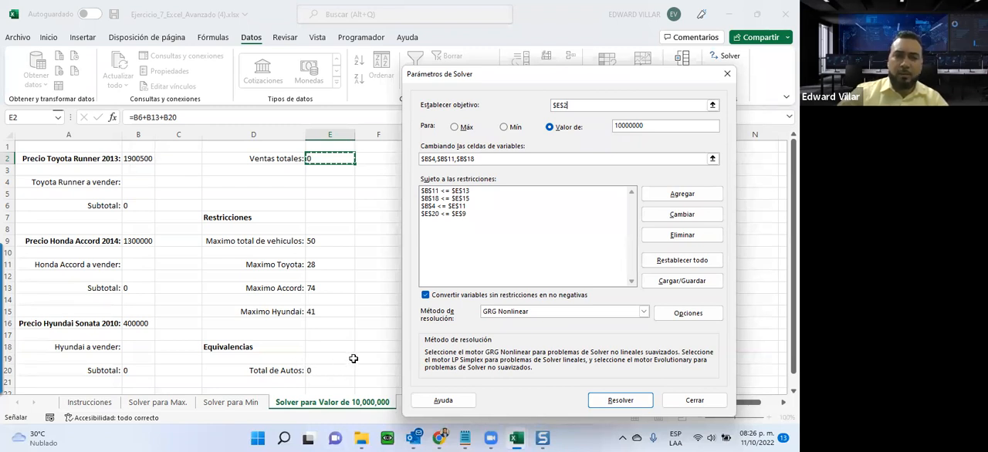
{"action": "left_click", "coordinate": [598, 402]}
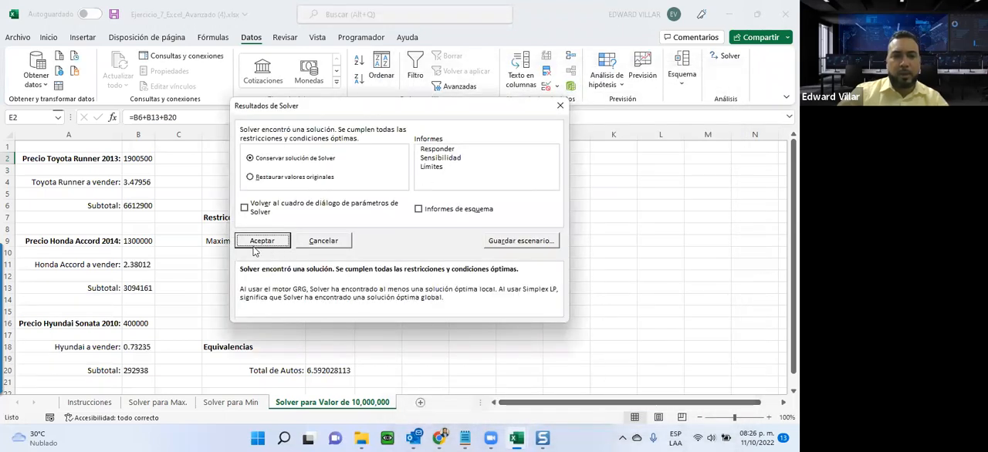
{"action": "left_click", "coordinate": [245, 241]}
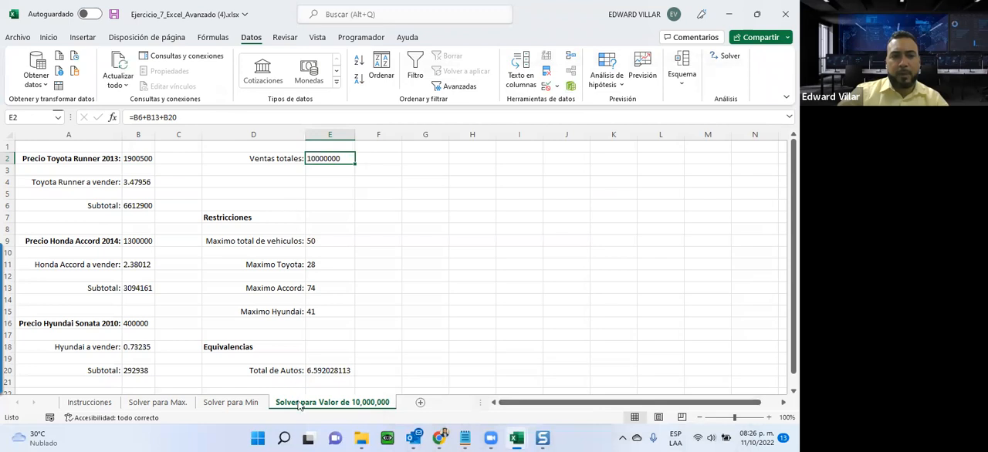
Inspect the Total de Autos cell E20 and the Toyota and Hyundai a vender quantities in B4 and B18.
{"action": "left_click", "coordinate": [319, 370]}
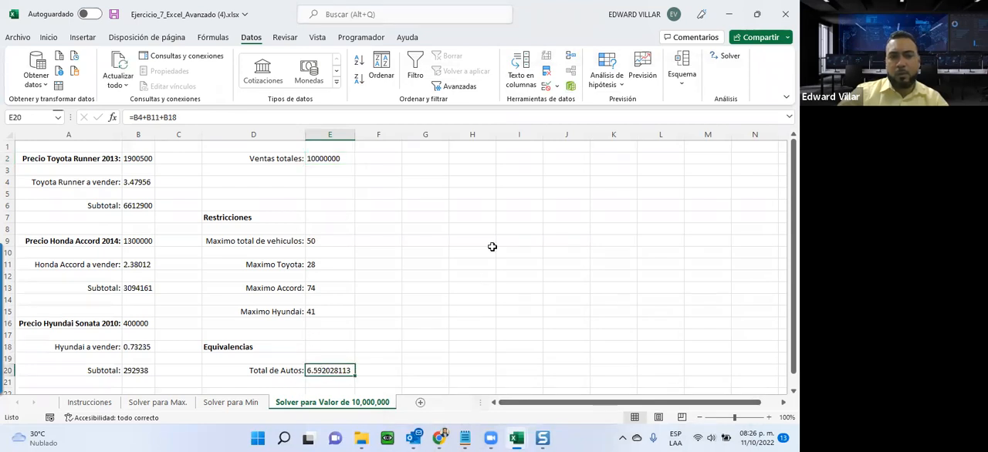
{"action": "left_click", "coordinate": [49, 39]}
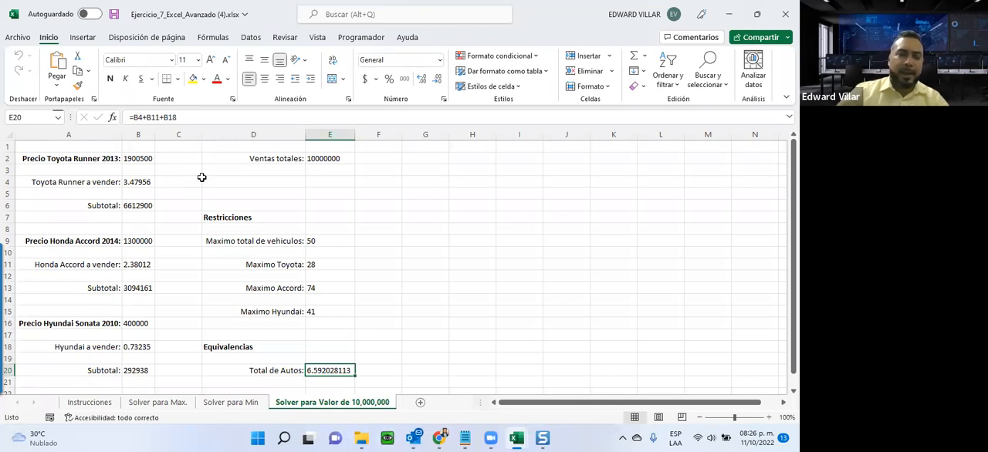
{"action": "left_click", "coordinate": [127, 183]}
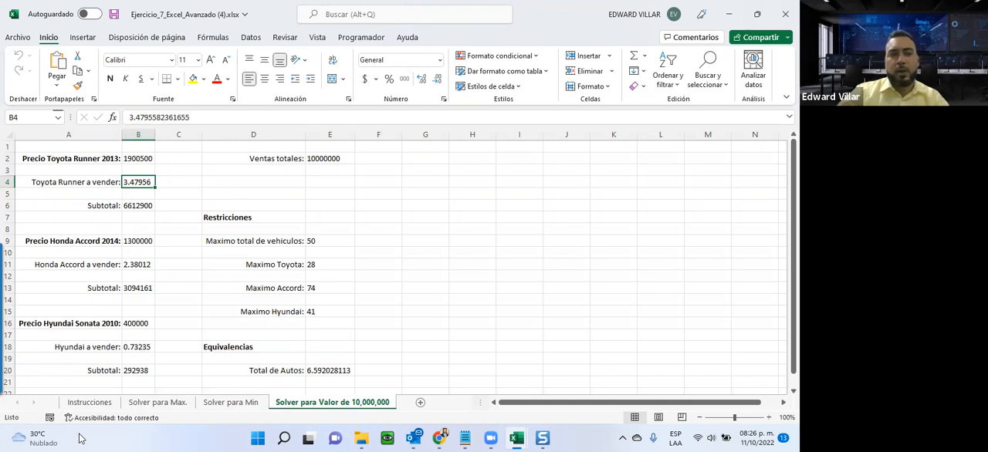
{"action": "left_click", "coordinate": [133, 346]}
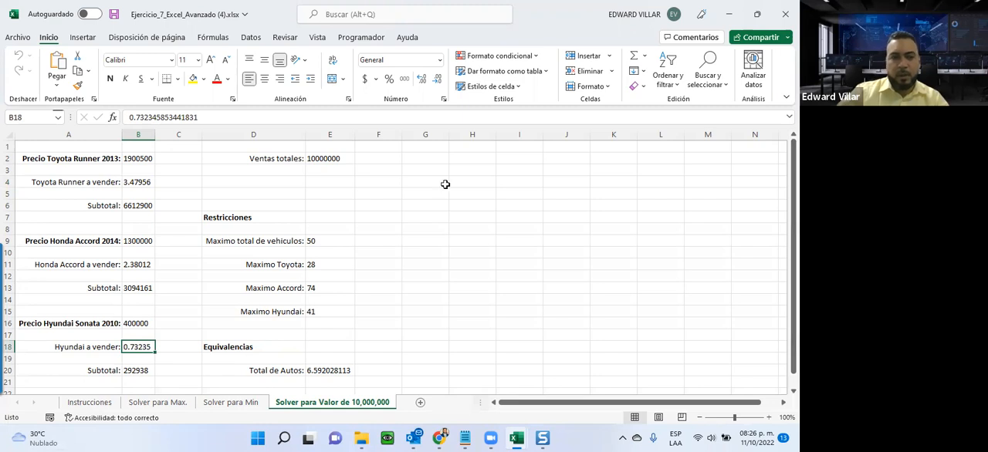
{"action": "left_click", "coordinate": [309, 371]}
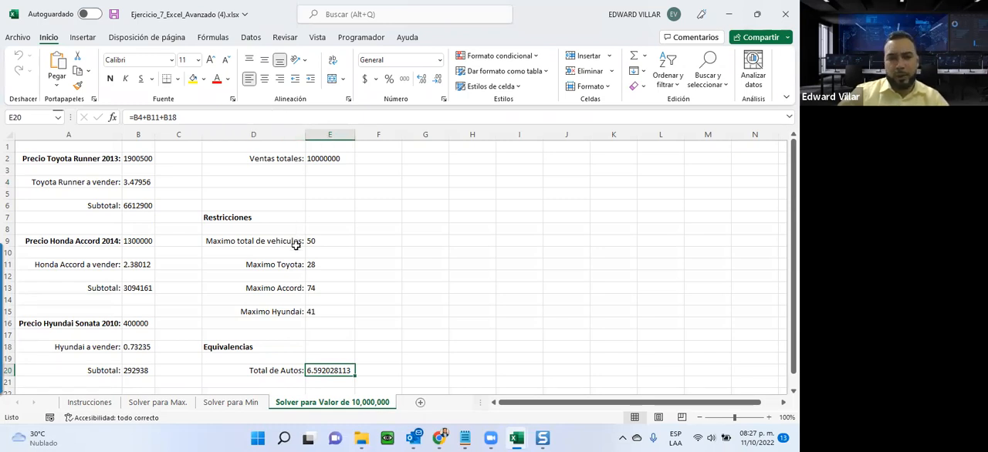
Switch to the Solver para Min sheet and save the Ejercicio 7 workbook.
{"action": "left_click", "coordinate": [224, 403]}
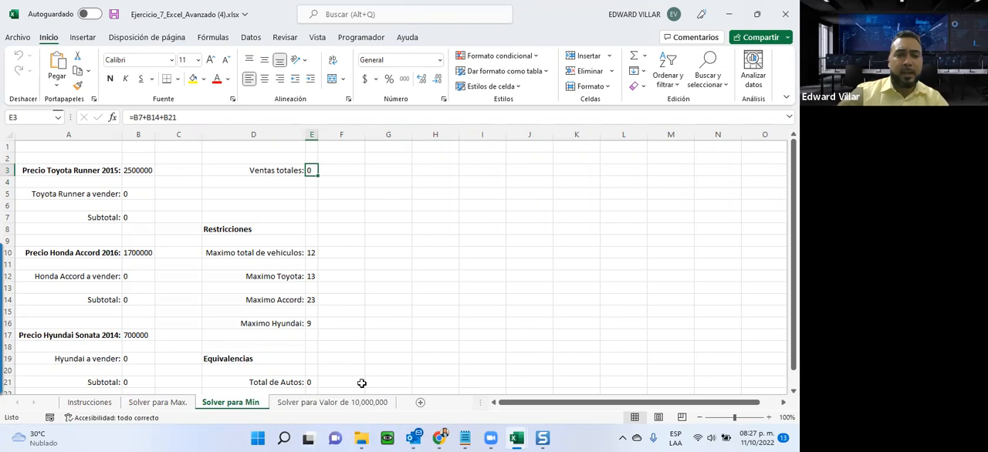
{"action": "left_click", "coordinate": [16, 37]}
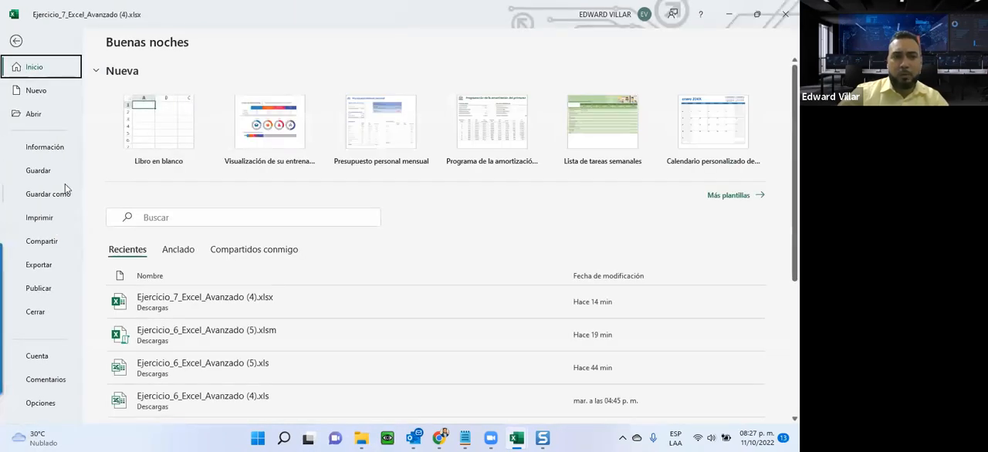
{"action": "left_click", "coordinate": [47, 171]}
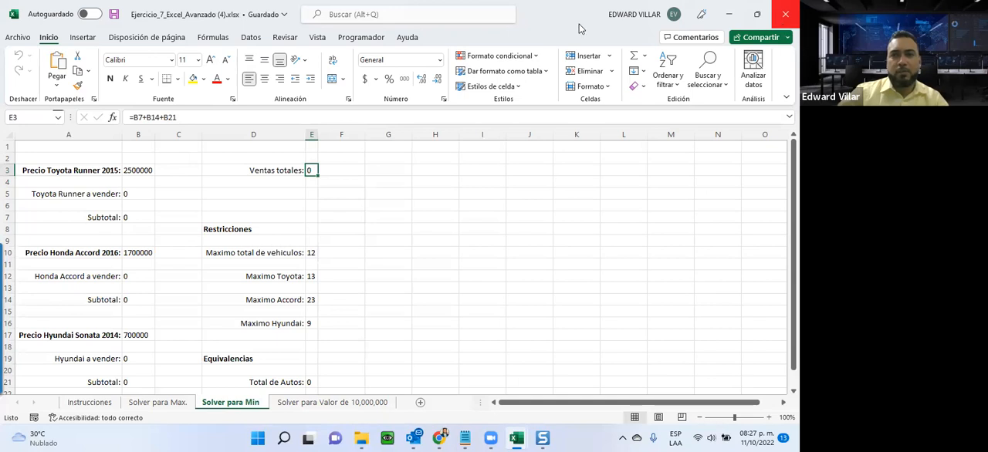
Reduce the Ejercicio 7 window, switch to Chrome and review the Unidad 4 activities on the course page.
{"action": "left_click", "coordinate": [758, 13]}
{"action": "left_click", "coordinate": [611, 101]}
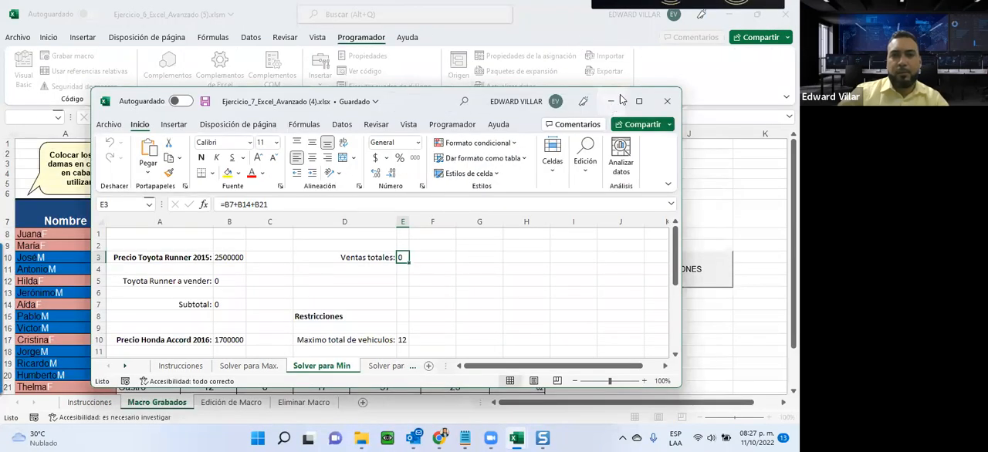
{"action": "left_click", "coordinate": [438, 439]}
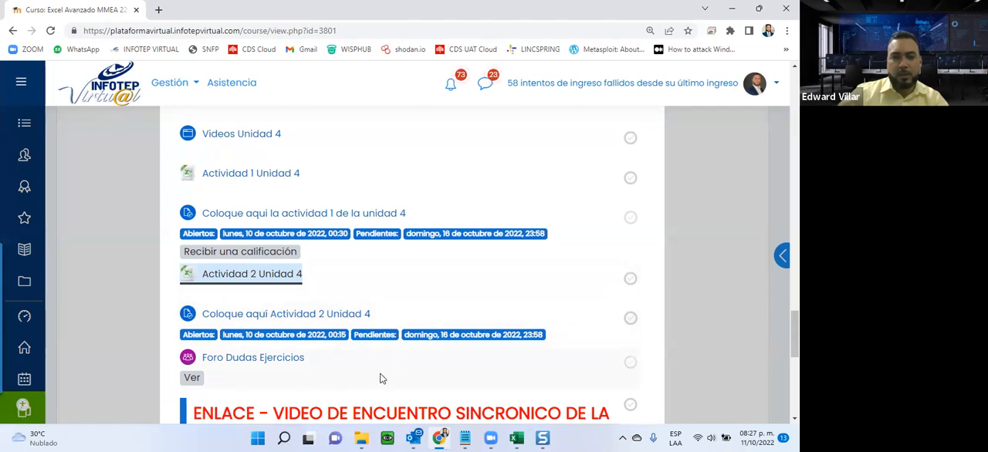
{"action": "scroll", "coordinate": [432, 271], "scroll_direction": "down", "scroll_amount": 2}
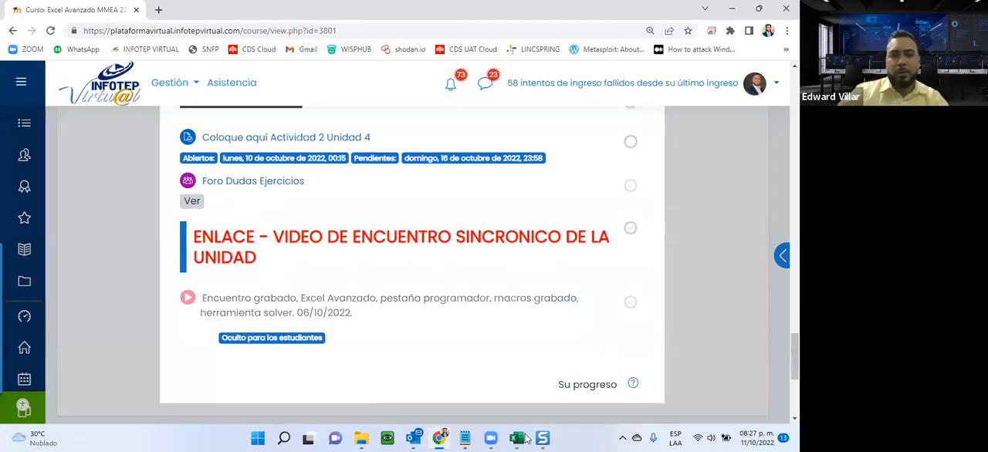
Bring up the Ejercicio 7 workbook, minimize it and locate the Actividad 2 Unidad 4 submission entry on the course page.
{"action": "mouse_move", "coordinate": [526, 440]}
{"action": "left_click", "coordinate": [563, 378]}
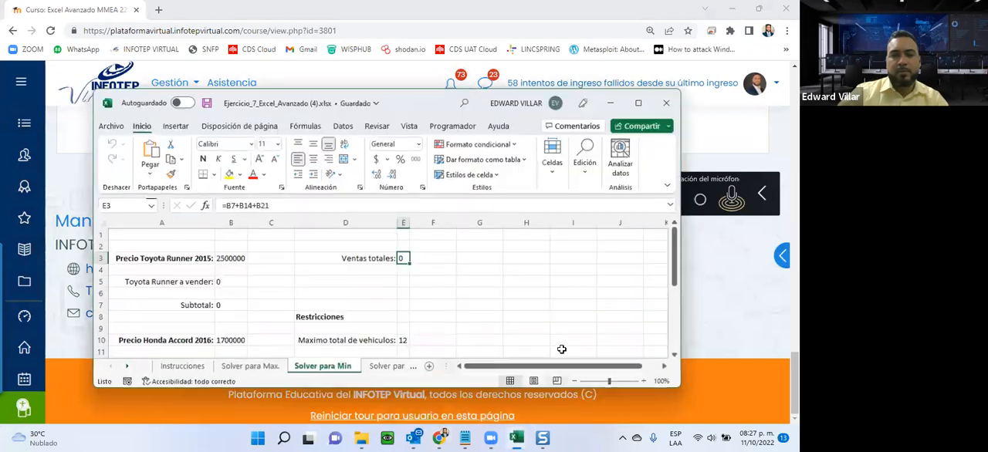
{"action": "left_click", "coordinate": [636, 101]}
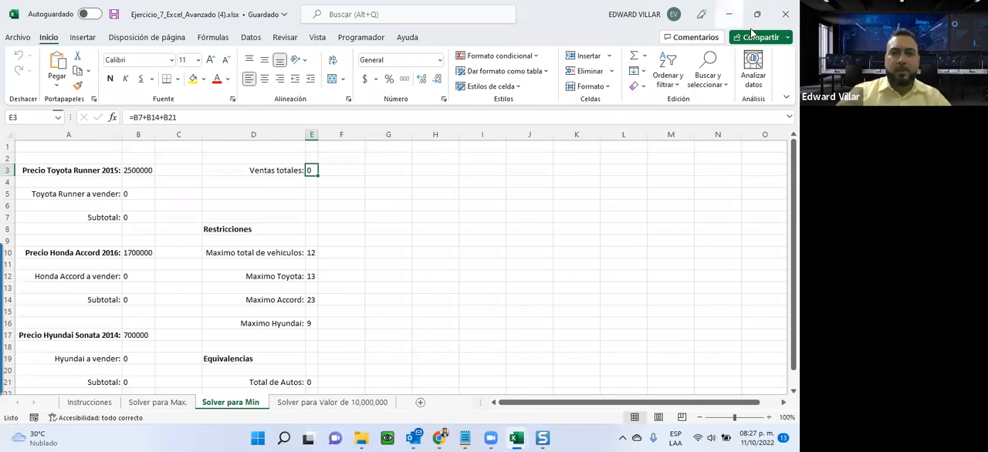
{"action": "left_click", "coordinate": [729, 14]}
{"action": "scroll", "coordinate": [458, 193], "scroll_direction": "up", "scroll_amount": 10}
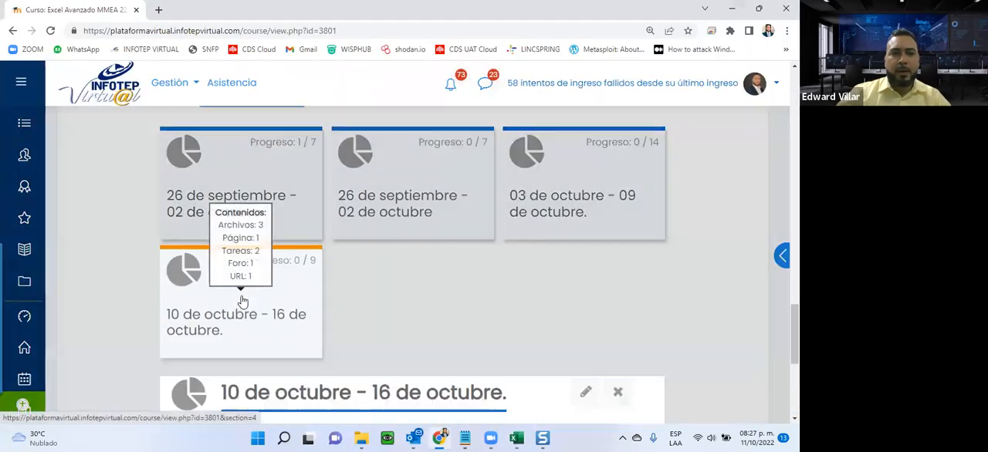
{"action": "scroll", "coordinate": [242, 301], "scroll_direction": "down", "scroll_amount": 10}
{"action": "scroll", "coordinate": [312, 285], "scroll_direction": "up", "scroll_amount": 4}
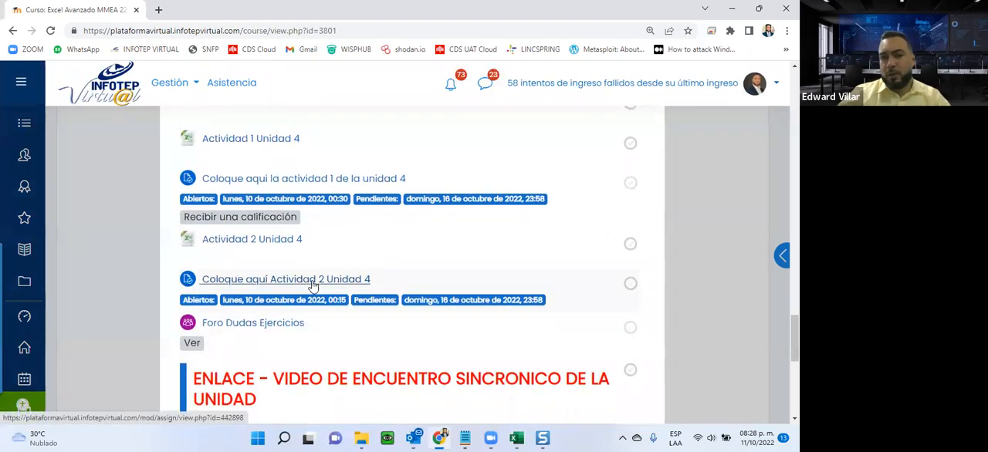